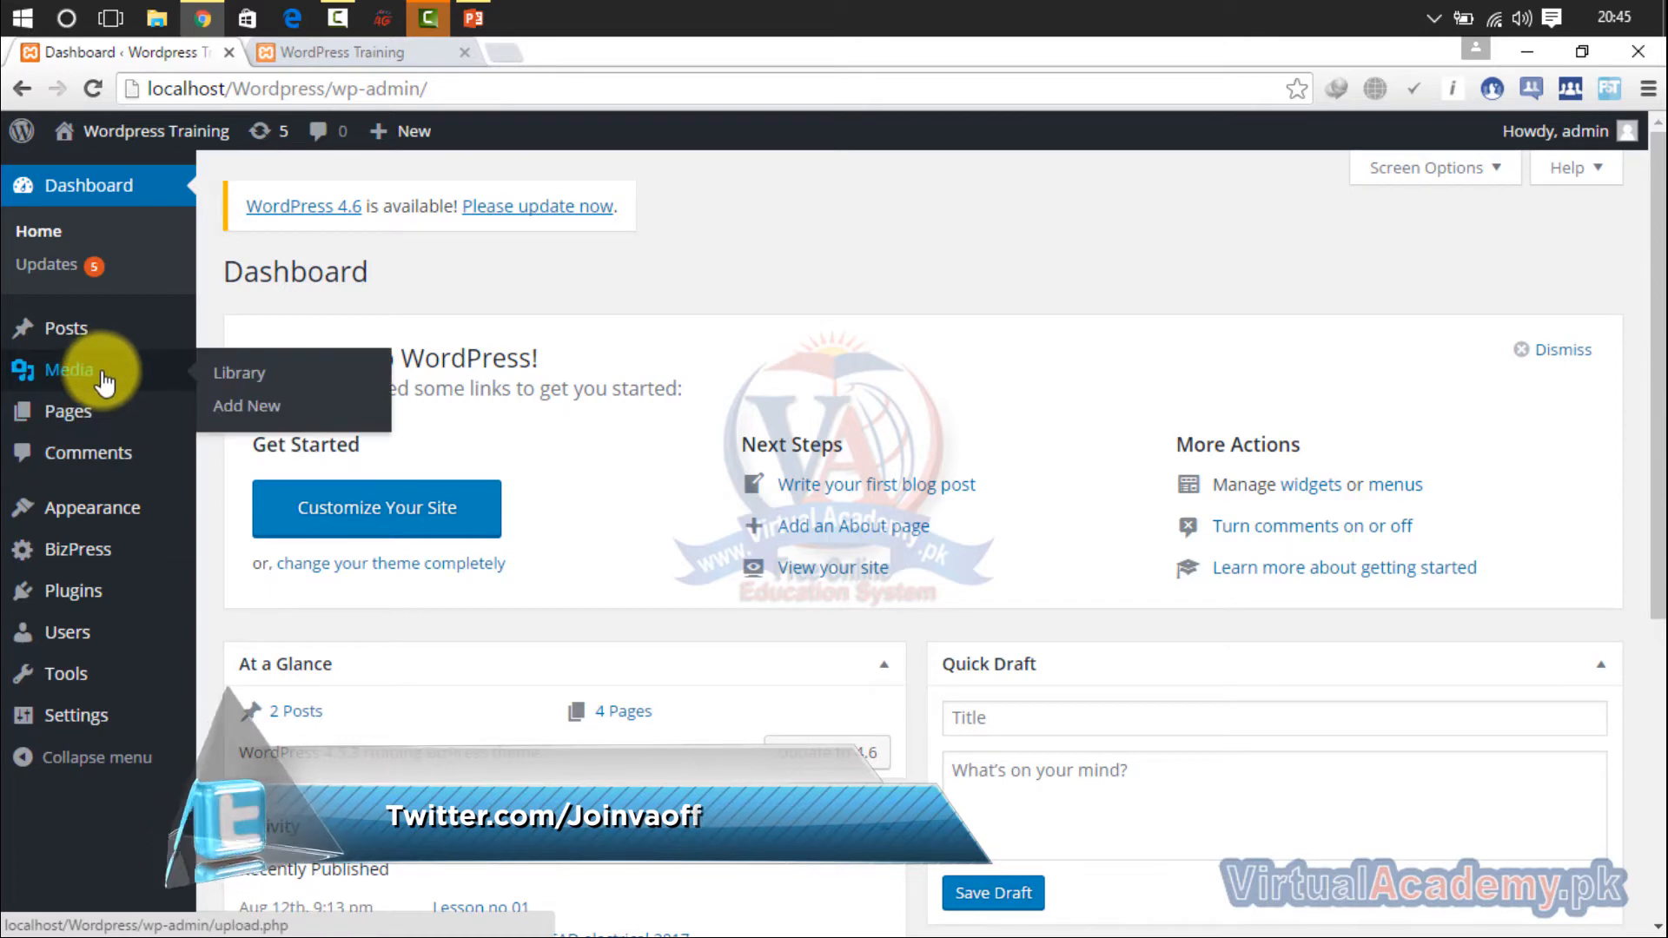
Step: Open the page for editing the site's navigation menus
mouse_move(122, 511)
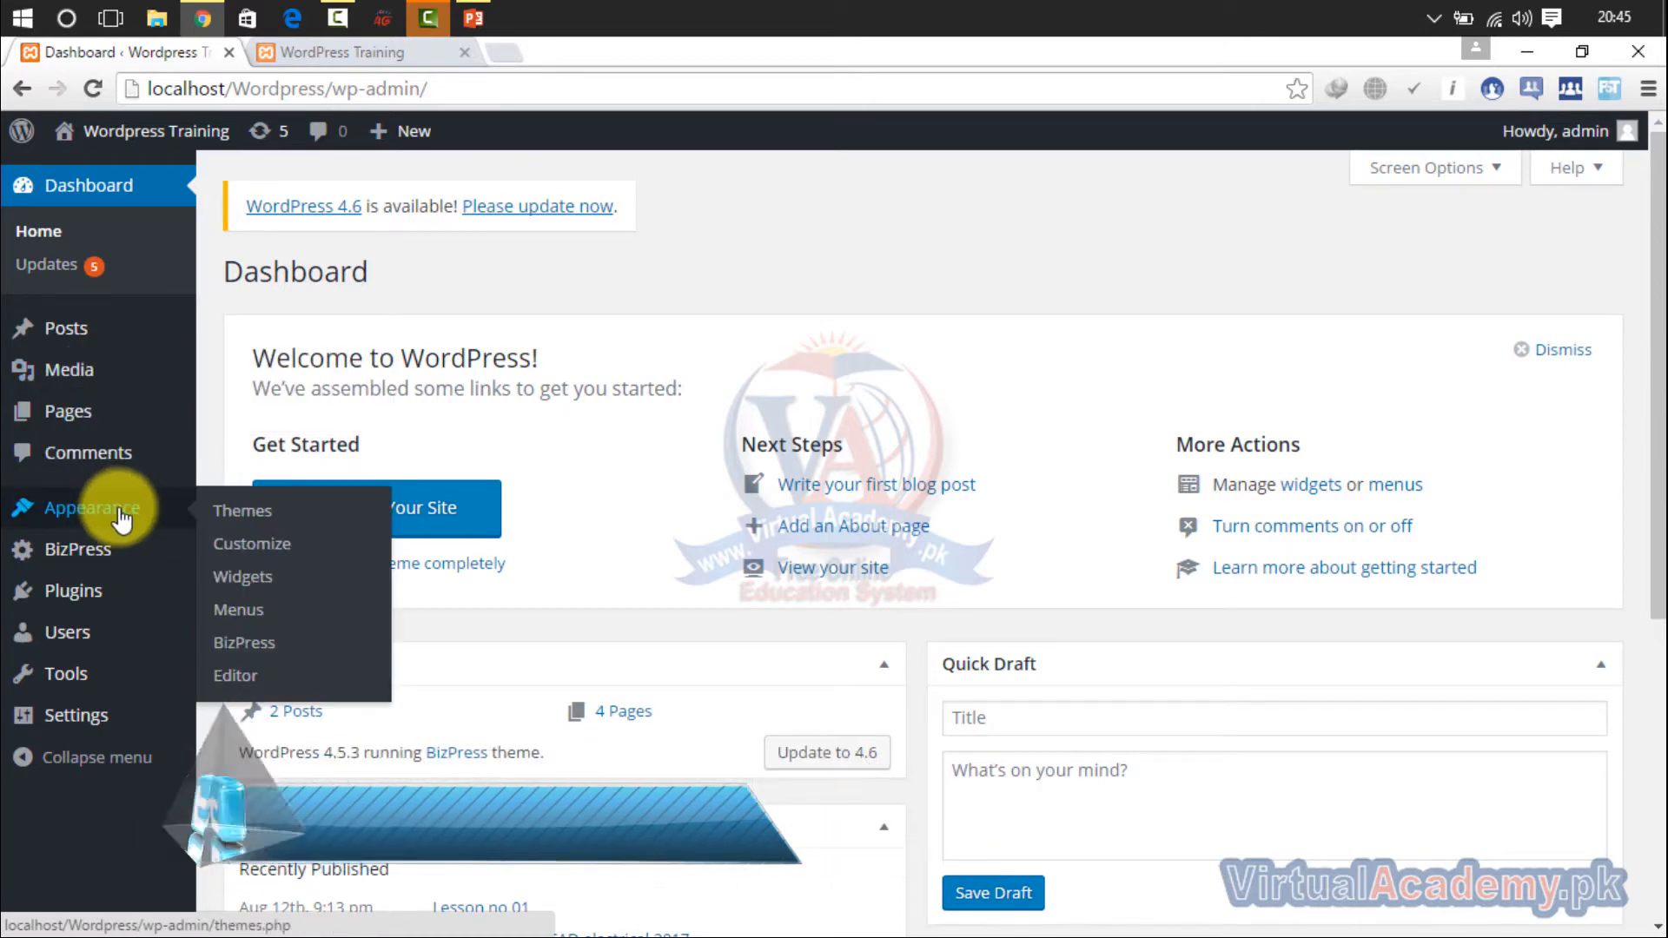
click(263, 611)
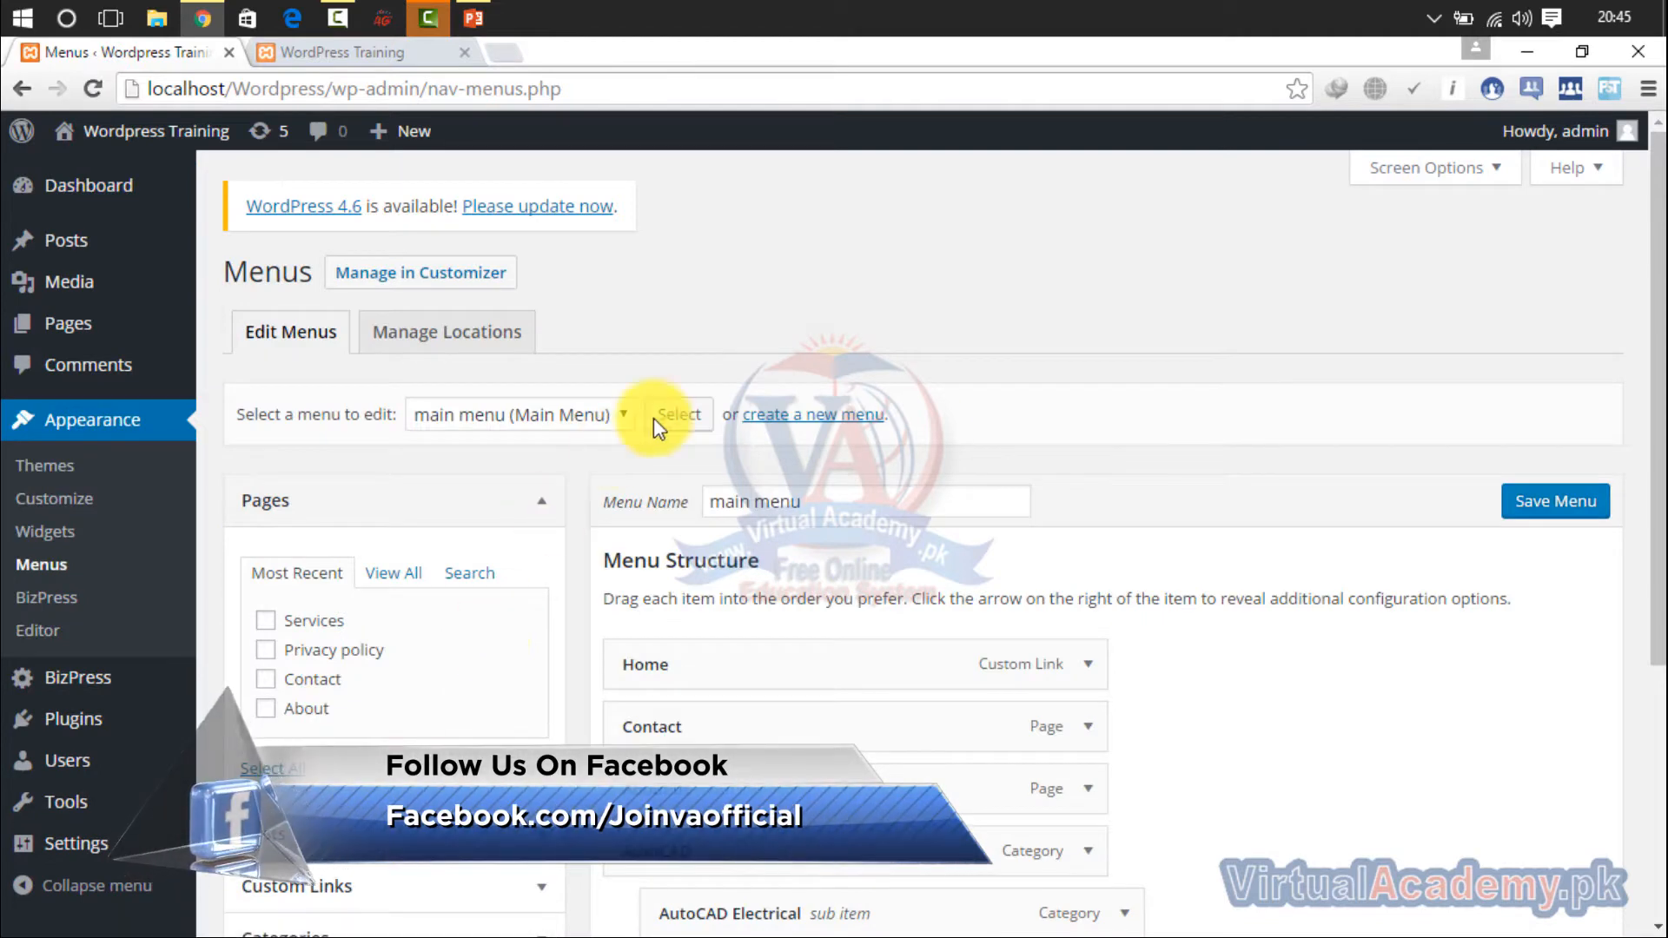
scroll(1658, 272, down, 1)
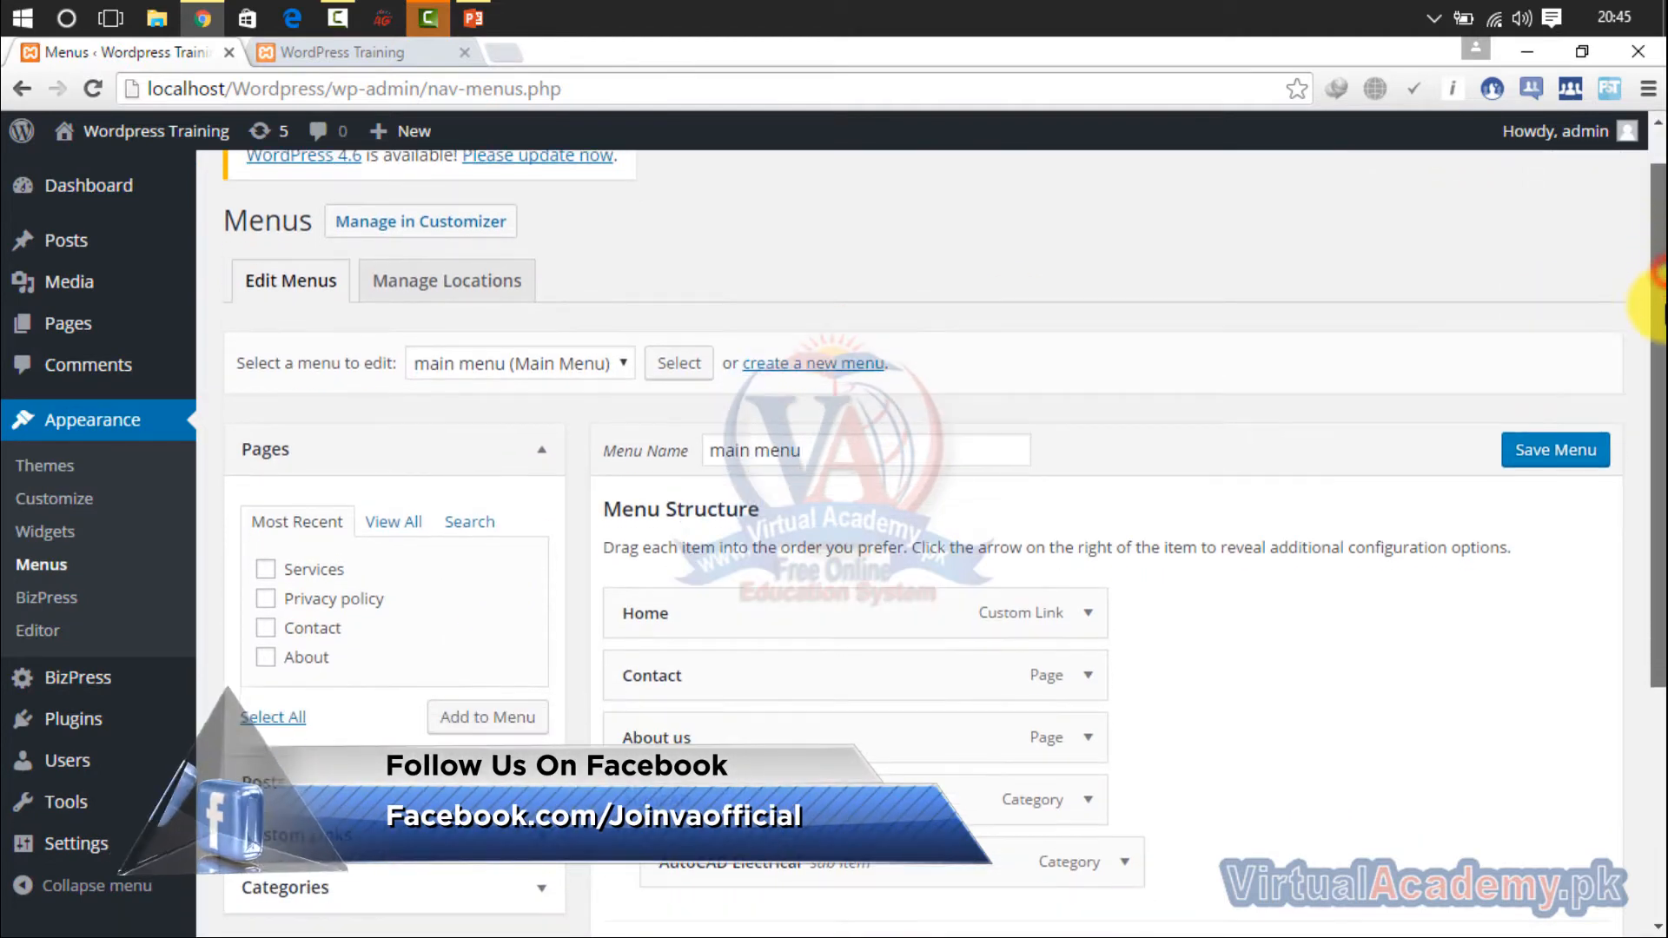
Step: Load the top menu for editing and review its items and theme location settings
click(612, 358)
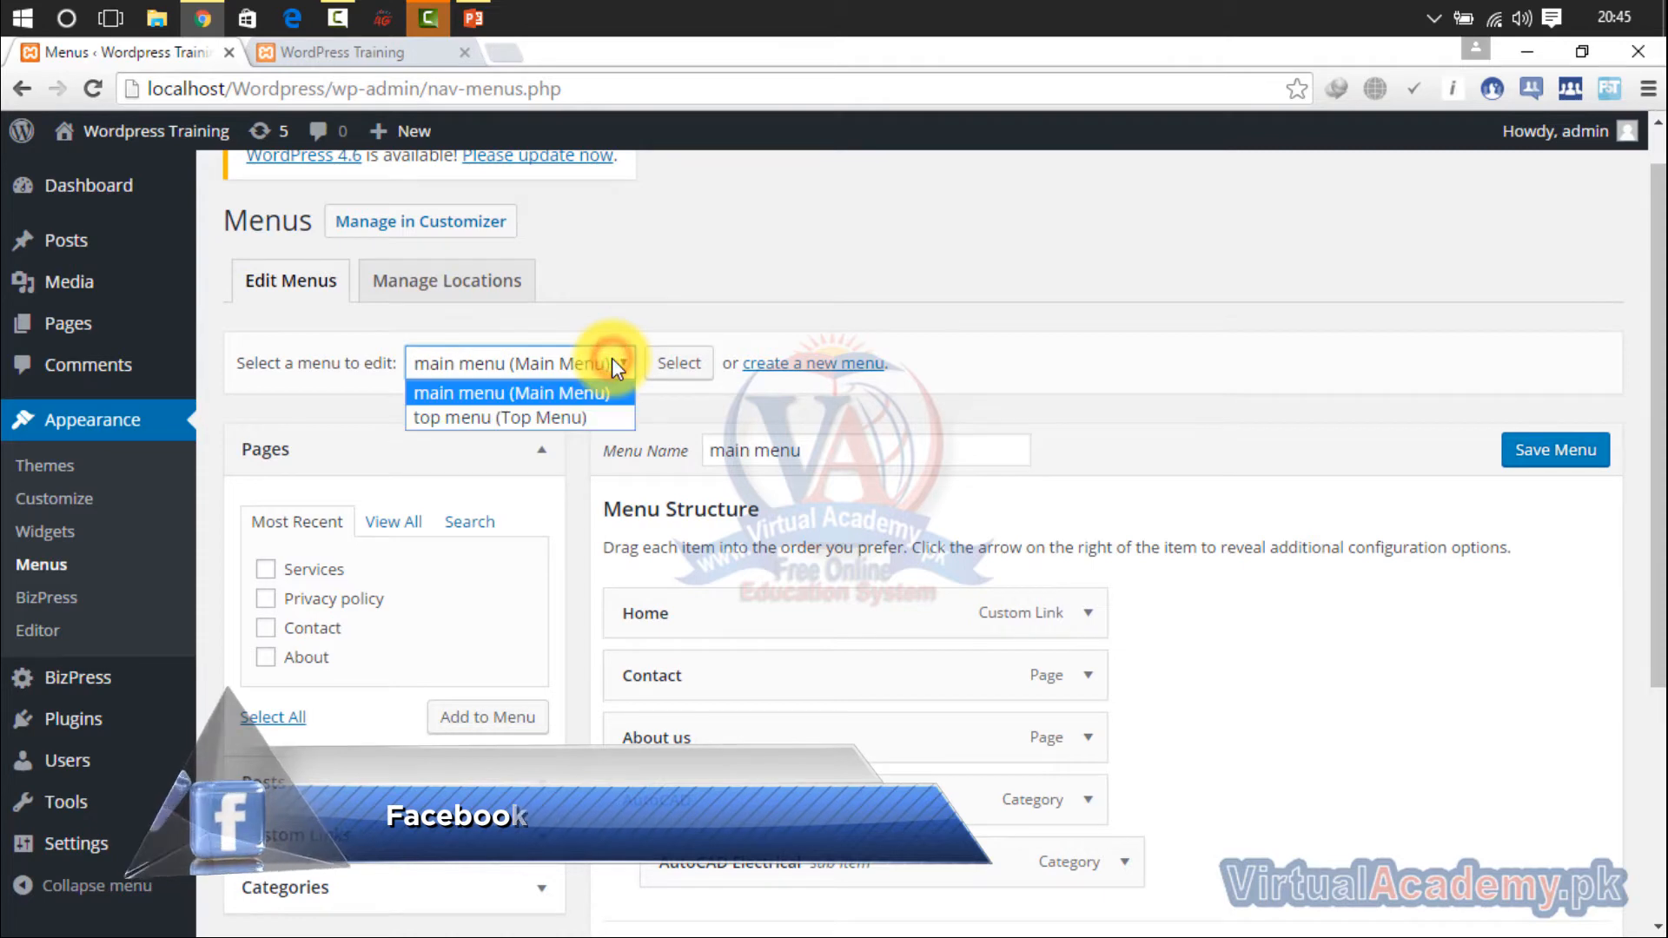
click(500, 417)
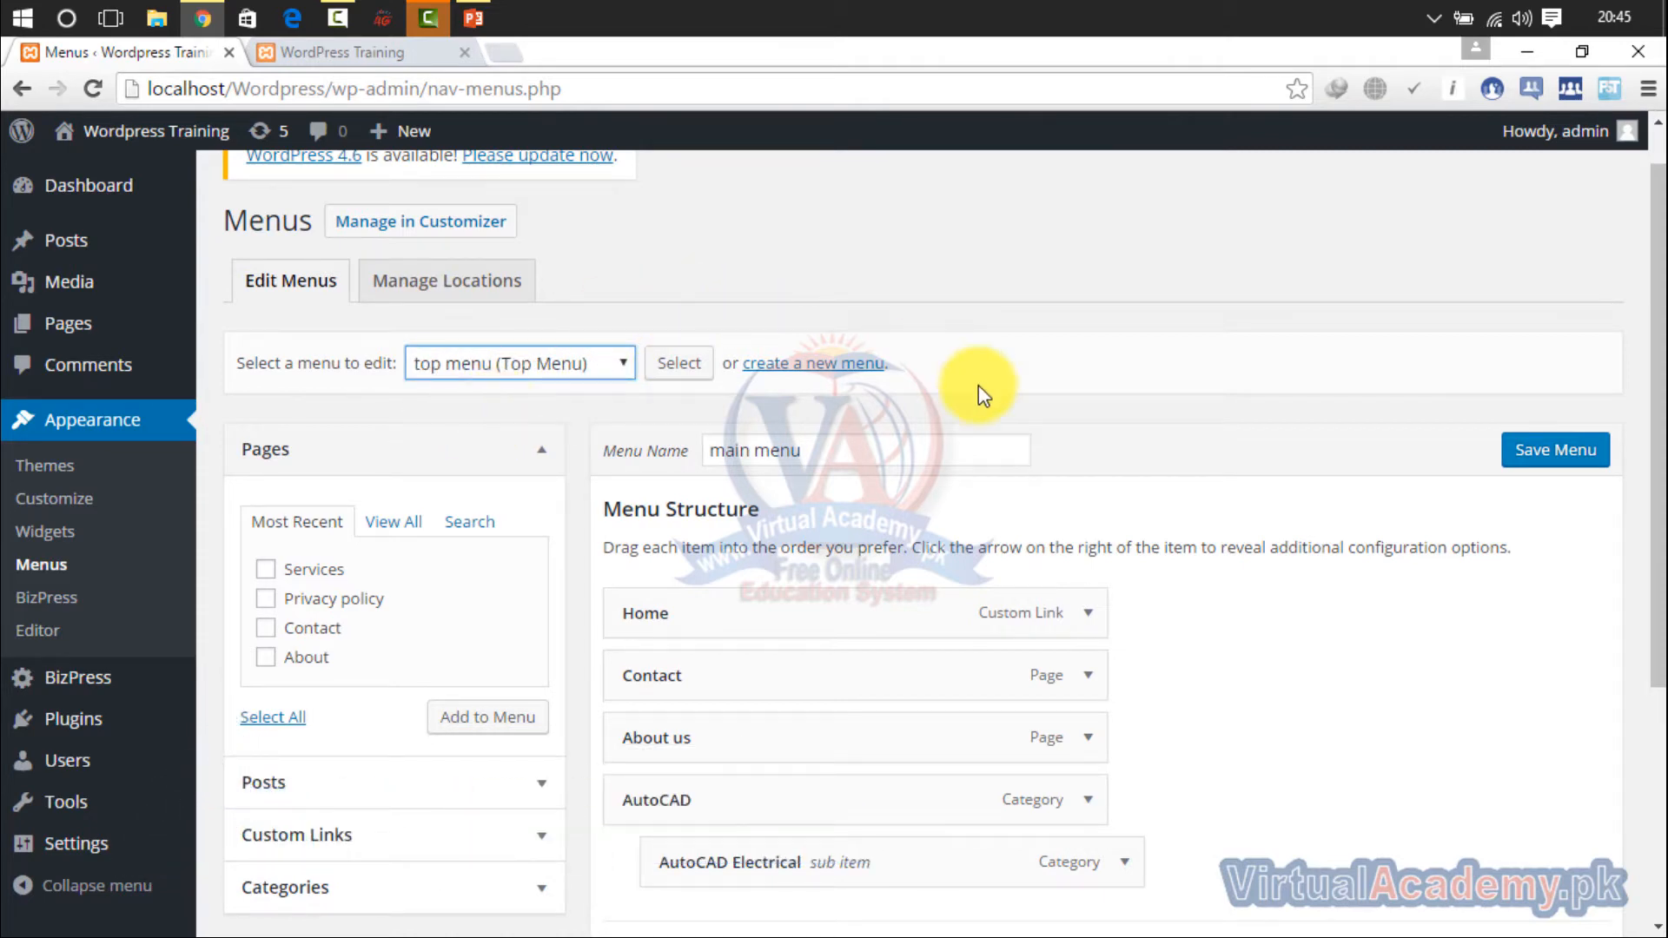
click(698, 377)
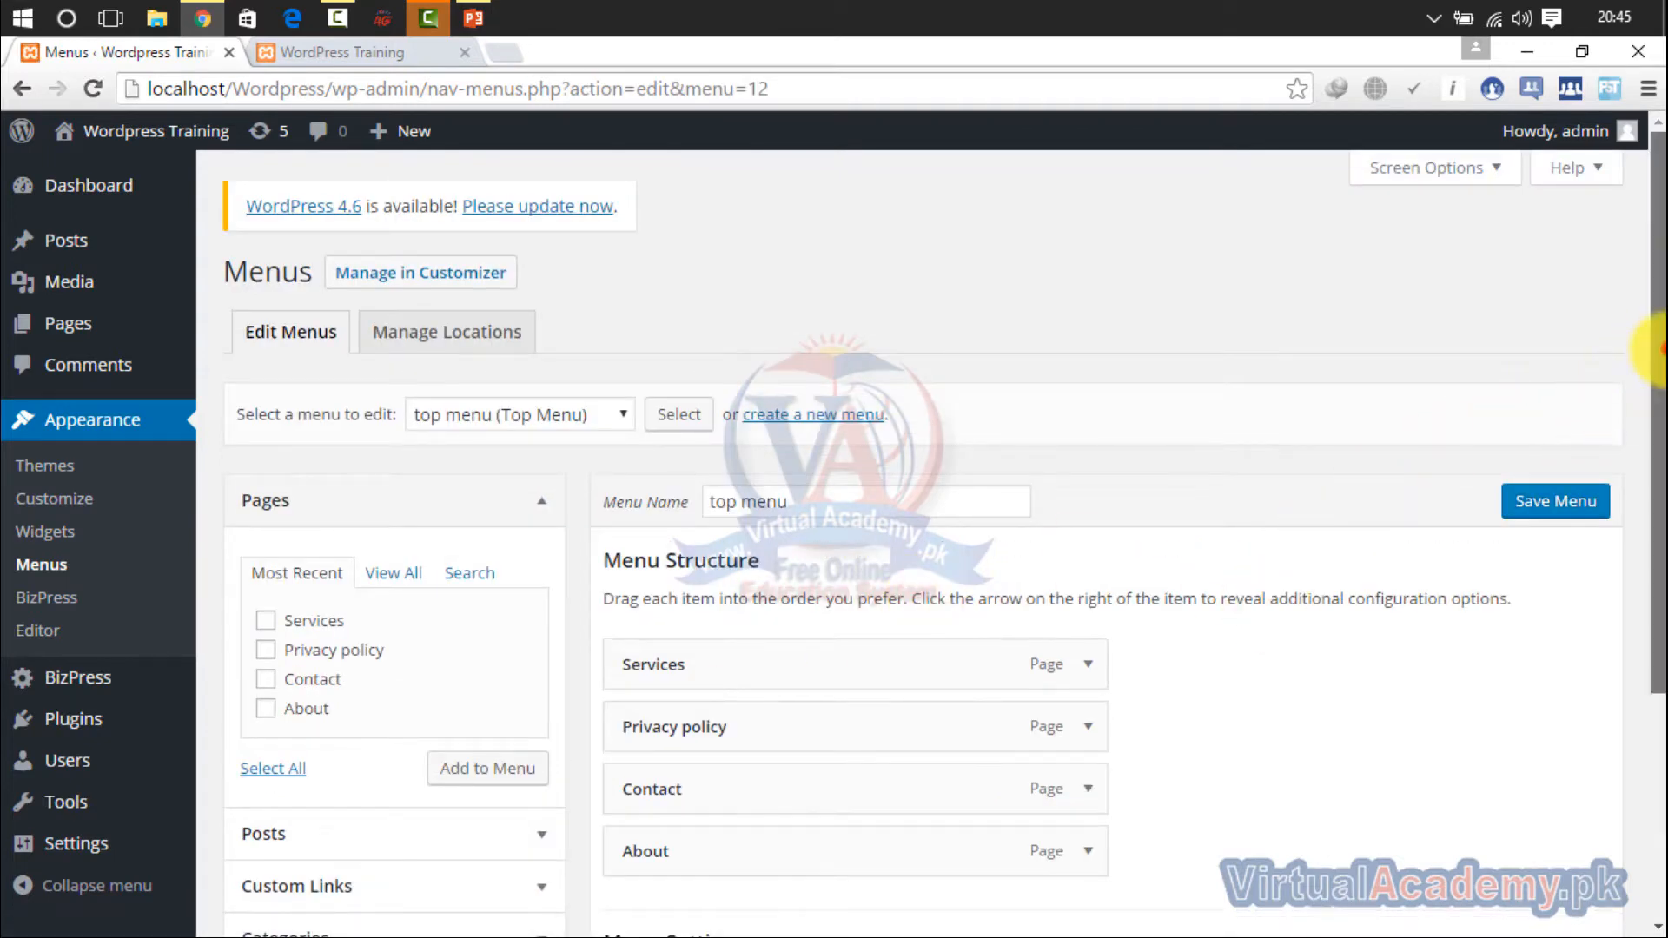
drag(1651, 347, 1651, 560)
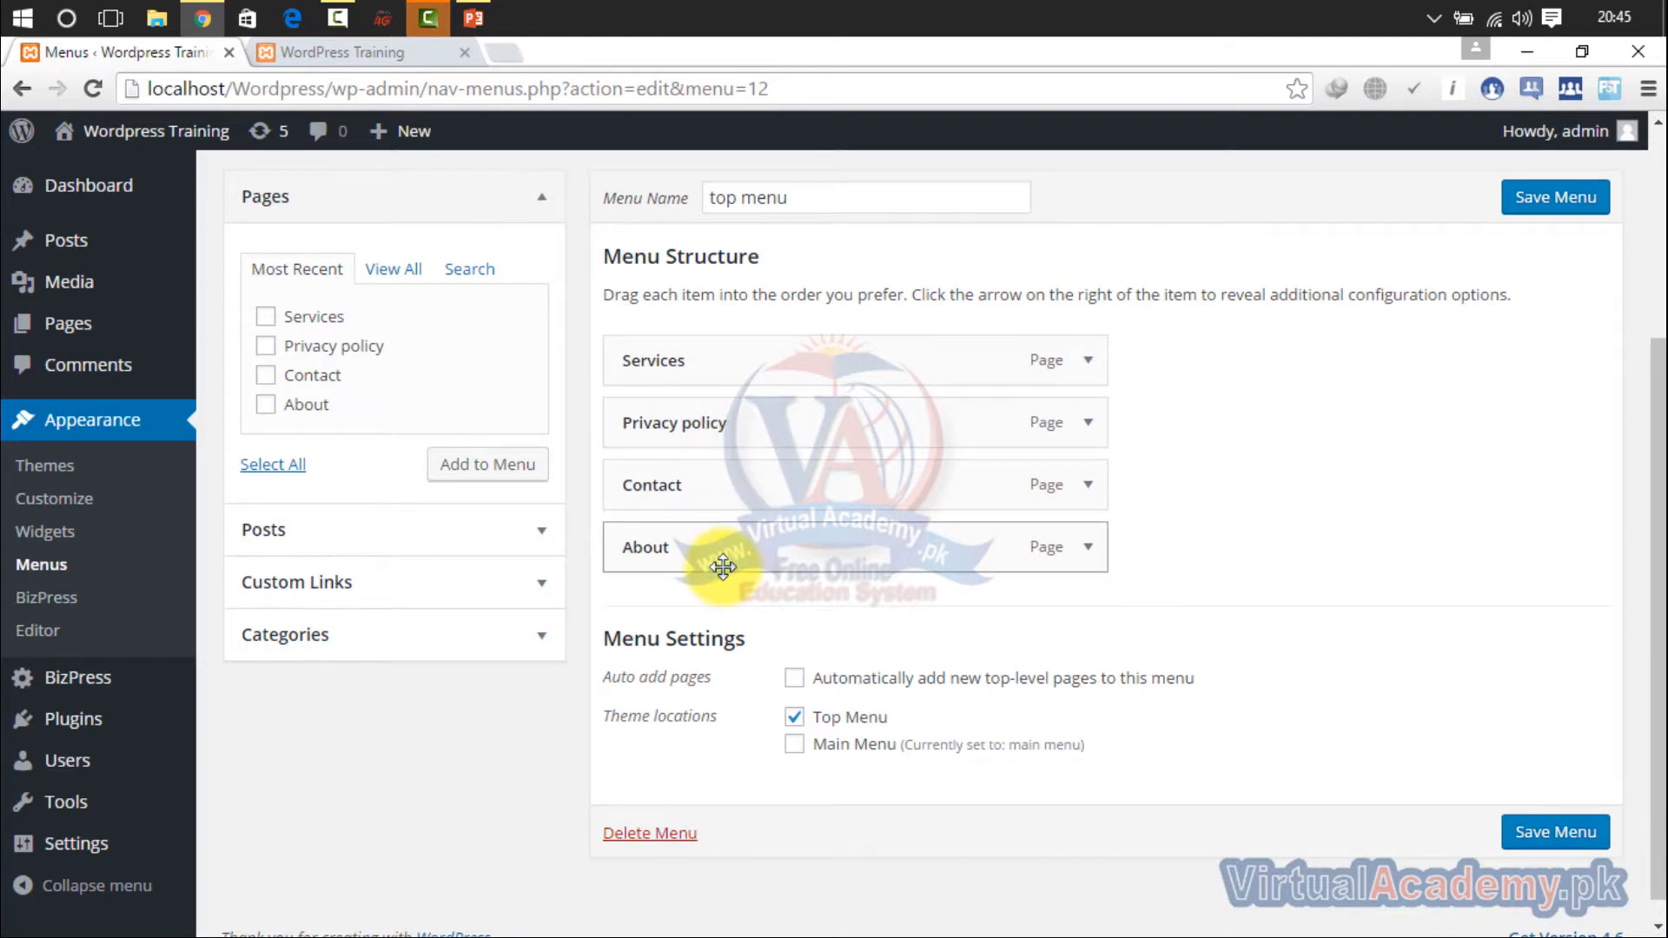
drag(1656, 469, 1653, 283)
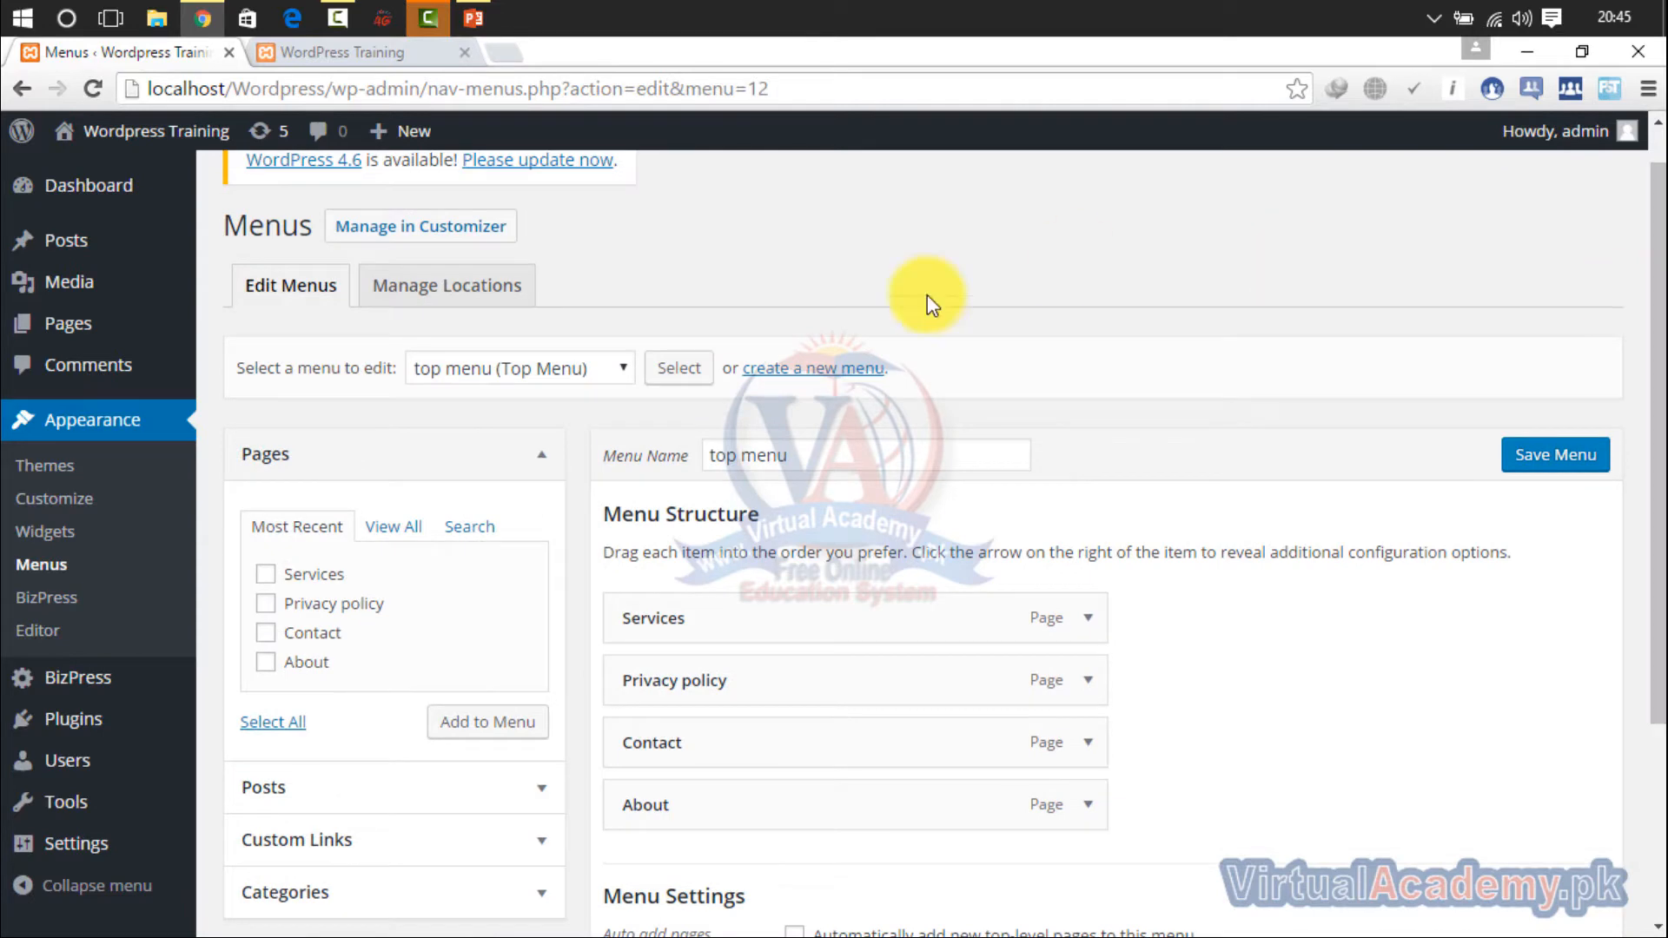
Step: Switch back to the main menu for editing and review its structure and settings
click(590, 372)
click(582, 388)
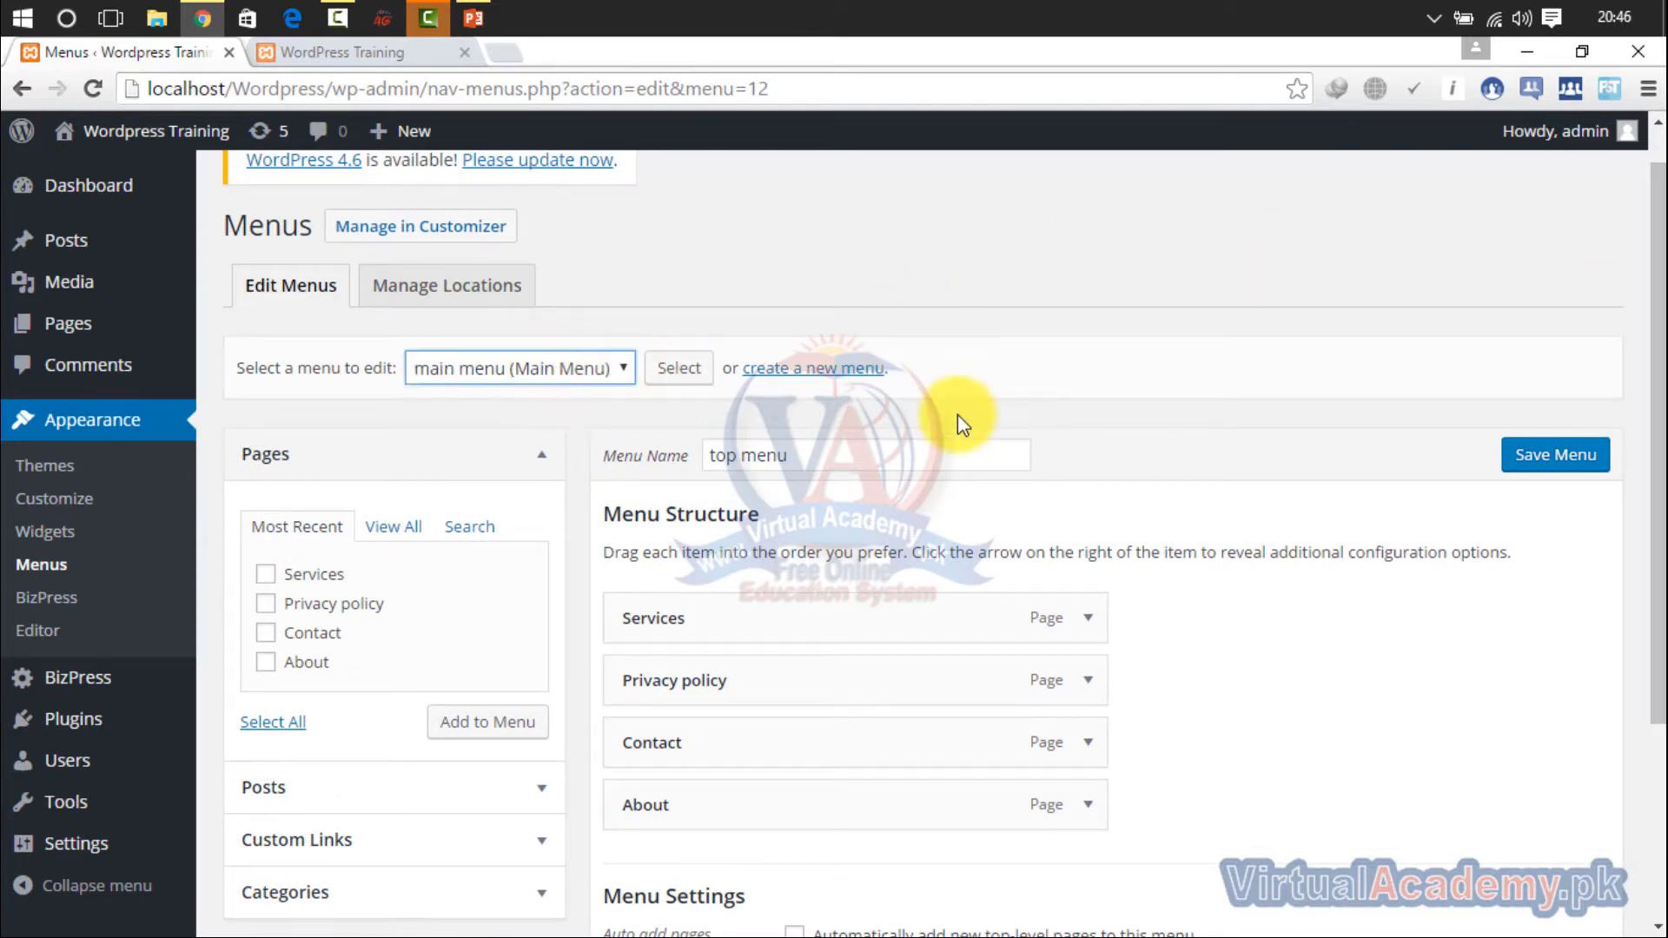
click(681, 368)
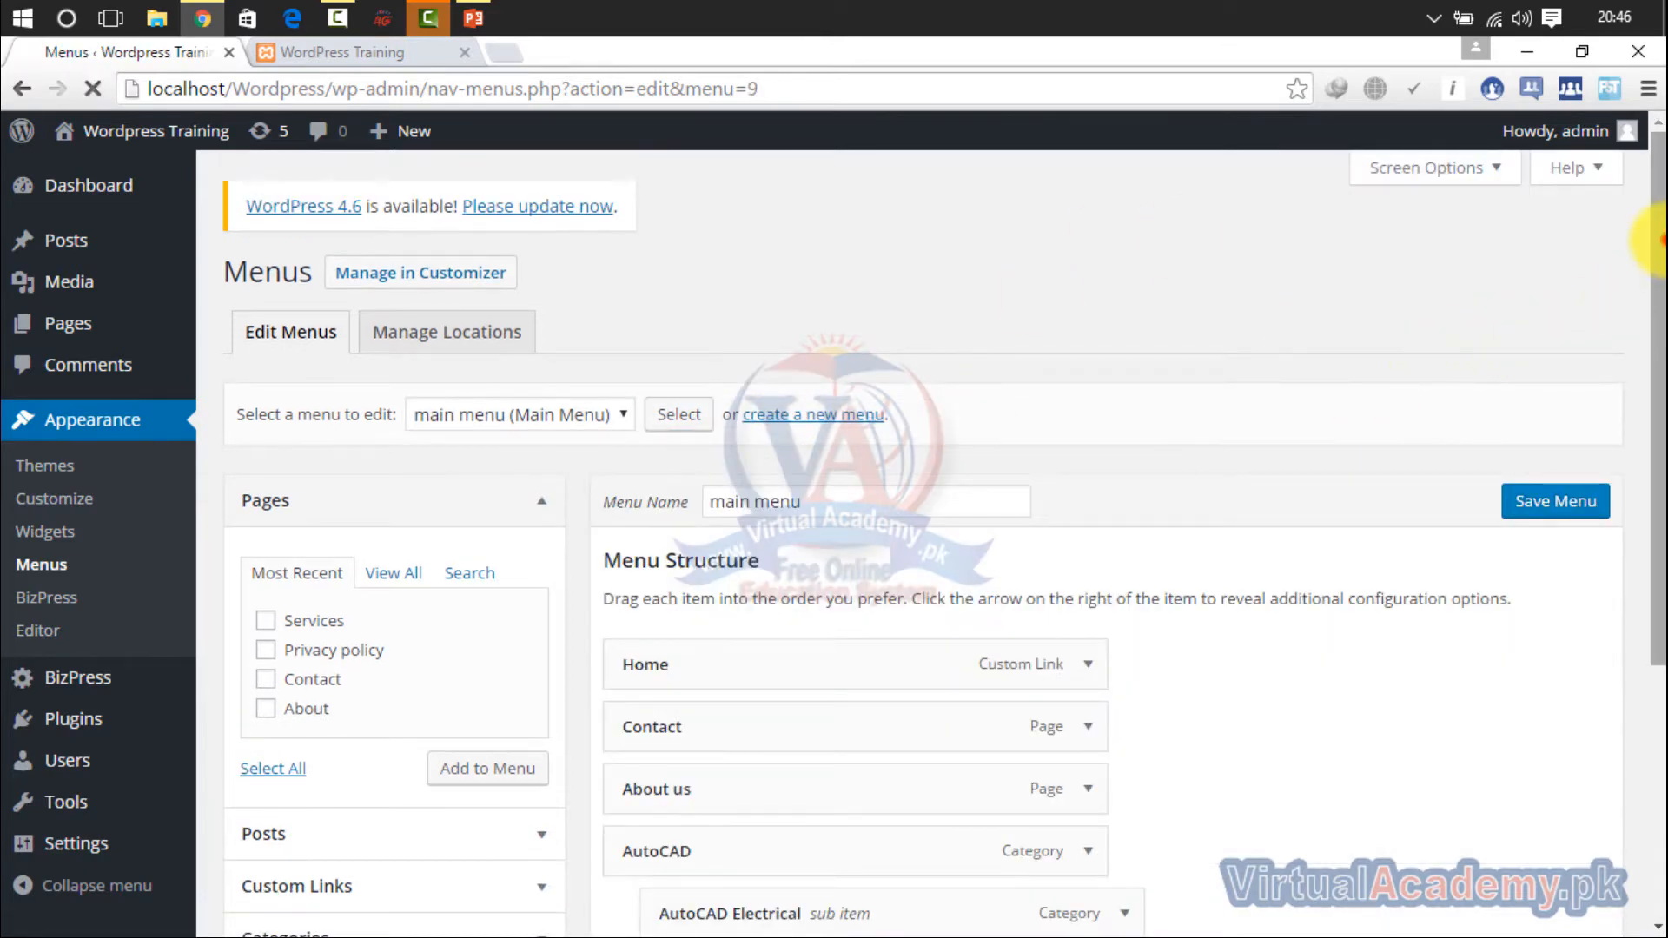
drag(1655, 234, 1658, 513)
drag(757, 511, 734, 514)
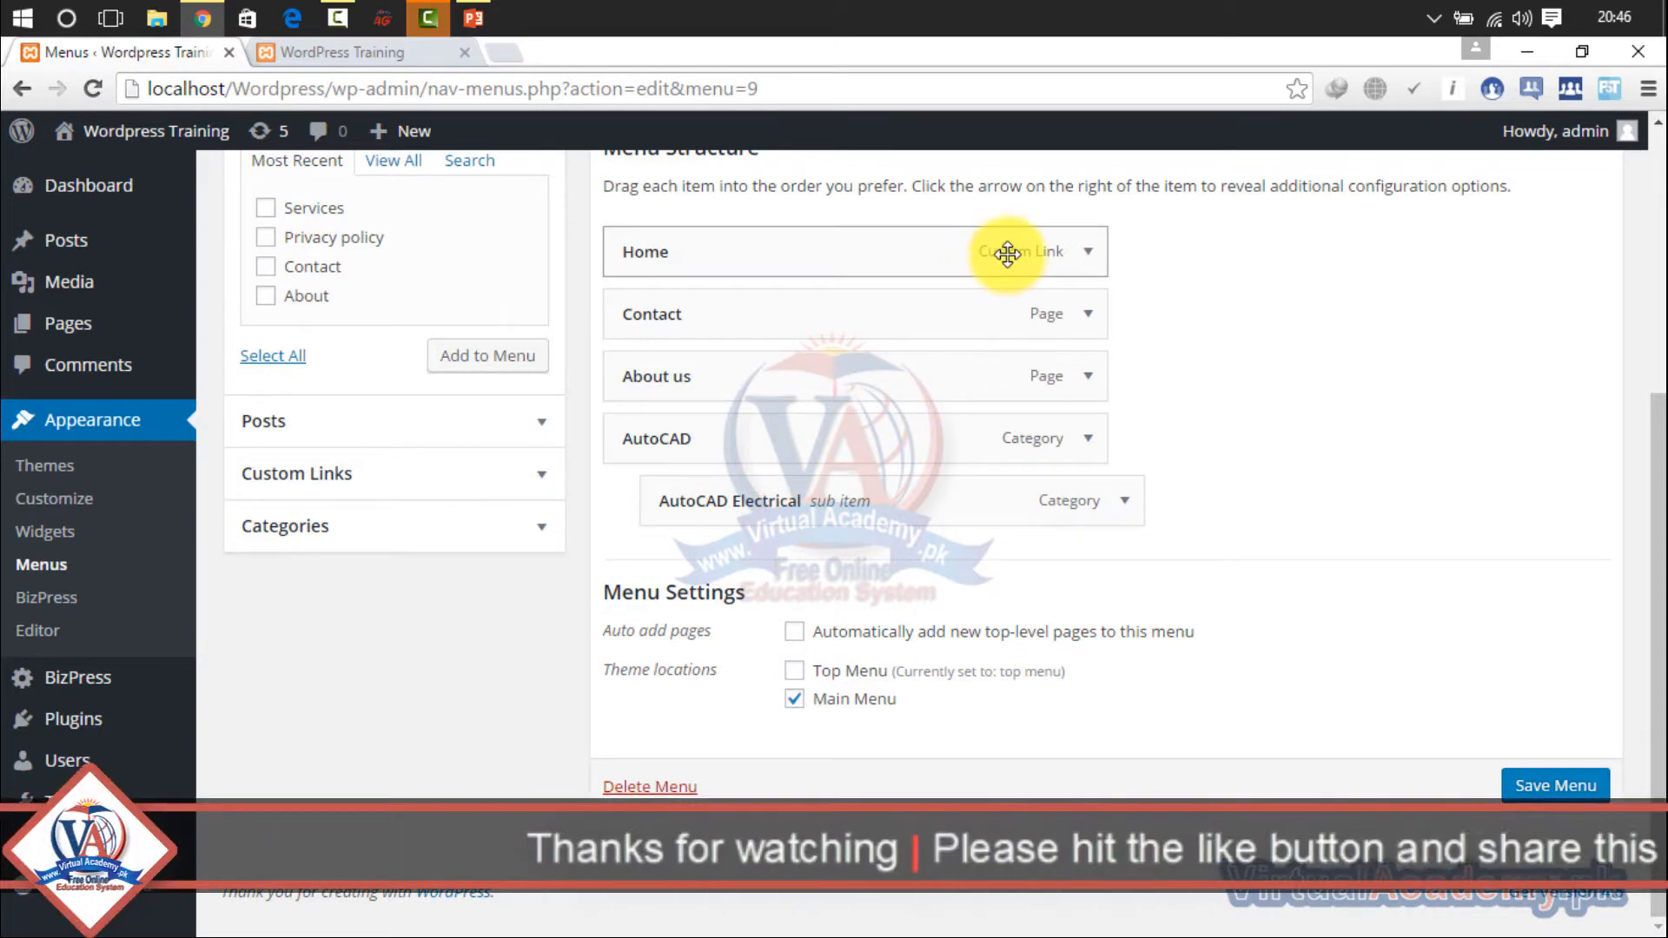
Step: Examine the Home item's URL and navigation label, and reveal the fields for adding a custom link
click(1088, 252)
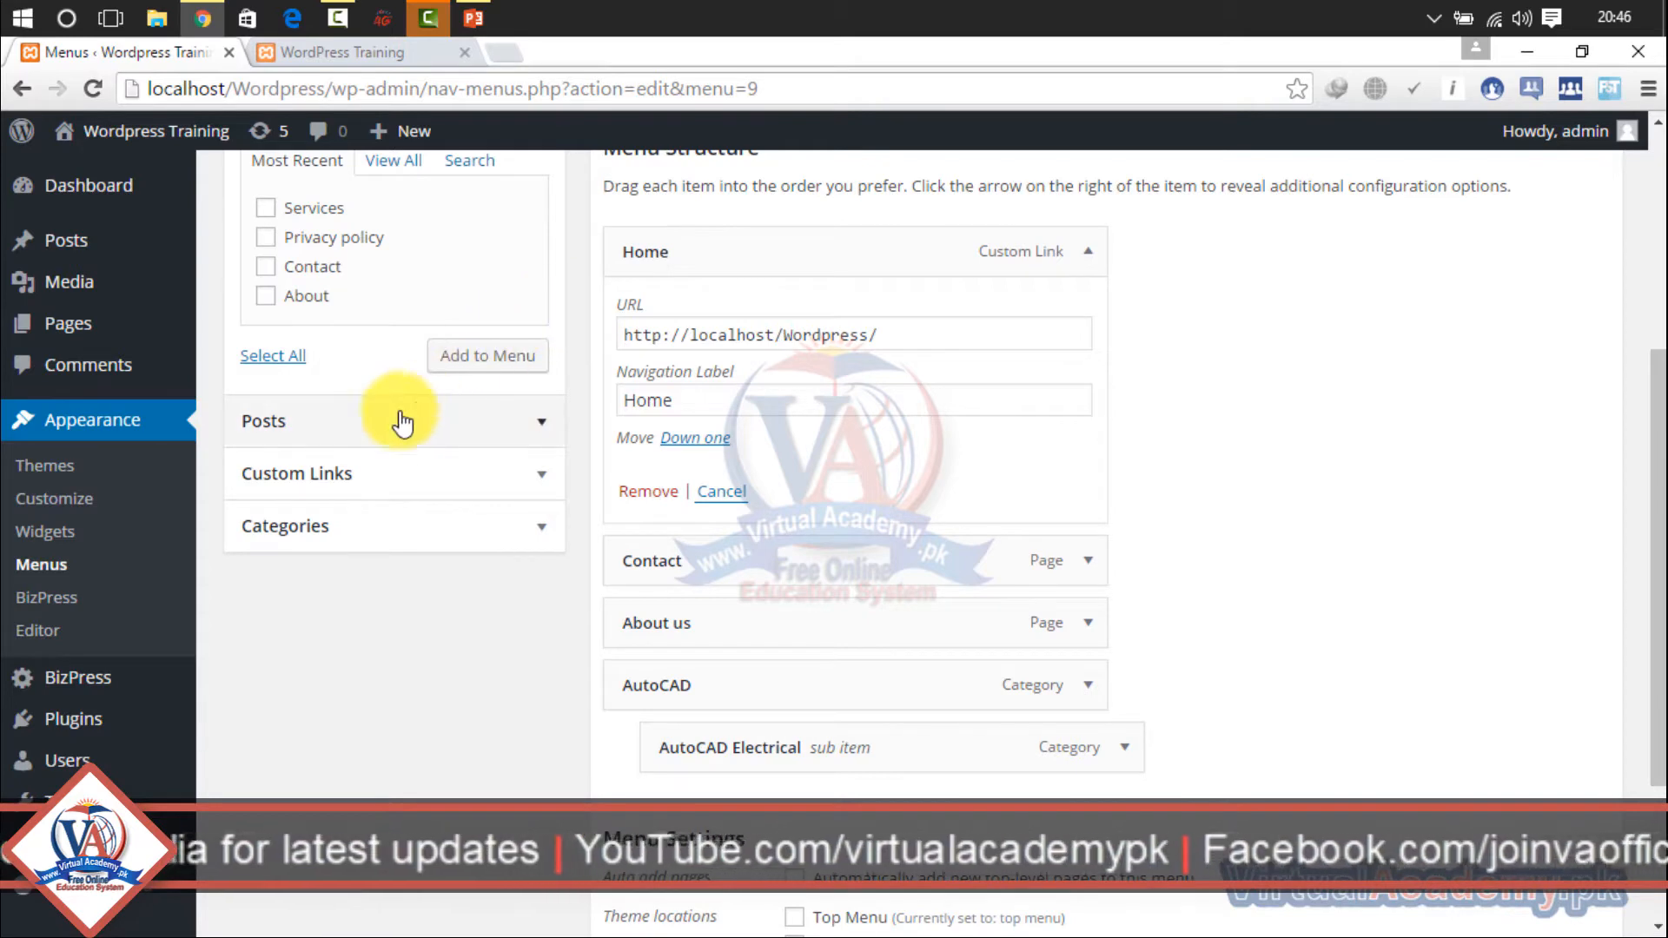
click(733, 502)
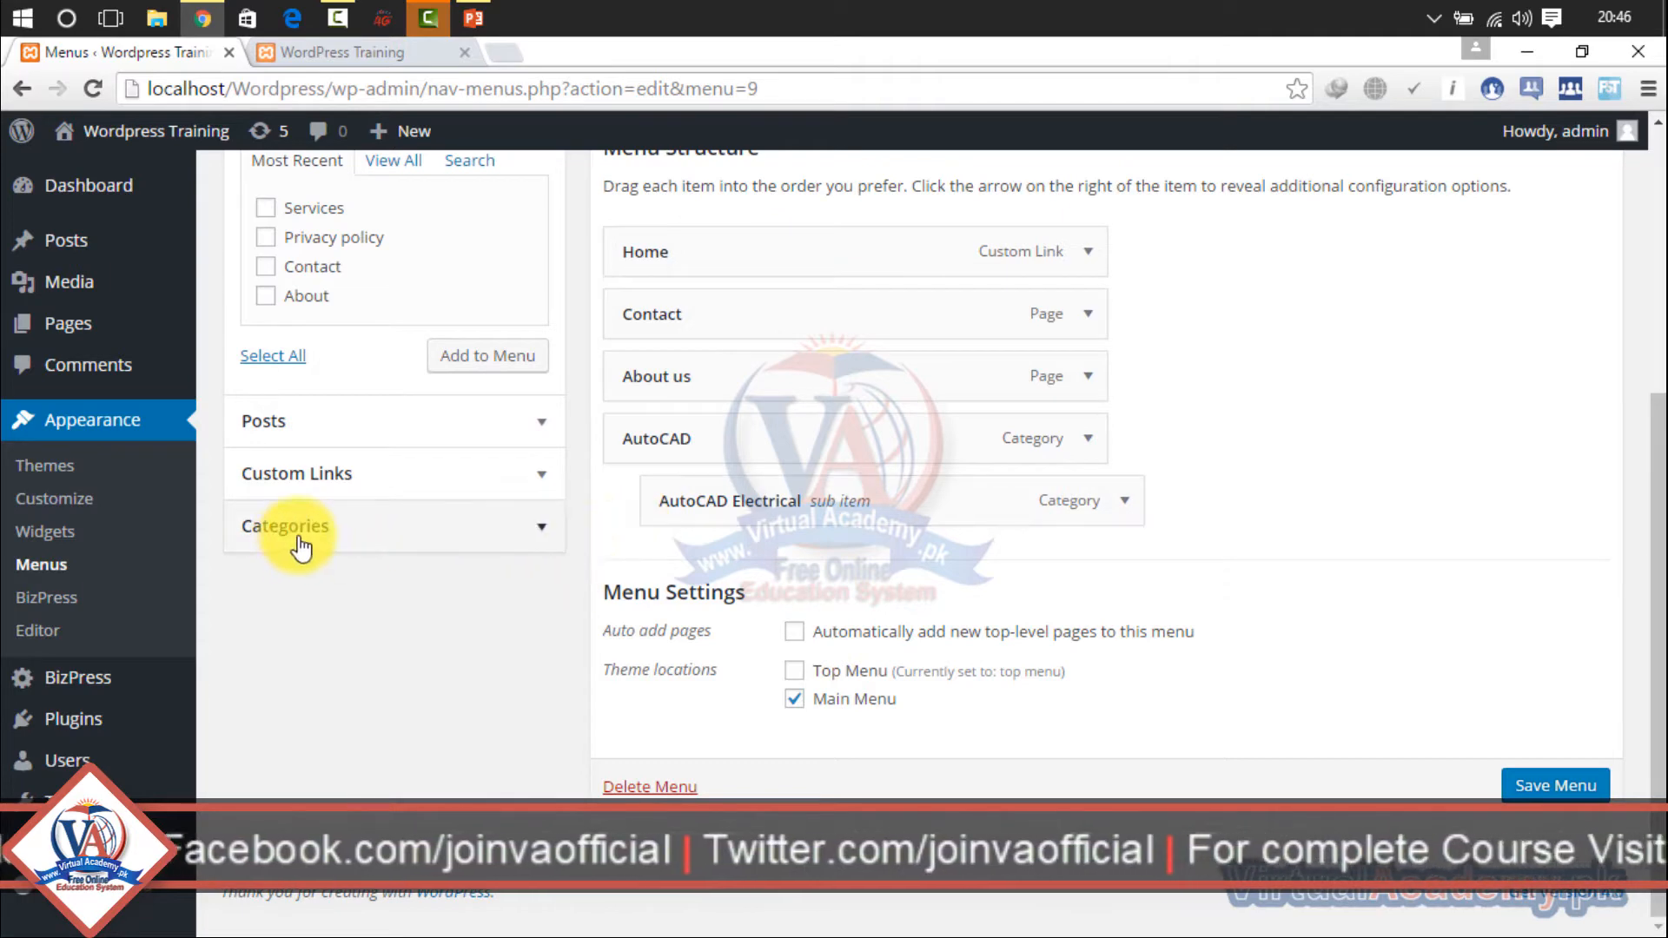
click(389, 469)
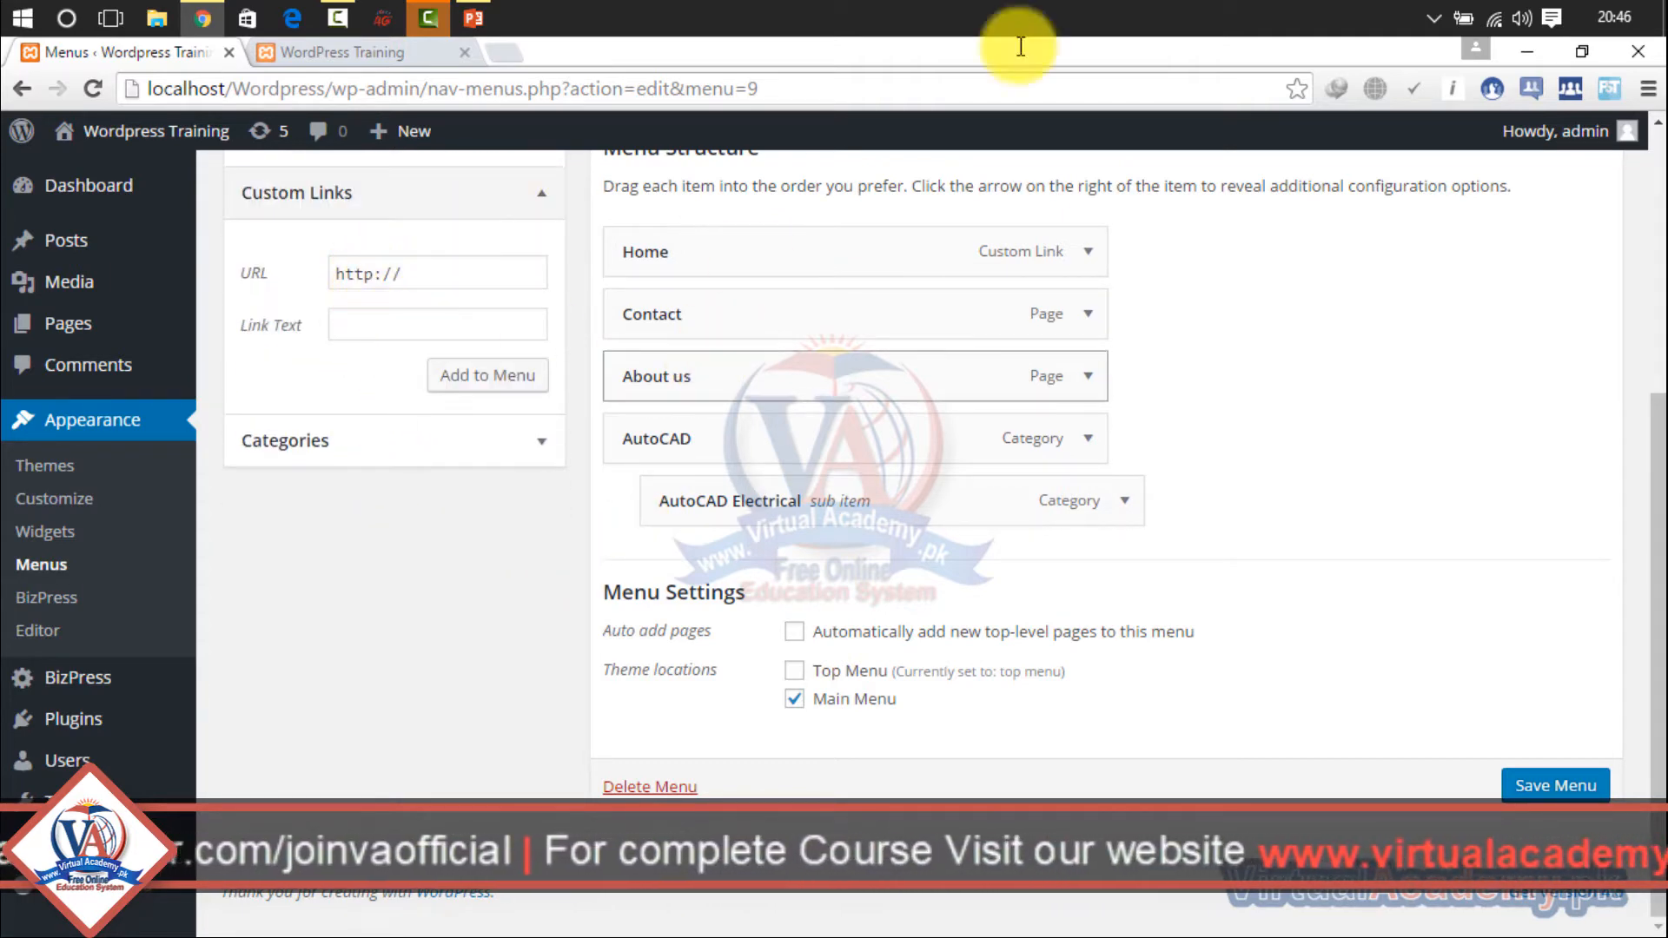
drag(1608, 348, 1601, 342)
scroll(993, 350, up, 2)
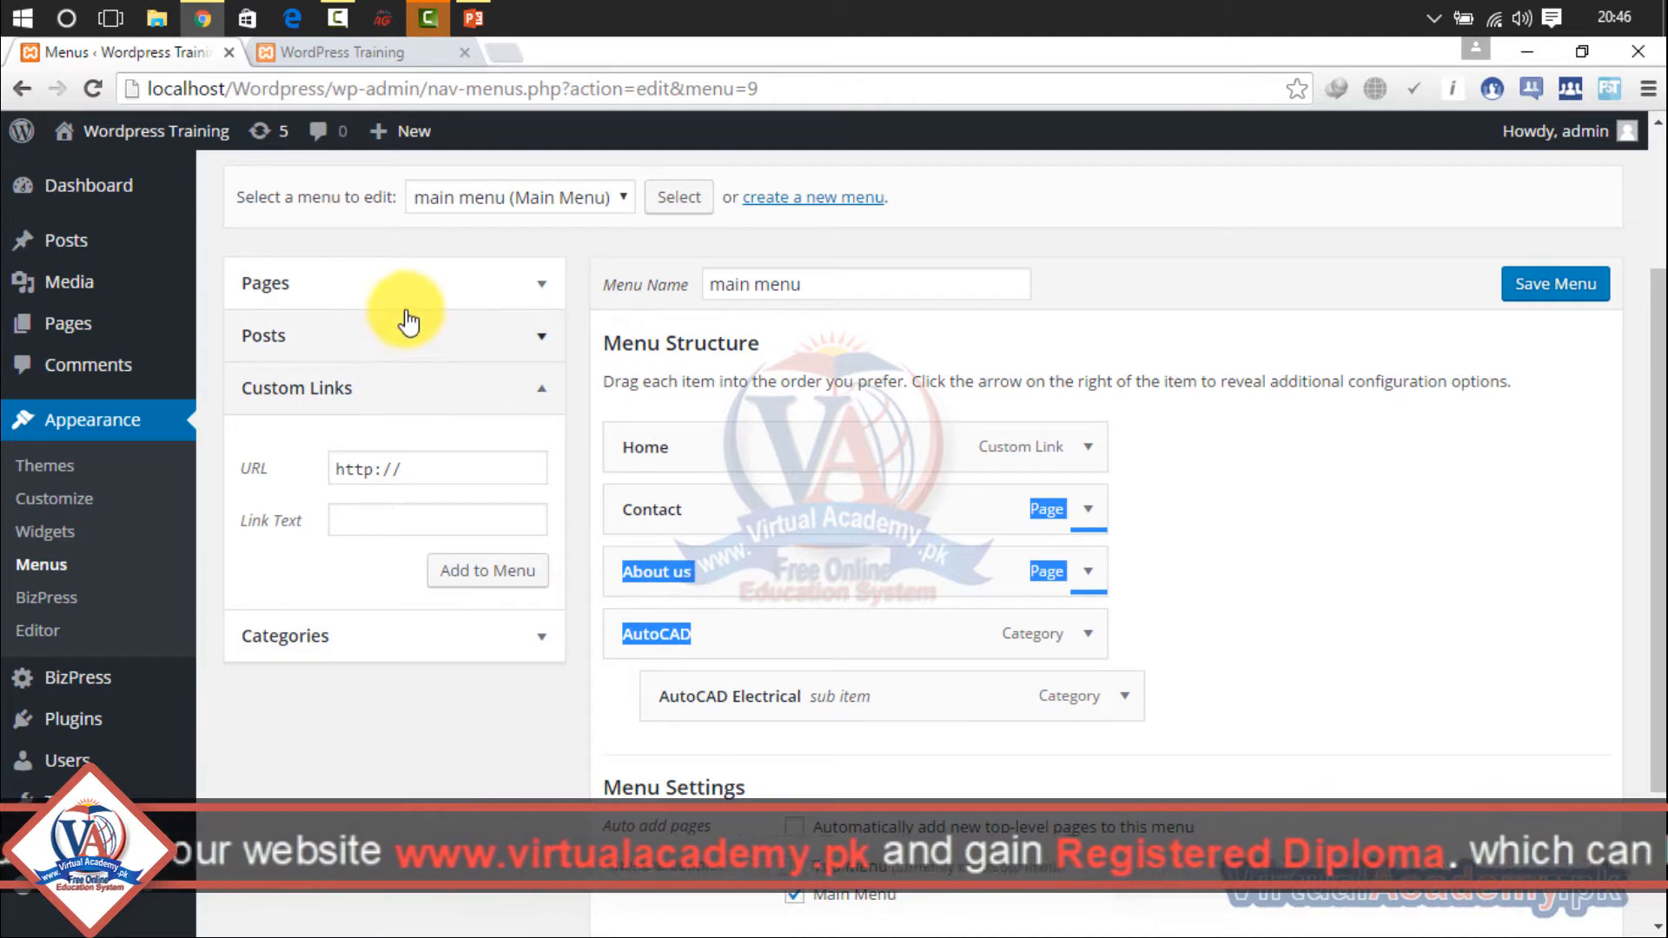
click(1364, 537)
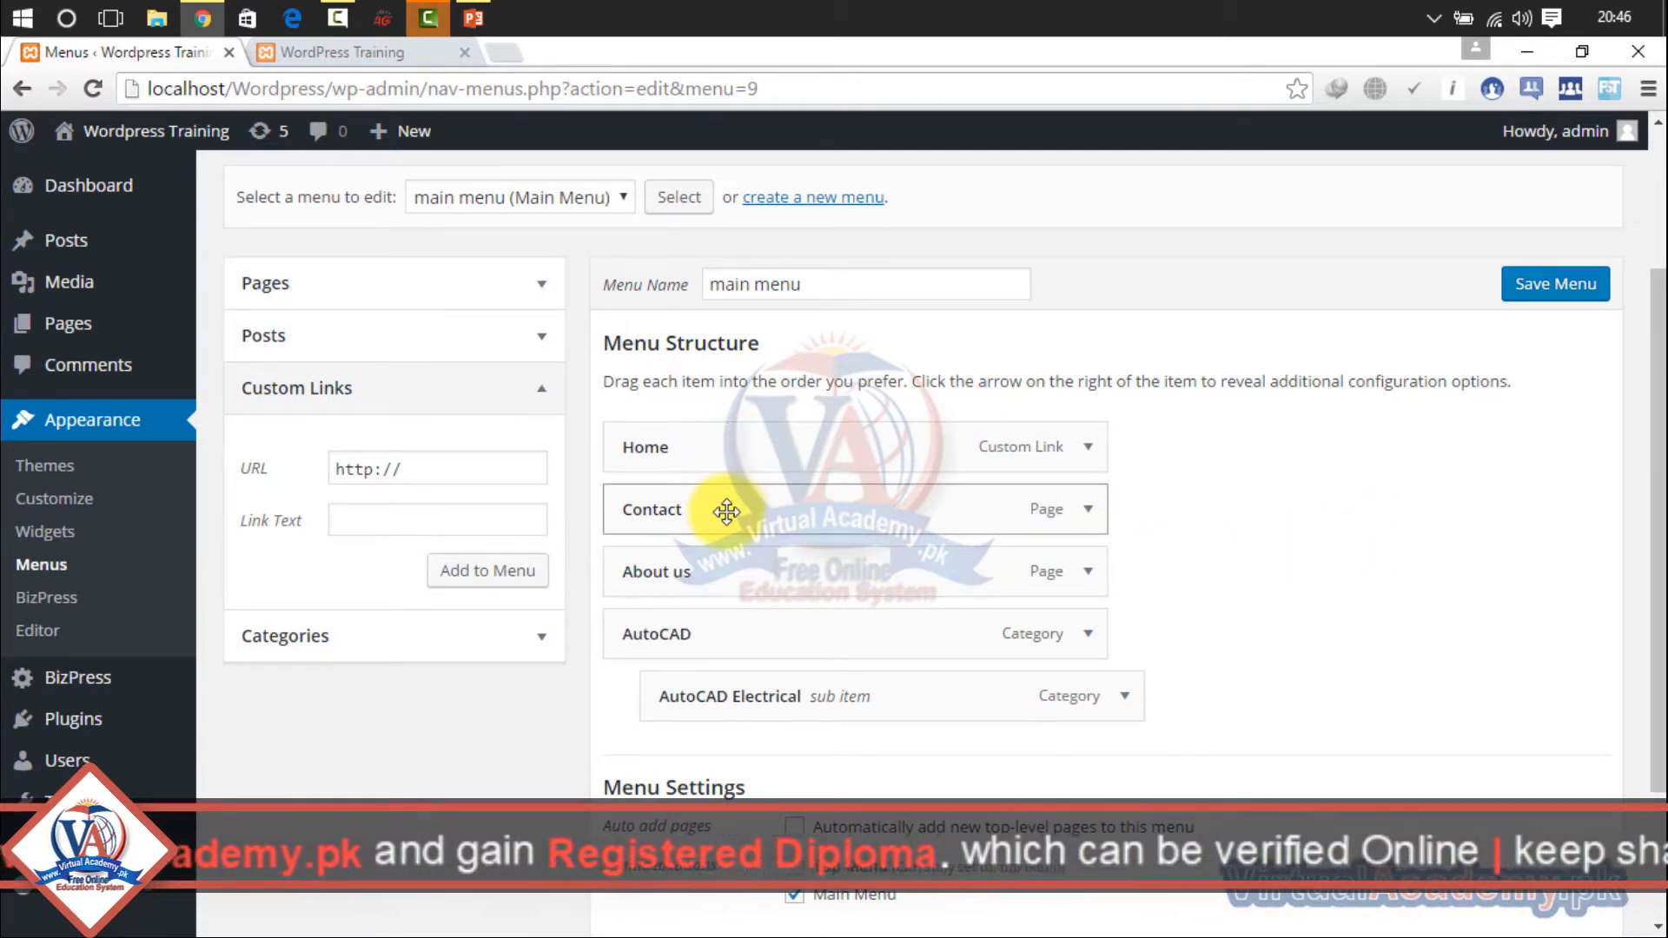
Step: Move AutoCAD with its sub-item directly below Home in the main menu and remove the AutoCAD Electrical sub-item
drag(710, 622, 719, 503)
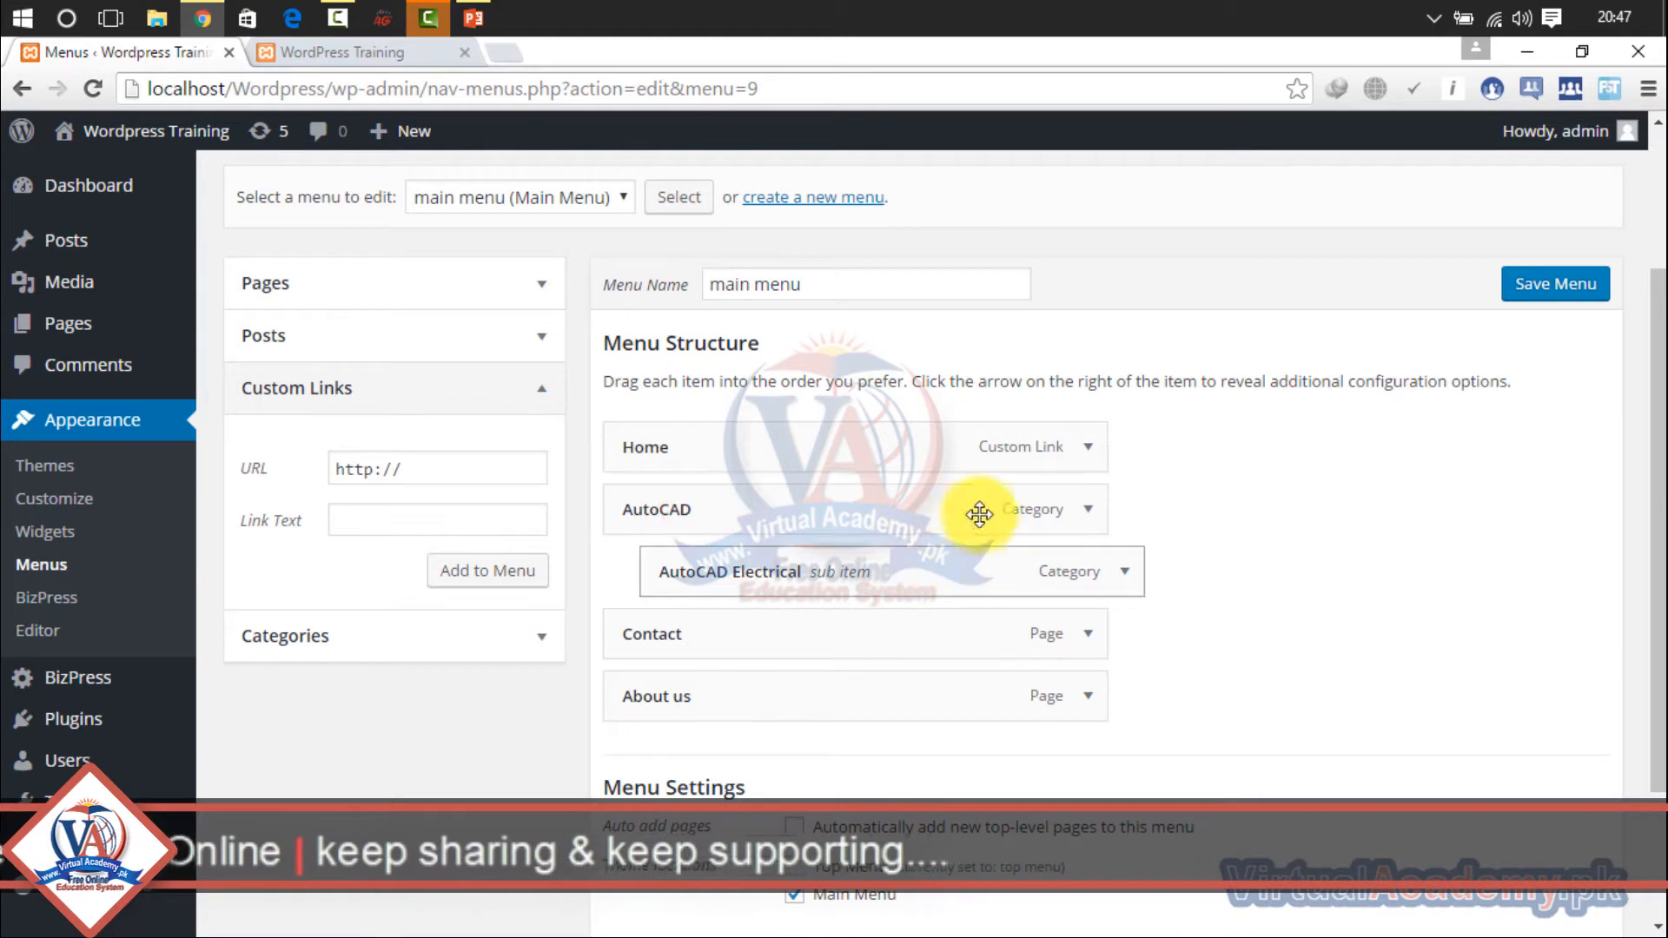
click(1124, 571)
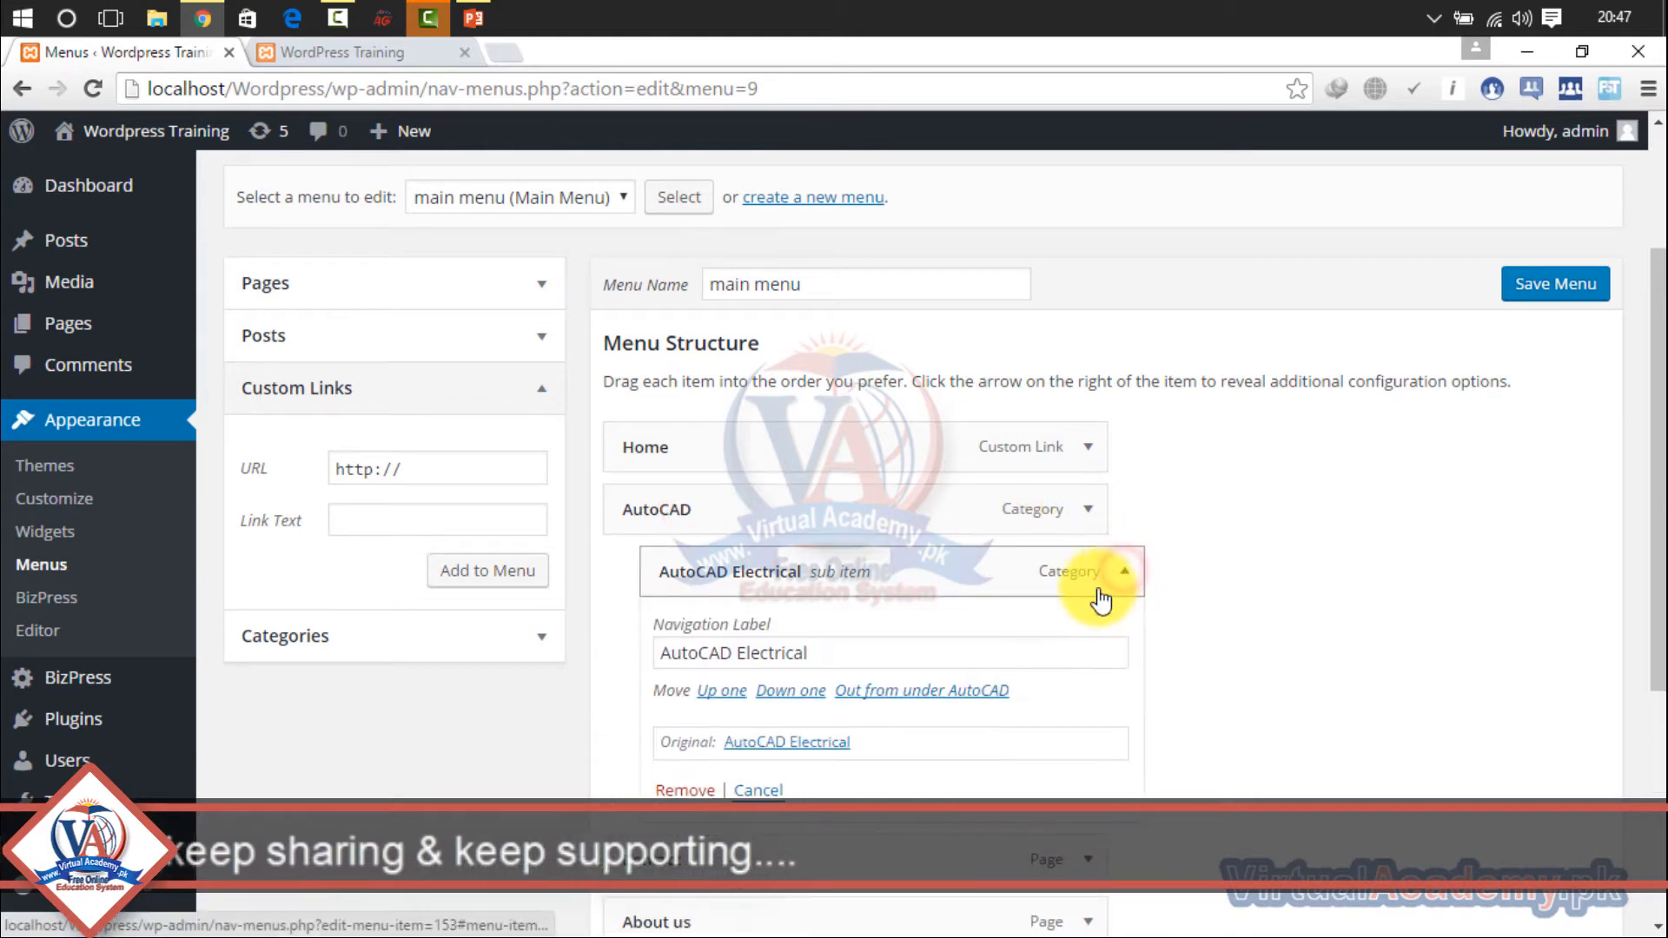
click(669, 790)
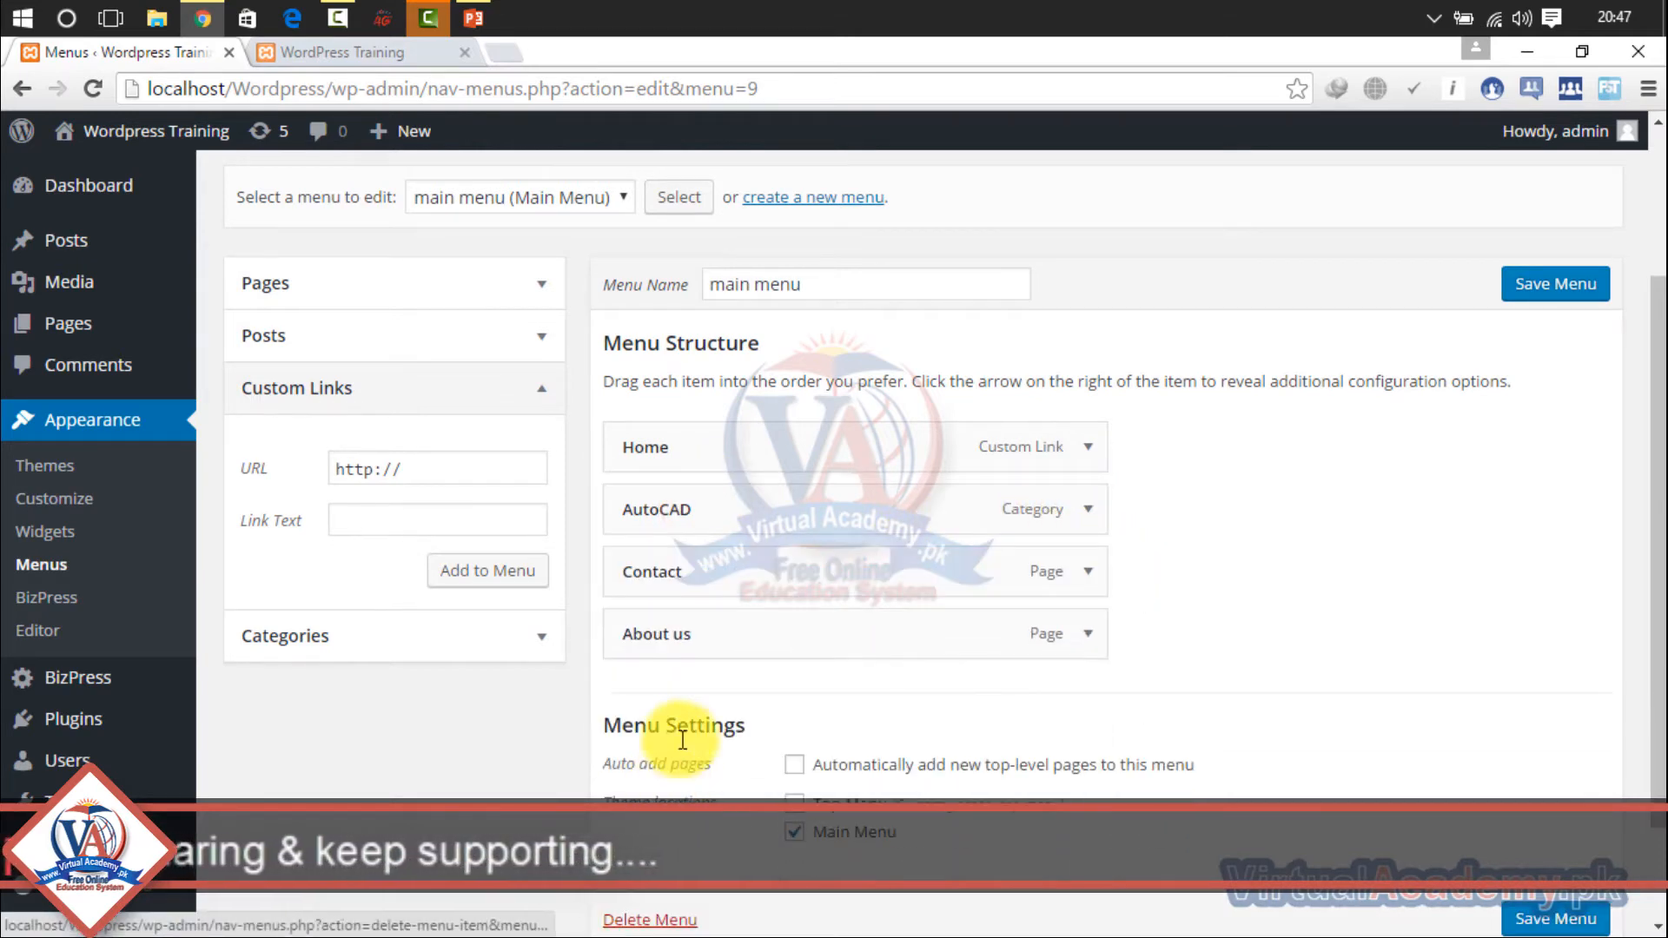
Step: Examine the AutoCAD menu item's navigation label and move options, leaving its settings as they are
click(1096, 520)
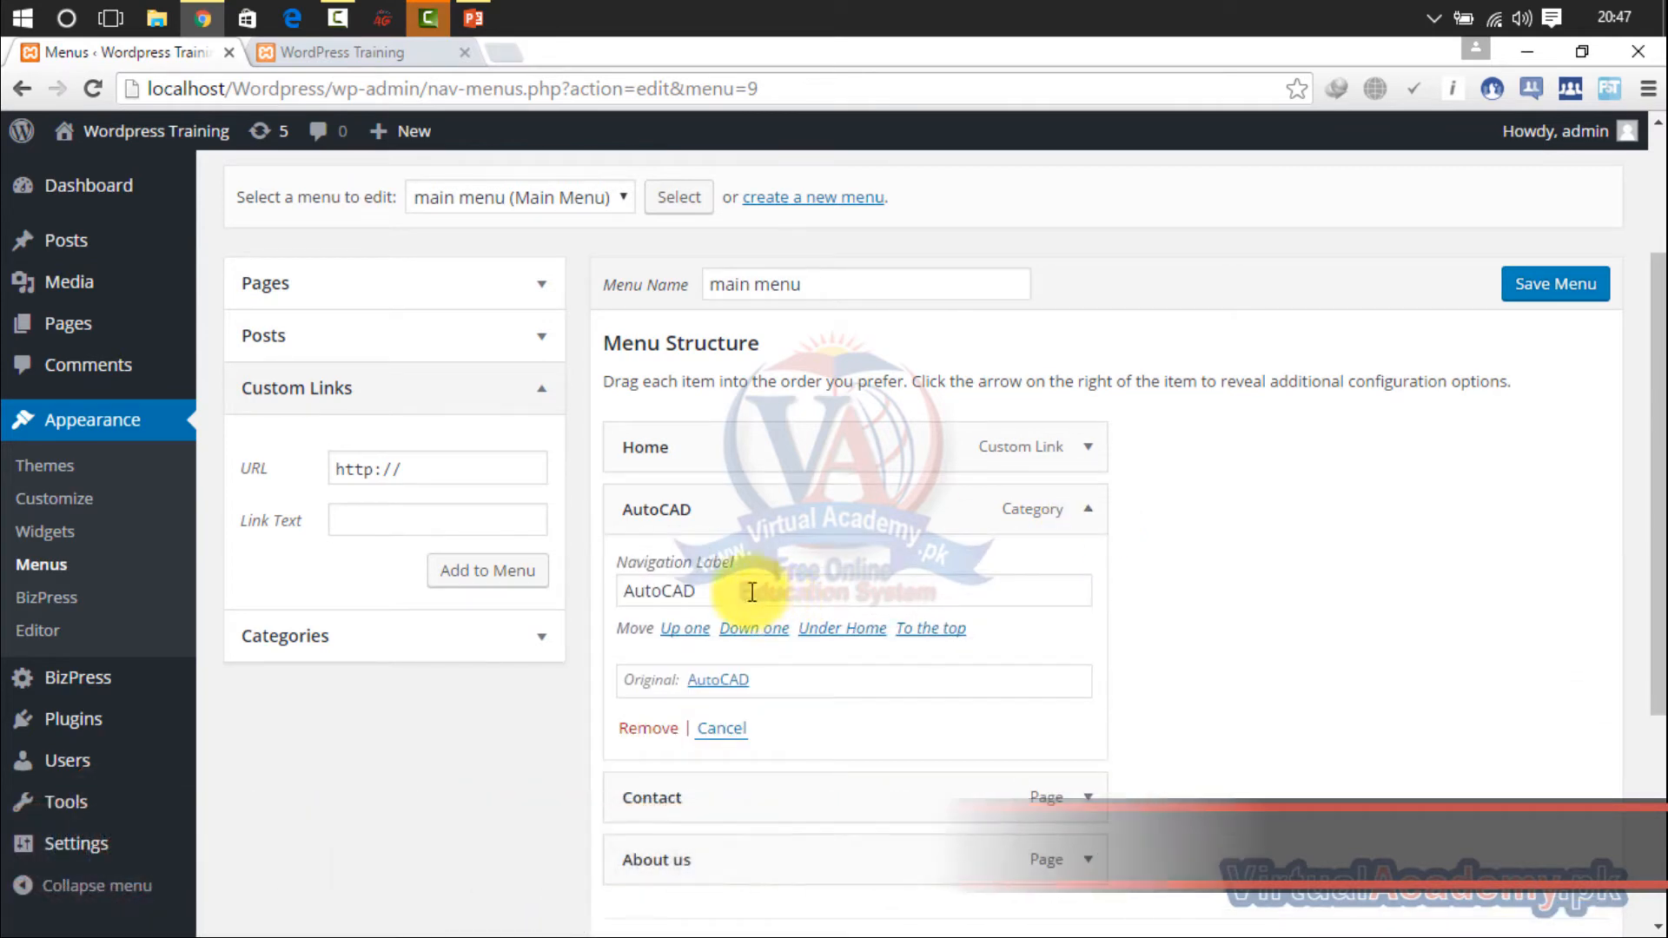
drag(743, 588, 628, 548)
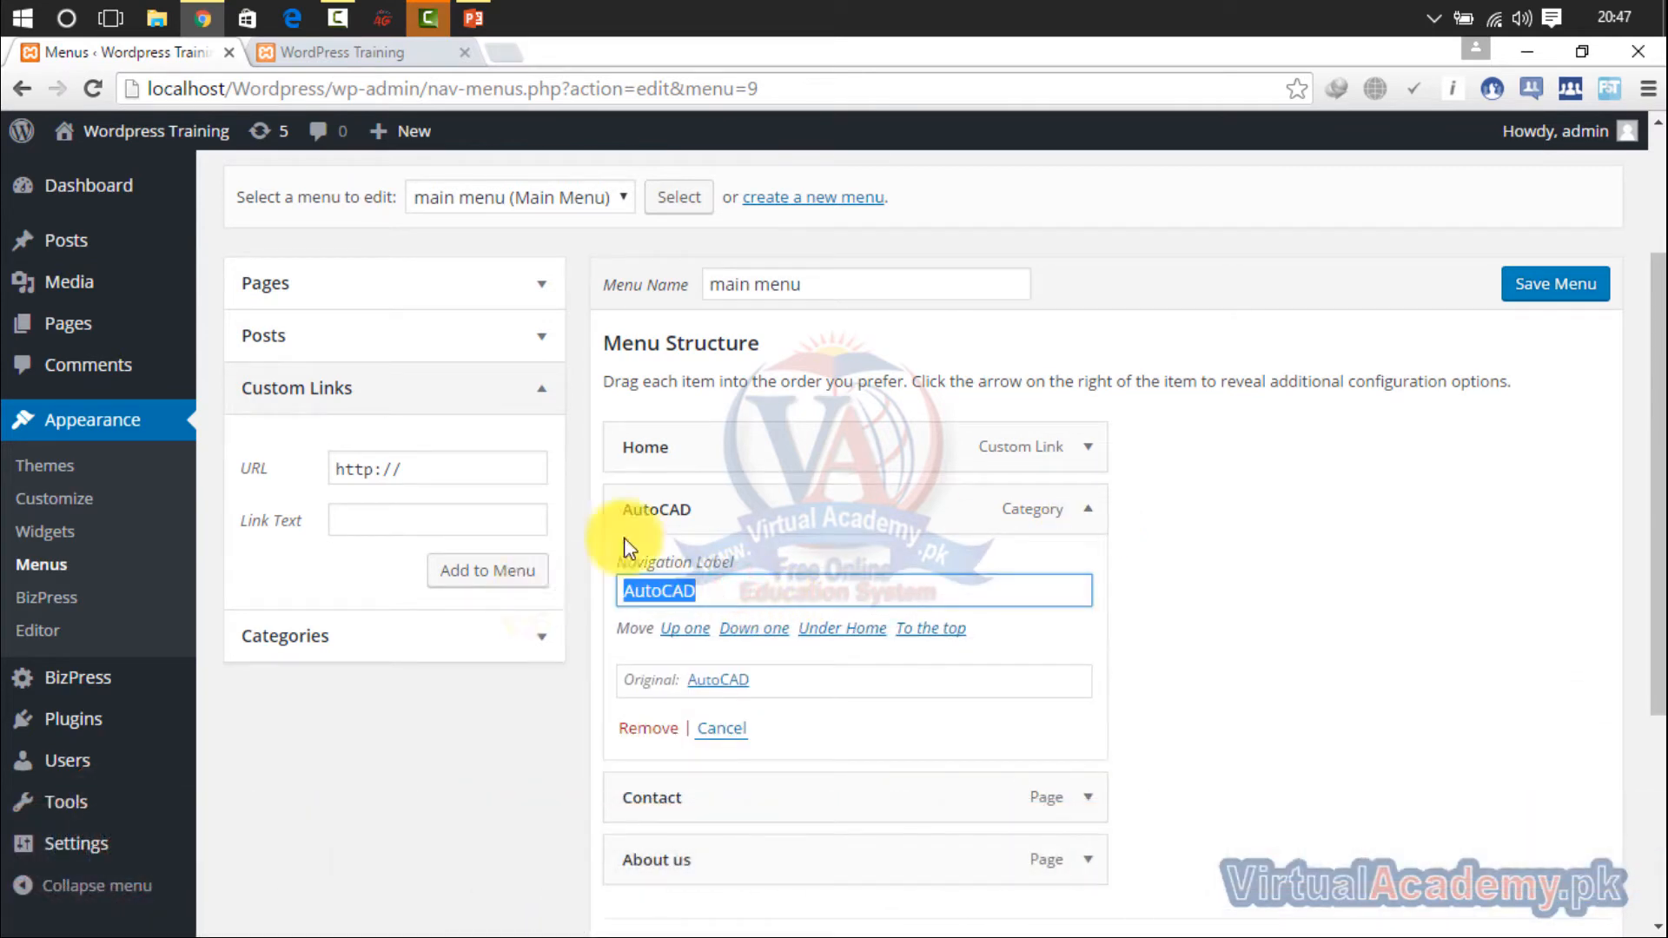
click(1252, 597)
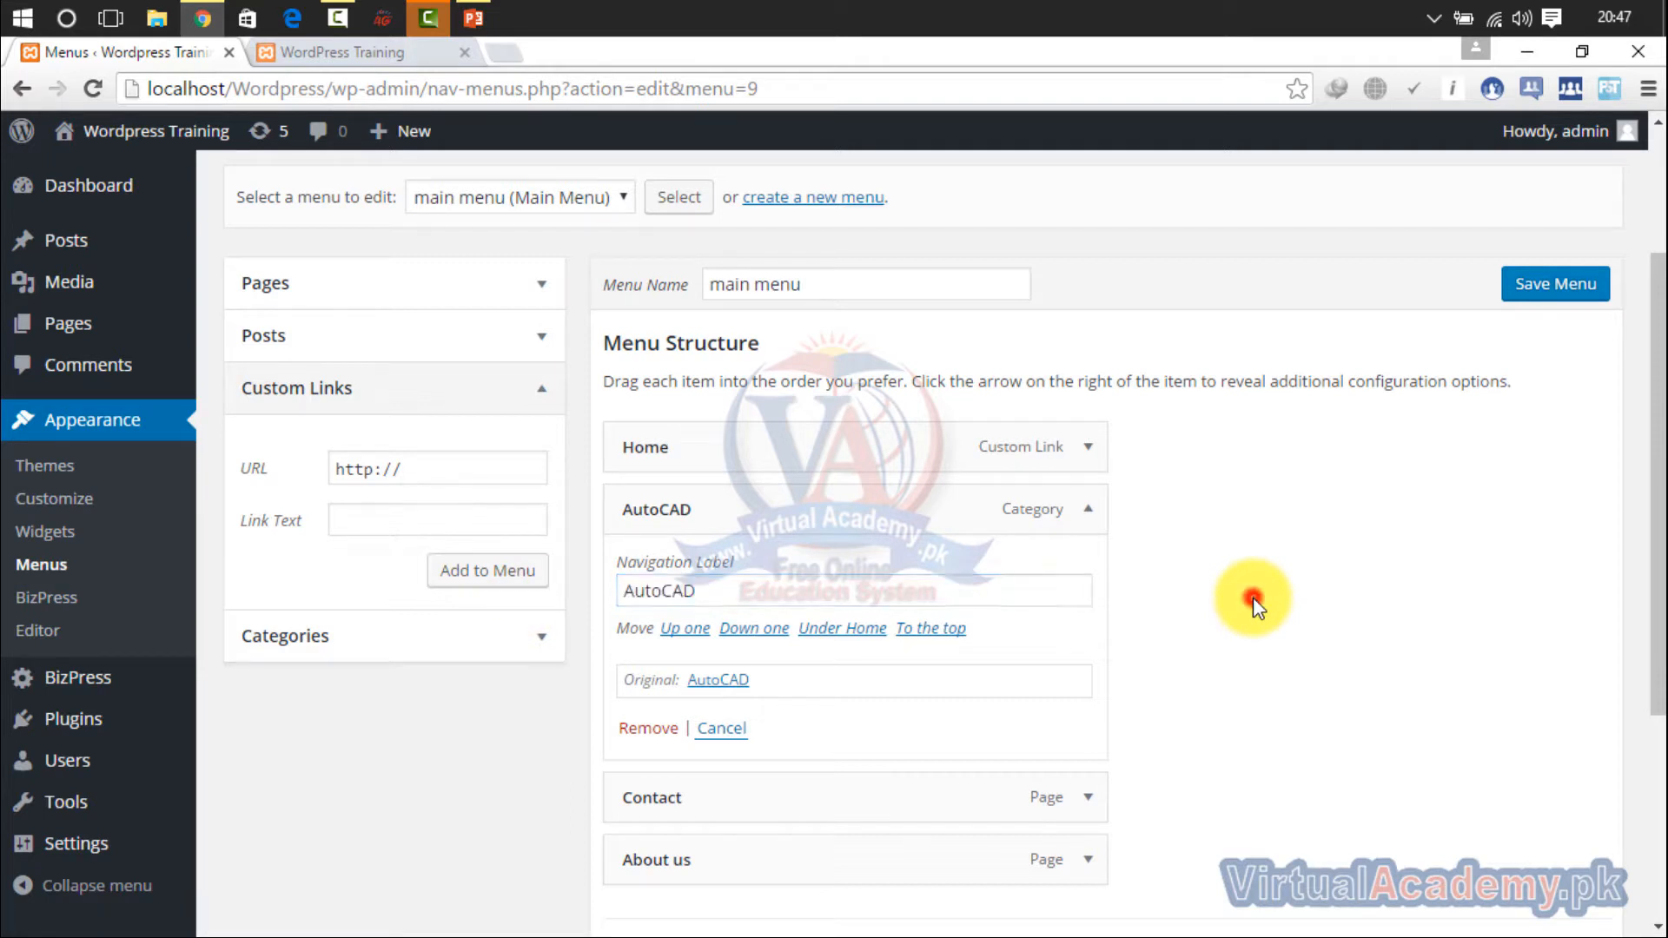
click(722, 737)
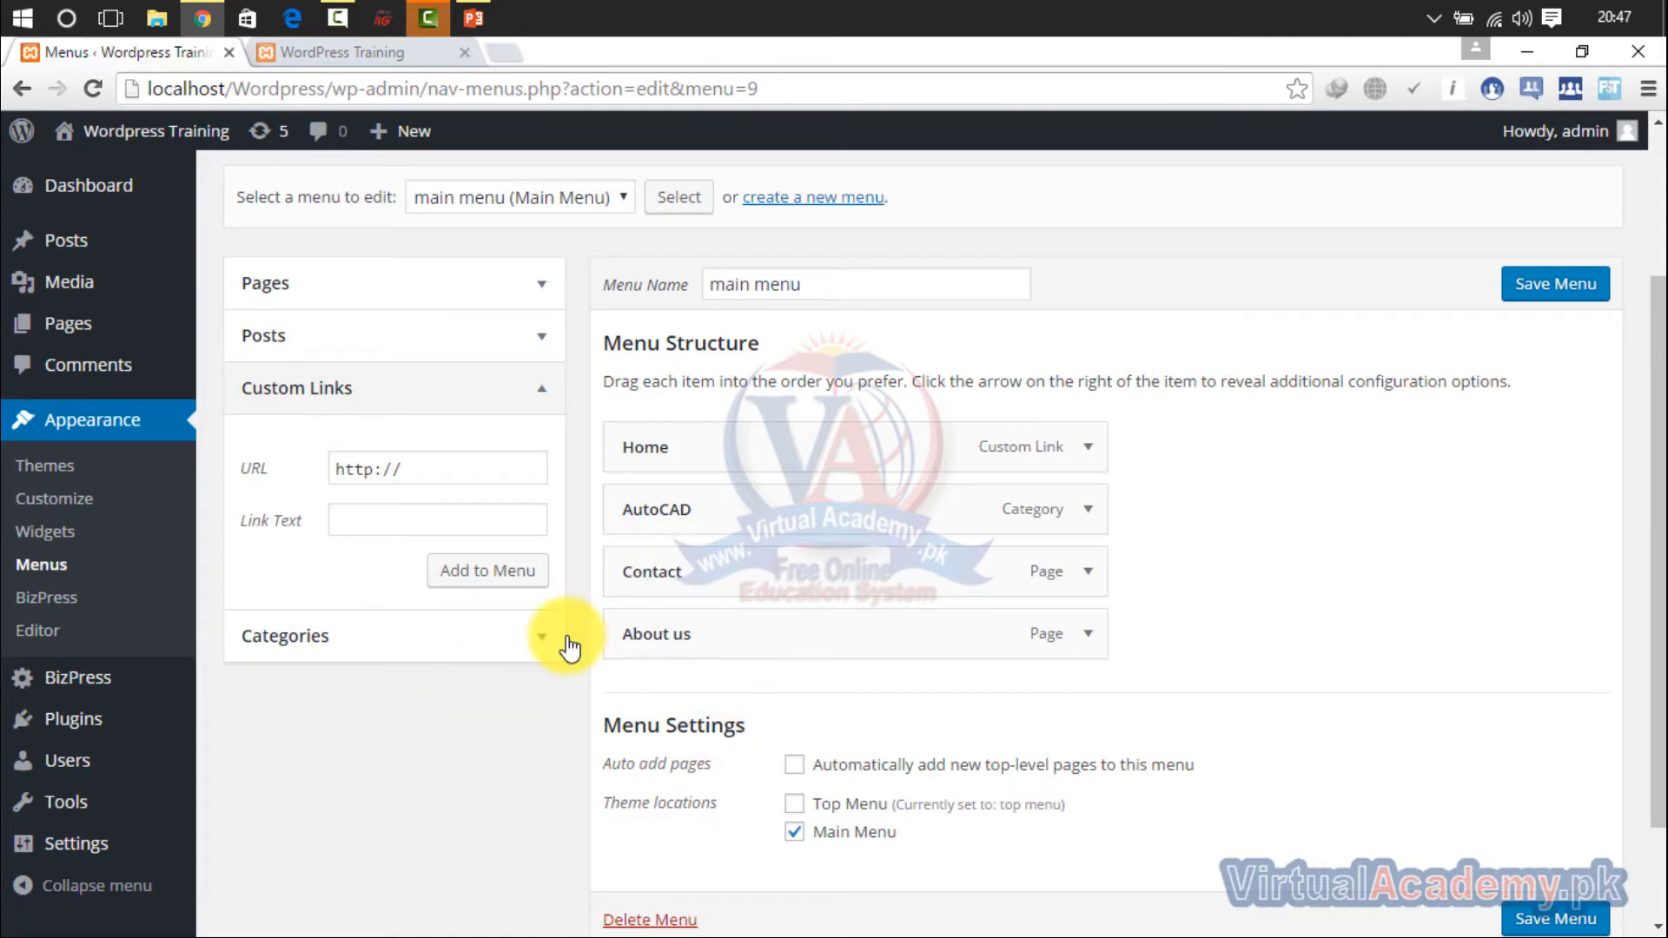
Step: Open the post categories page, discarding the unsaved menu changes
mouse_move(83, 243)
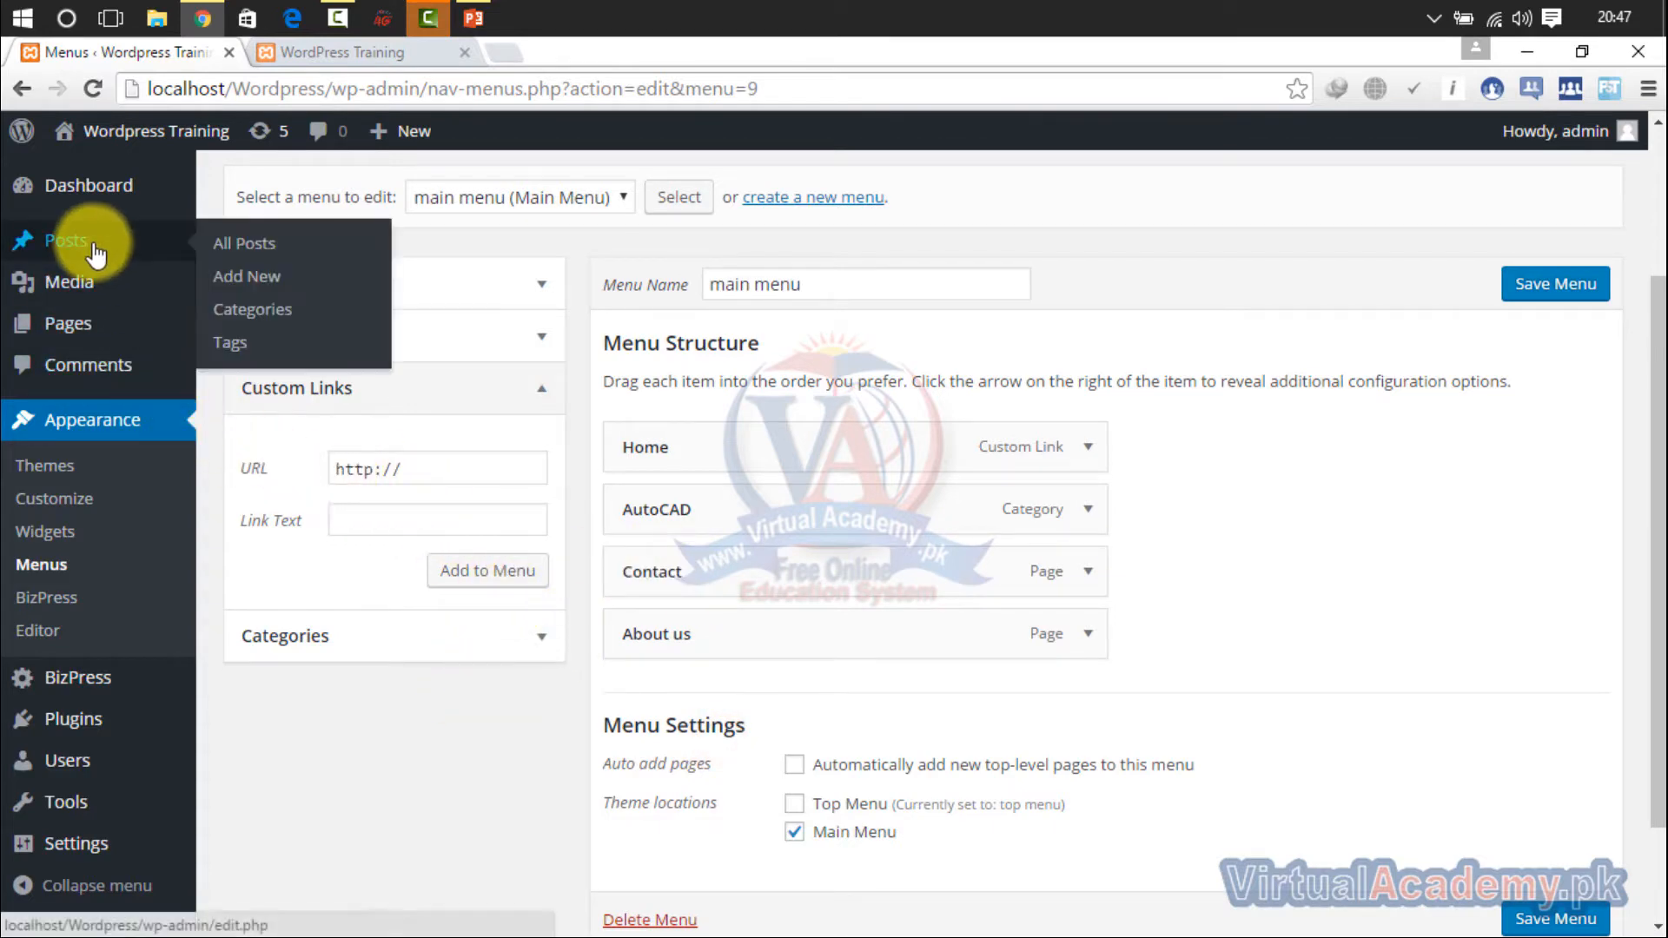
click(250, 307)
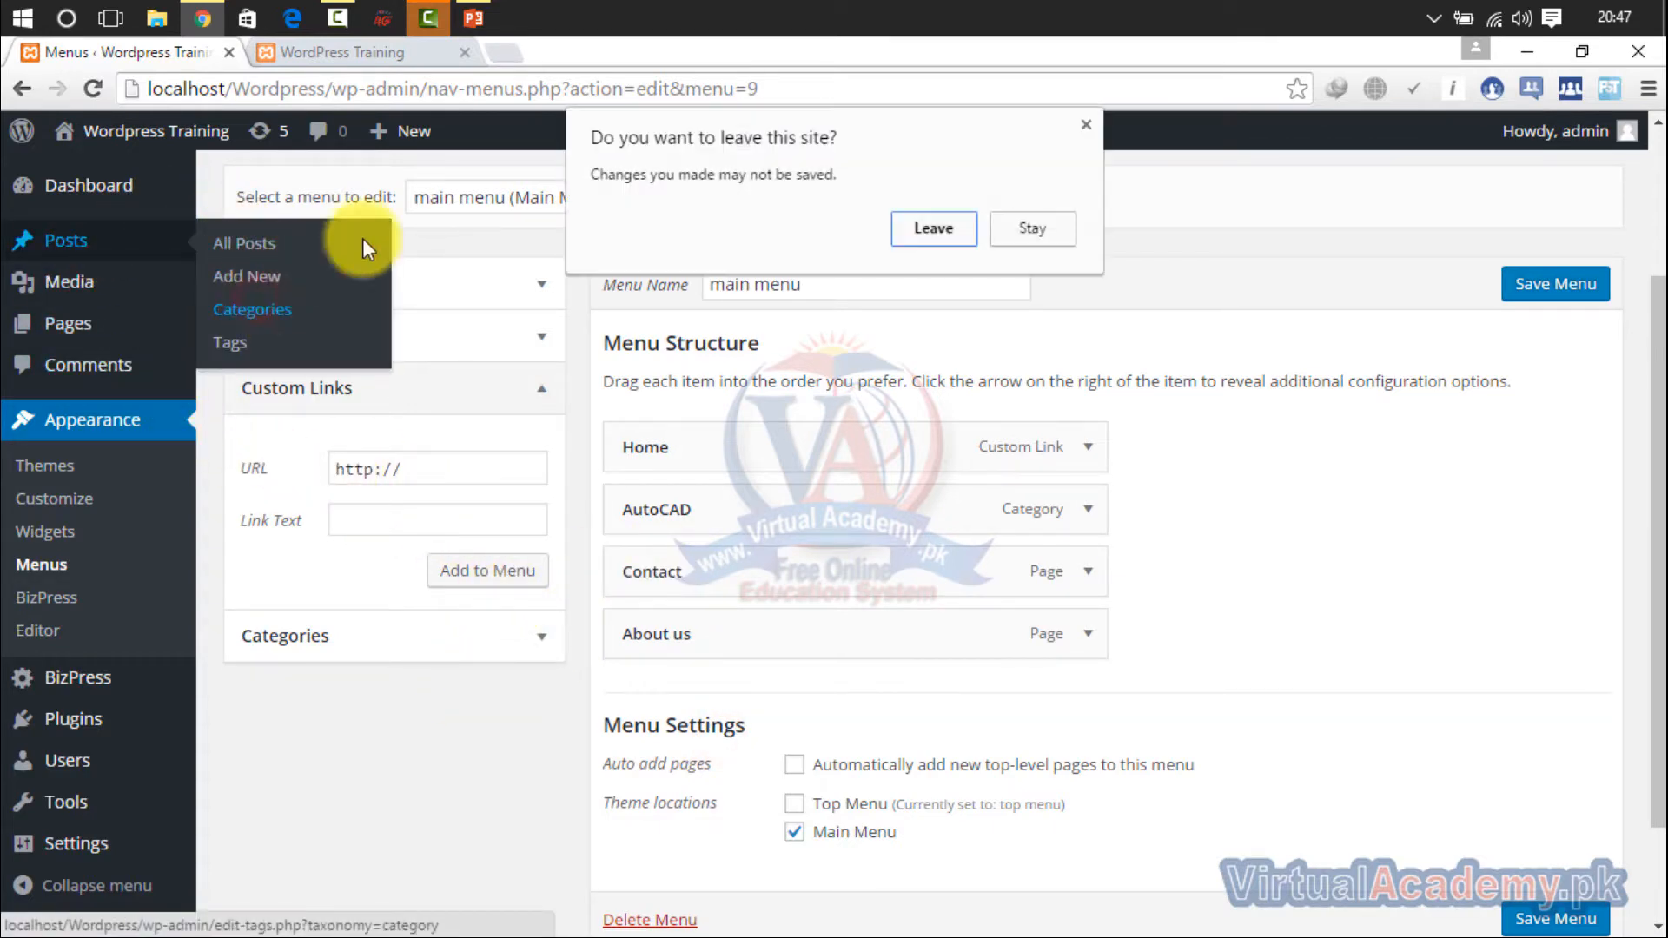
click(923, 227)
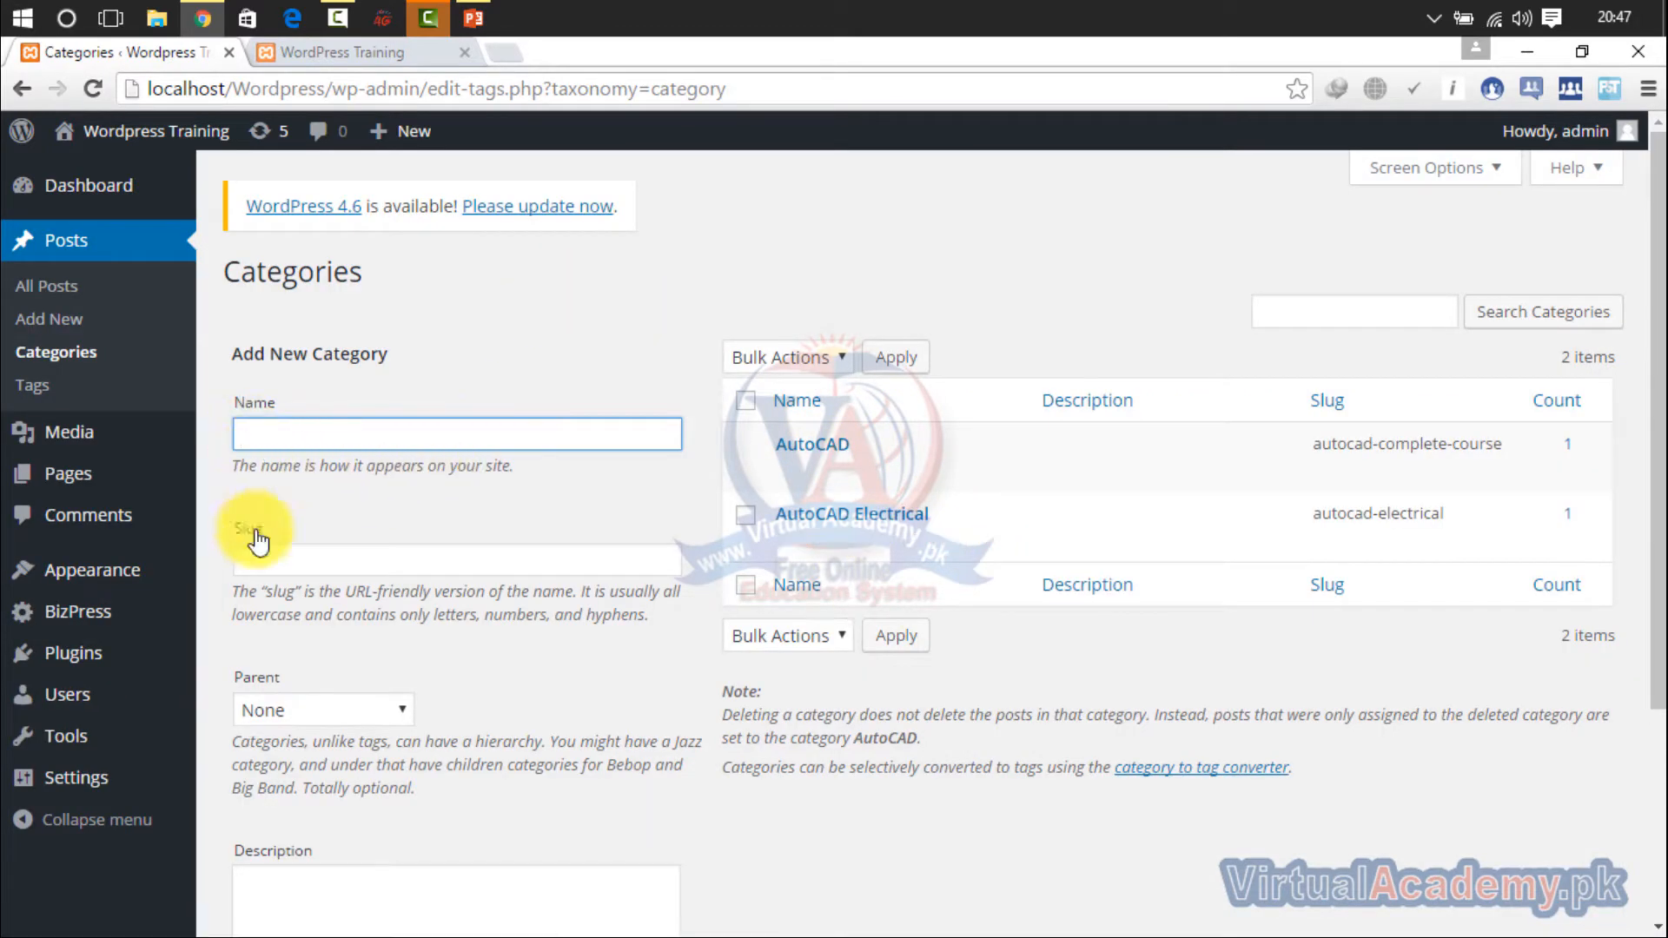
Step: Check the available parent categories and enter "AutoCAD Mechanical 2017" as the new category's name
click(315, 723)
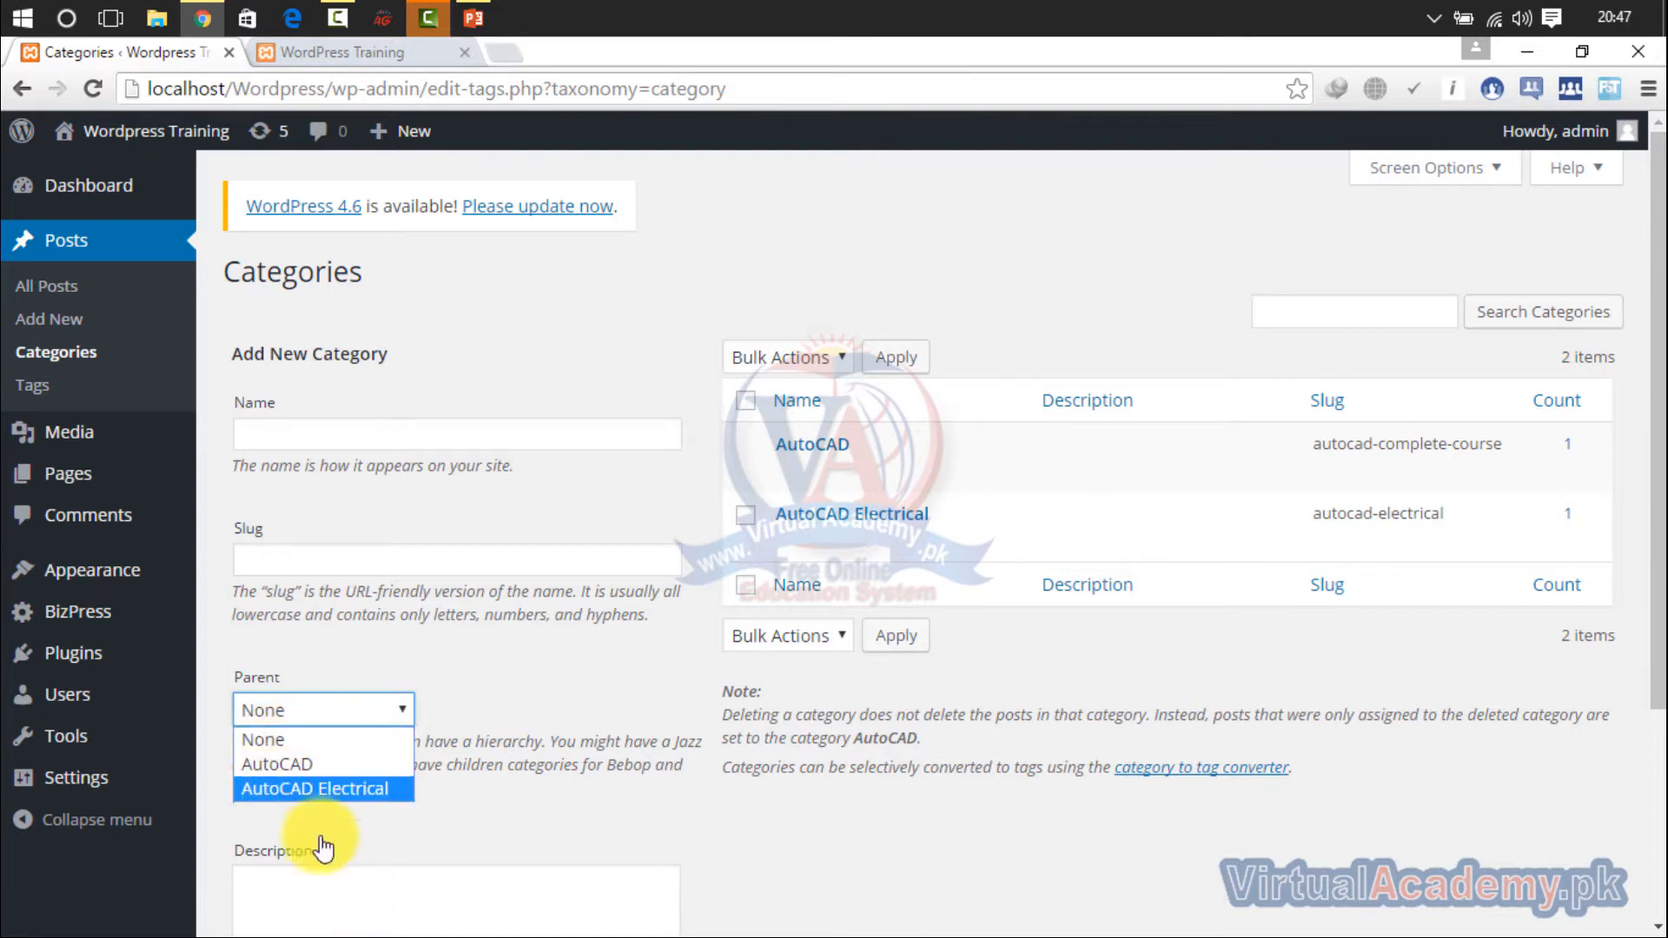
click(324, 880)
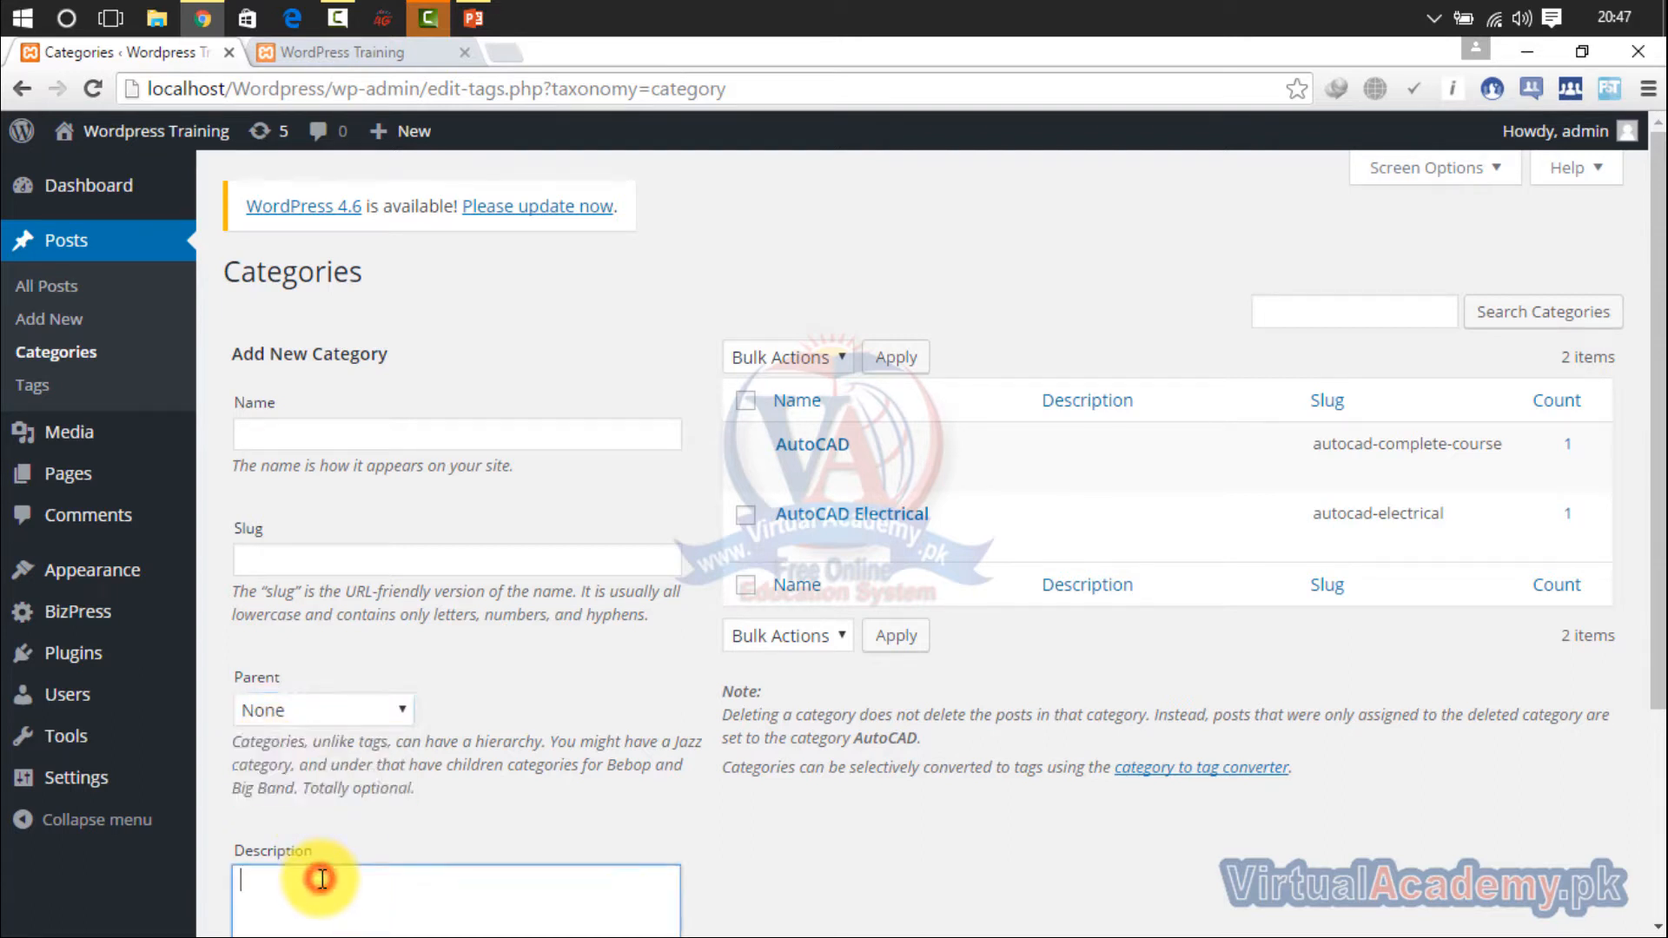
click(291, 430)
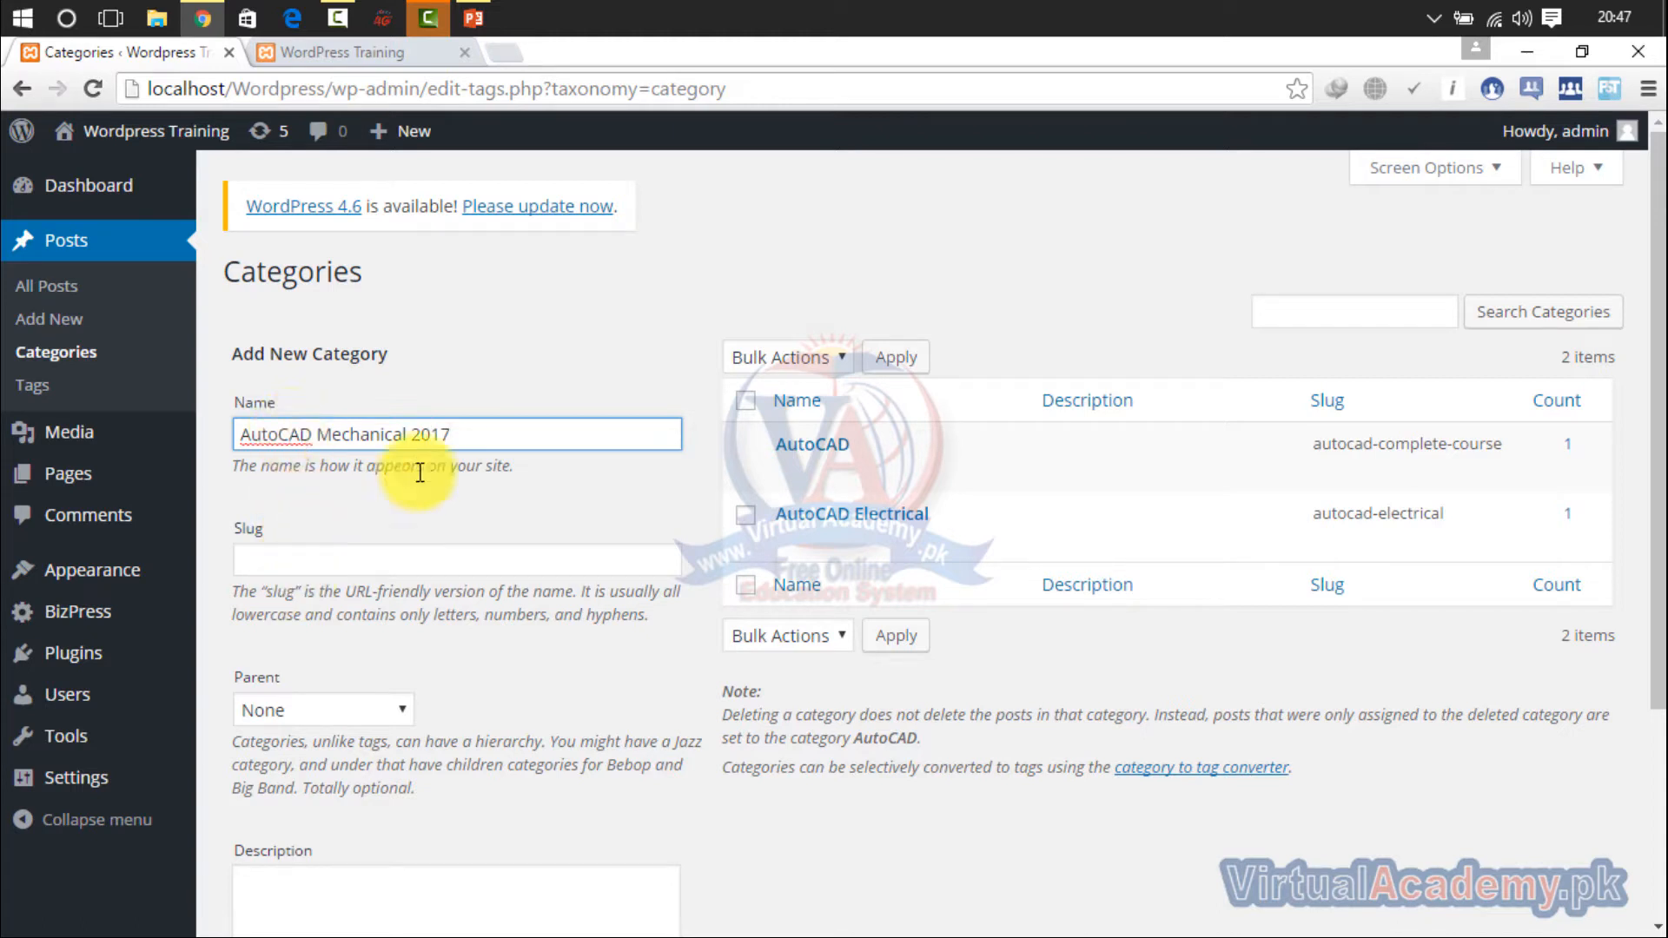
click(476, 431)
drag(475, 431, 410, 448)
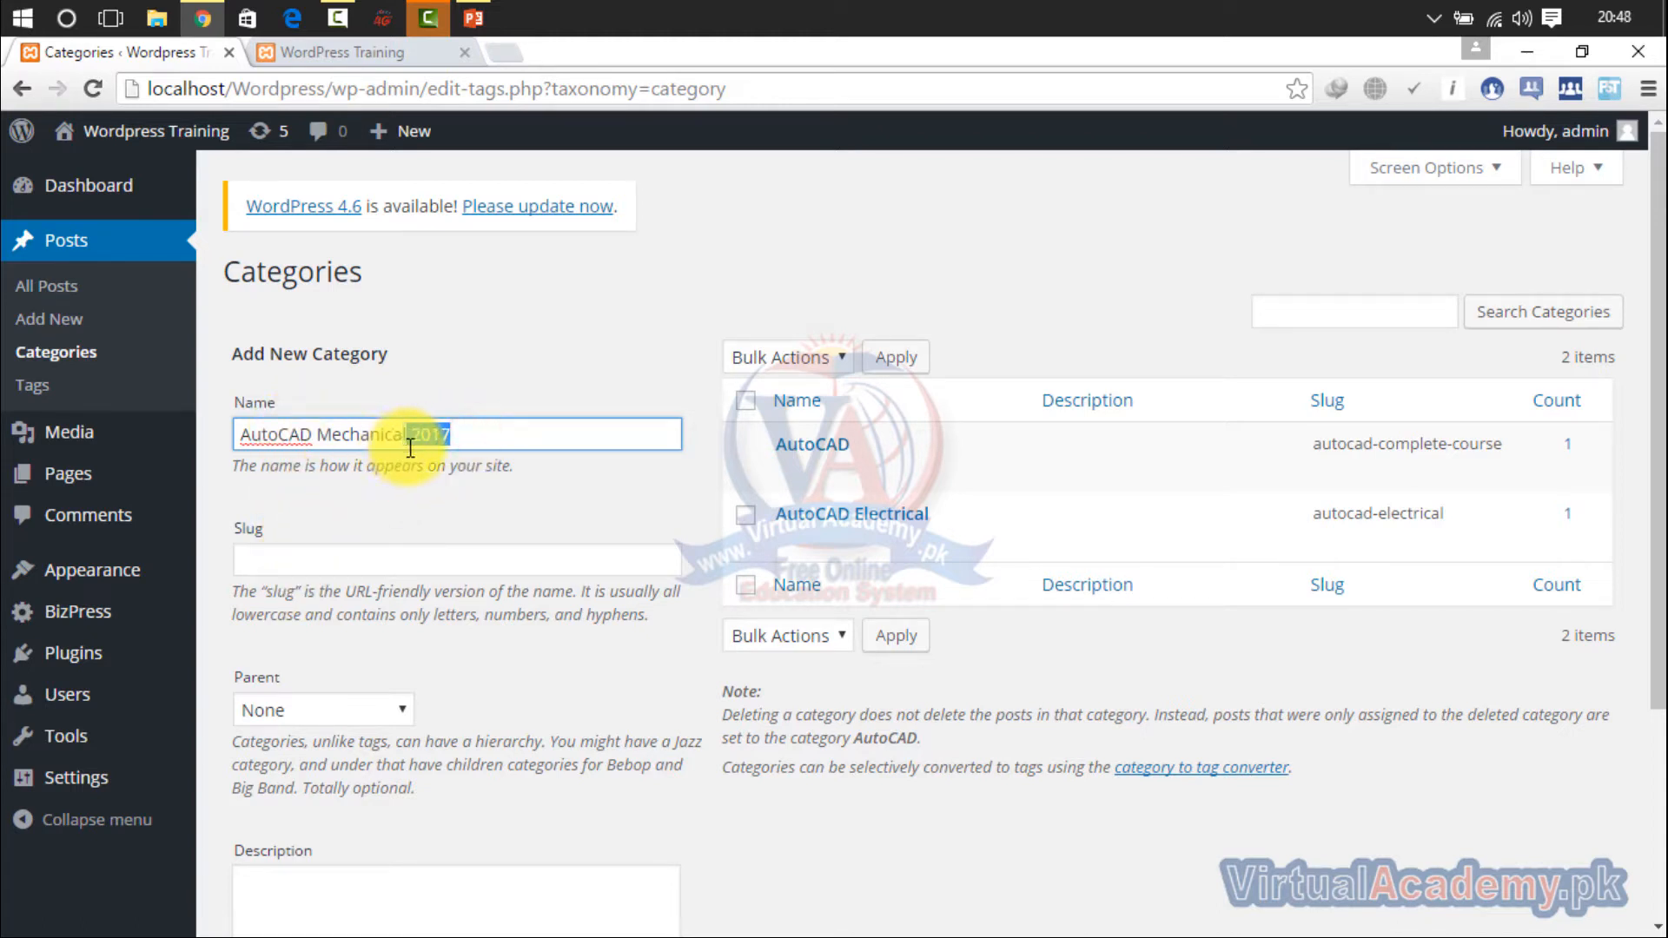
right_click(269, 426)
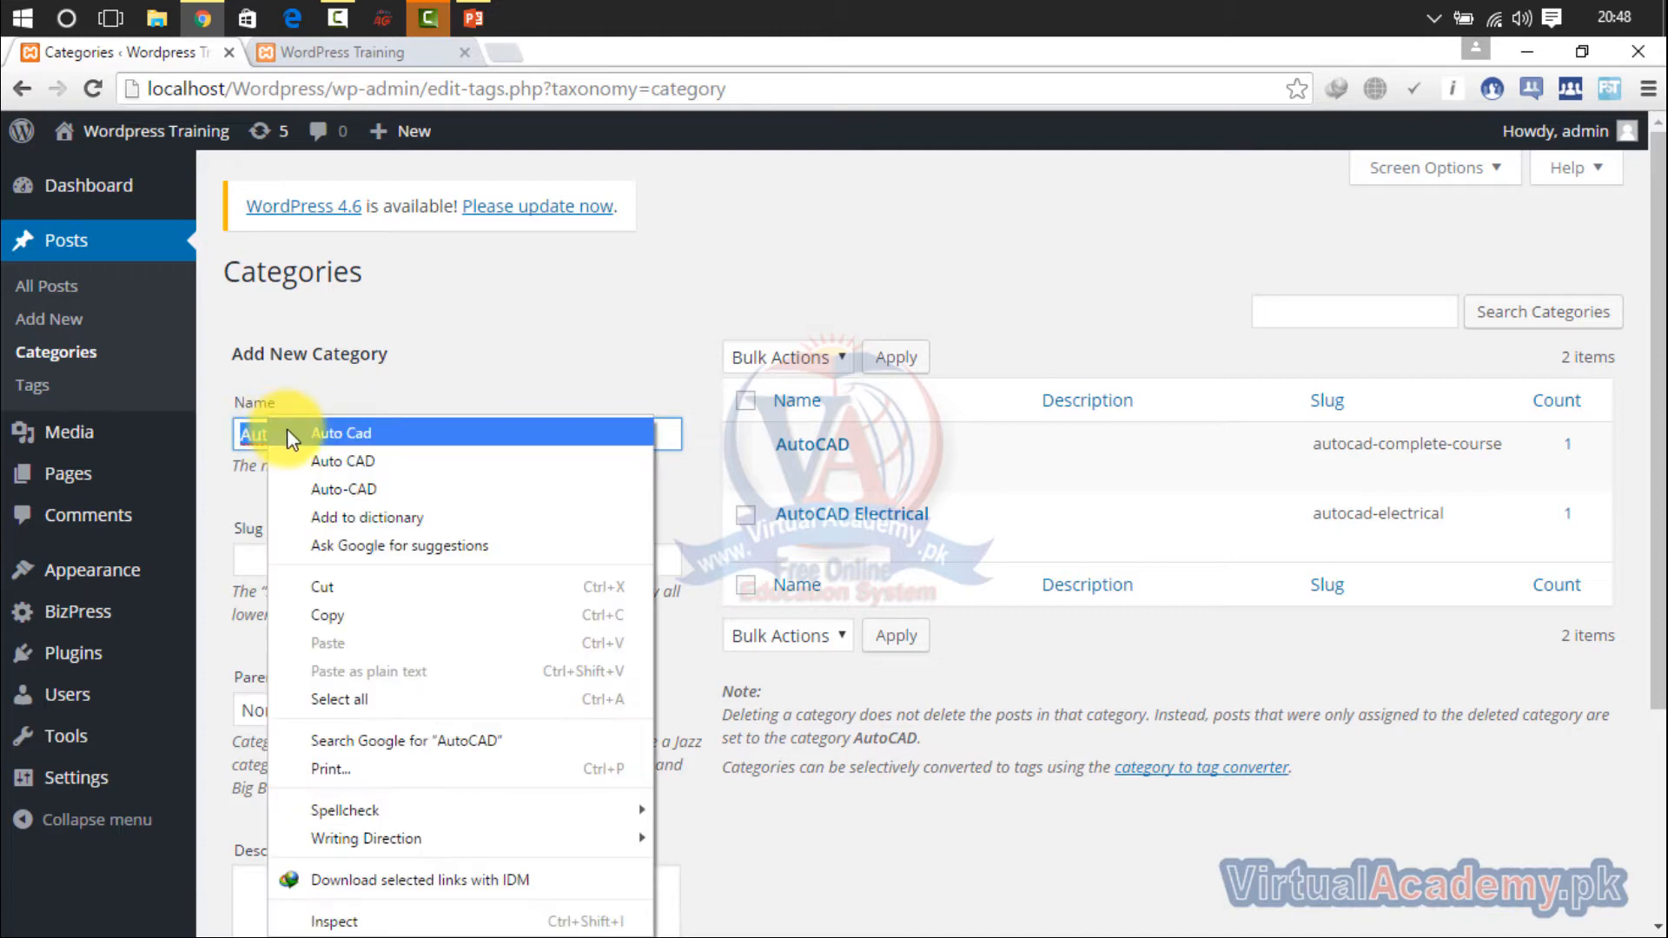
click(238, 430)
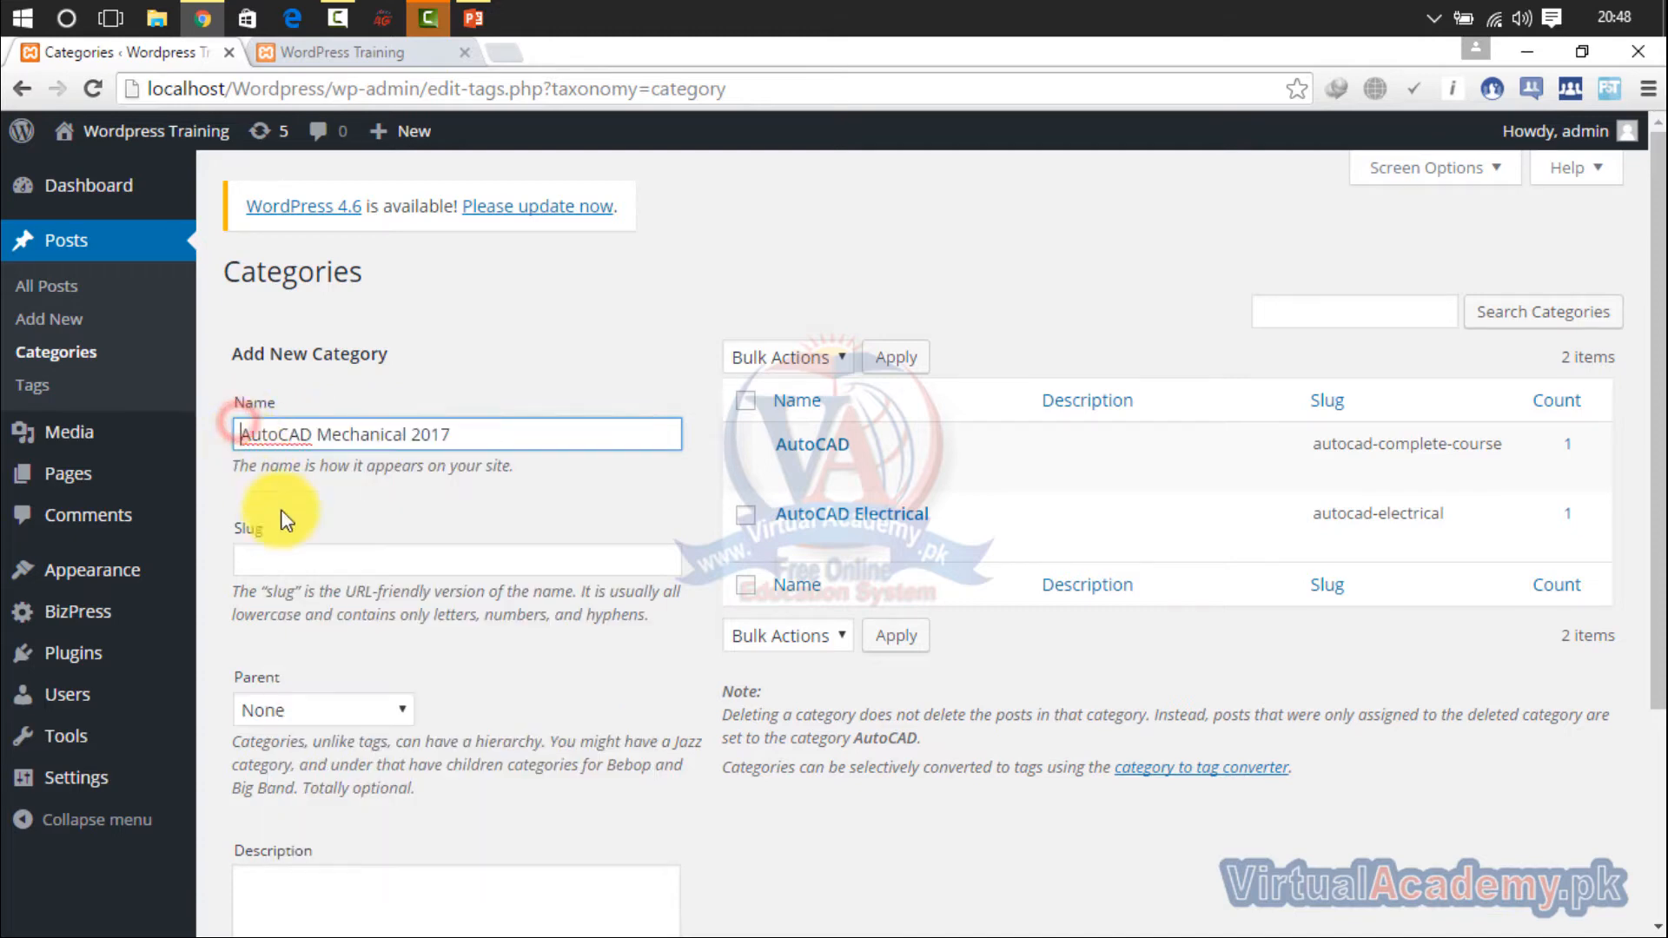
Step: Enter "Learn Free AutoCAD Mechanical in urdu" as the slug of the new AutoCAD Mechanical 2017 category
click(289, 586)
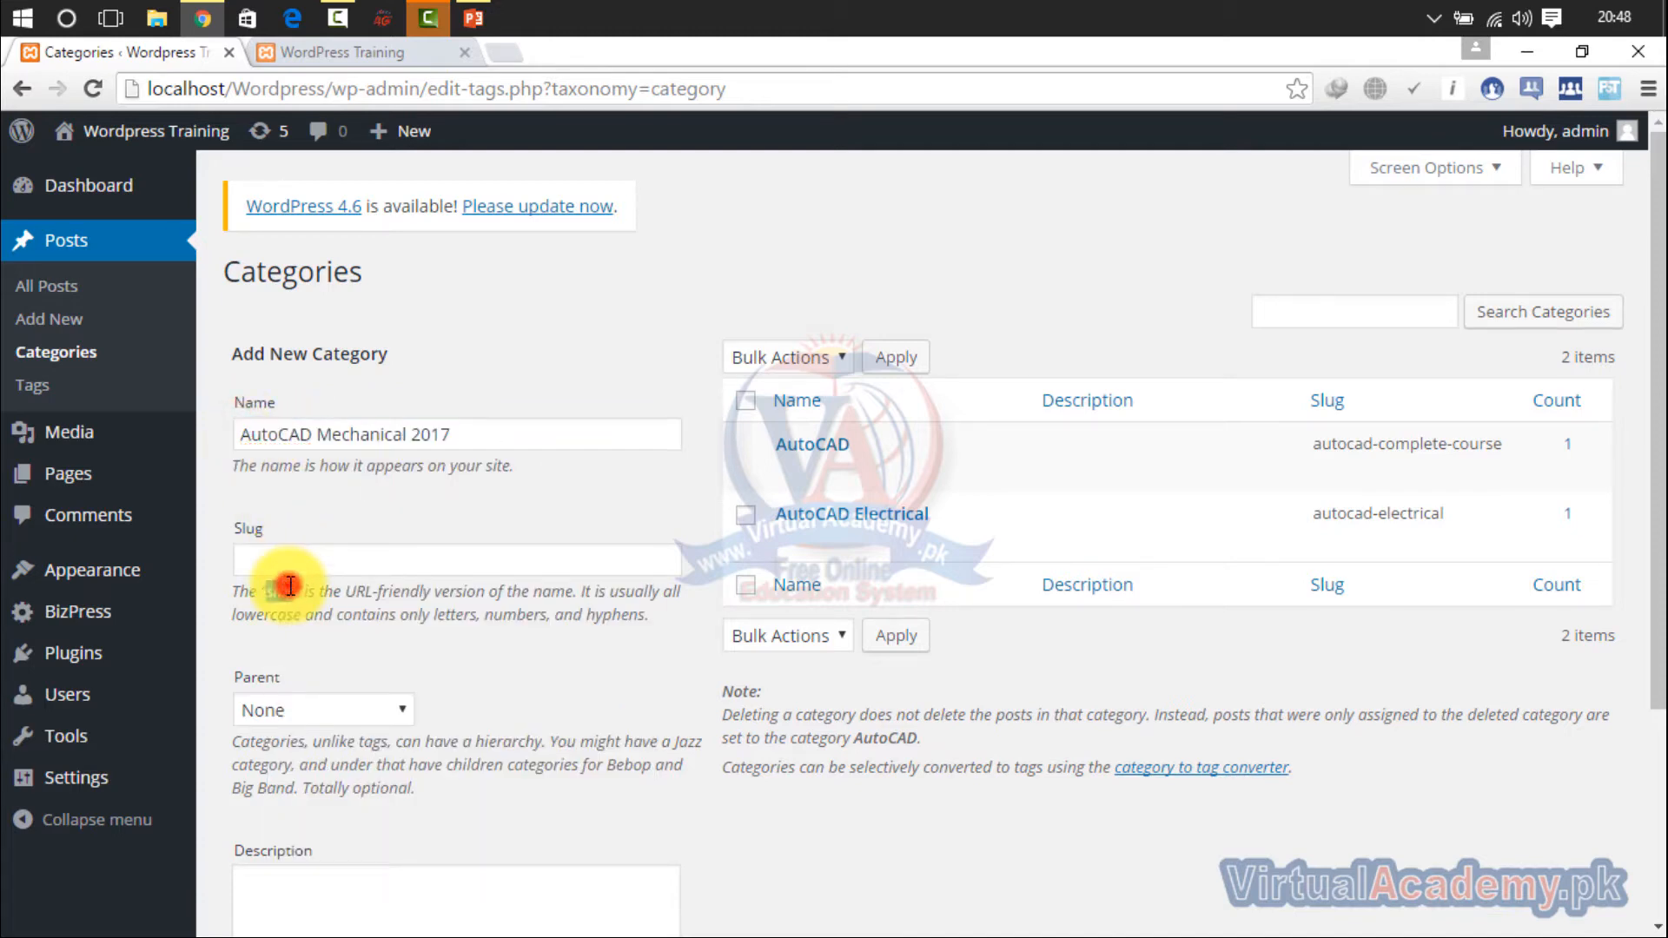
click(317, 561)
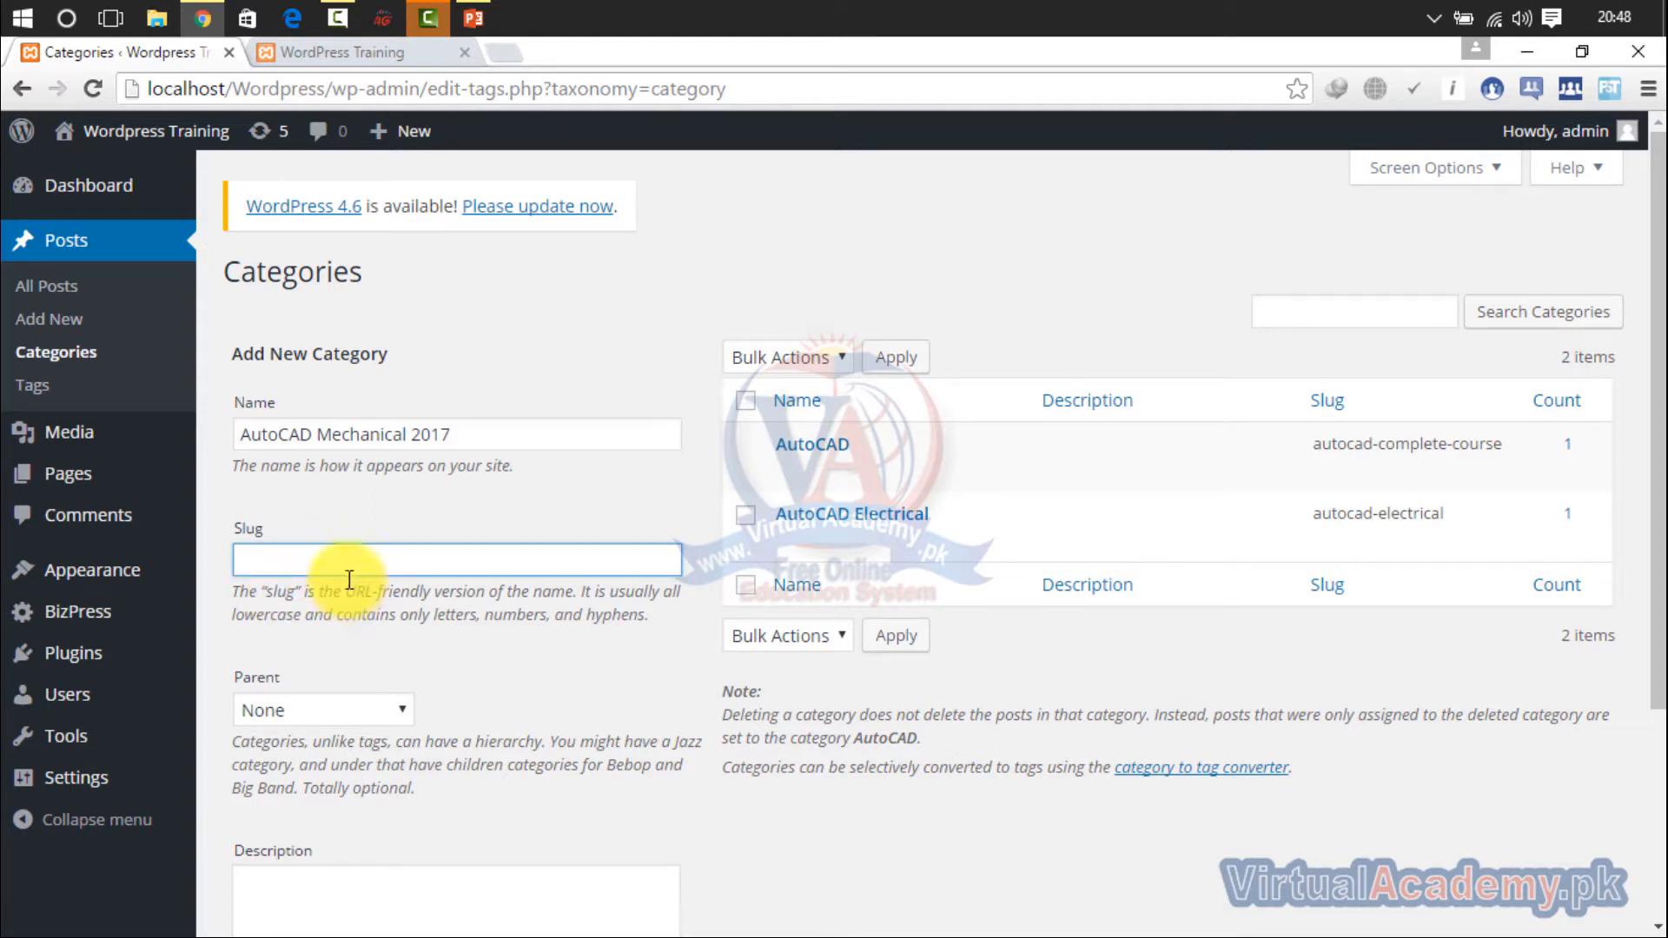
click(382, 563)
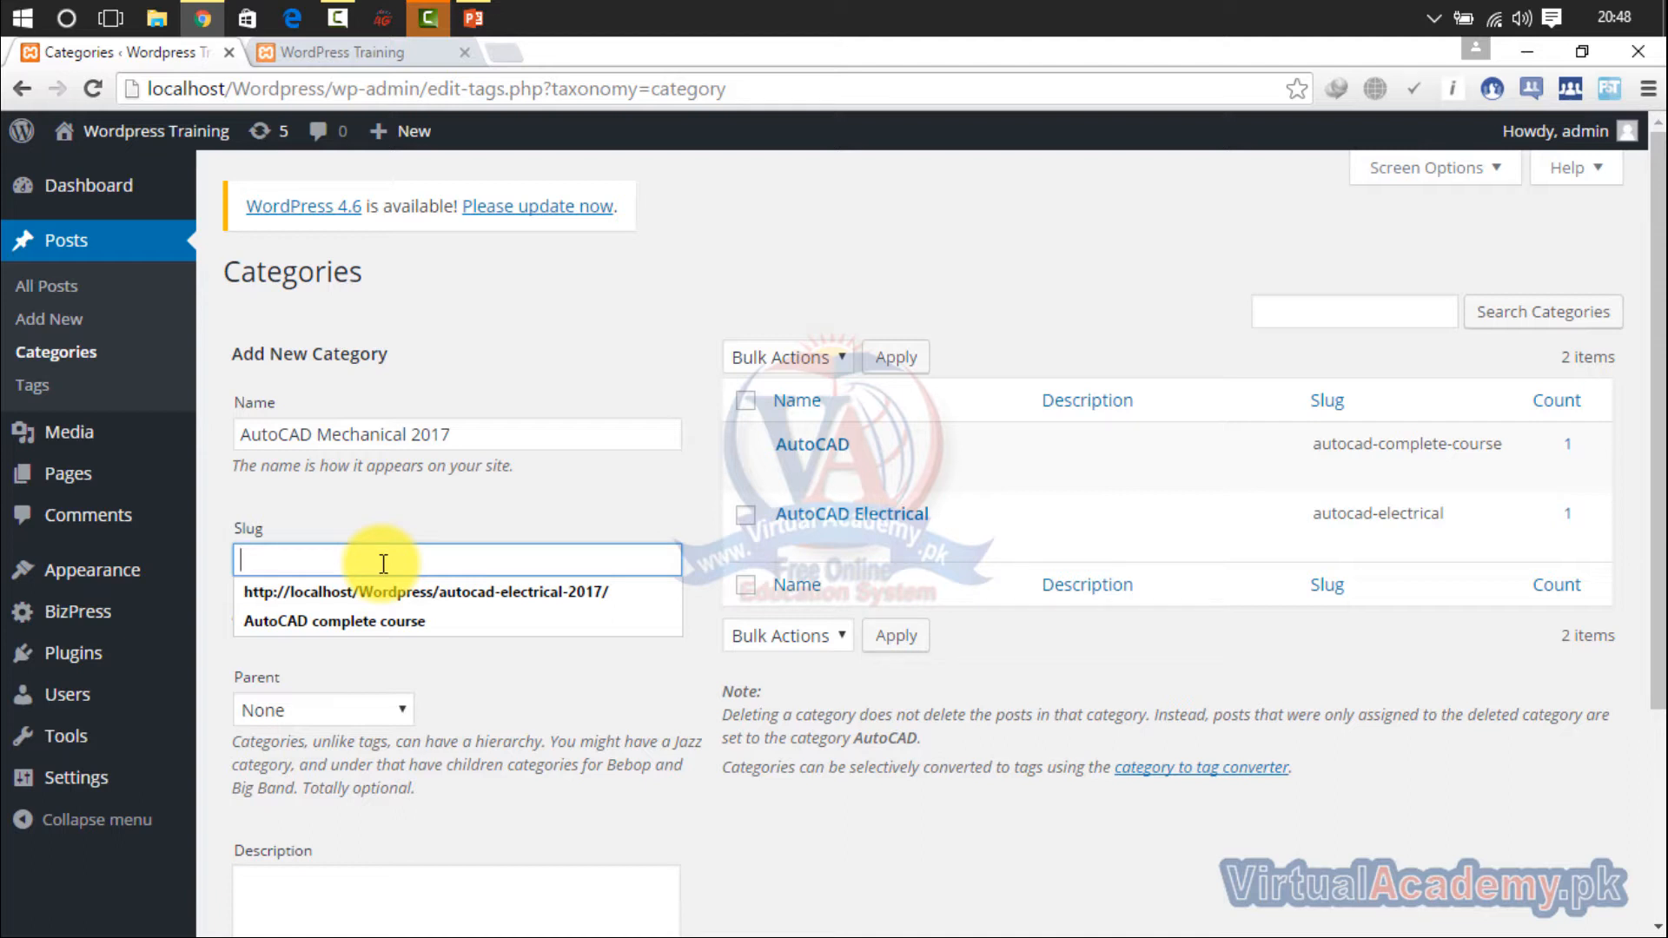
click(474, 673)
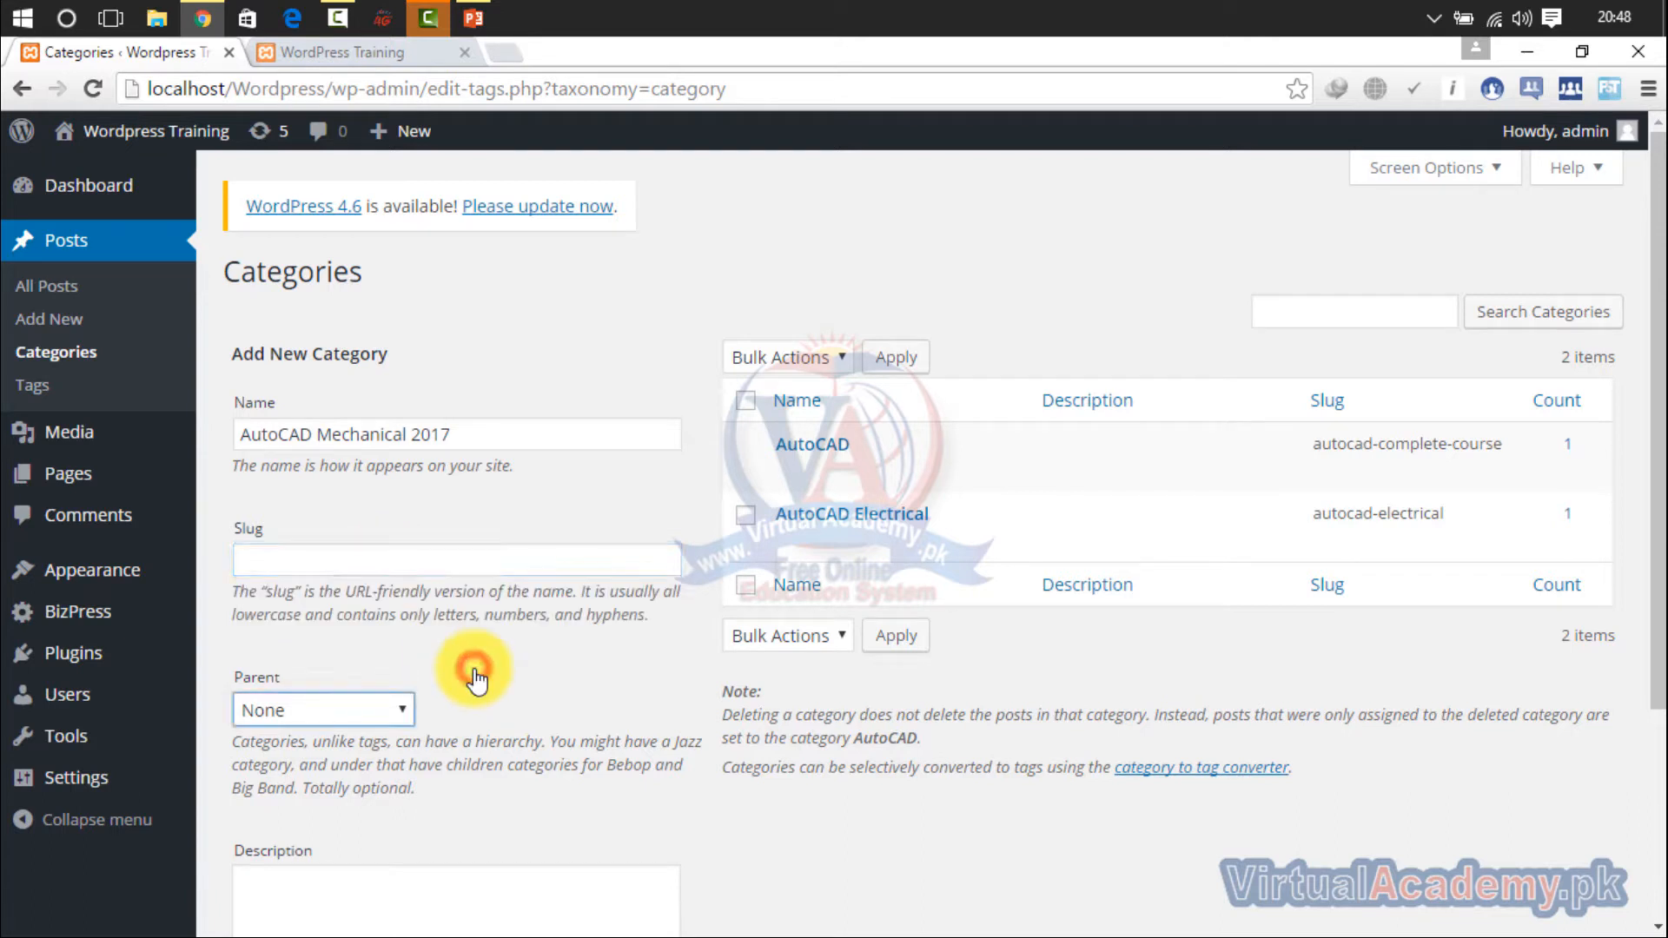
click(490, 572)
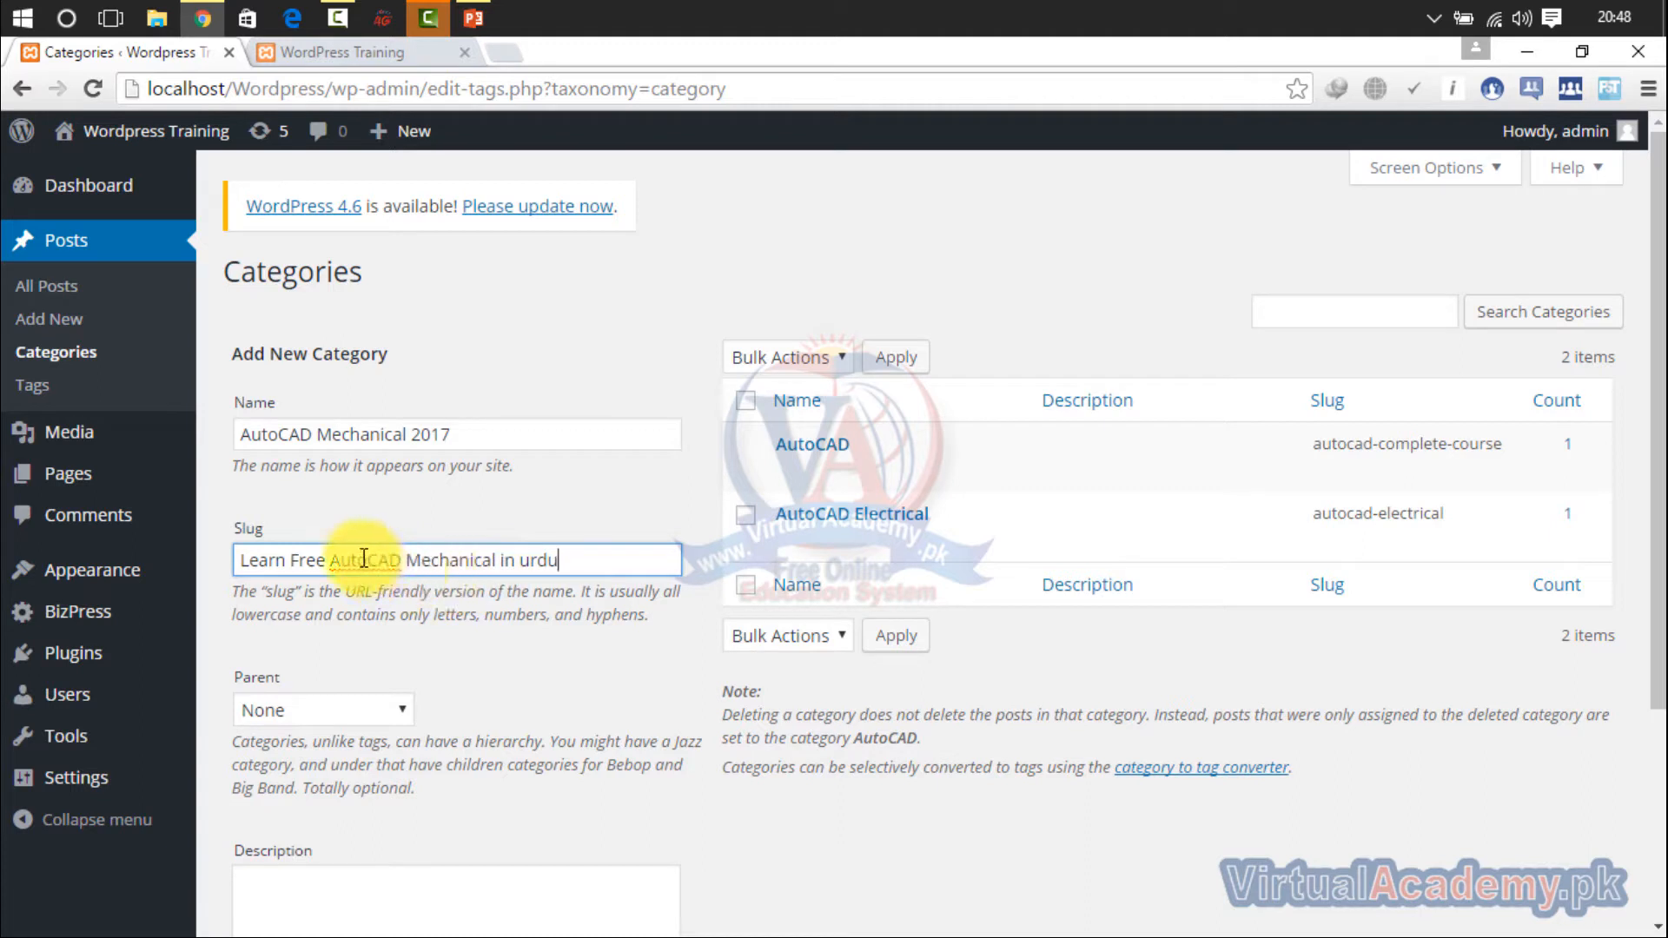
drag(560, 559, 239, 573)
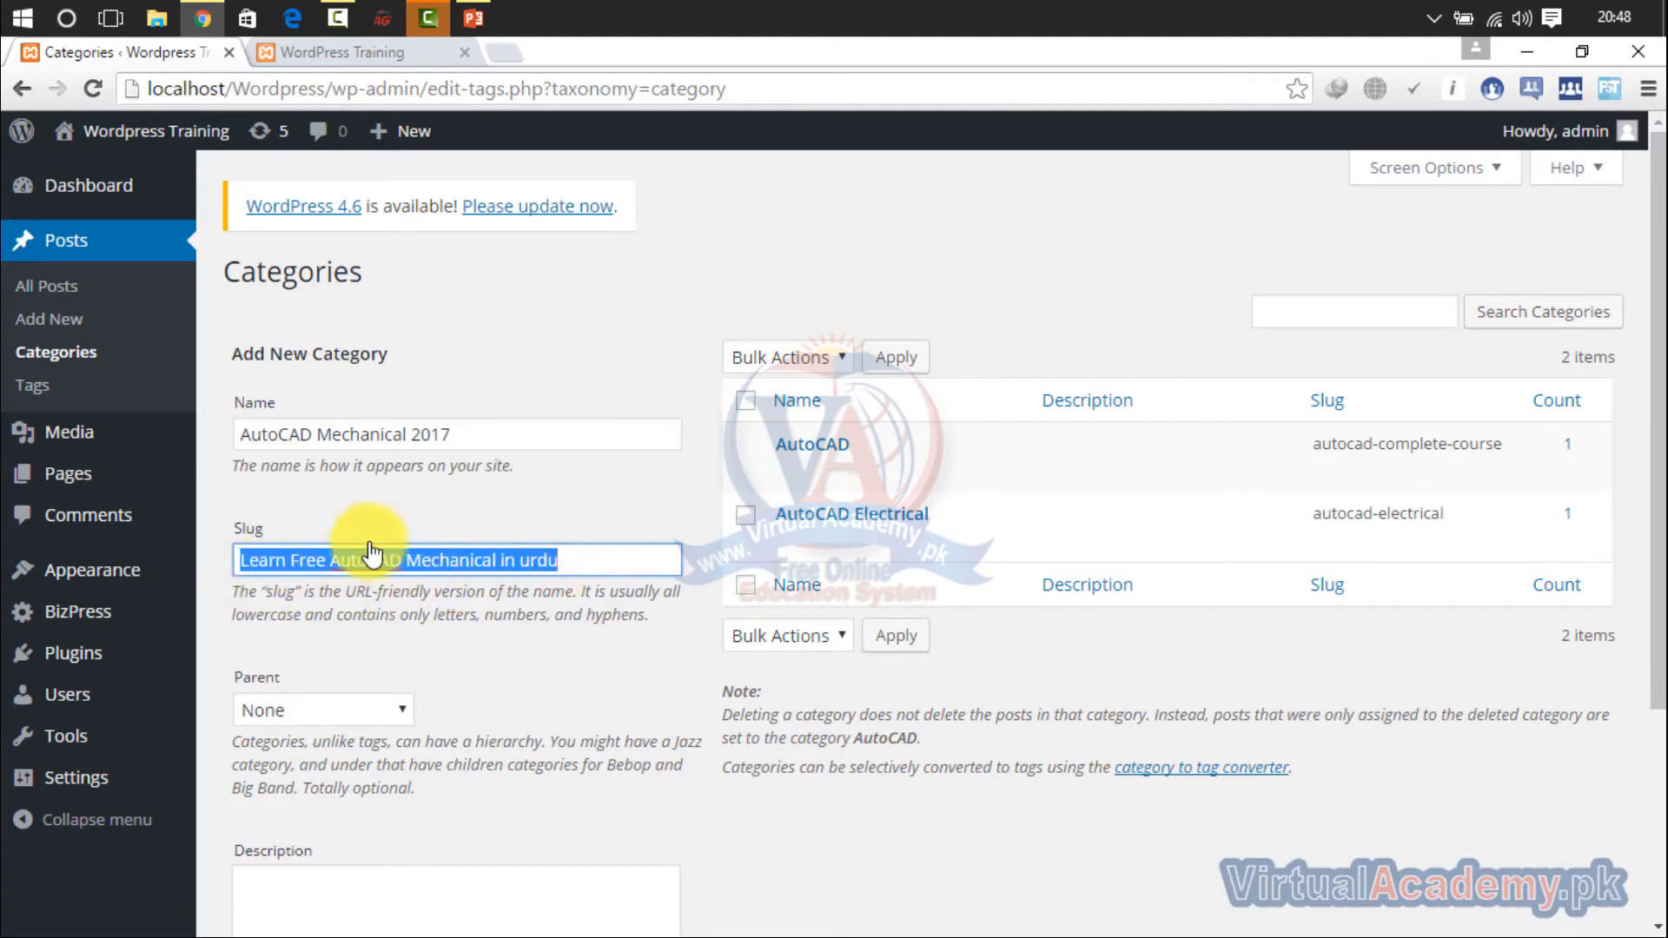
click(584, 566)
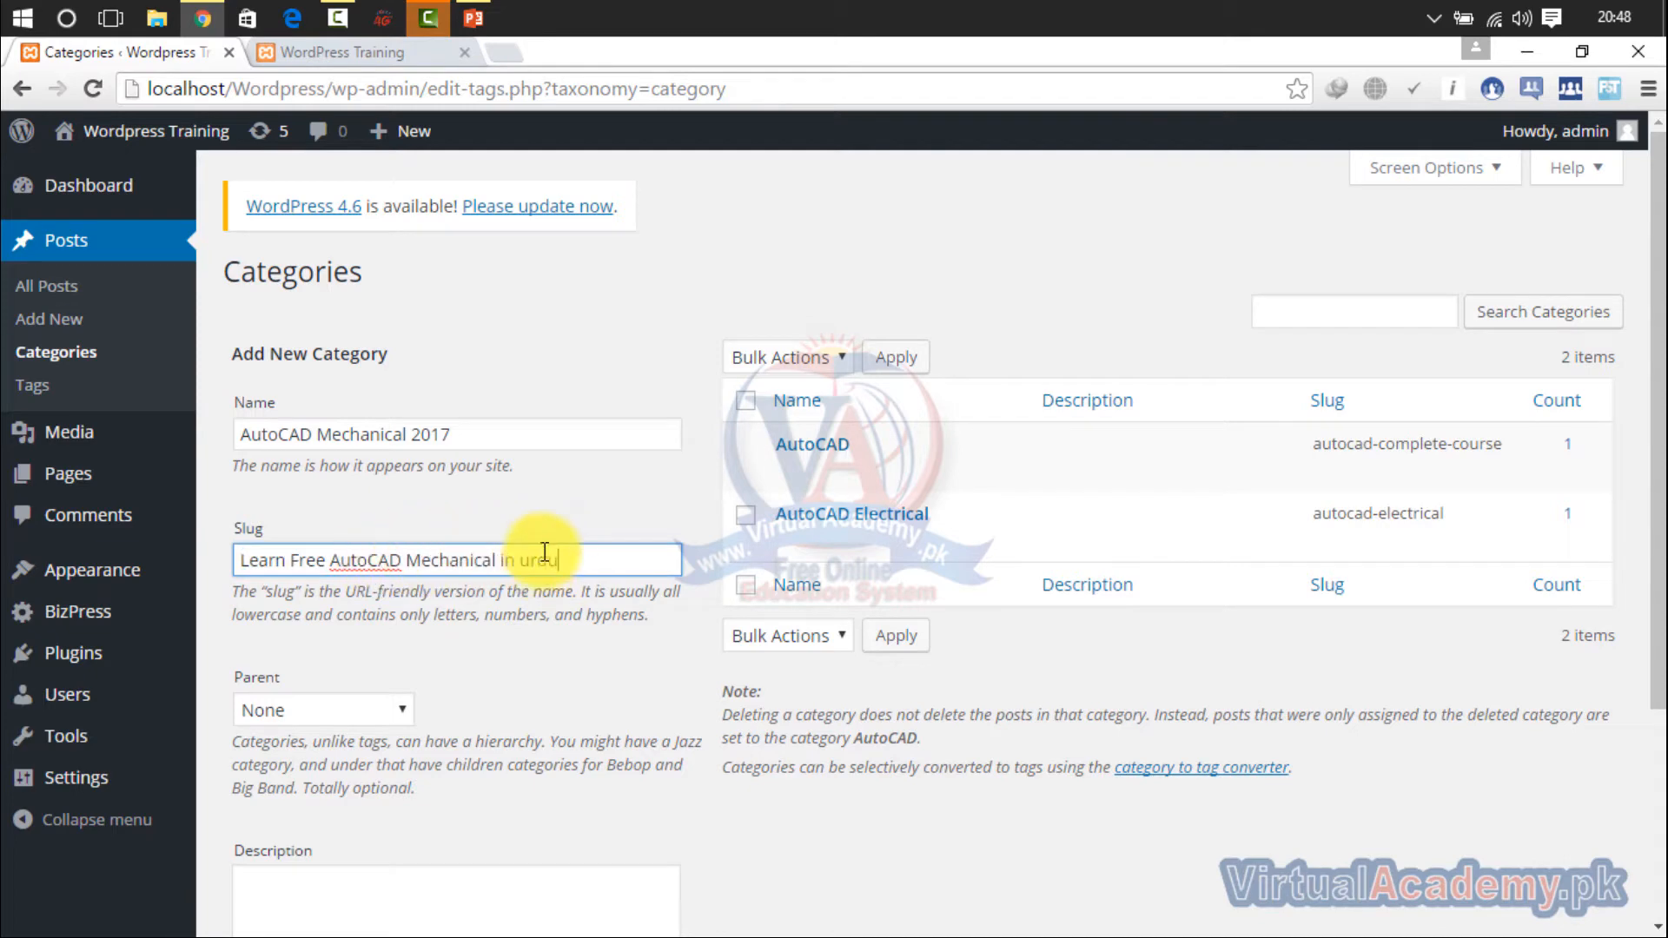
drag(576, 559, 274, 584)
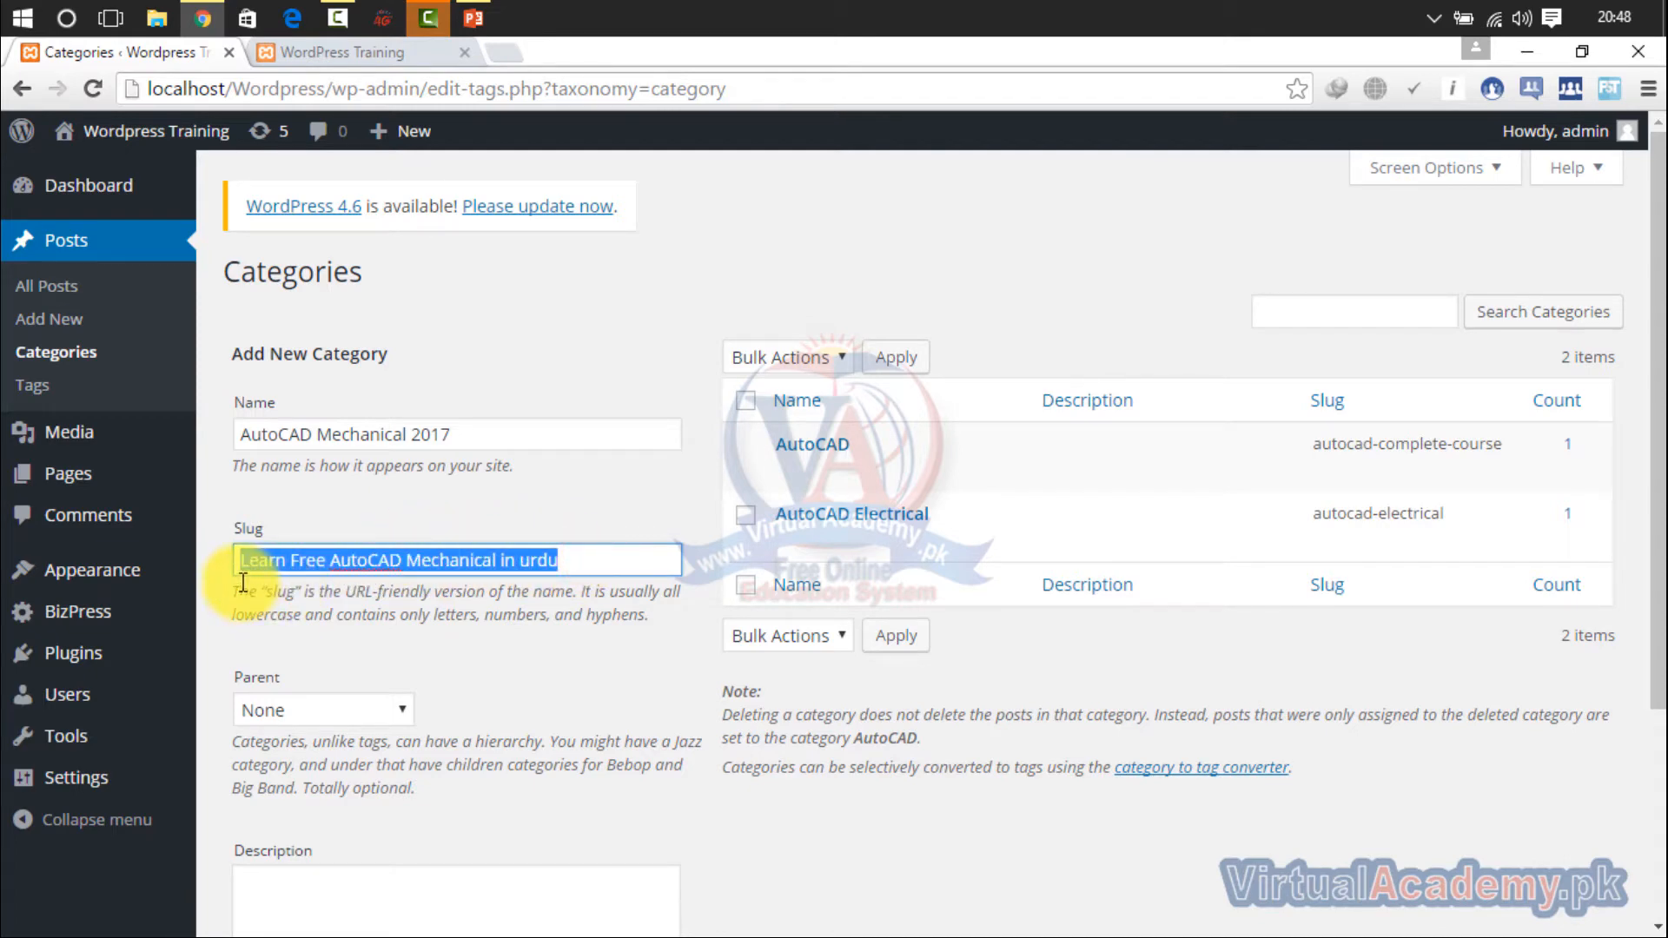
click(569, 562)
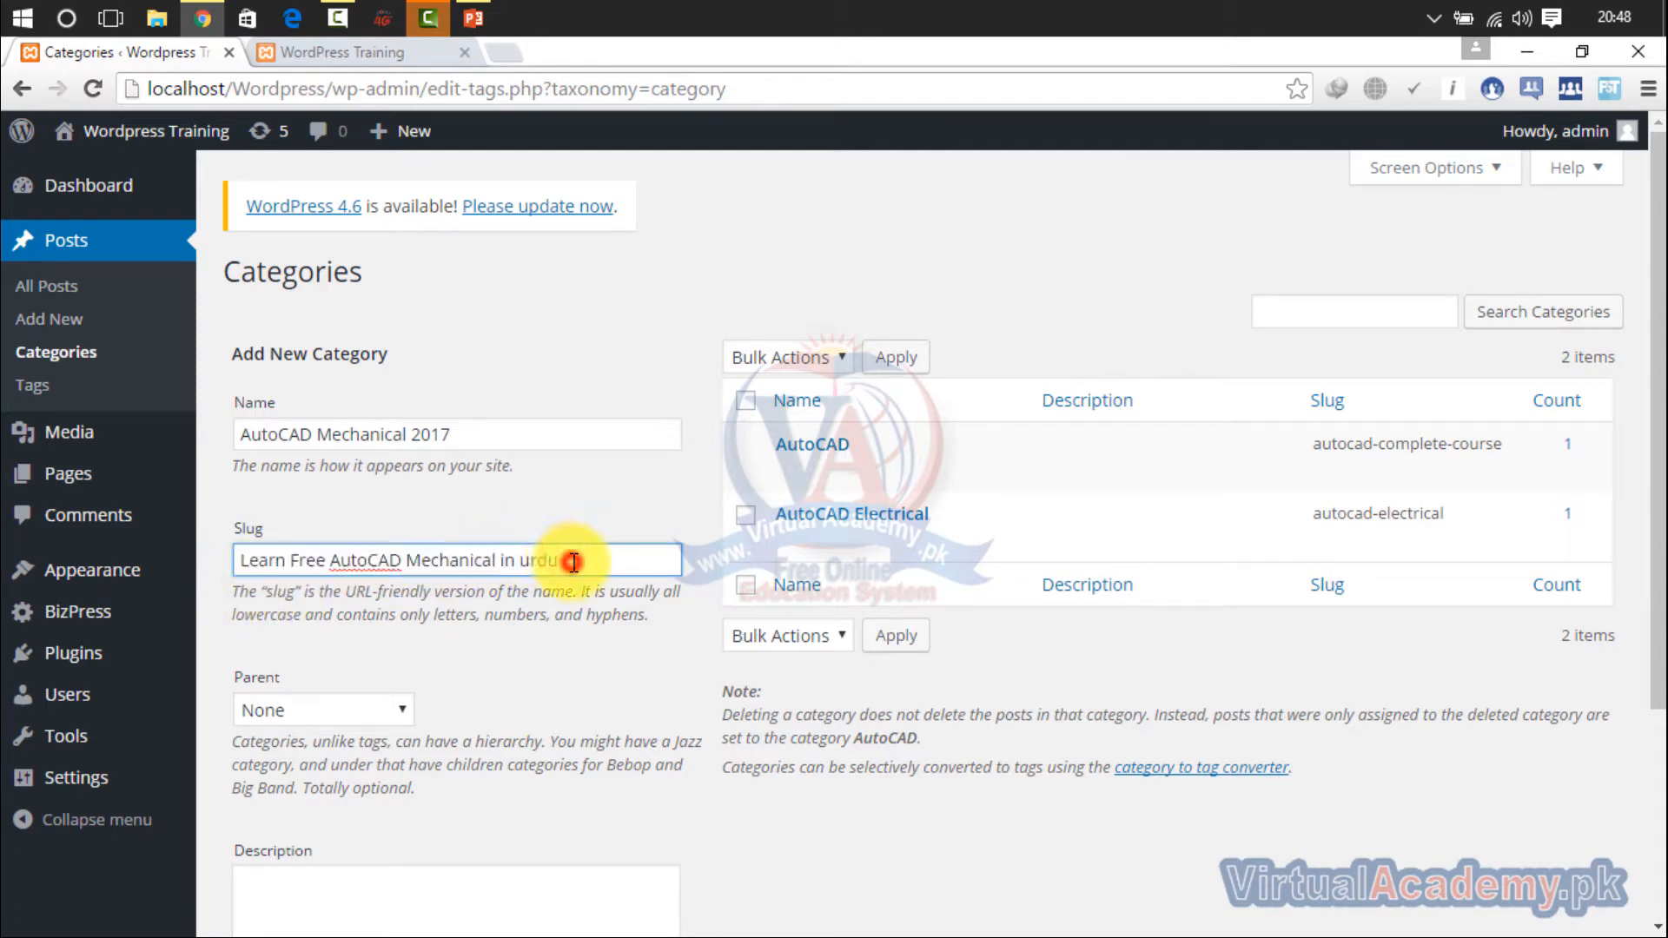
drag(574, 562, 236, 563)
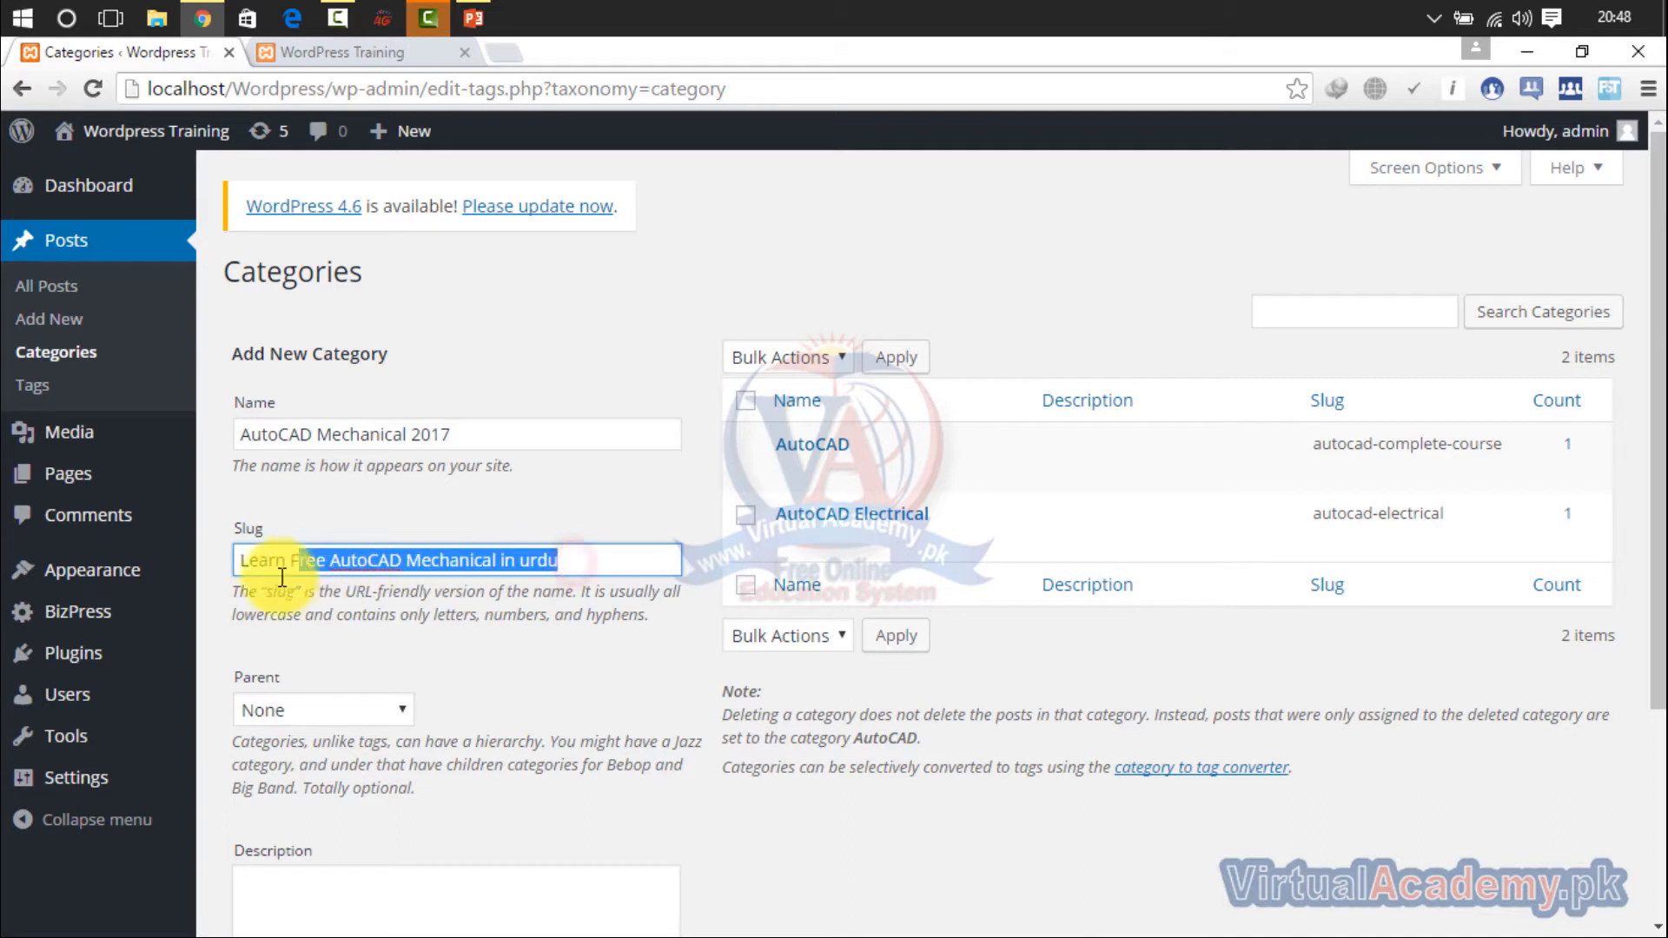
click(524, 565)
Step: Add the AutoCAD Mechanical 2017 category, leaving its parent as None and its description empty
drag(1657, 417, 1656, 551)
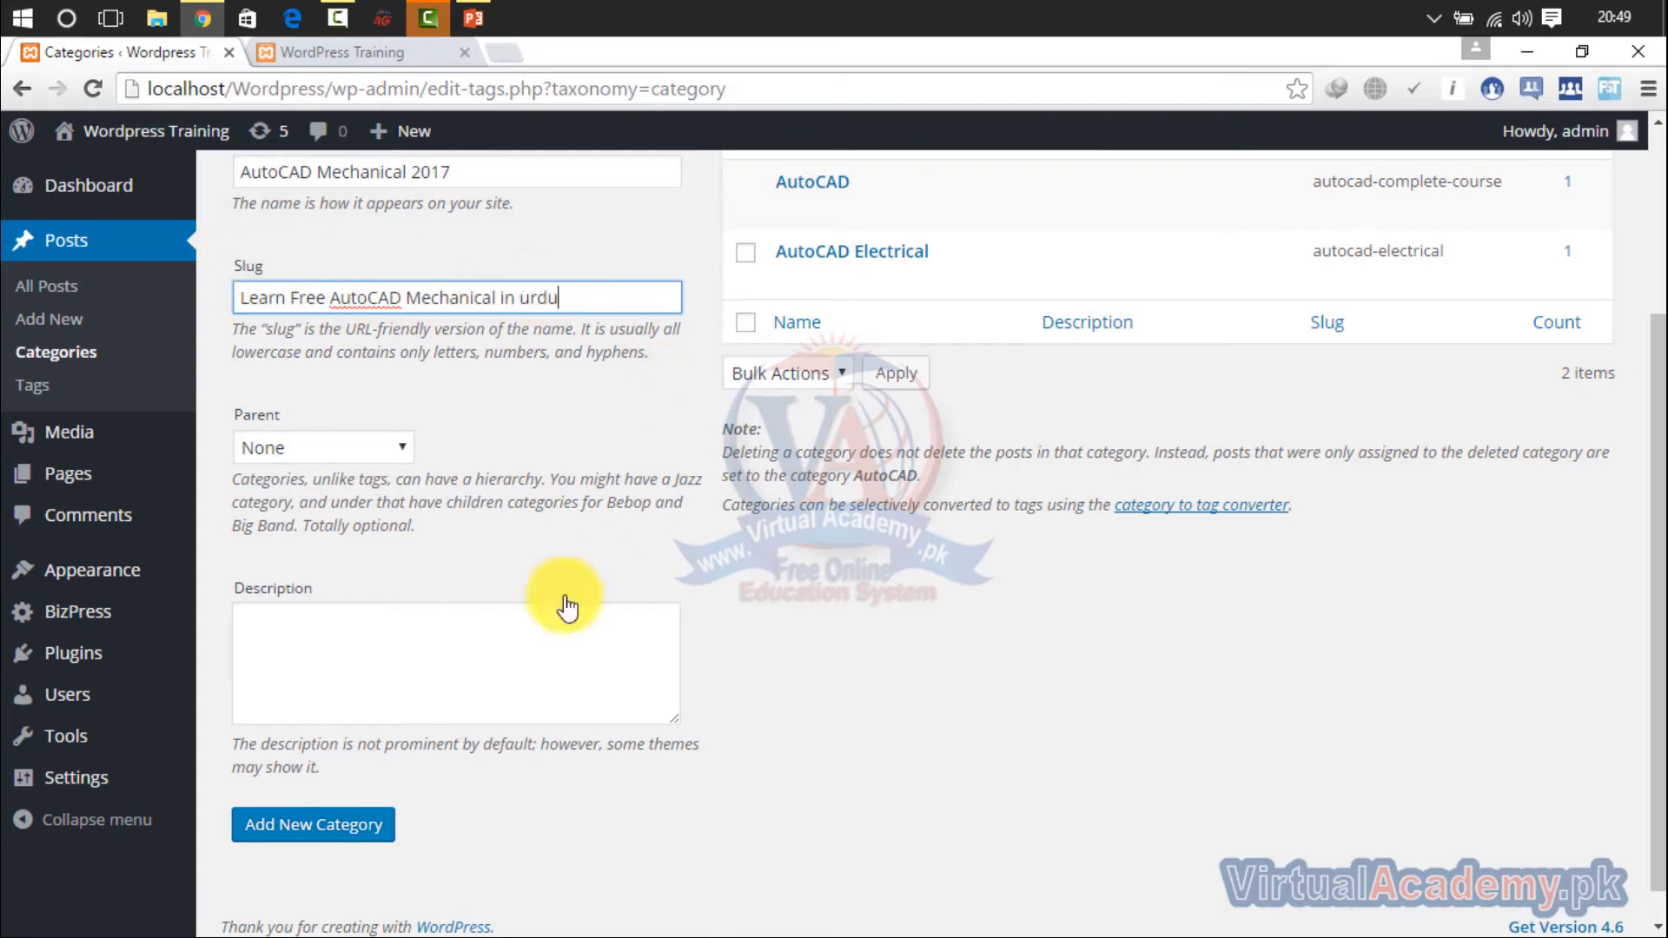
click(358, 623)
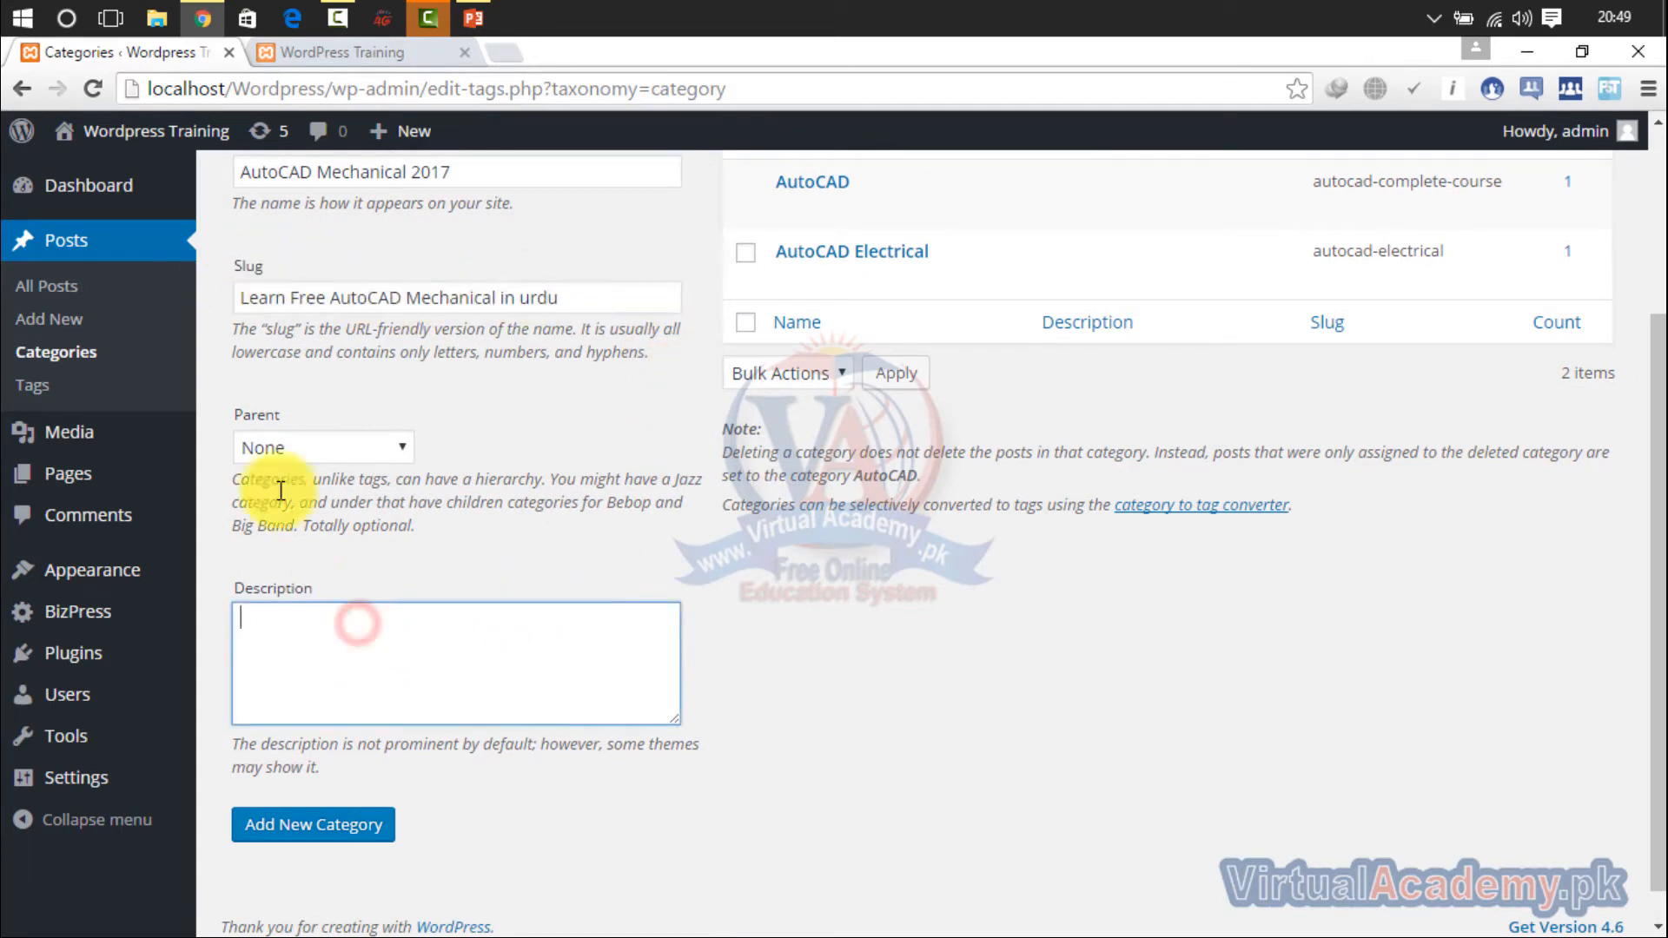
click(280, 821)
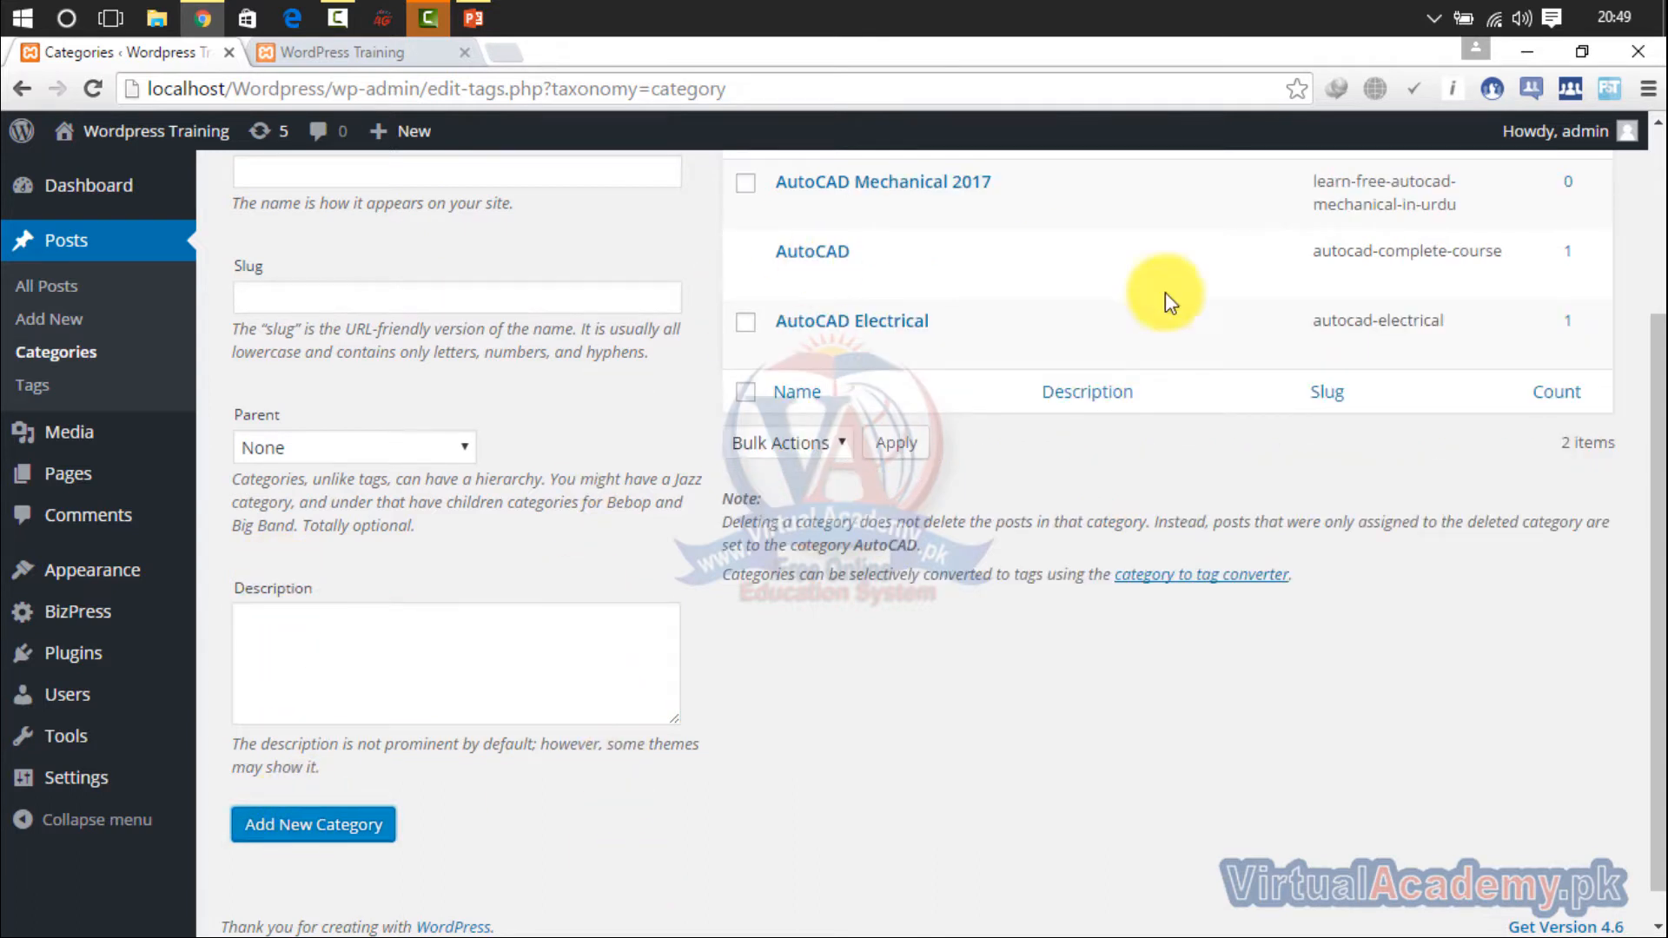
Step: Enter "AutoCAD Electrical 2017" as the name of another new category
scroll(1655, 408, up, 1)
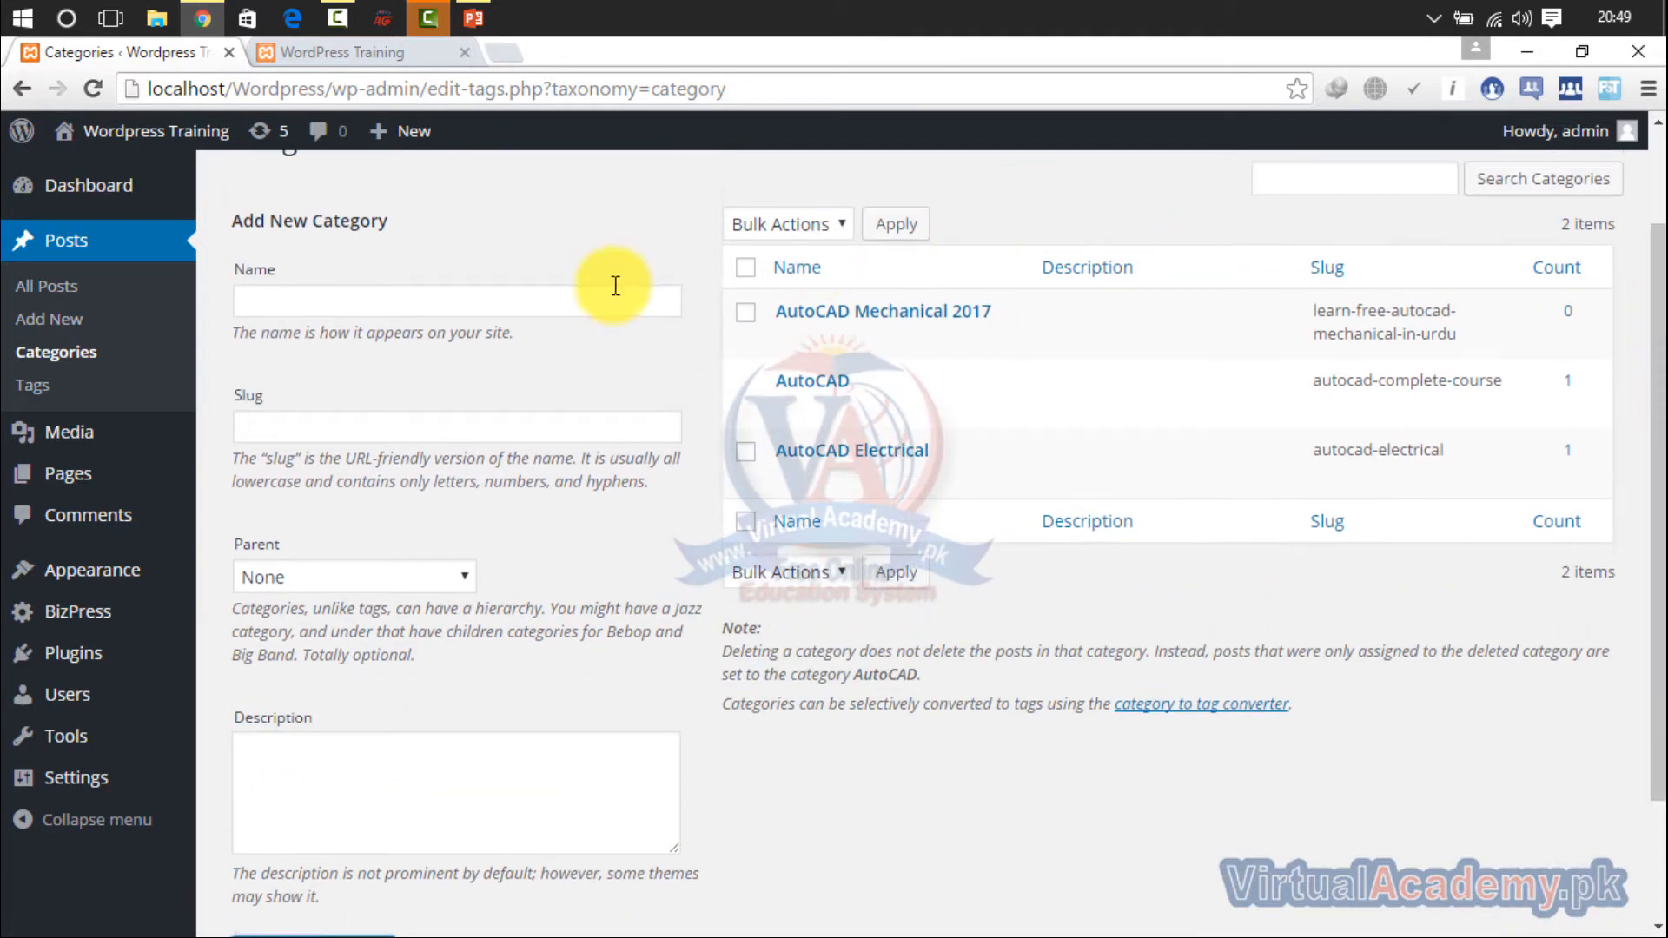
scroll(1660, 304, down, 1)
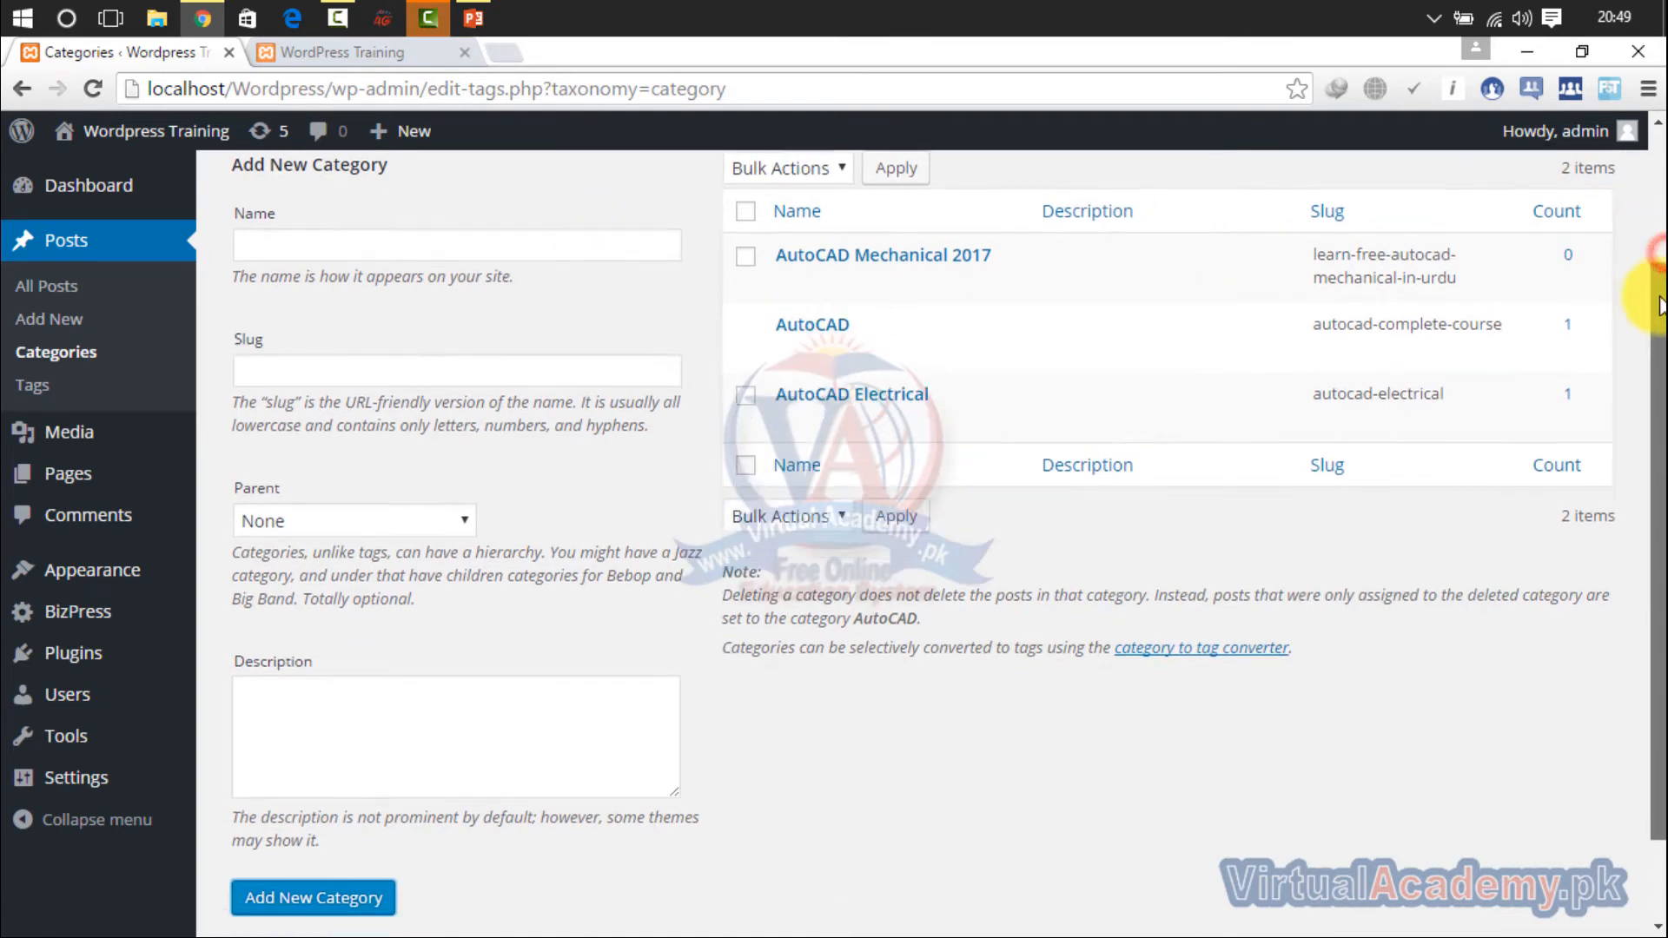
scroll(1303, 252, up, 1)
click(611, 265)
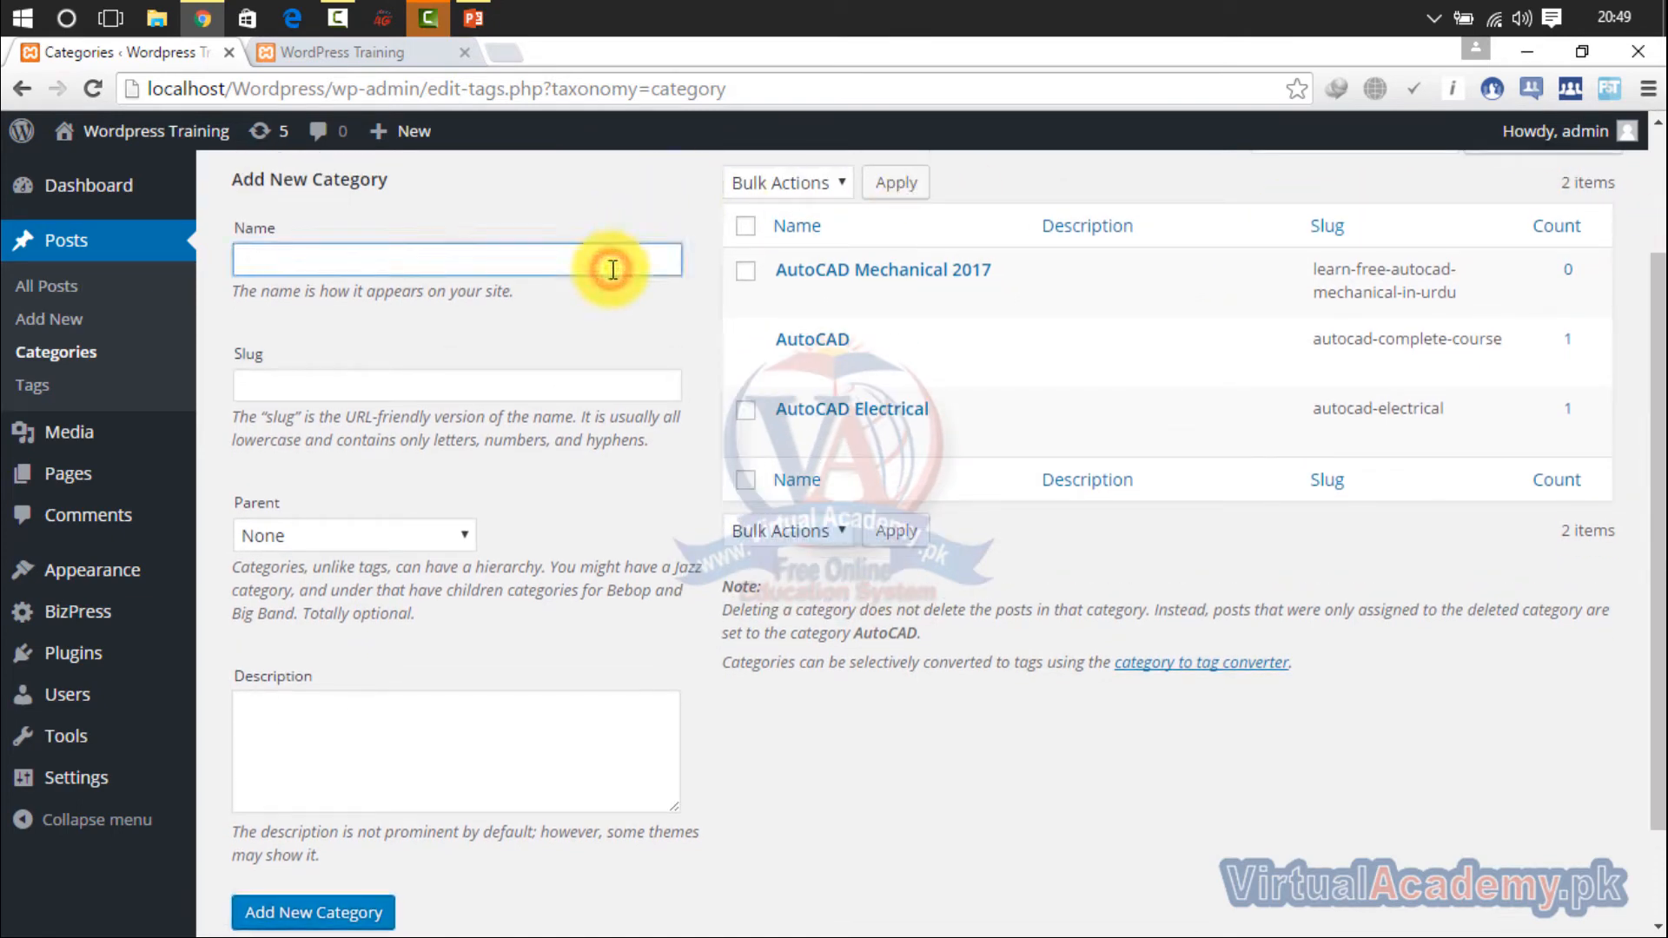
text(AutoCAD Electr)
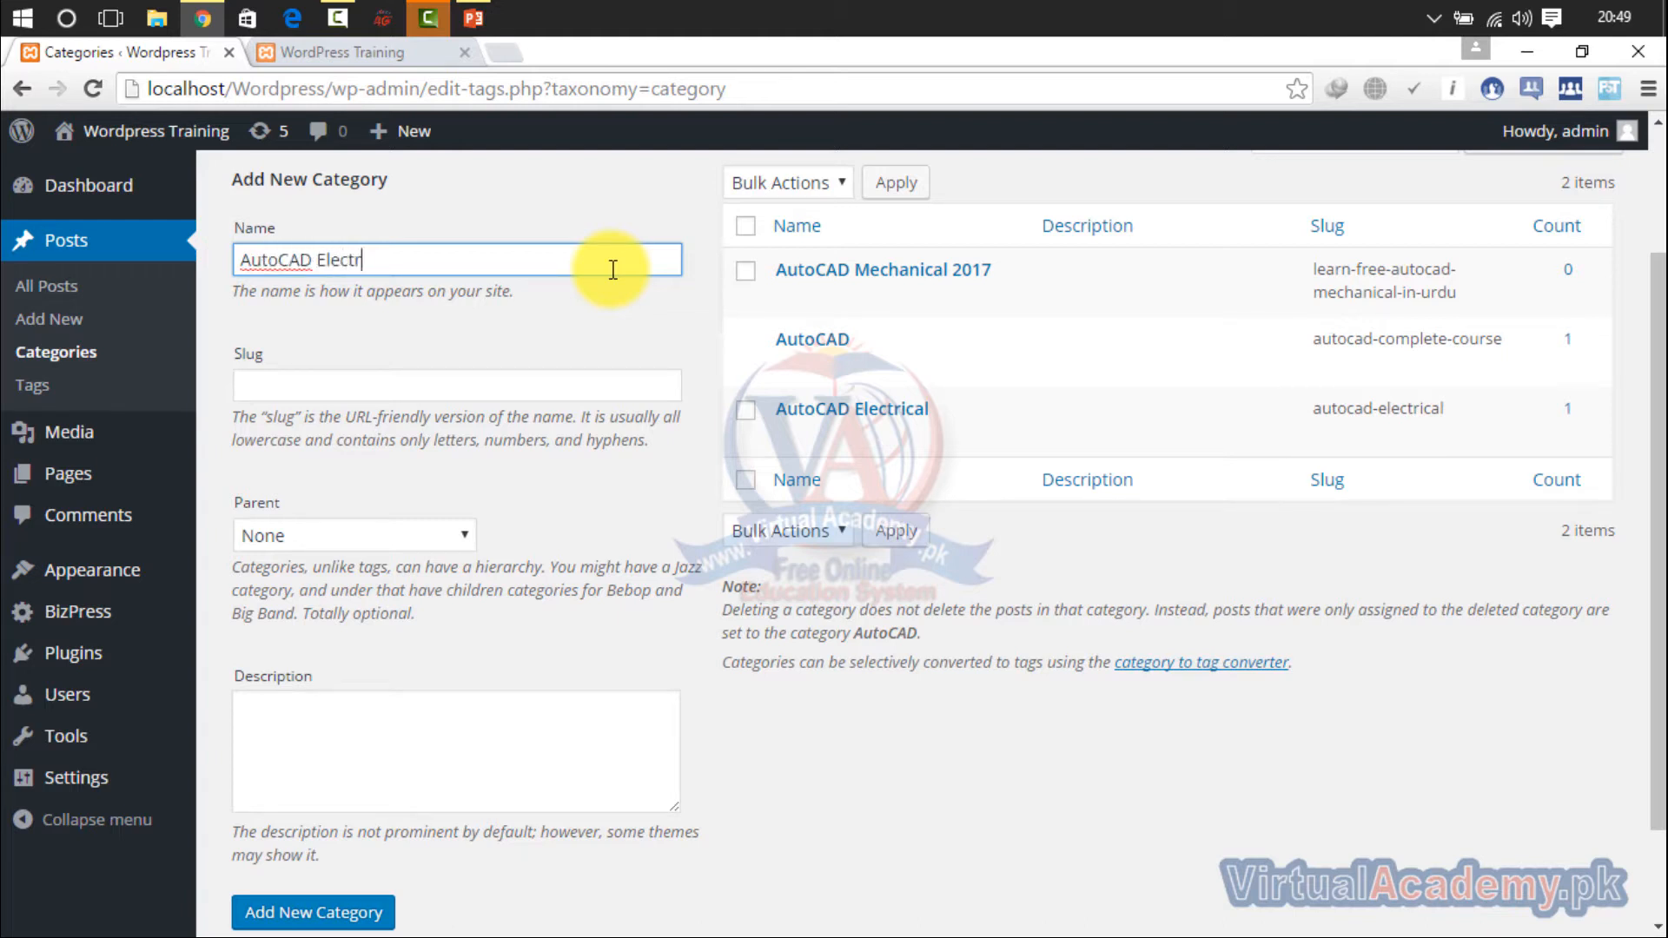
text(ical 2017)
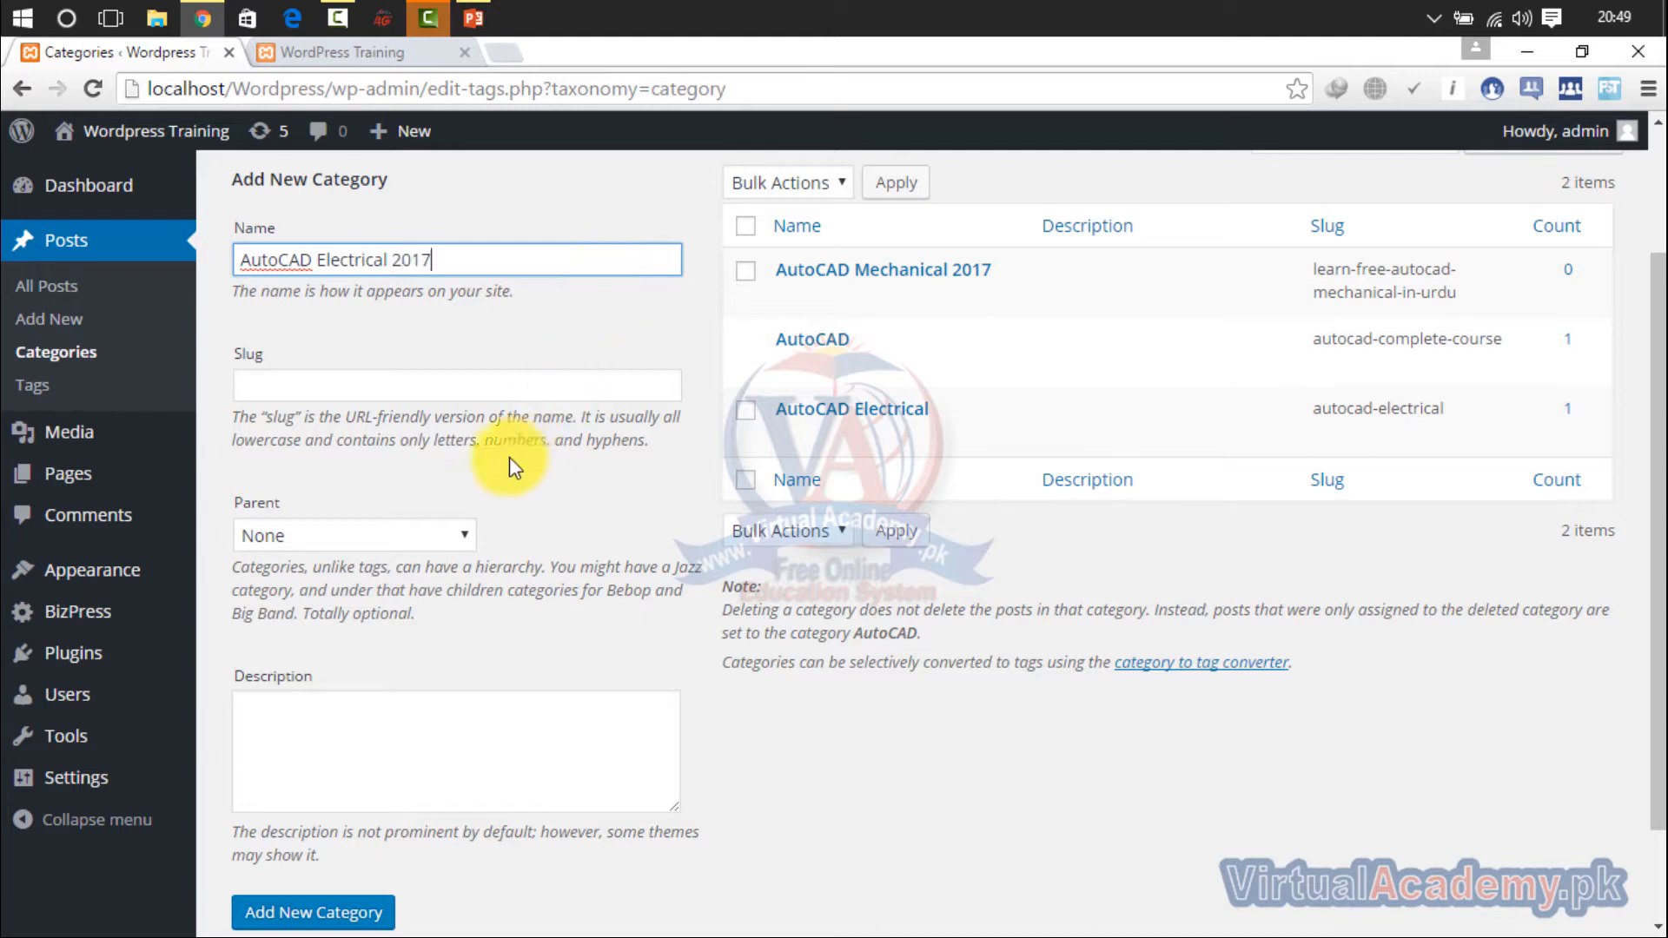
Step: Set the slug to "Learn free AutoCAD Electrical 2017 in urdu" and add the category
click(483, 397)
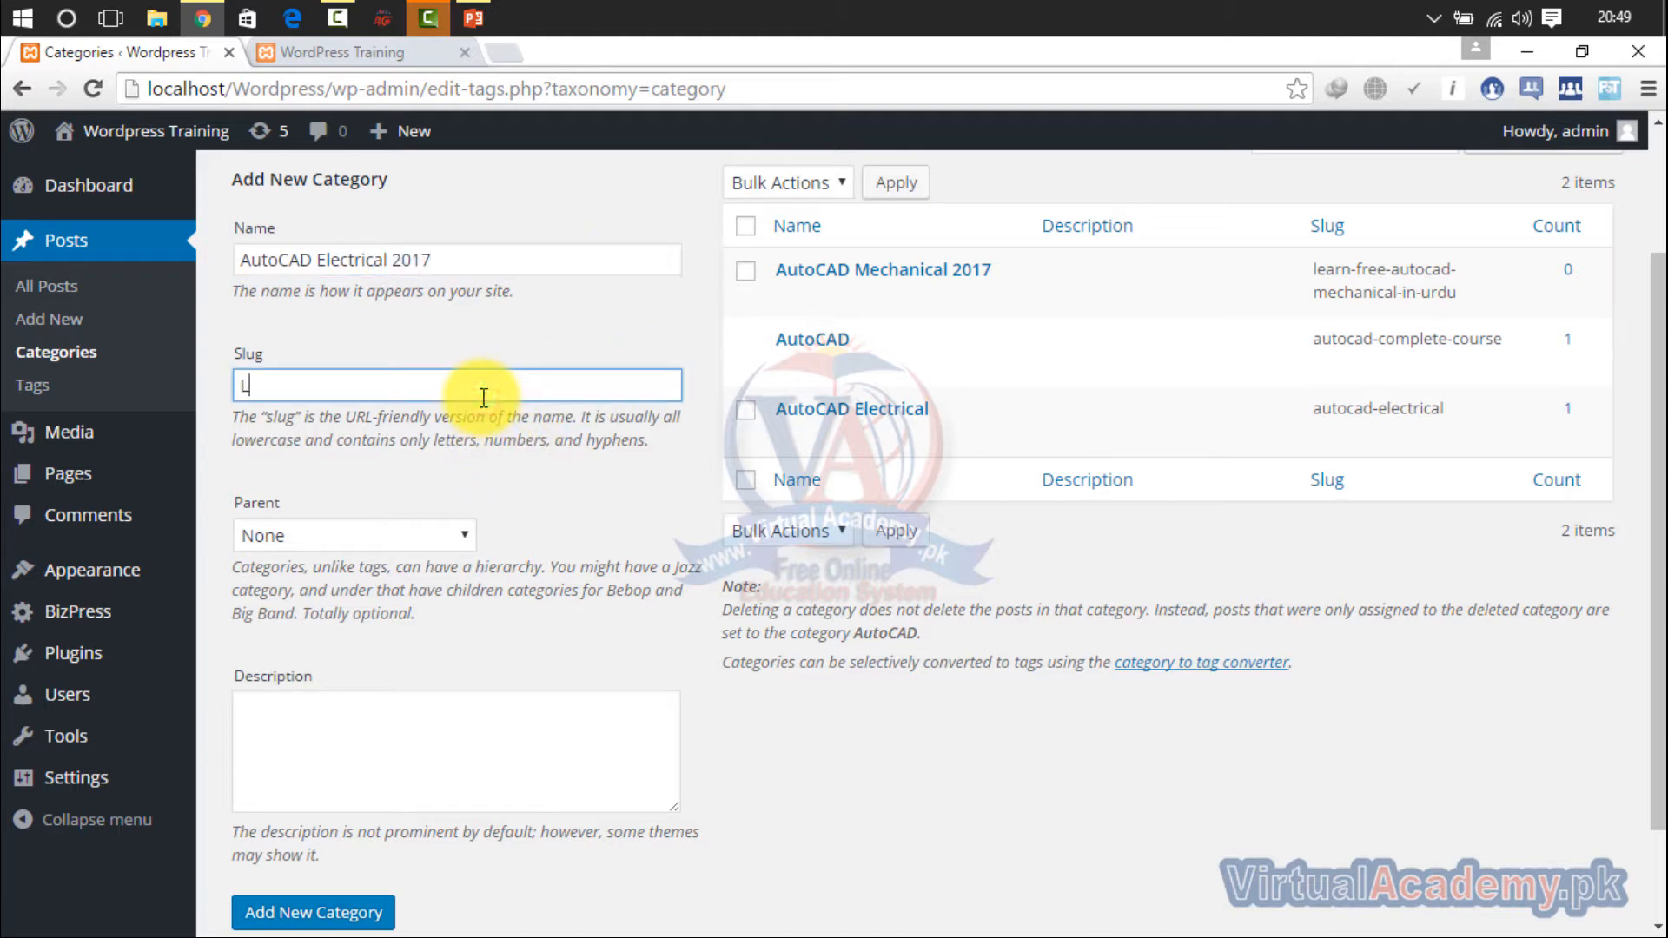
text(Learn free AutoCAD )
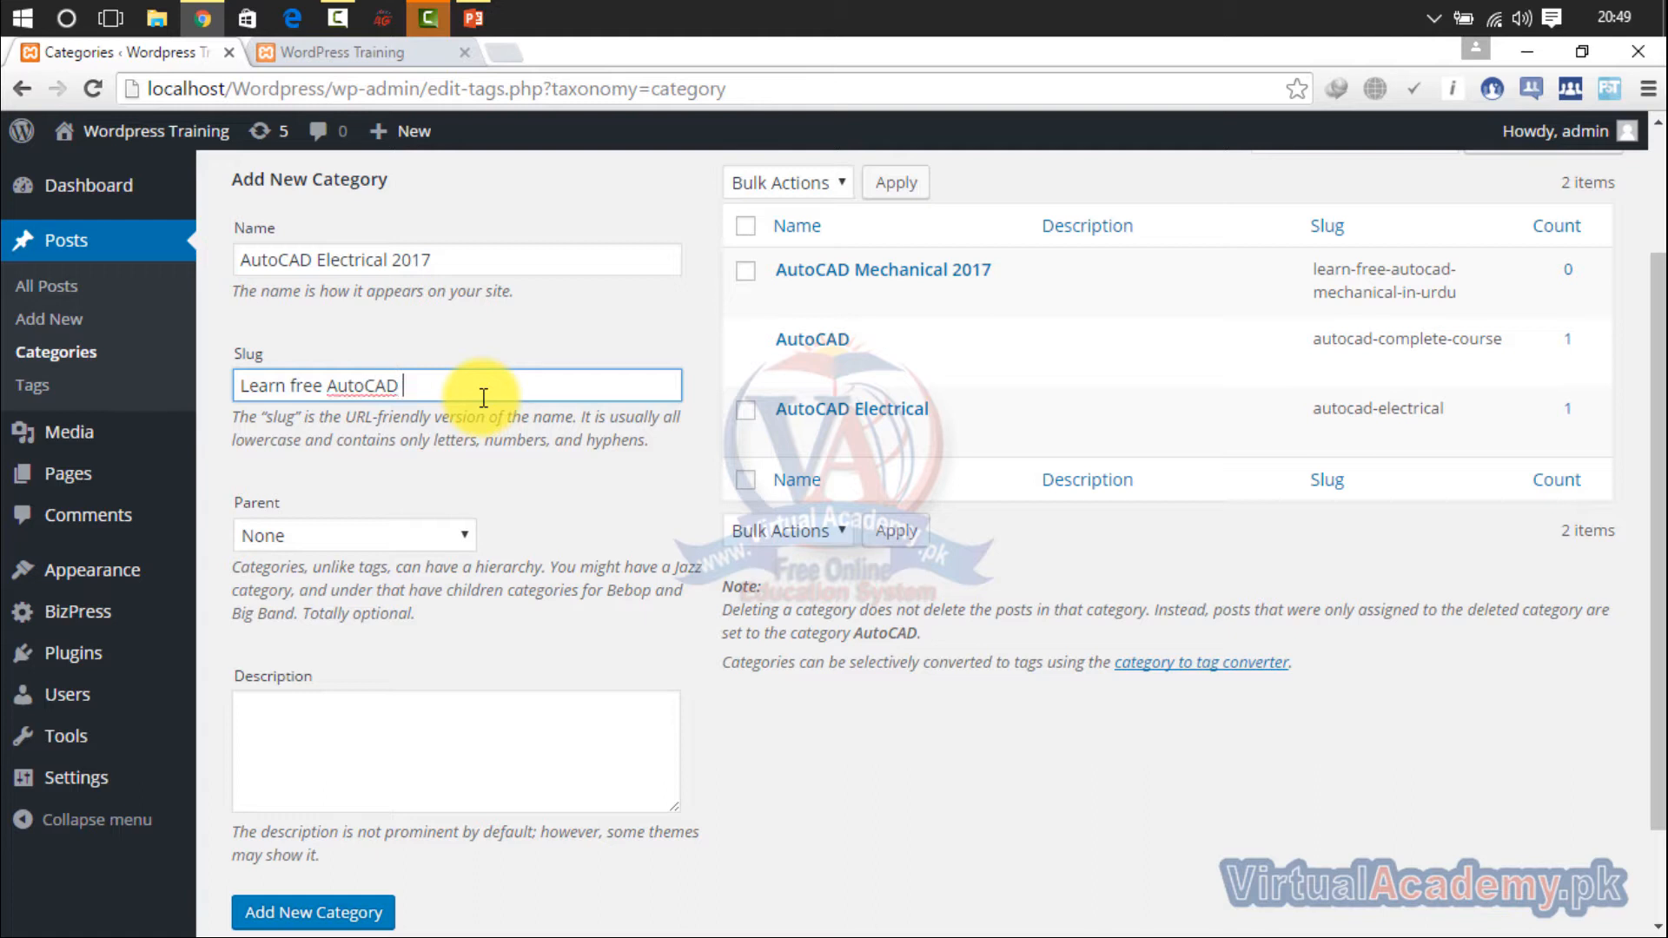
text(Electrical 2017)
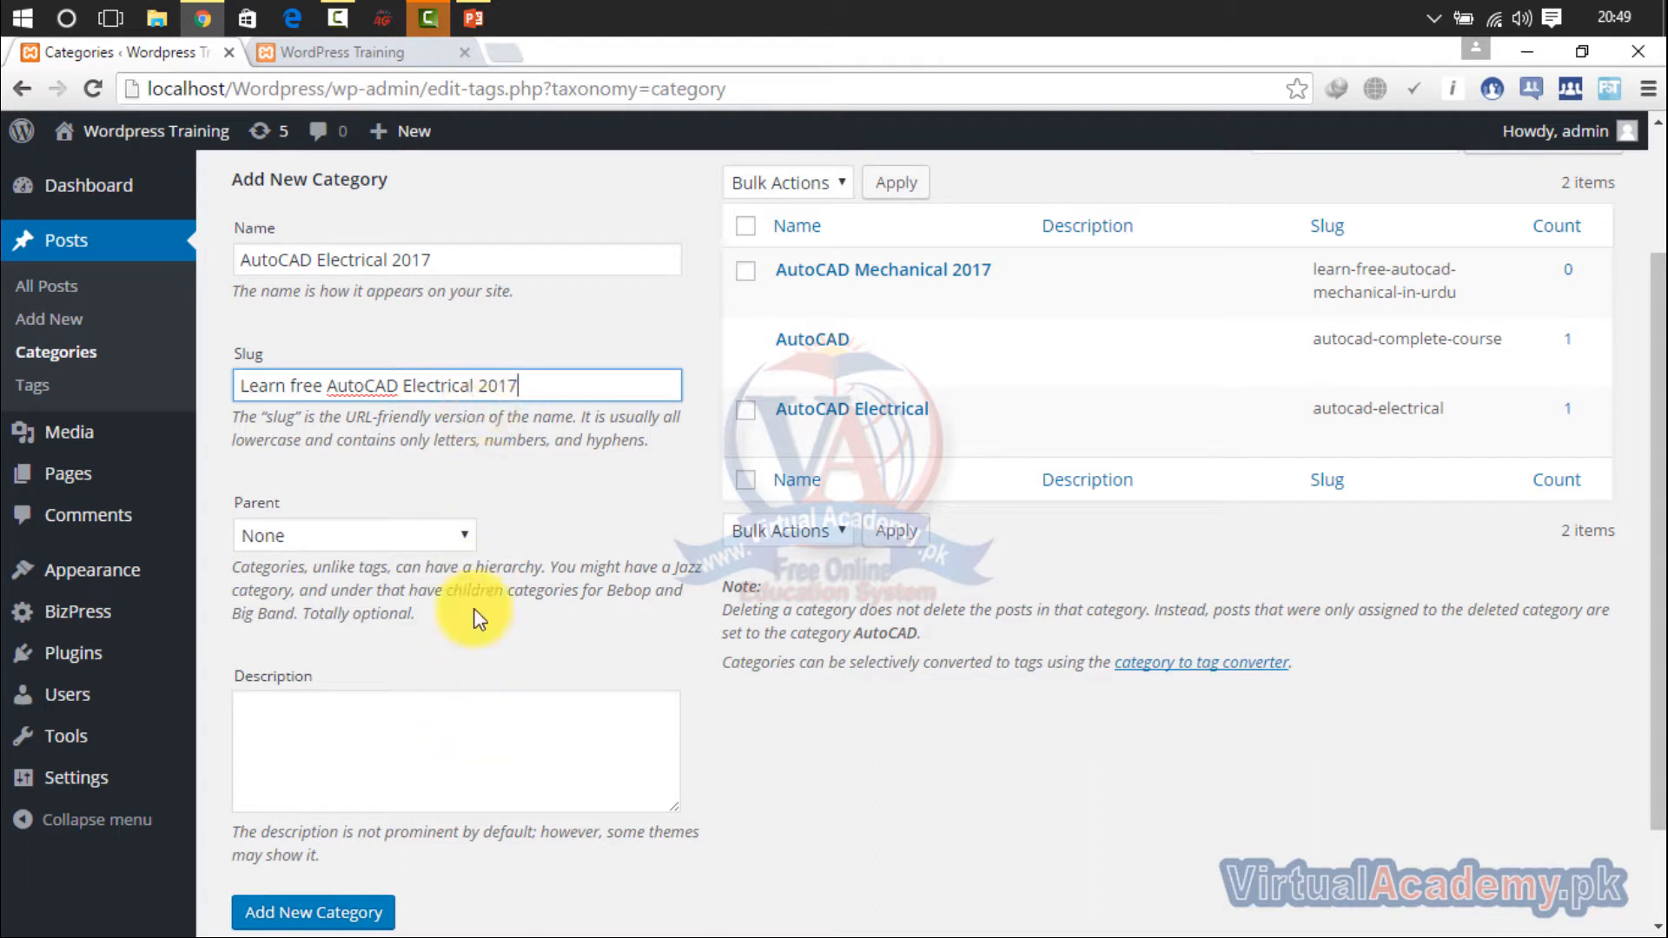
text( in urdu)
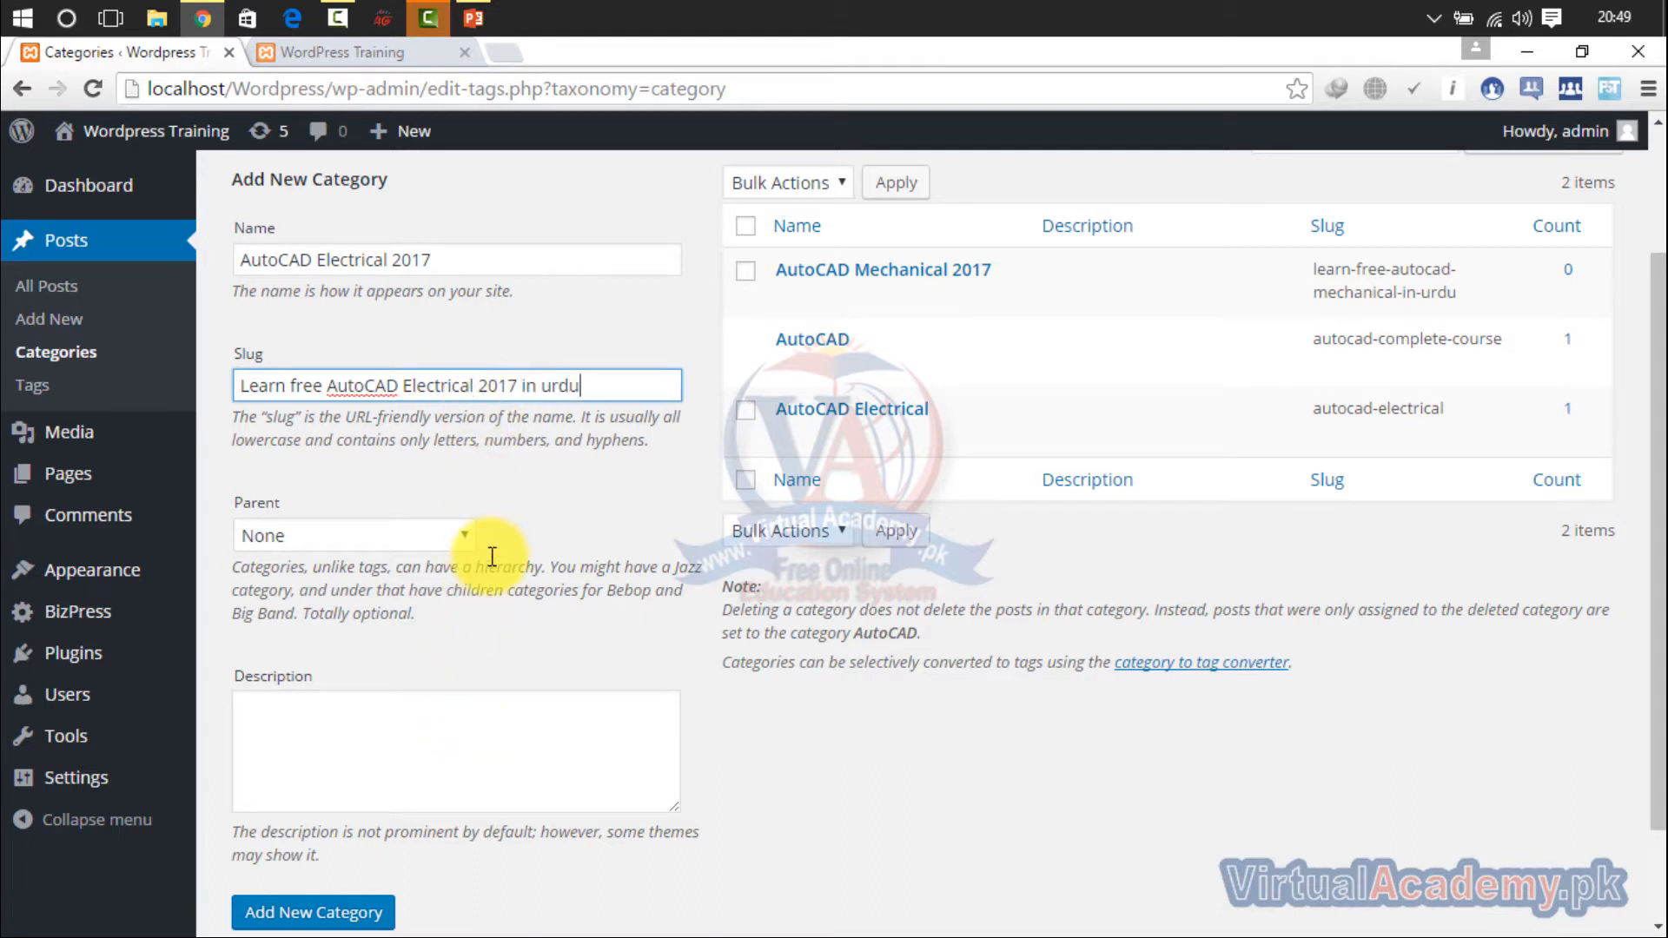
click(350, 909)
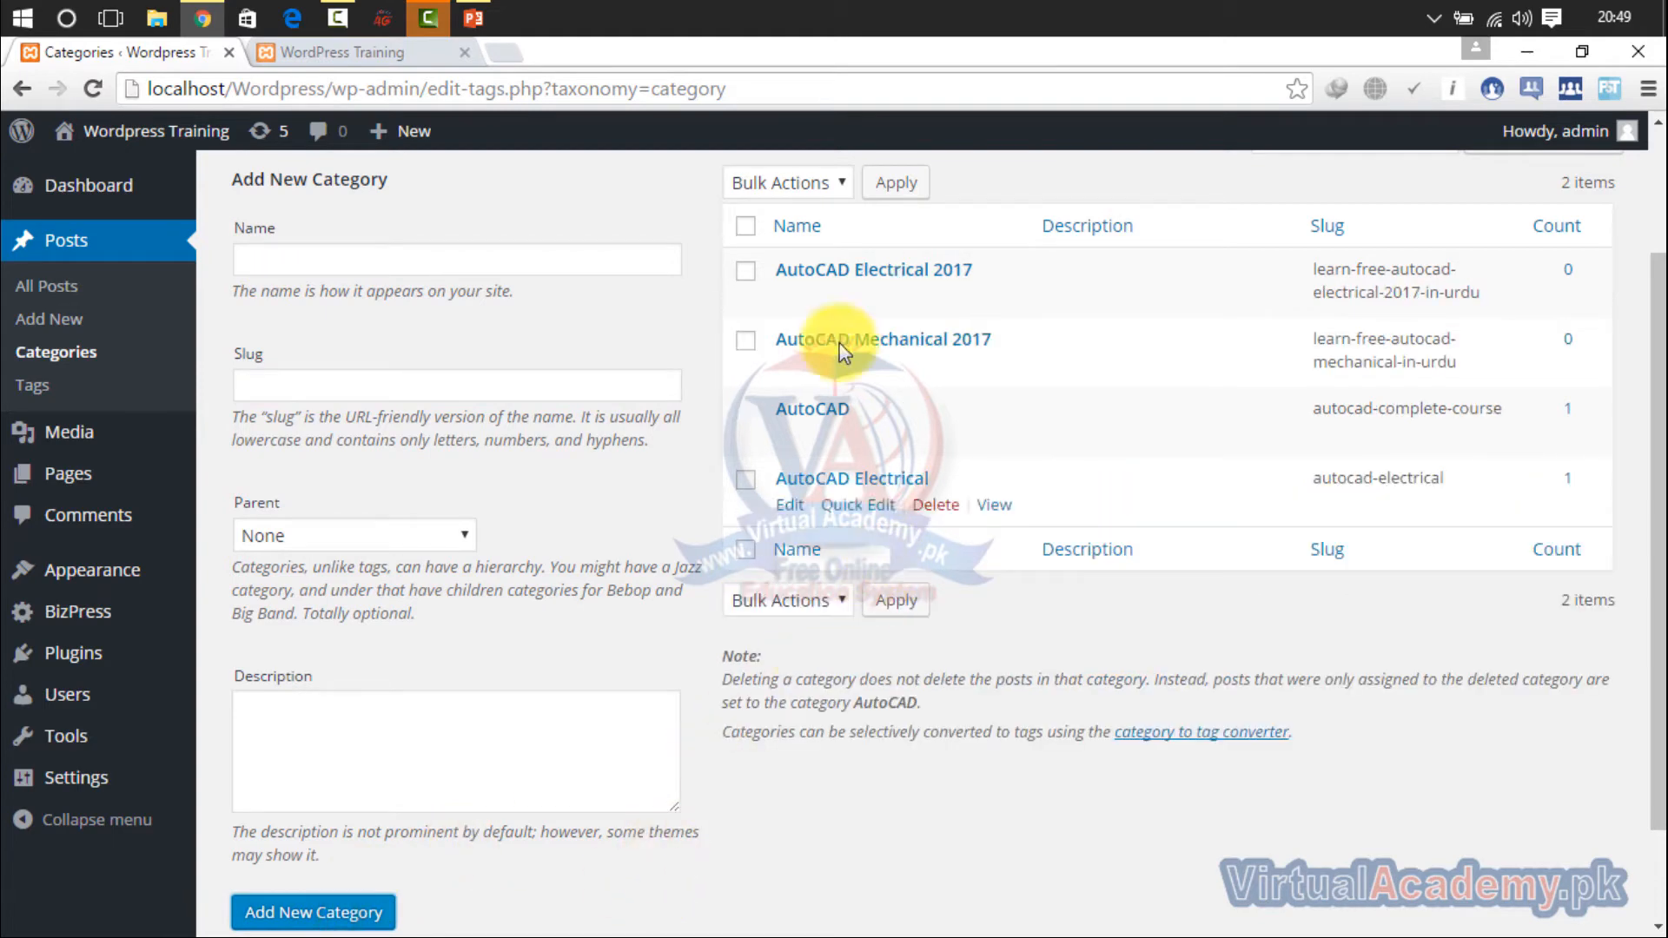
Step: Enter "AutoCAD Architecture 2017" as the name of a further new category
click(480, 255)
text(A)
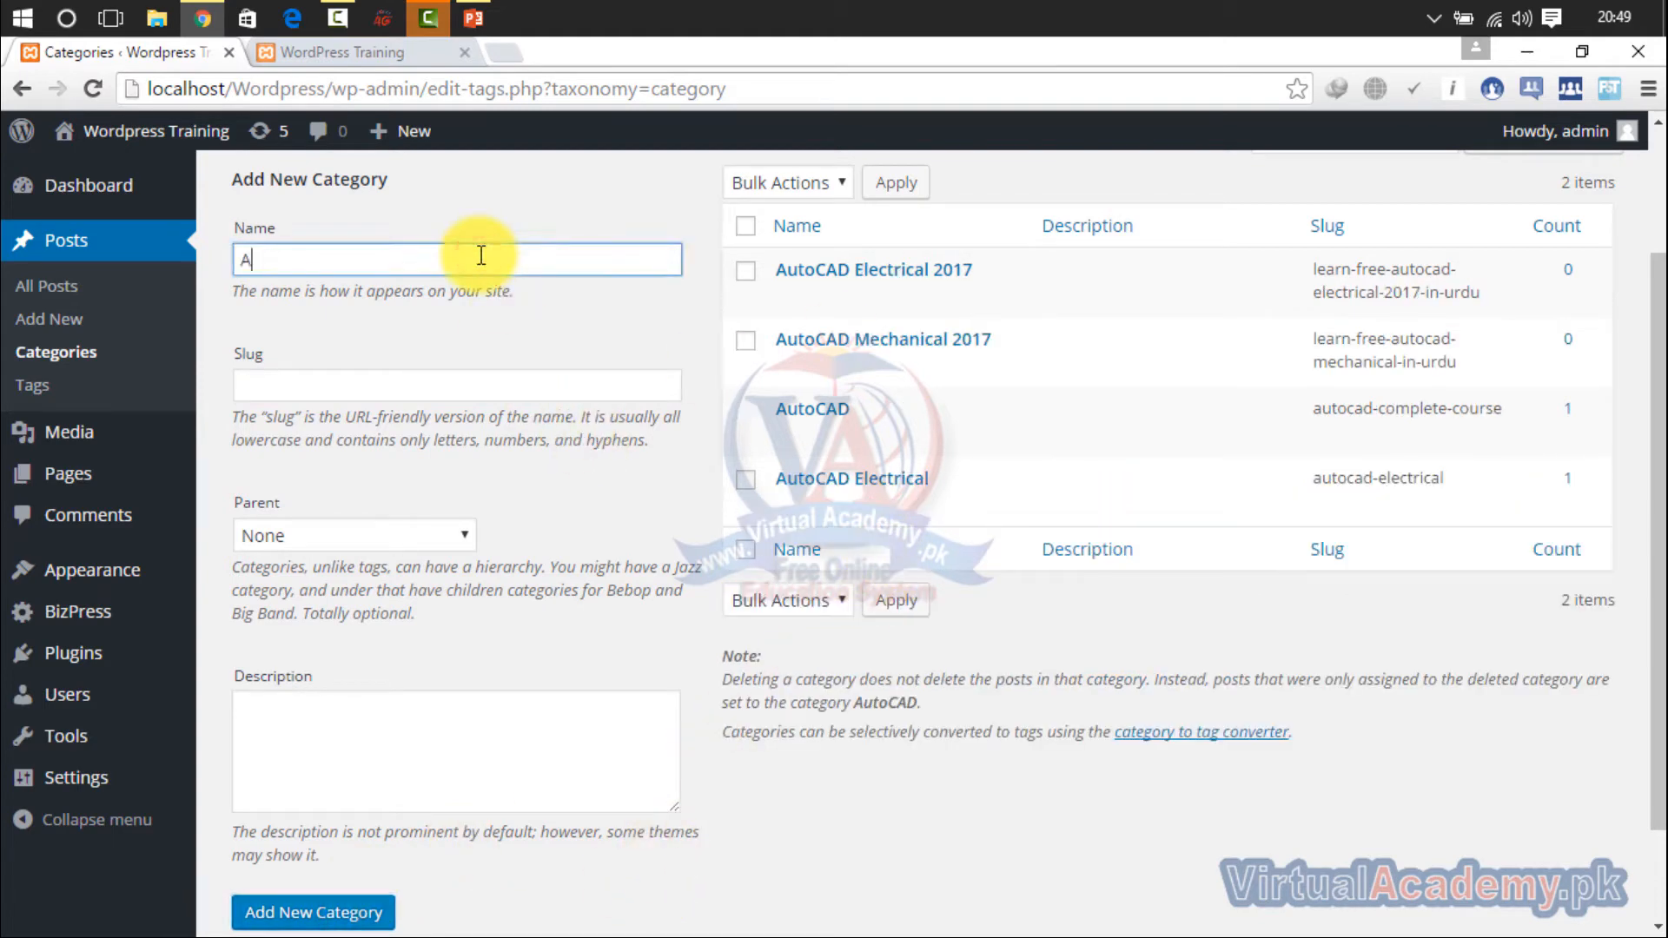
text(utoCAD Architec)
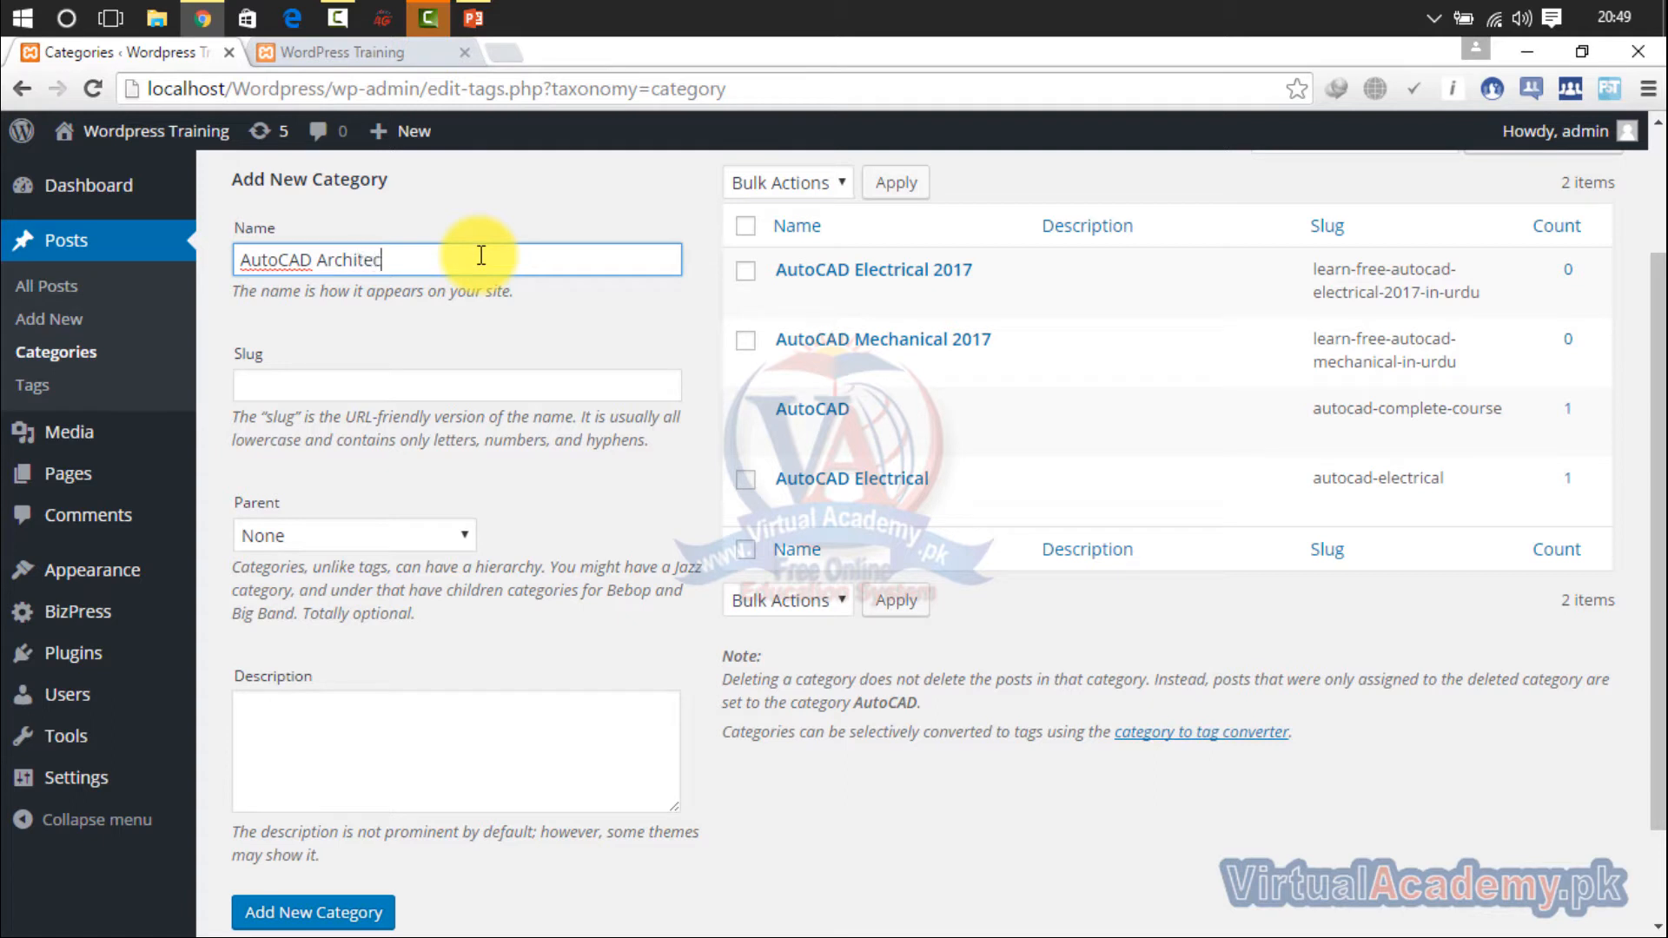
text(ture 2017)
Step: Set the slug to "Learn Free AutoCAD Architecture 2017 in urdu" and add the category
click(475, 374)
text(Le)
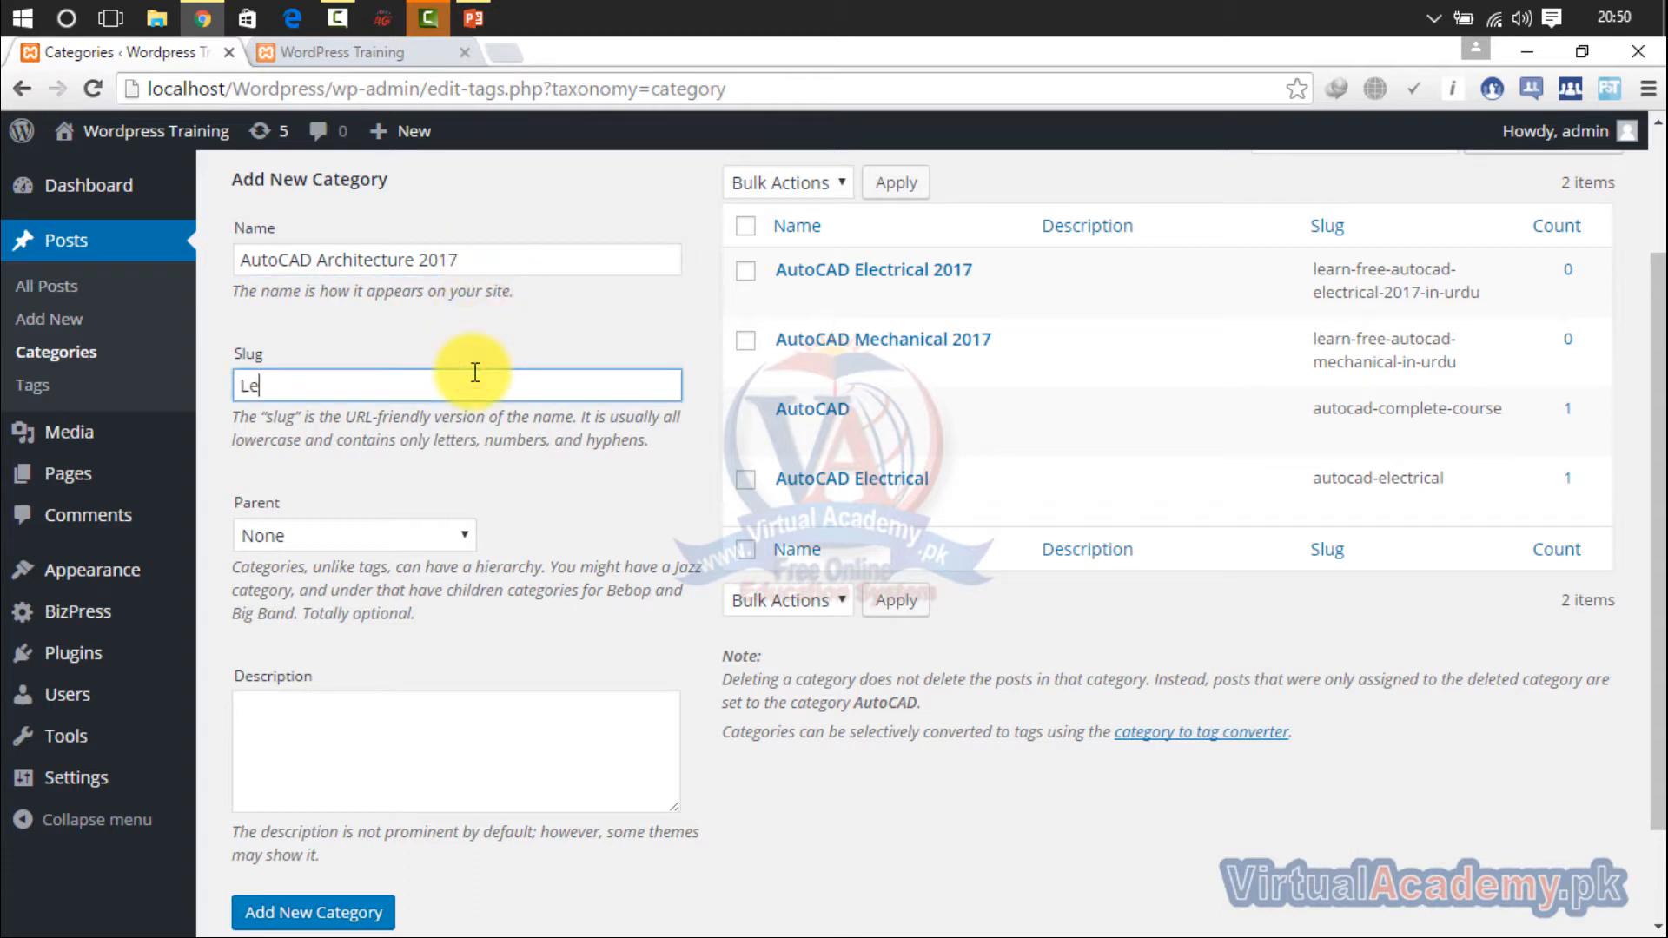
text(arn Free AutoCAD a)
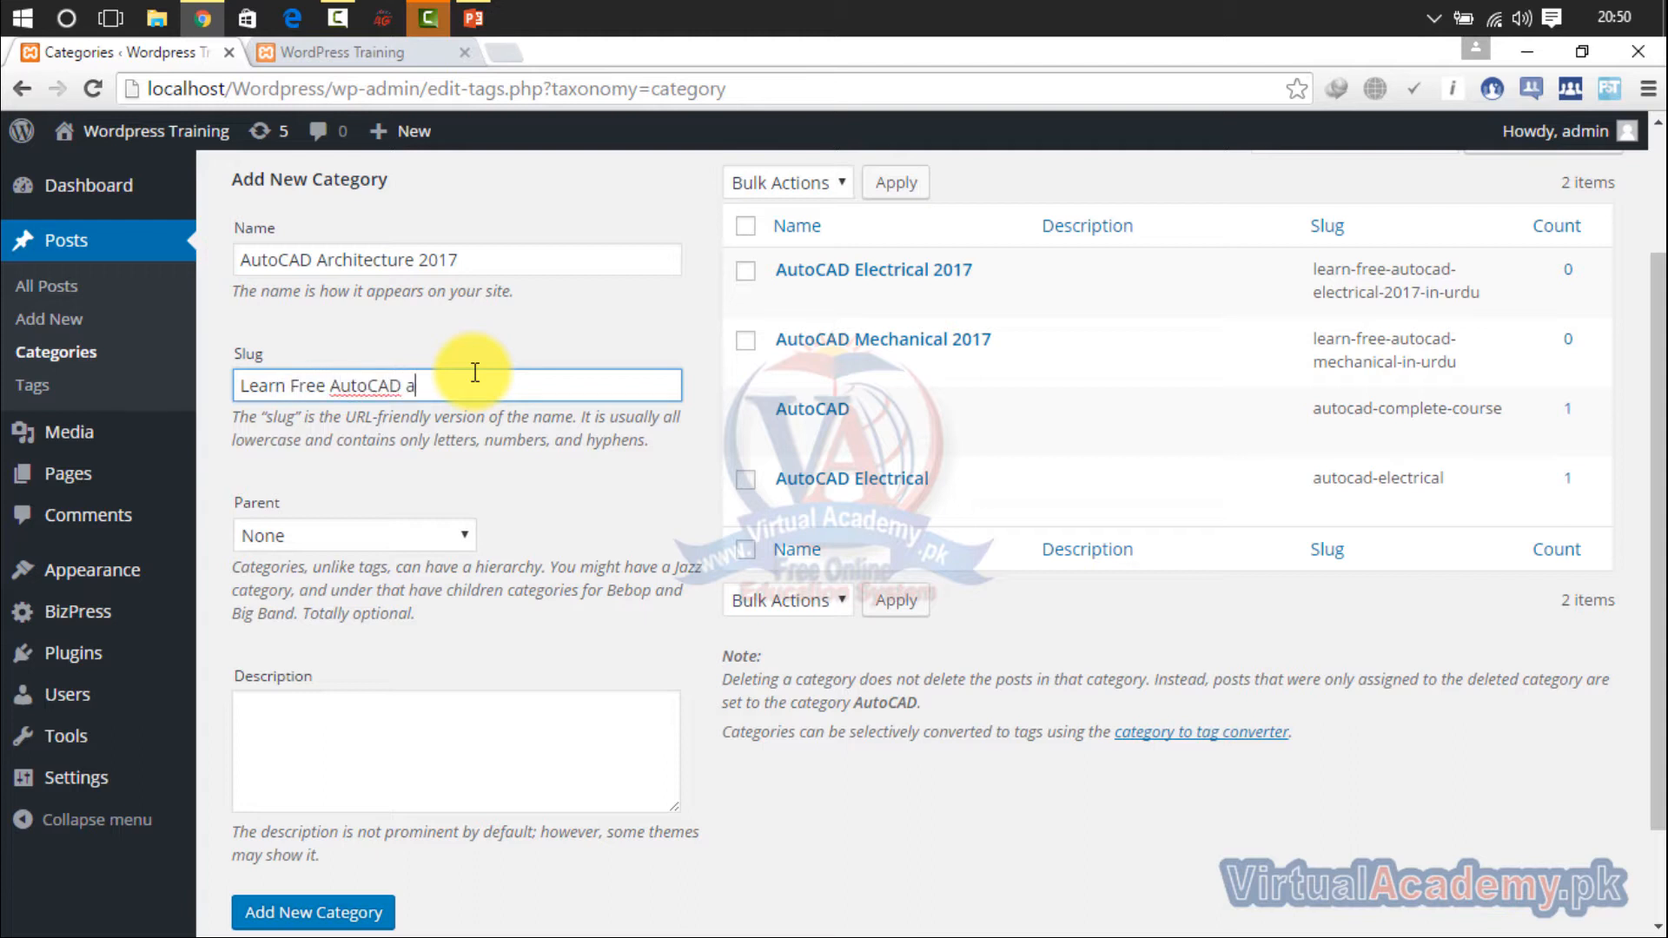
text(rchitecture 2017 in urdu)
click(420, 398)
key(BackSpace)
text(A)
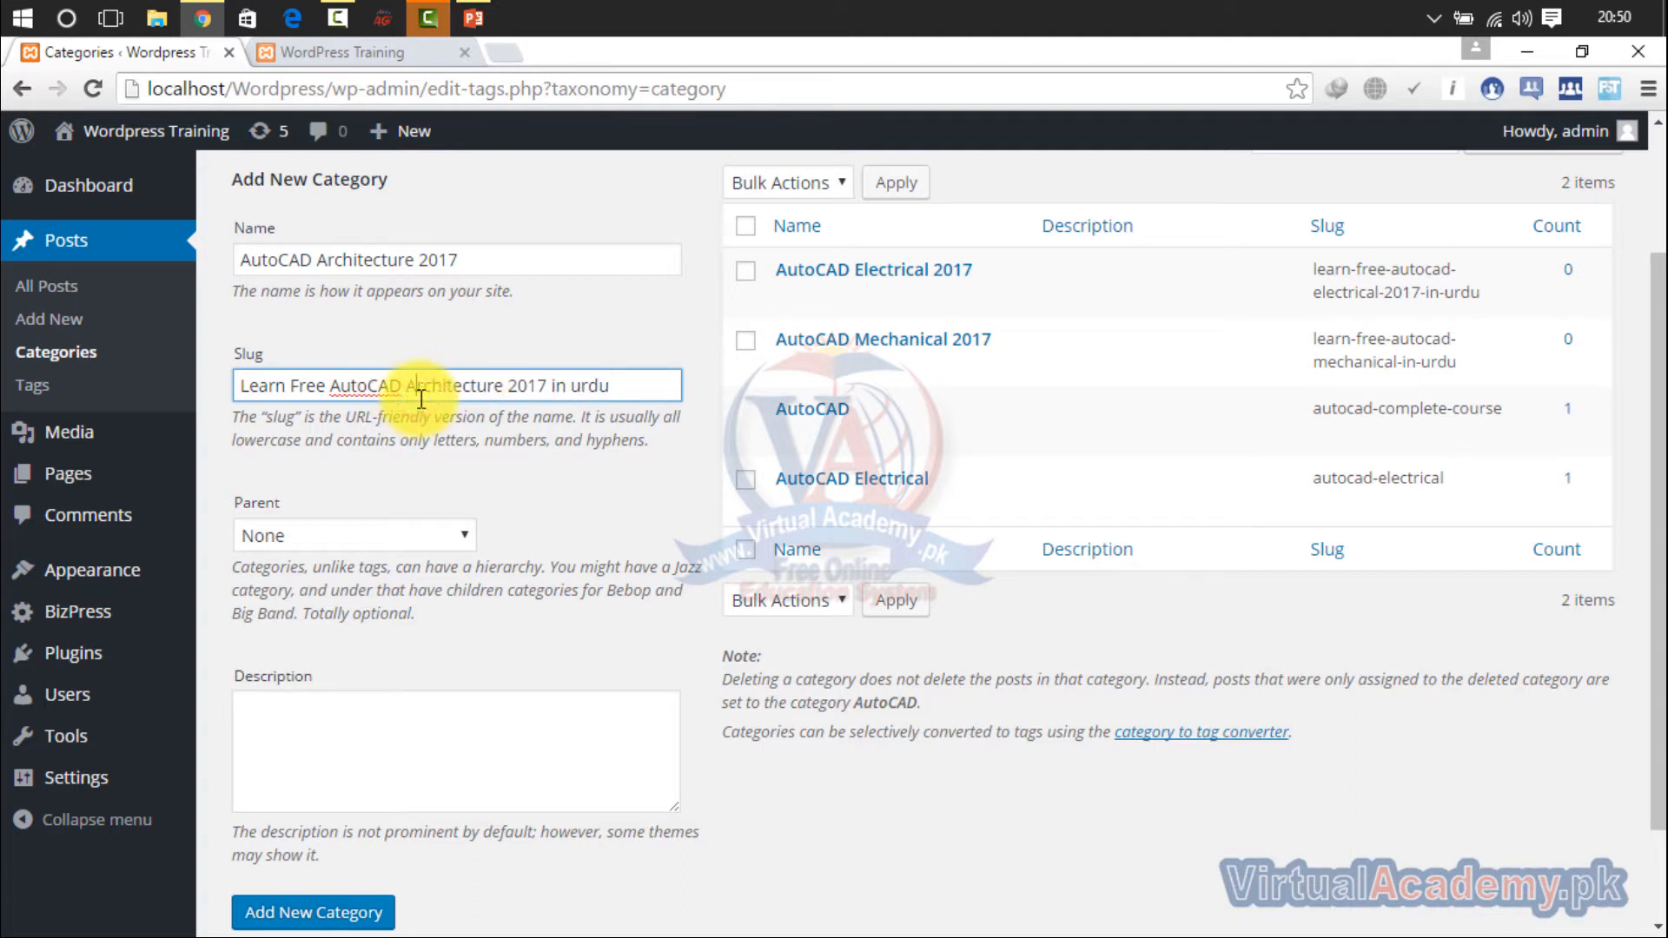
click(323, 902)
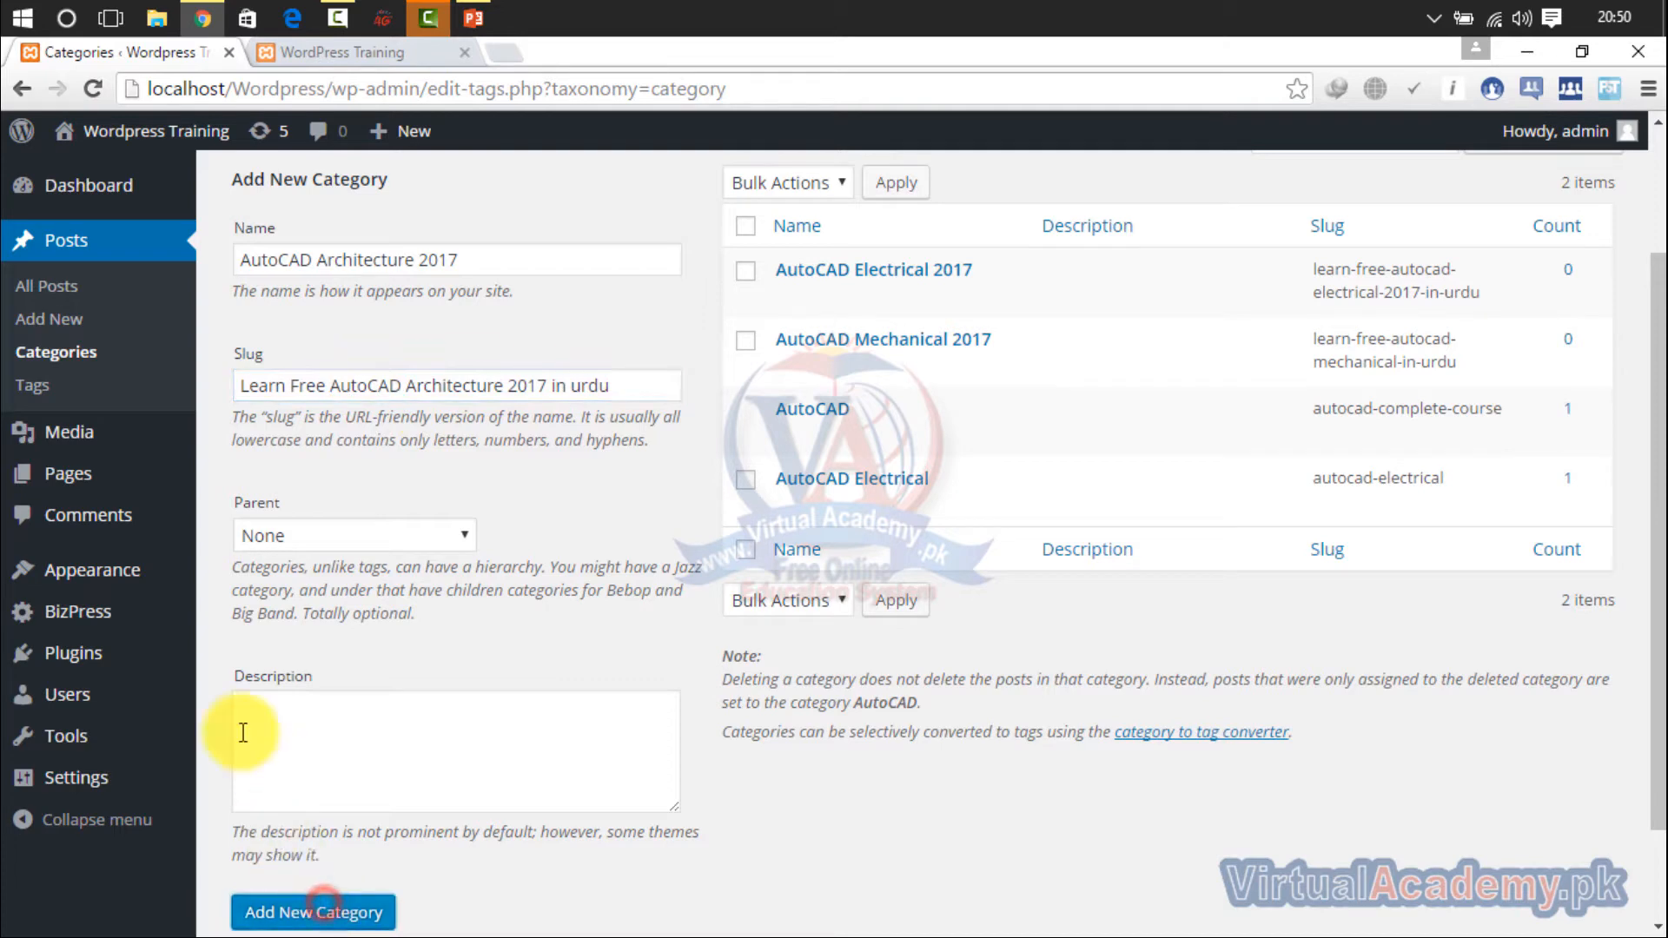
Step: Enter "AutoCAD Civil 3D 2017" as the name of another new category
click(402, 269)
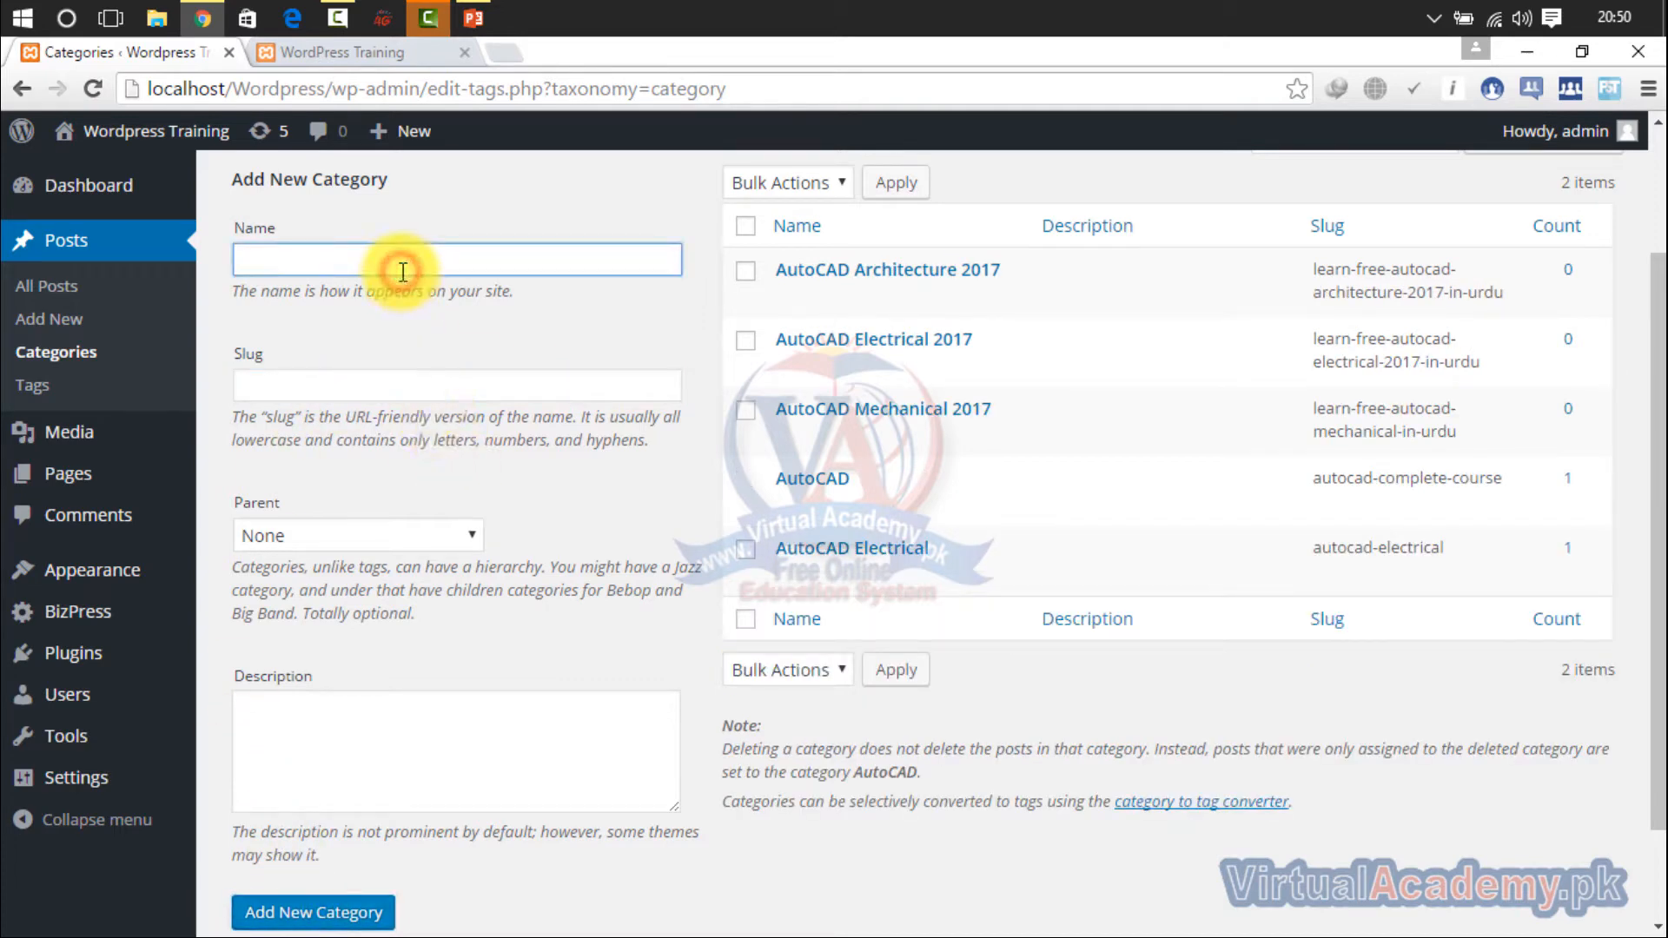
text(AutoCAD Civil 3D)
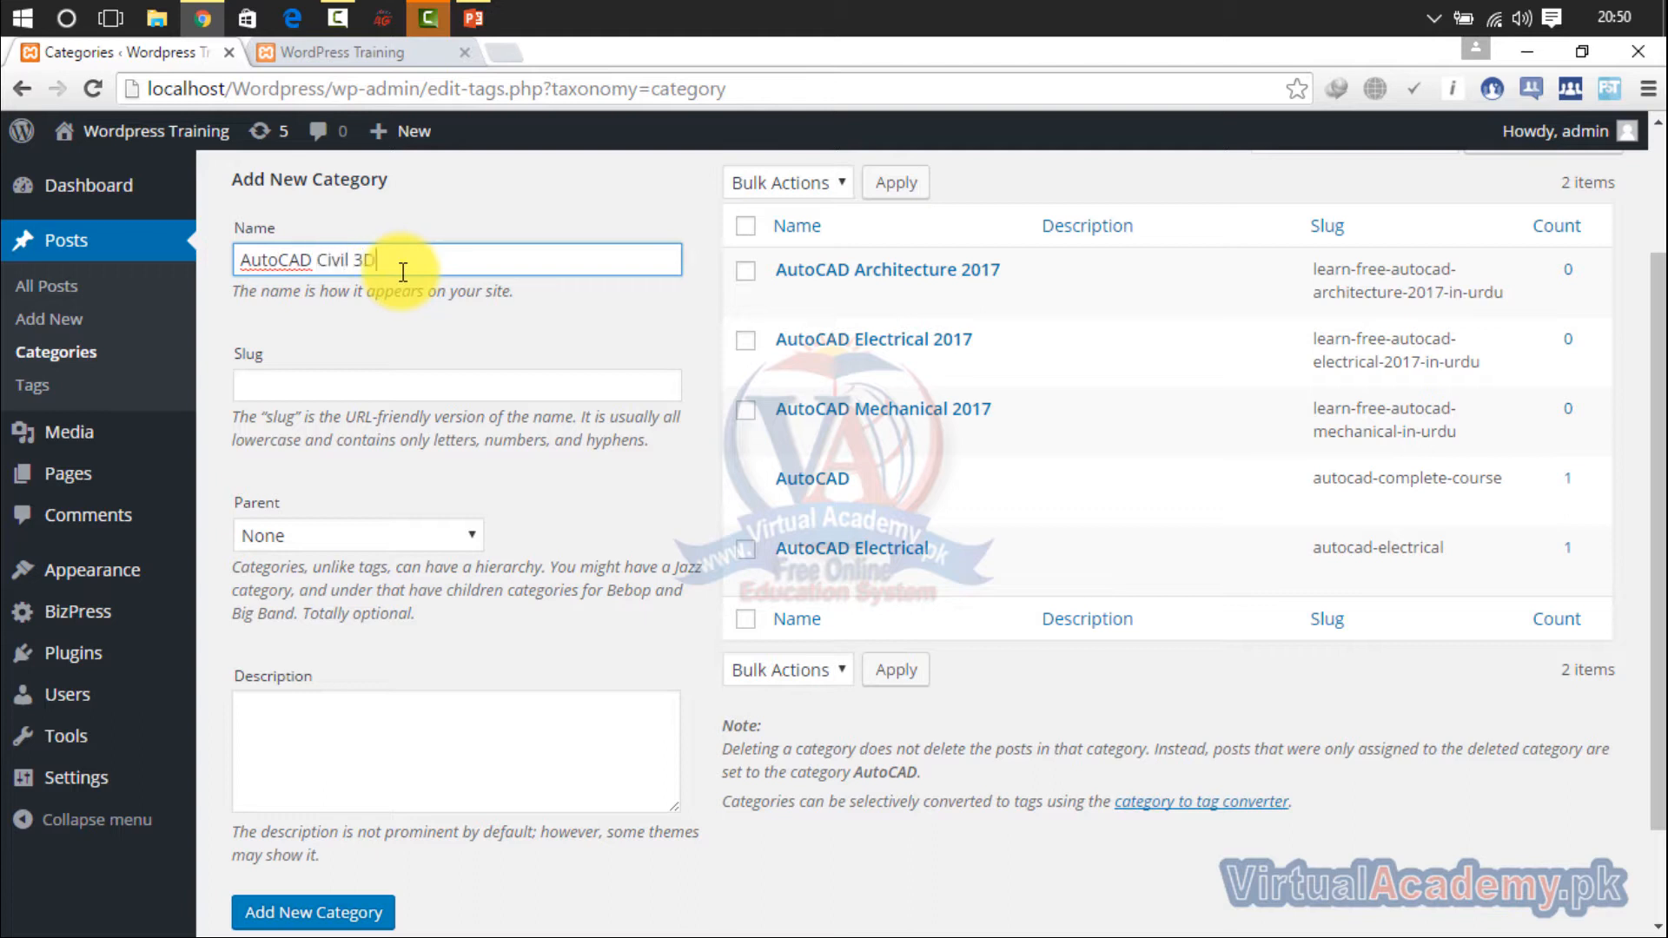
click(357, 383)
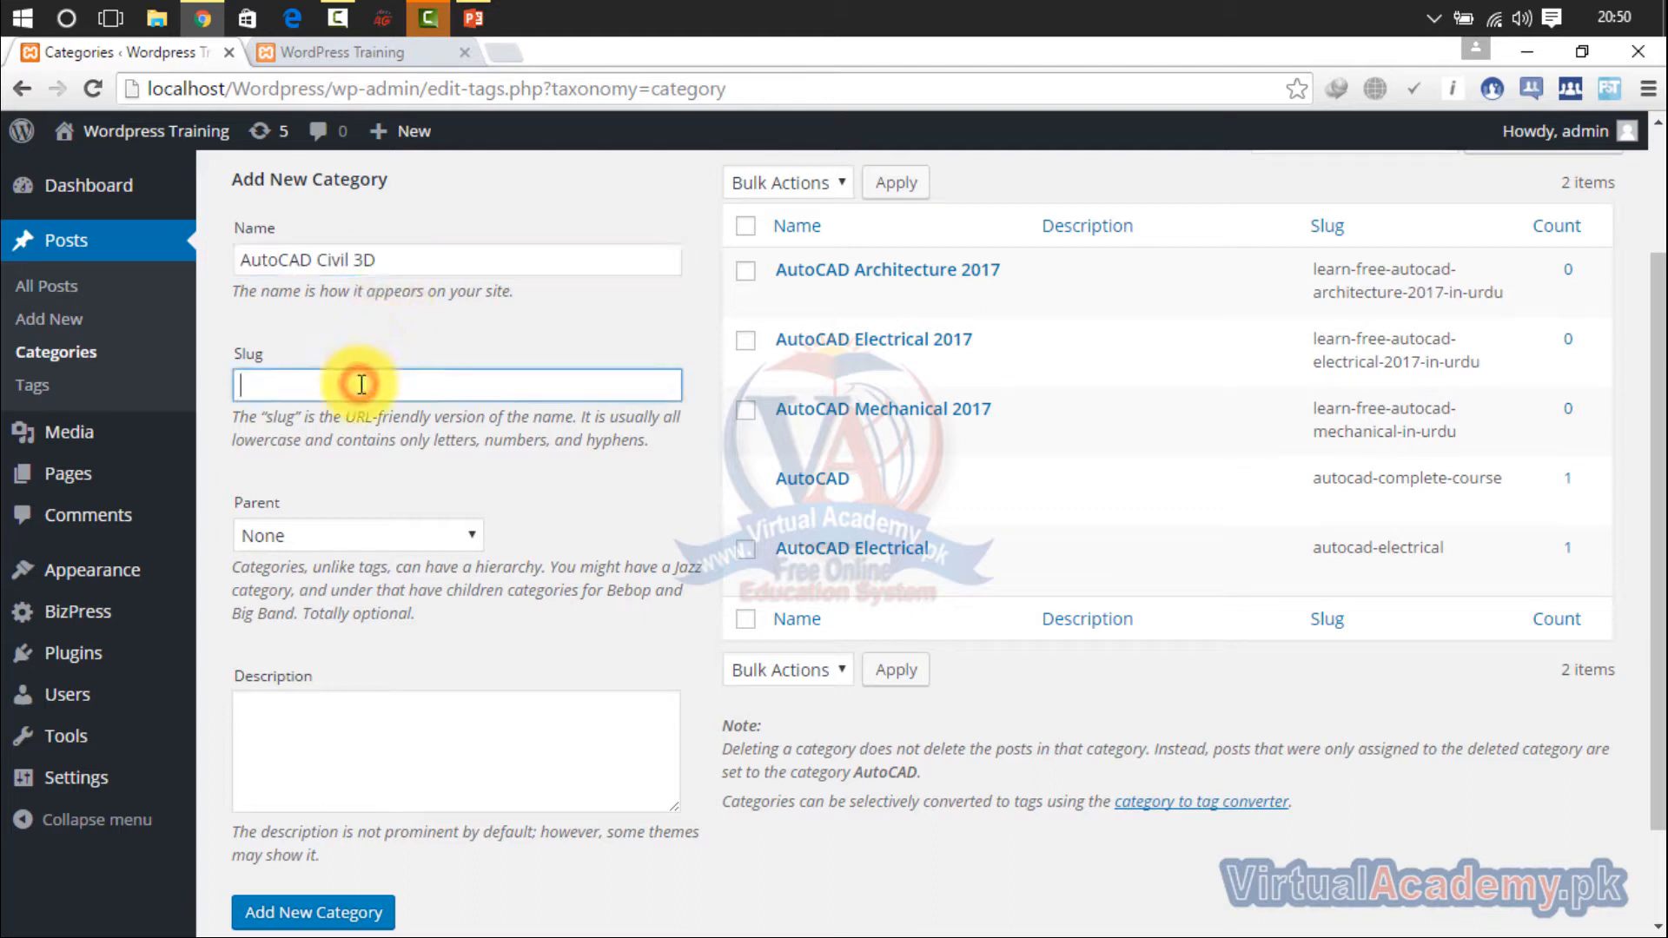
click(502, 261)
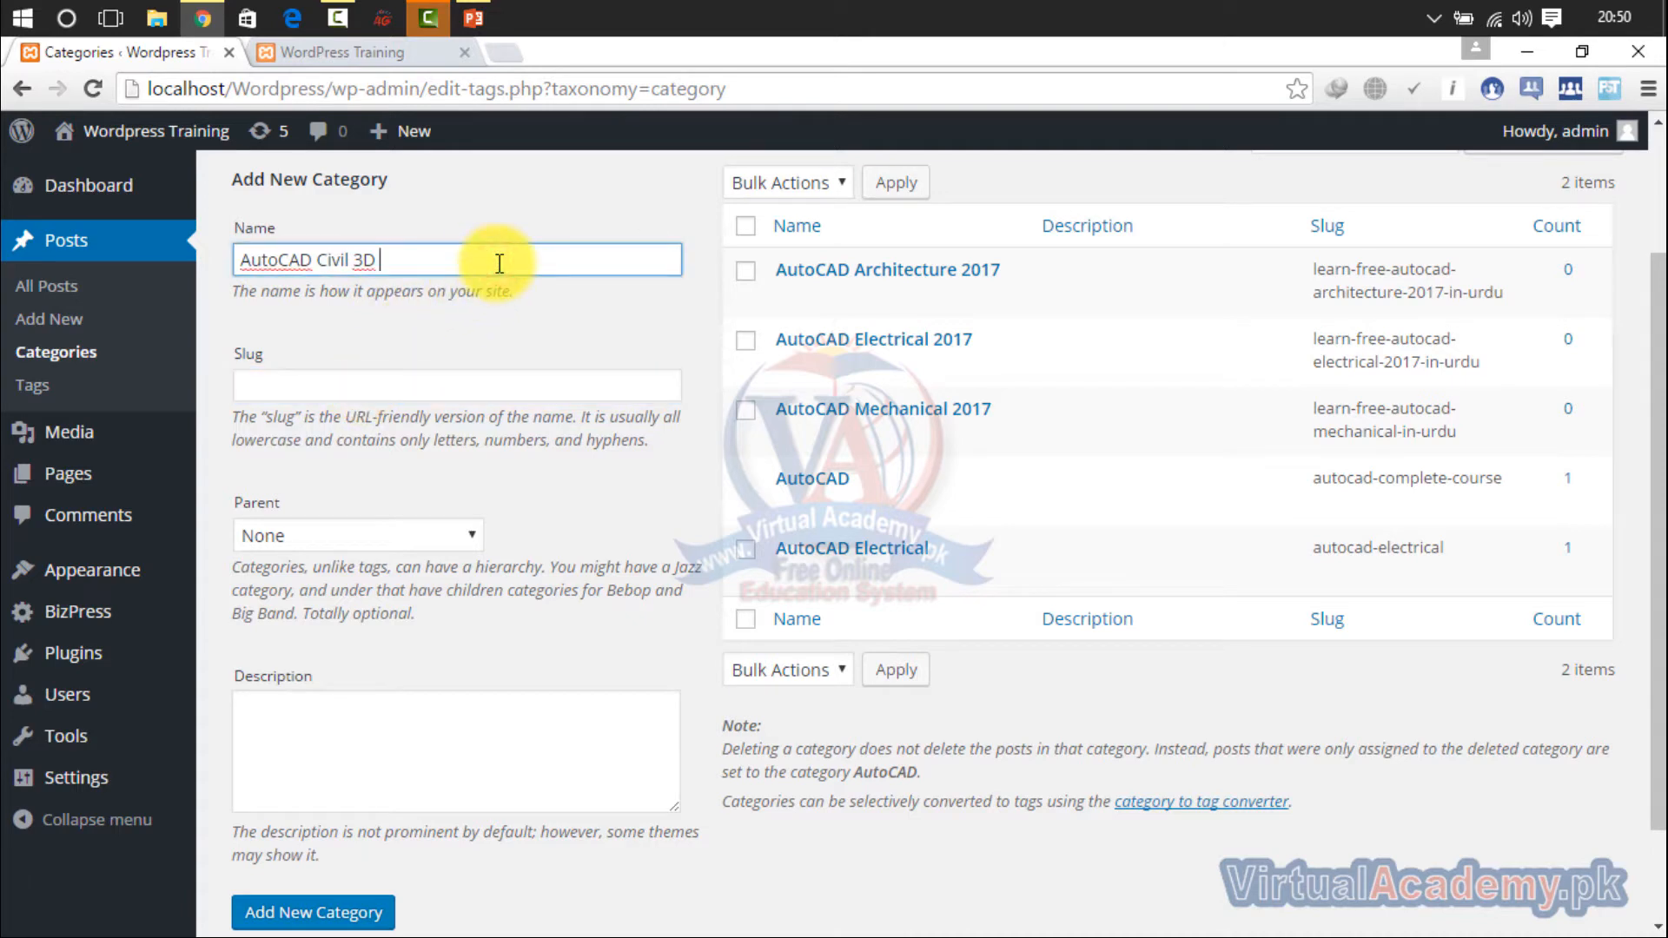
text(2017)
Step: Set the slug to "Learn Free AutoCAD CIvil 3D in urdu" and add the AutoCAD Civil 3D 2017 category
click(465, 382)
text(Lea)
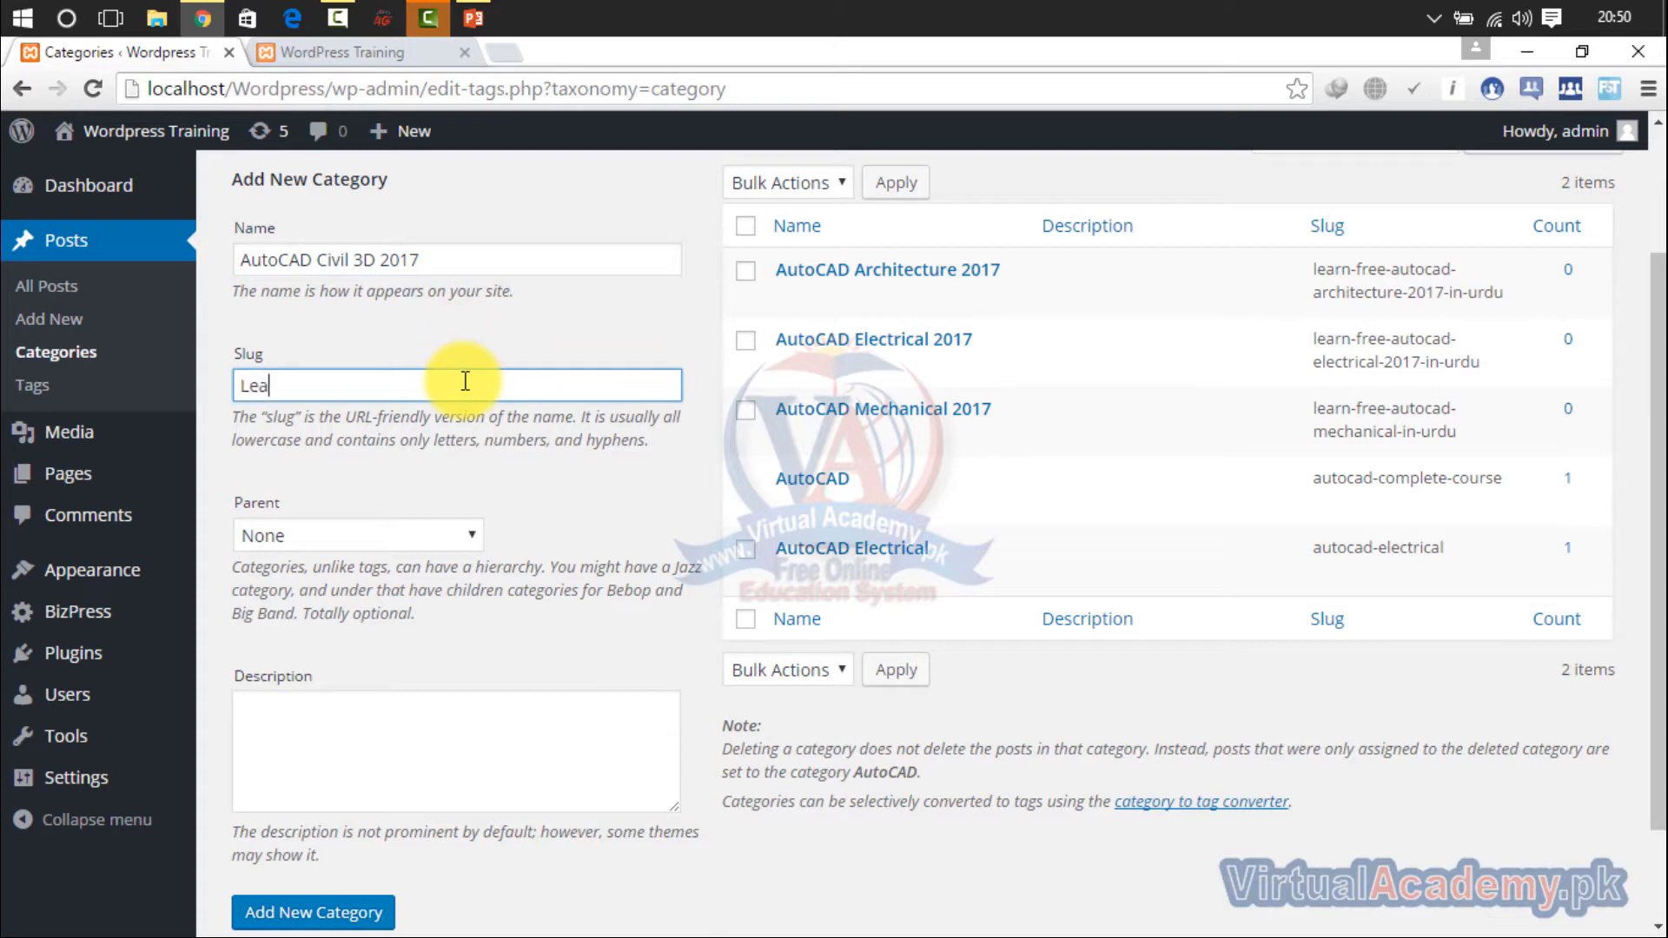
text(rn Free AutoCAD Civ)
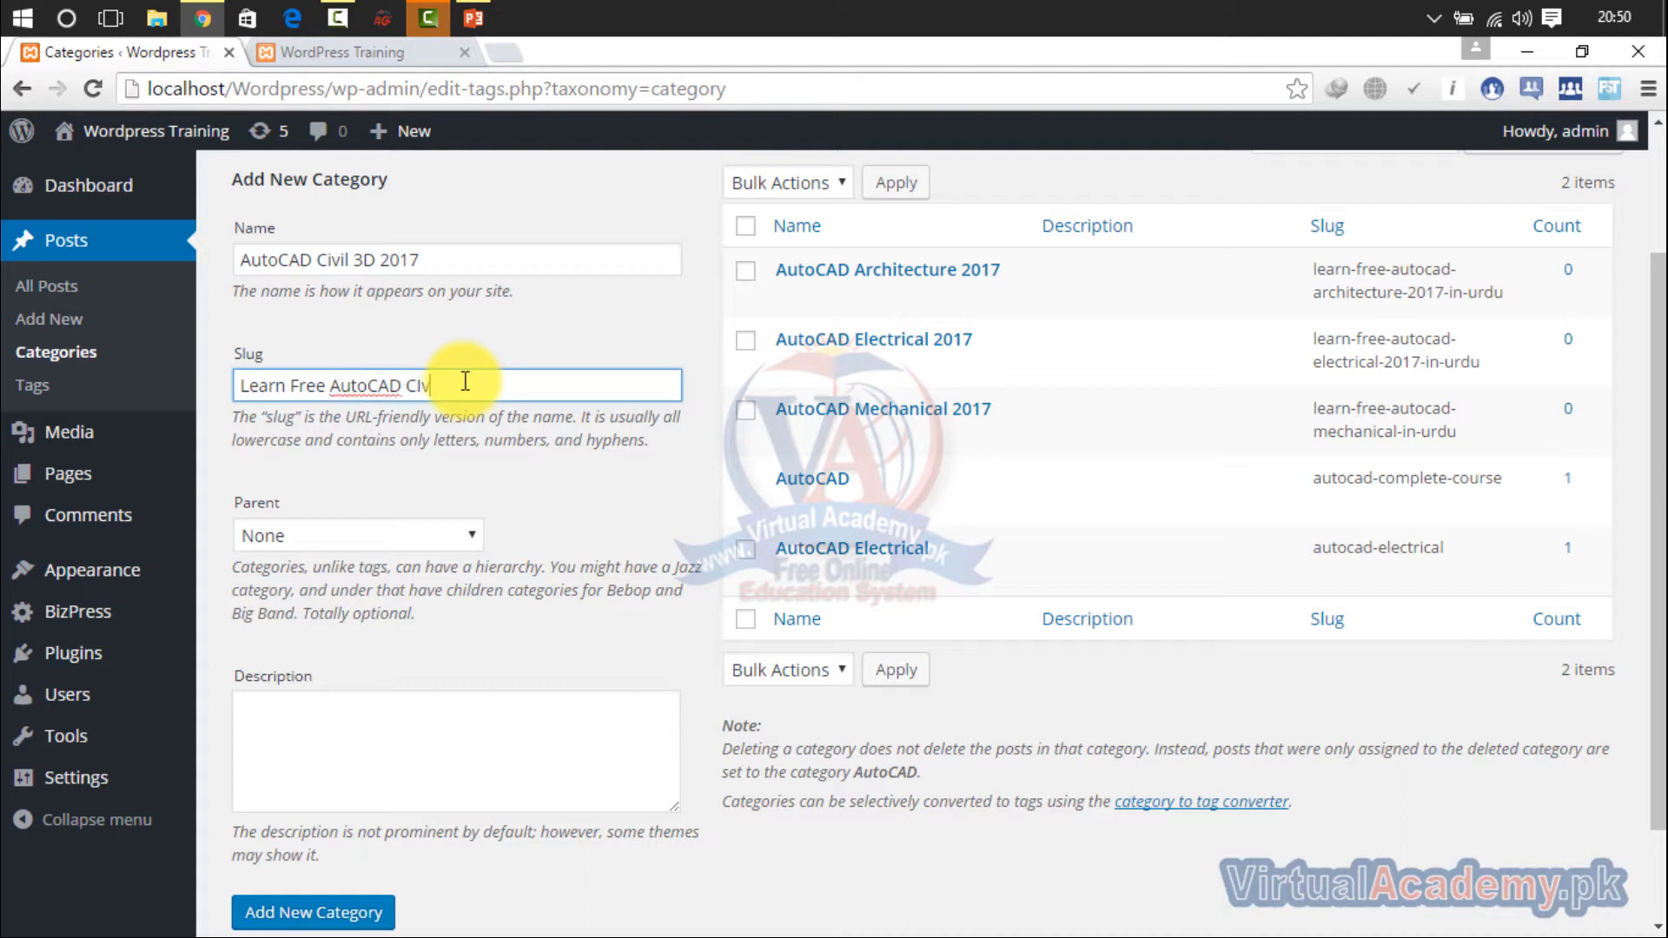
text(il 3D in urdu)
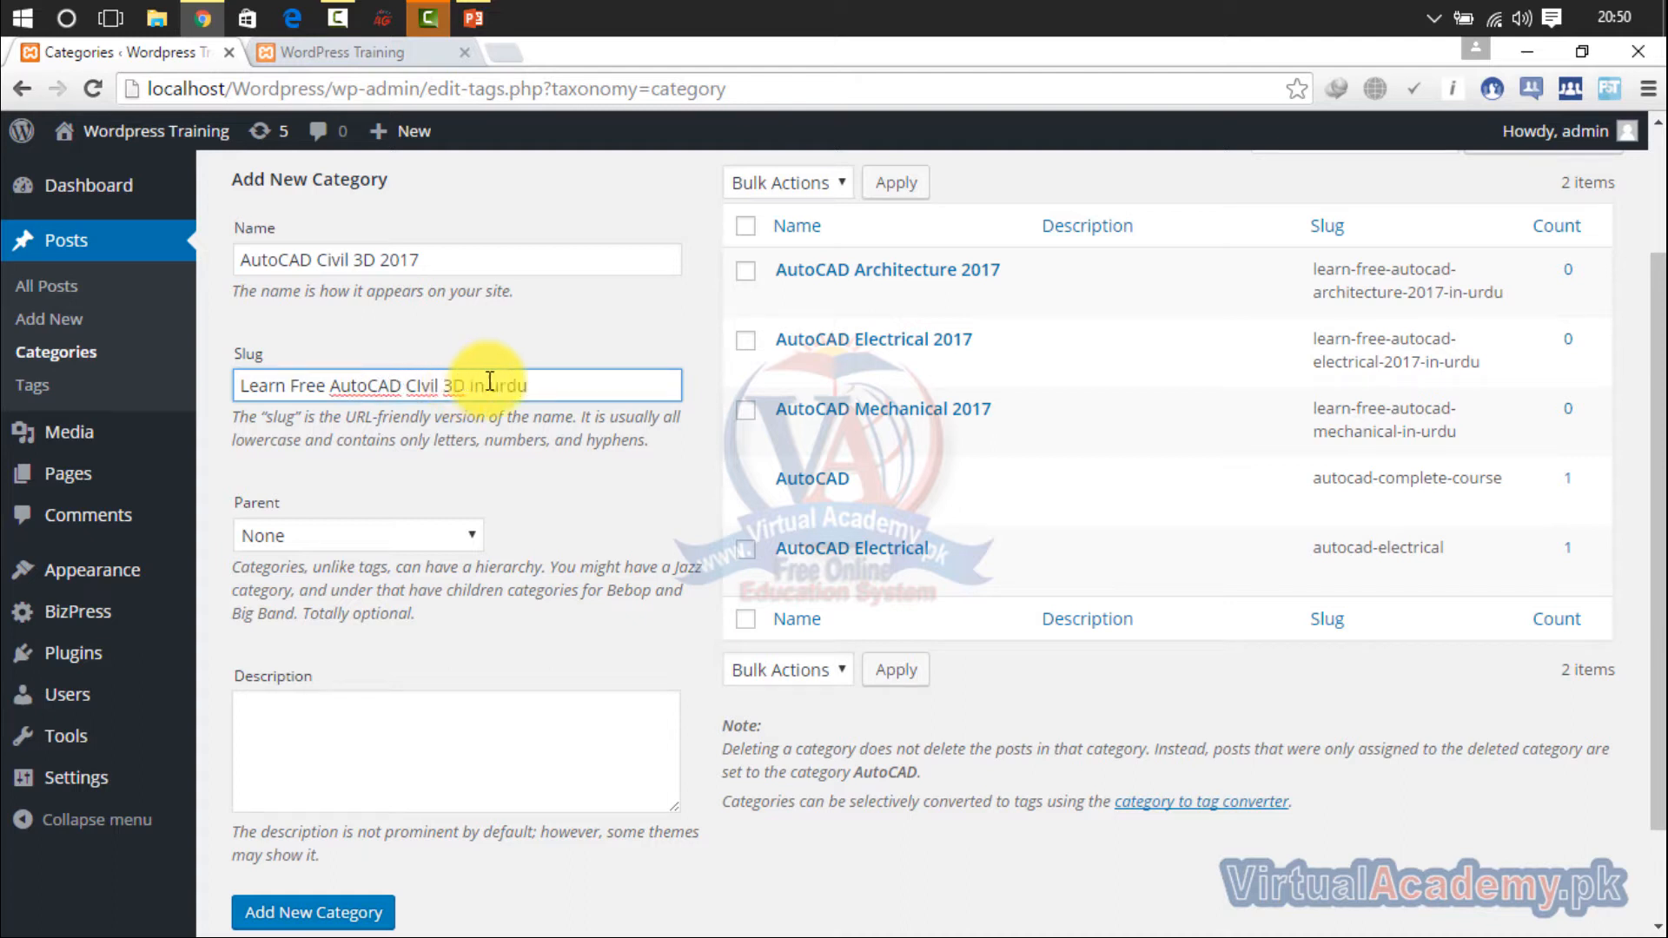
click(277, 912)
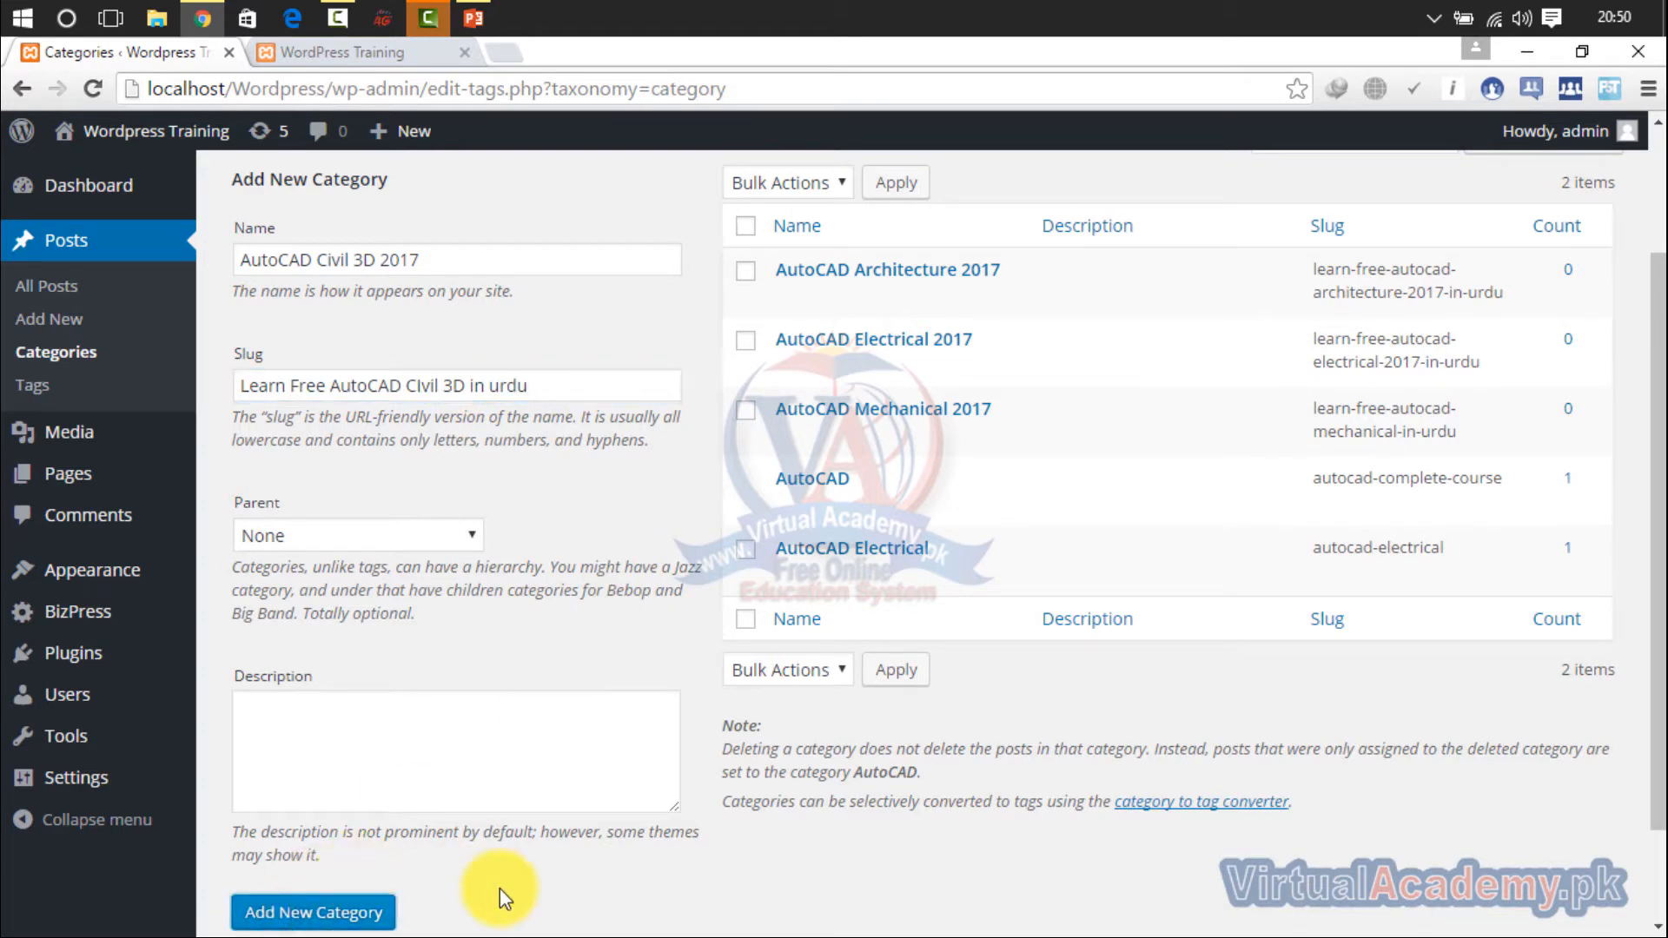
Step: Add a category named "Graphic Designing" with the slug "Learn Free Graphic Designing in urdu"
click(542, 255)
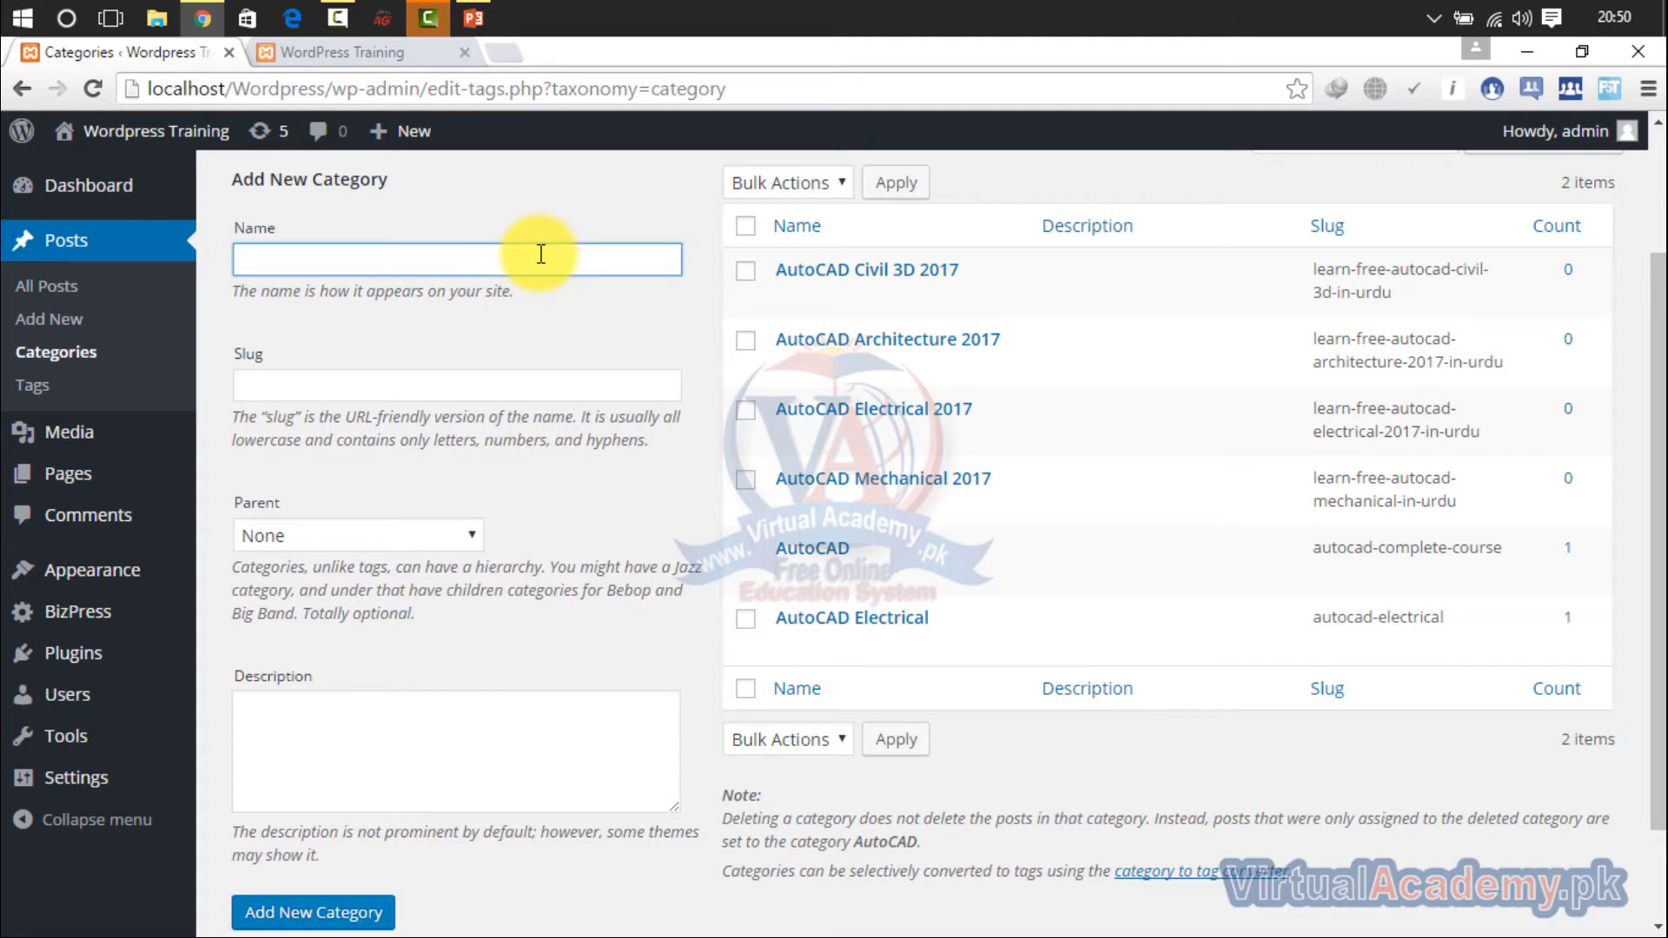
text(Graphic Designing)
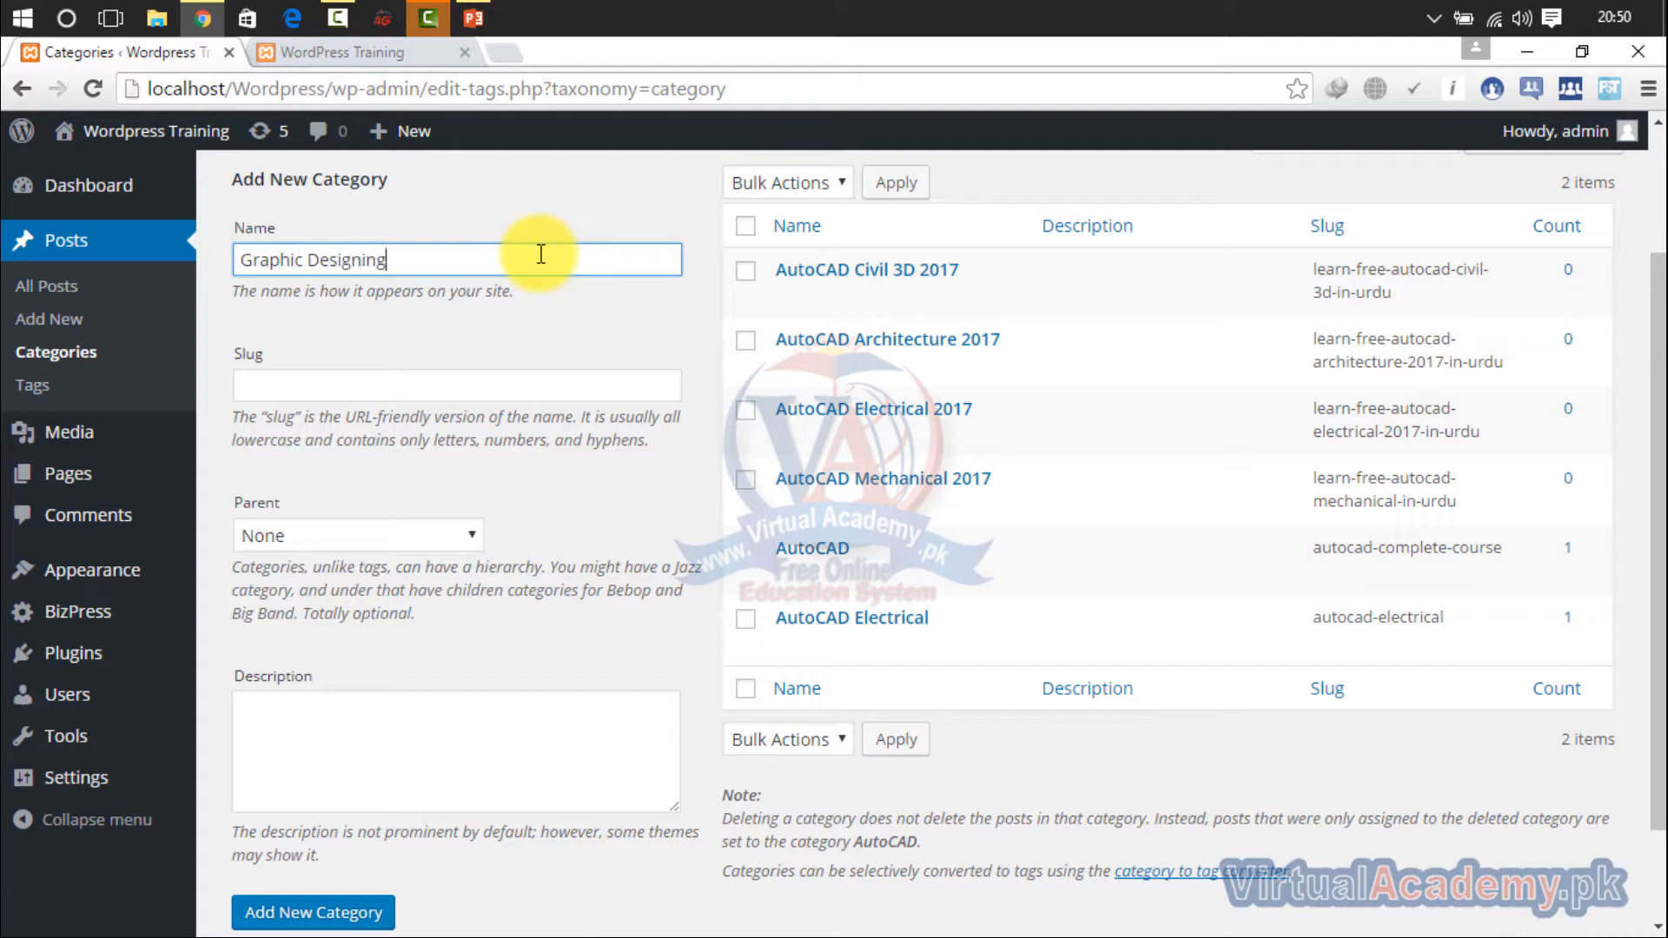
click(521, 387)
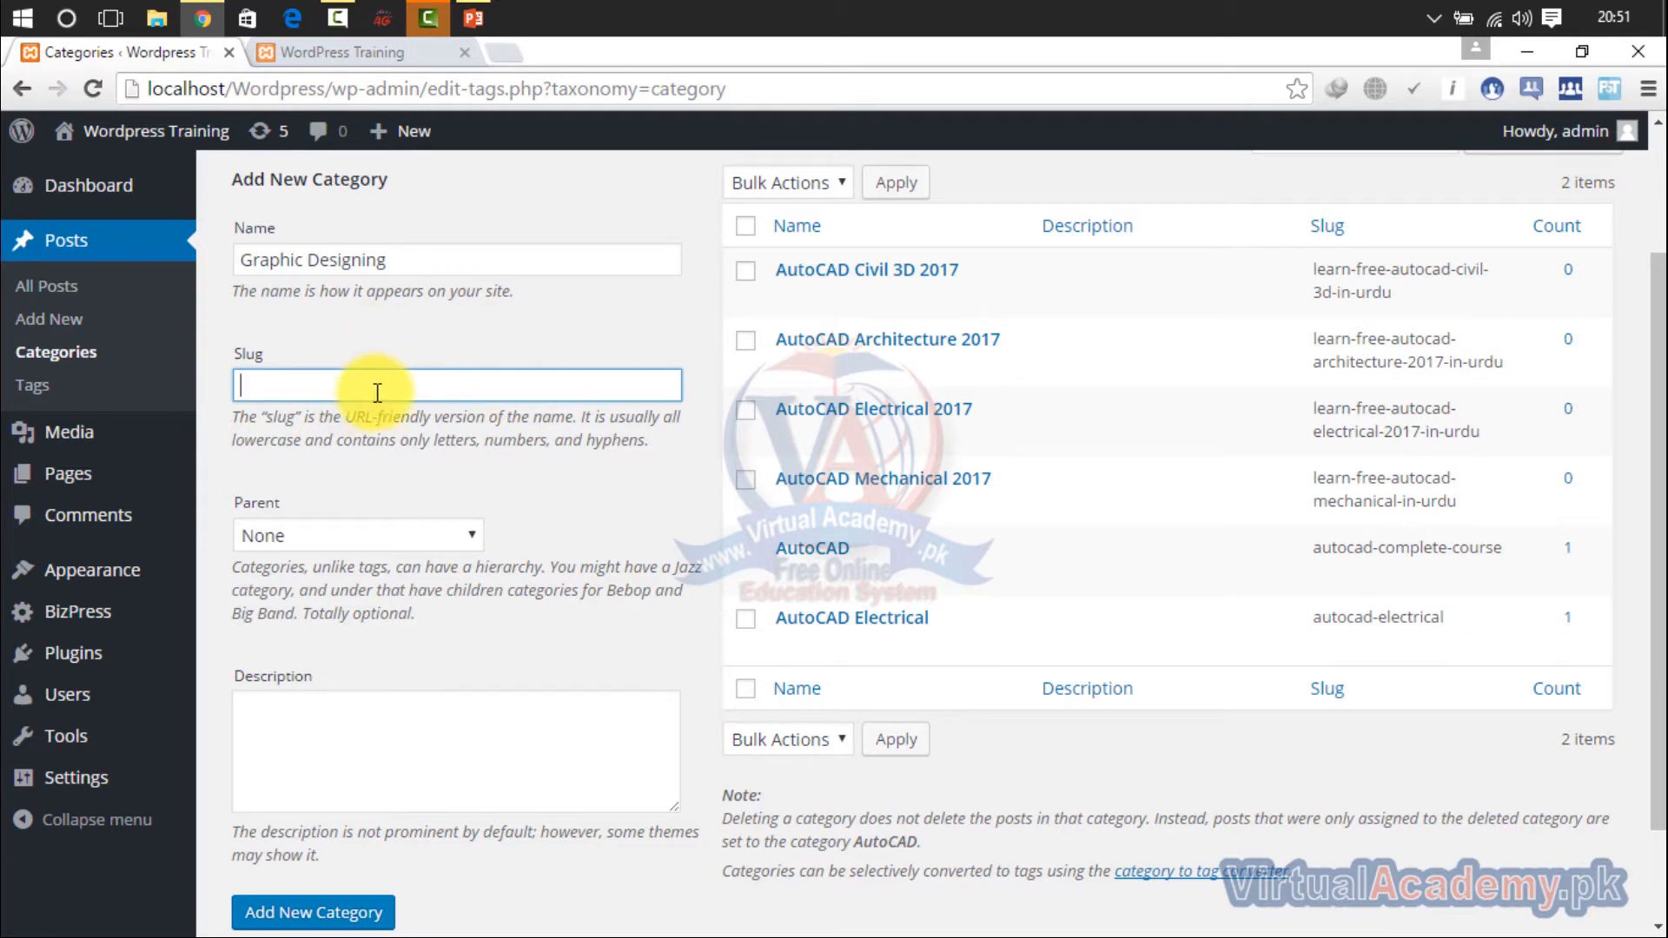
text(earn Free Graphic Desi)
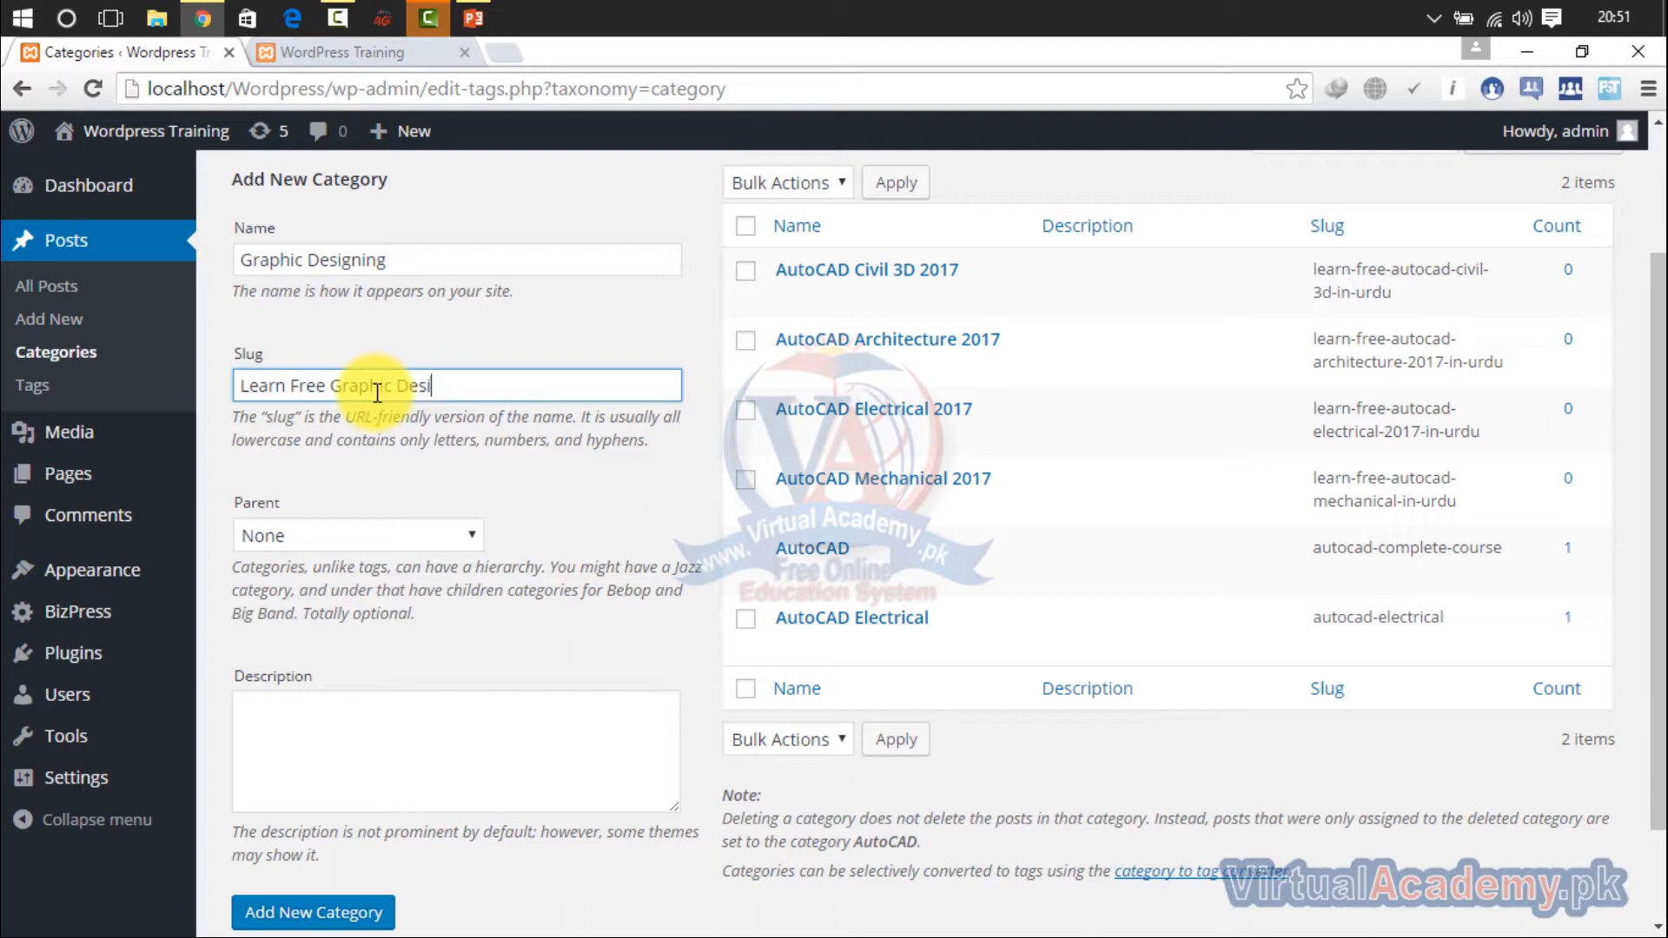
text(gning In)
key(BackSpace)
key(BackSpace)
text(n urdu)
click(295, 910)
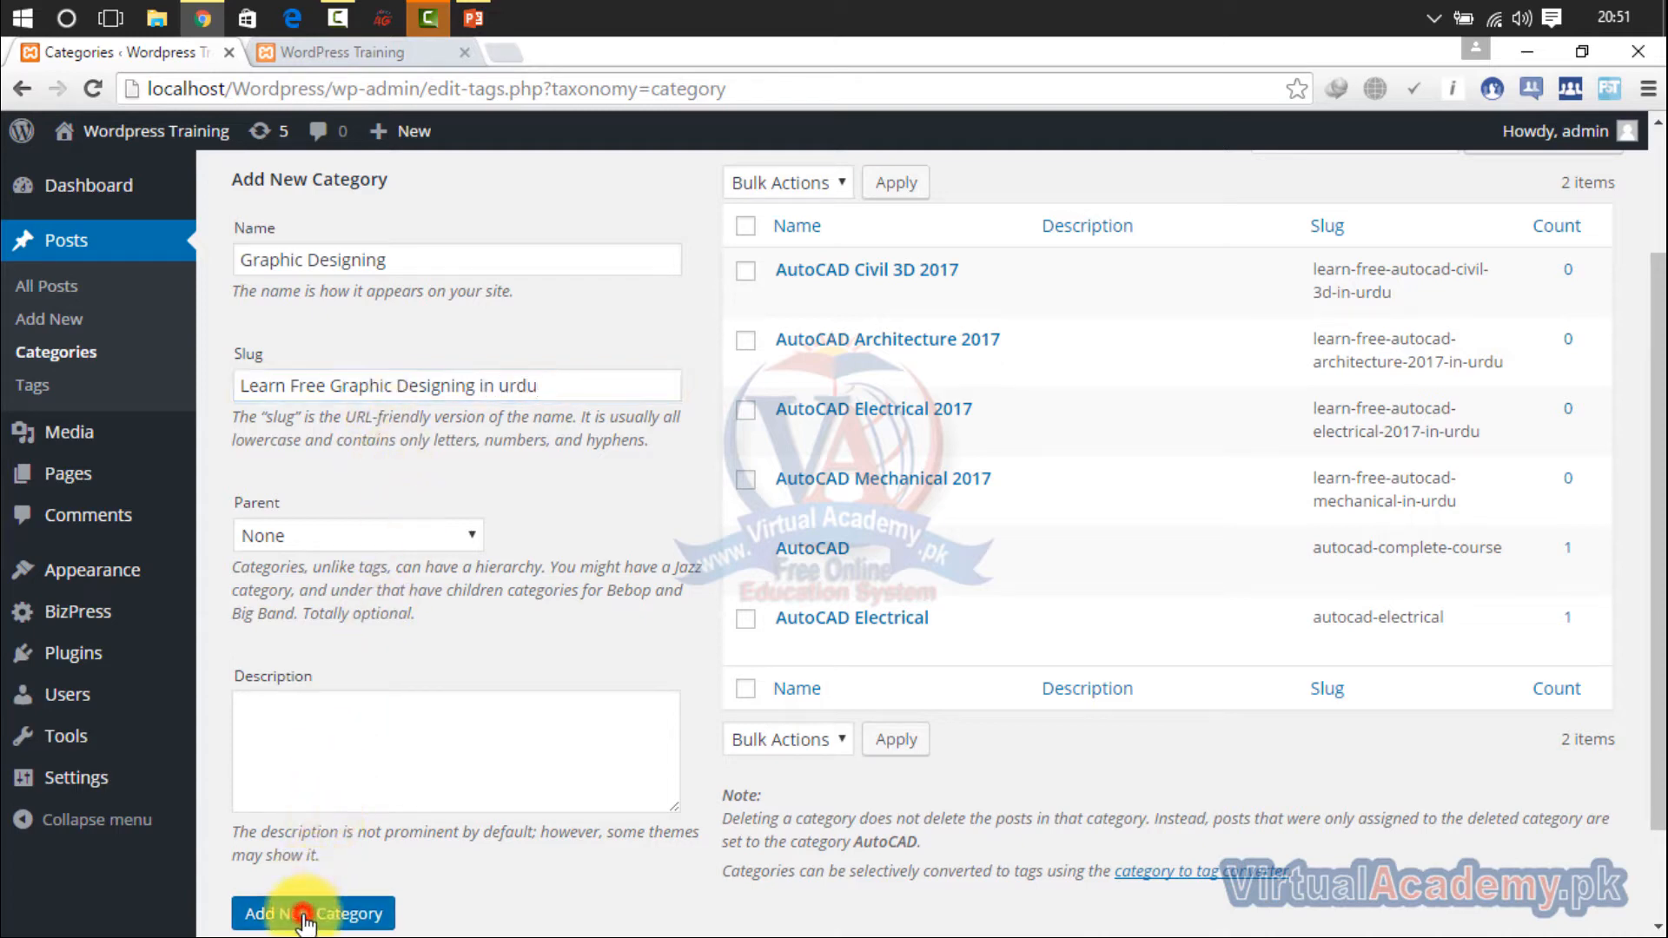
Step: Add a category named "Photoshop CC" with the slug "Learn free PhotoShop CC in Urdu", copying the slug text for reuse
click(411, 271)
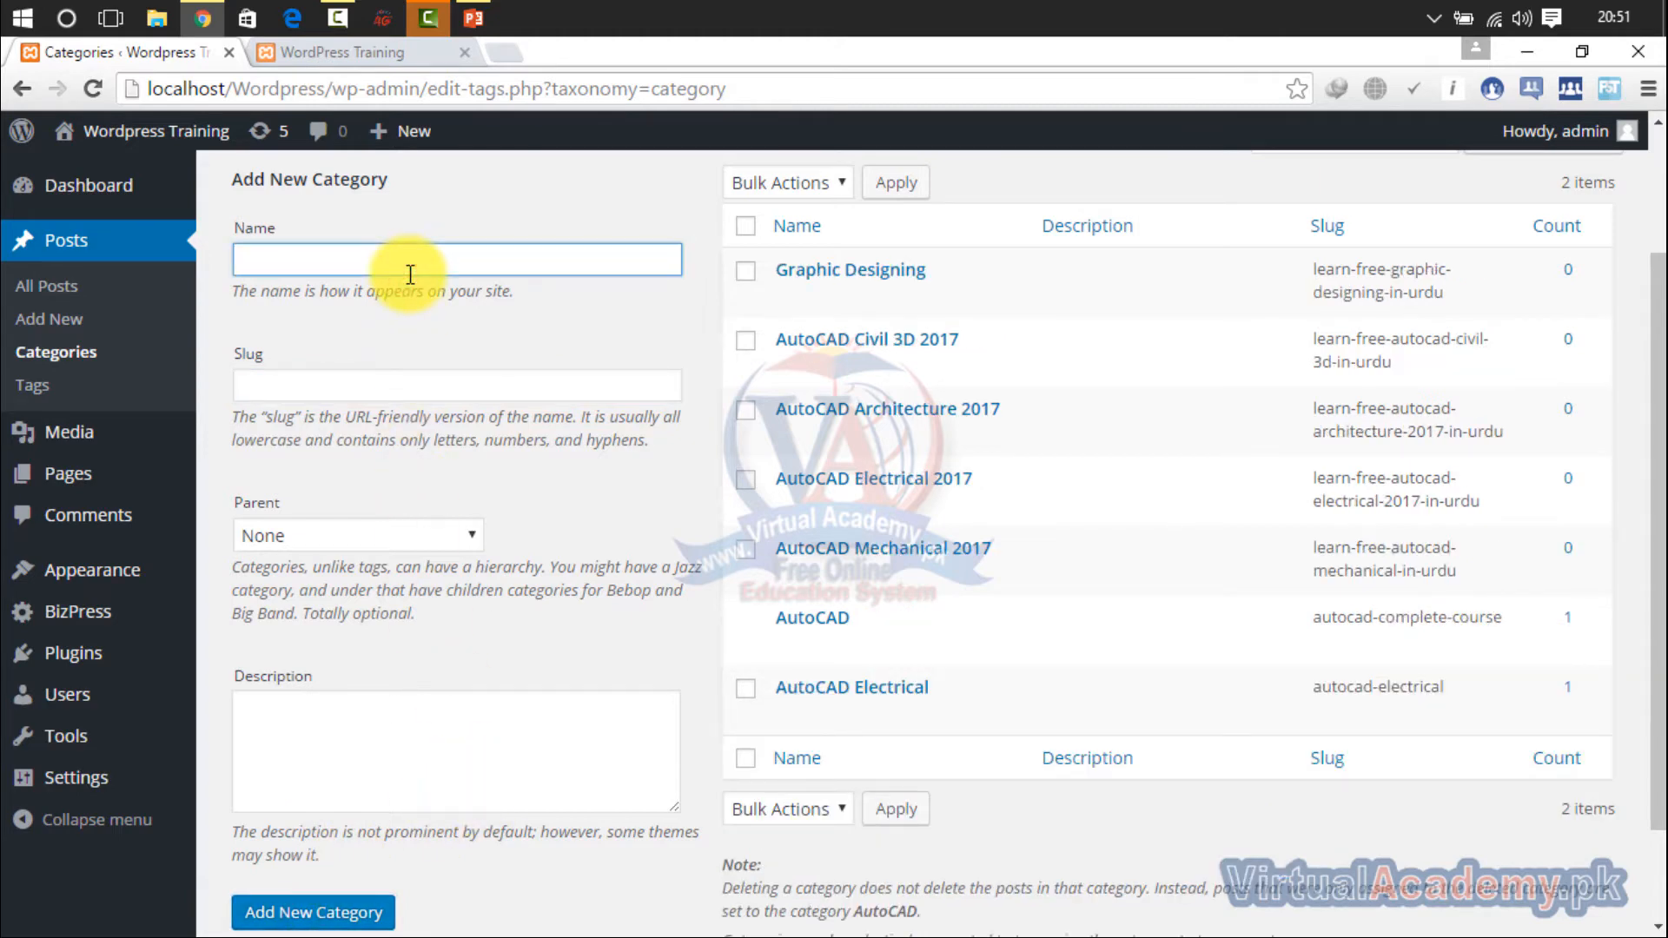
text(Photoshop CC)
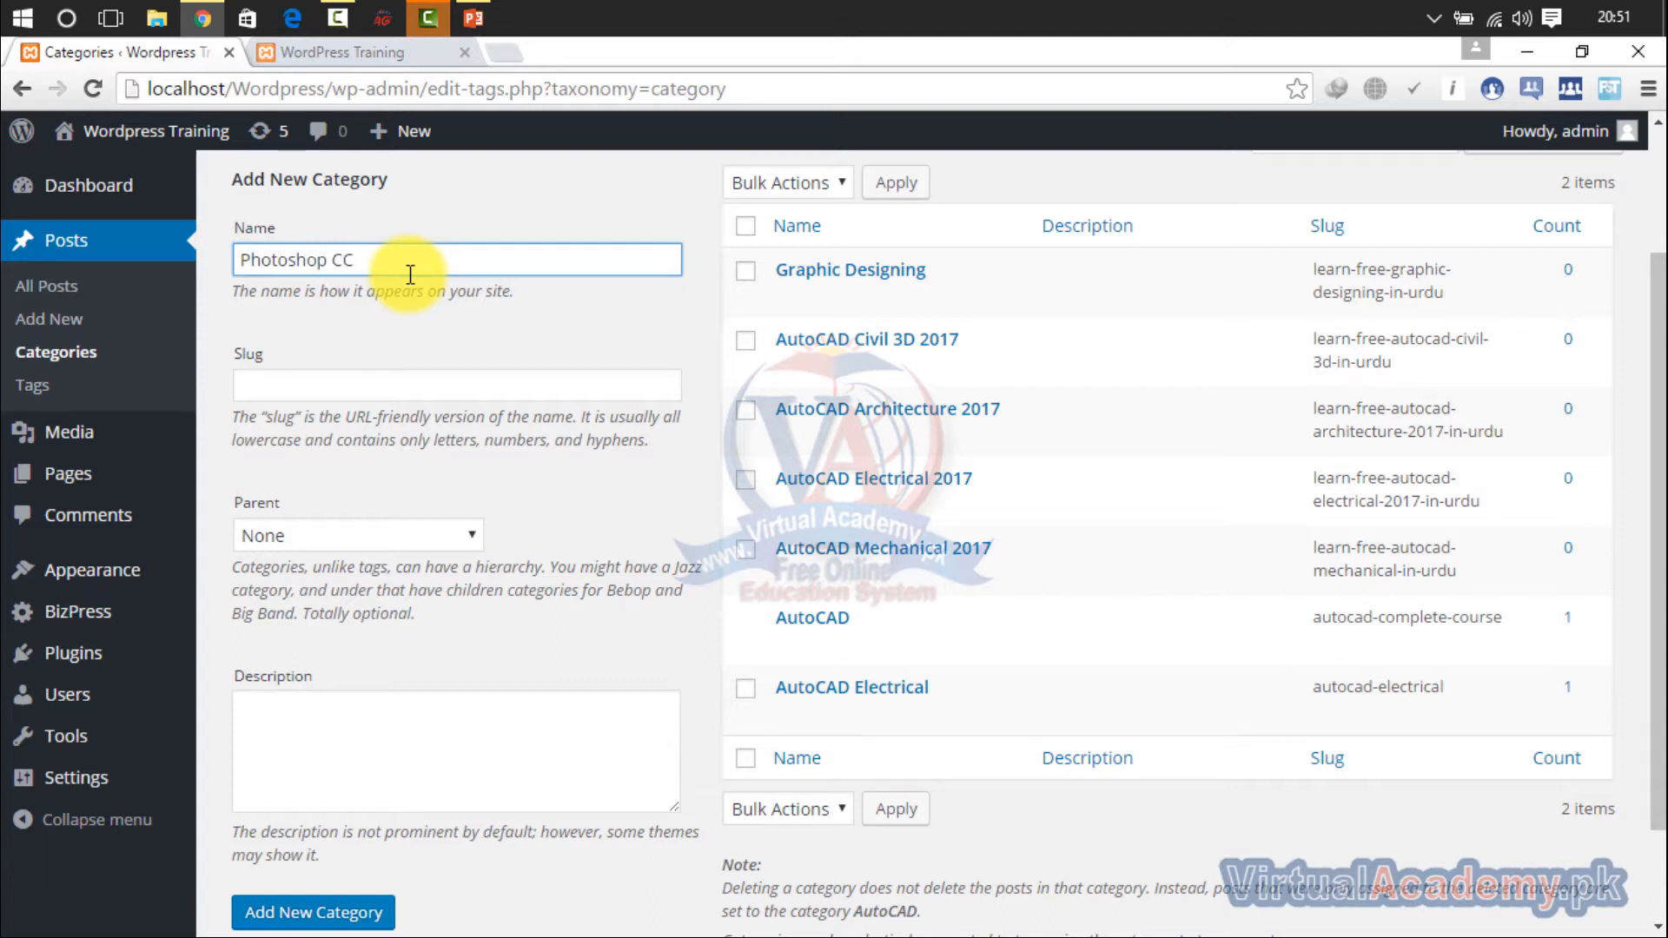
click(367, 382)
text(Learn)
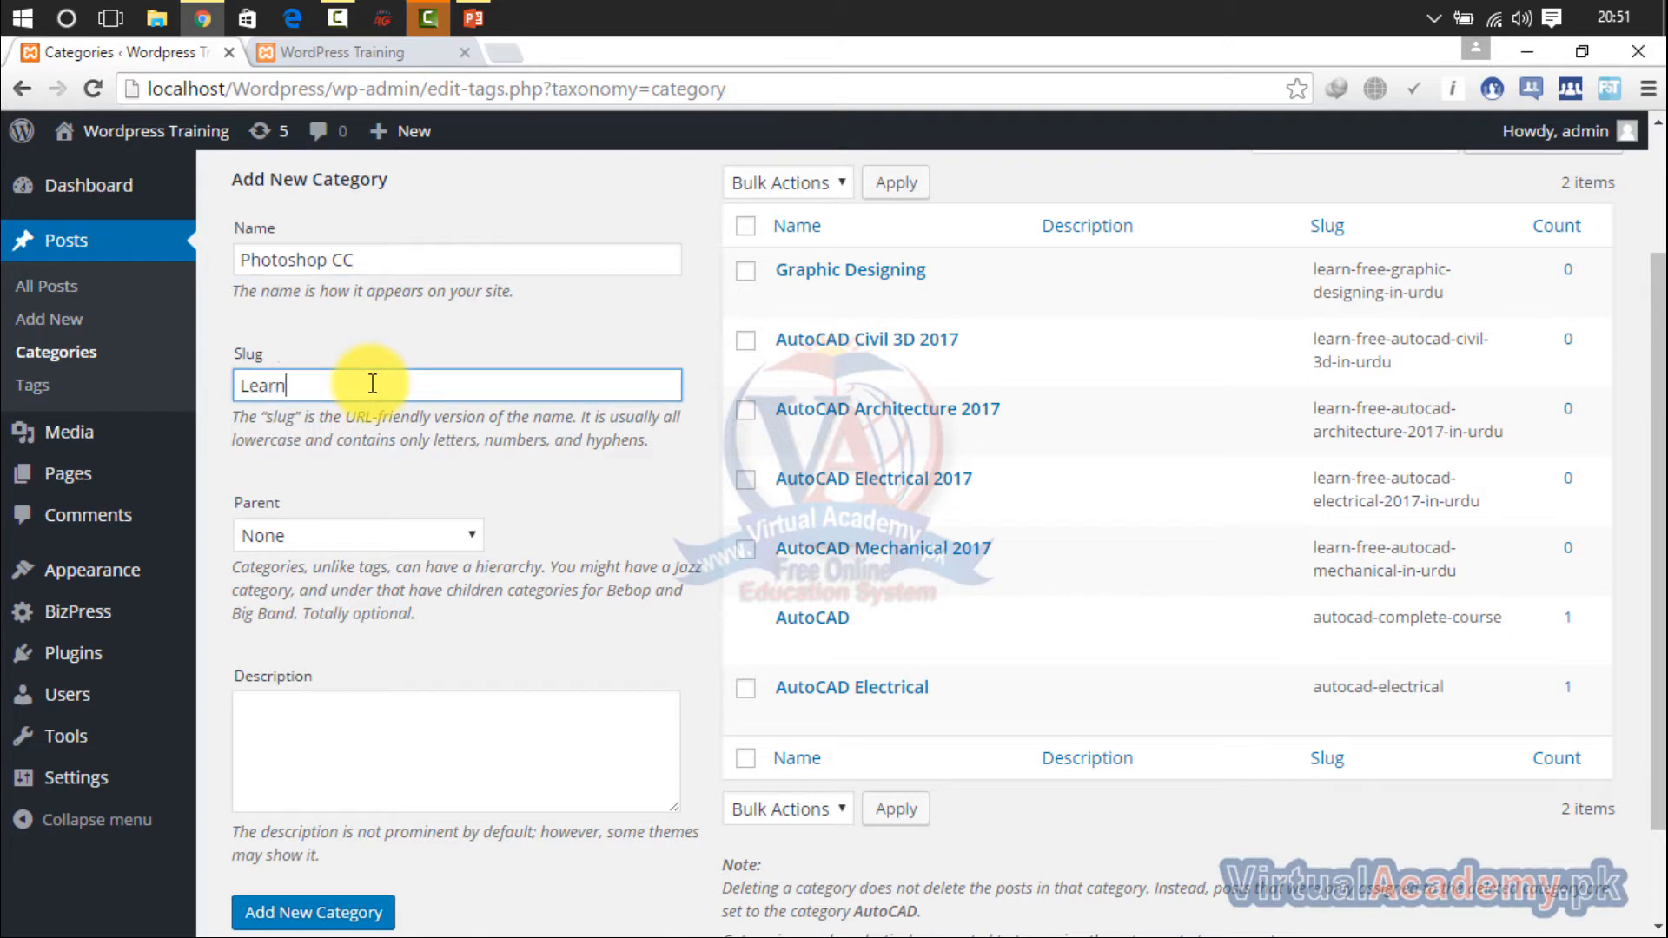
text( free PhotoShop CC)
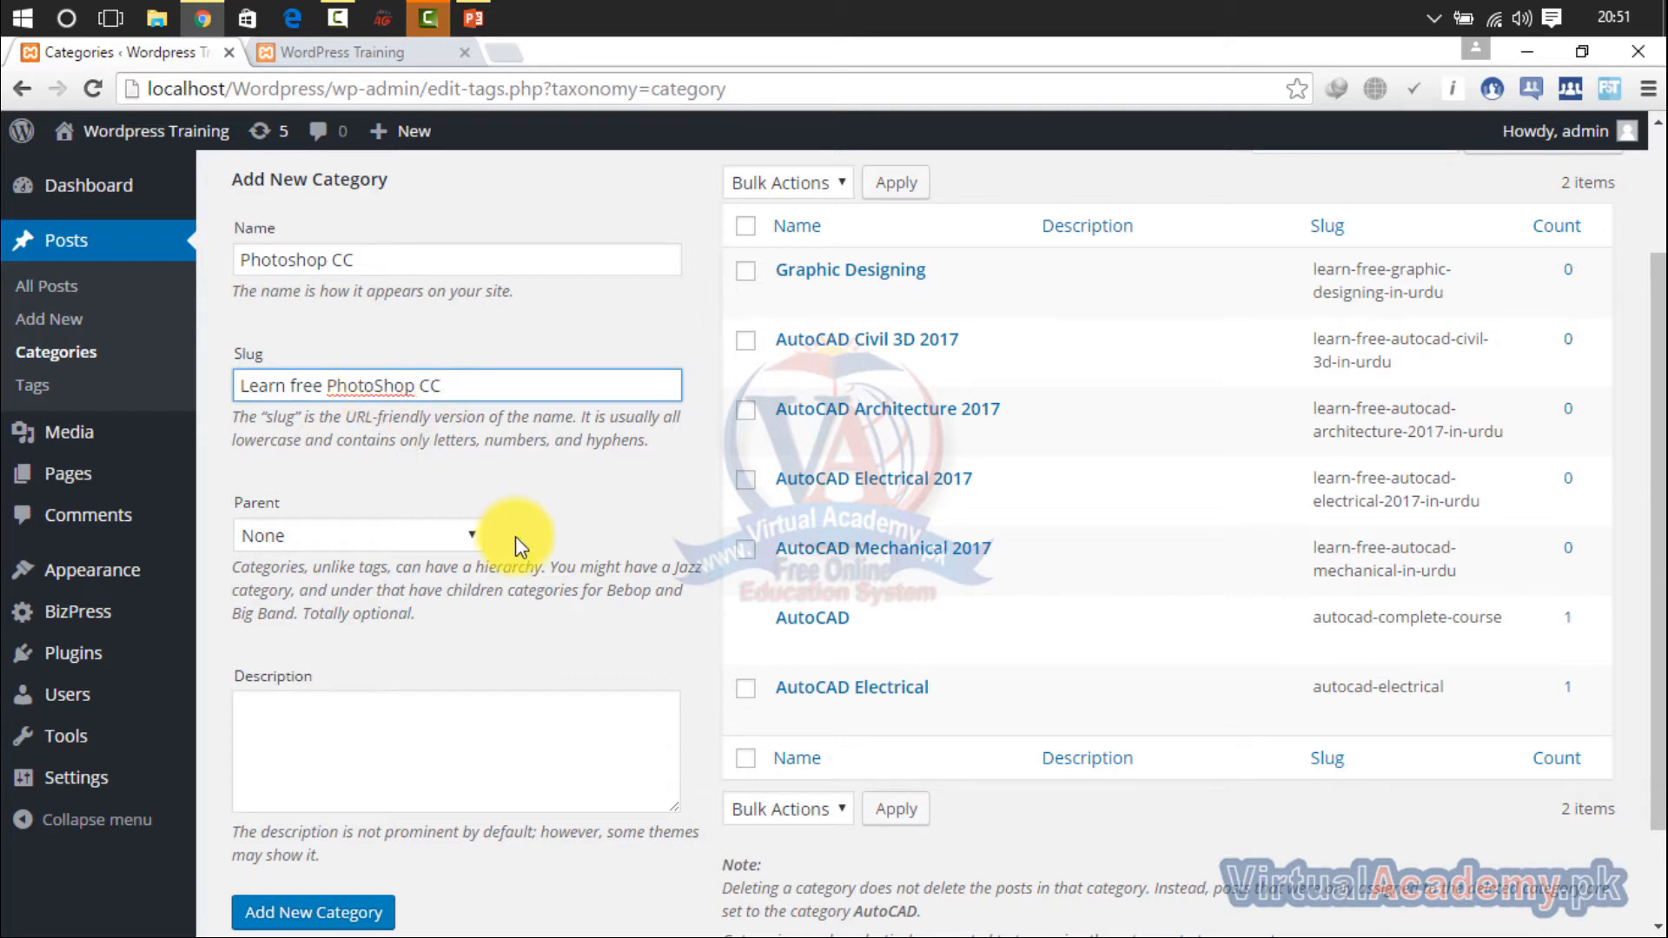
text( i)
key(BackSpace)
text(in Urdu)
drag(513, 384, 240, 439)
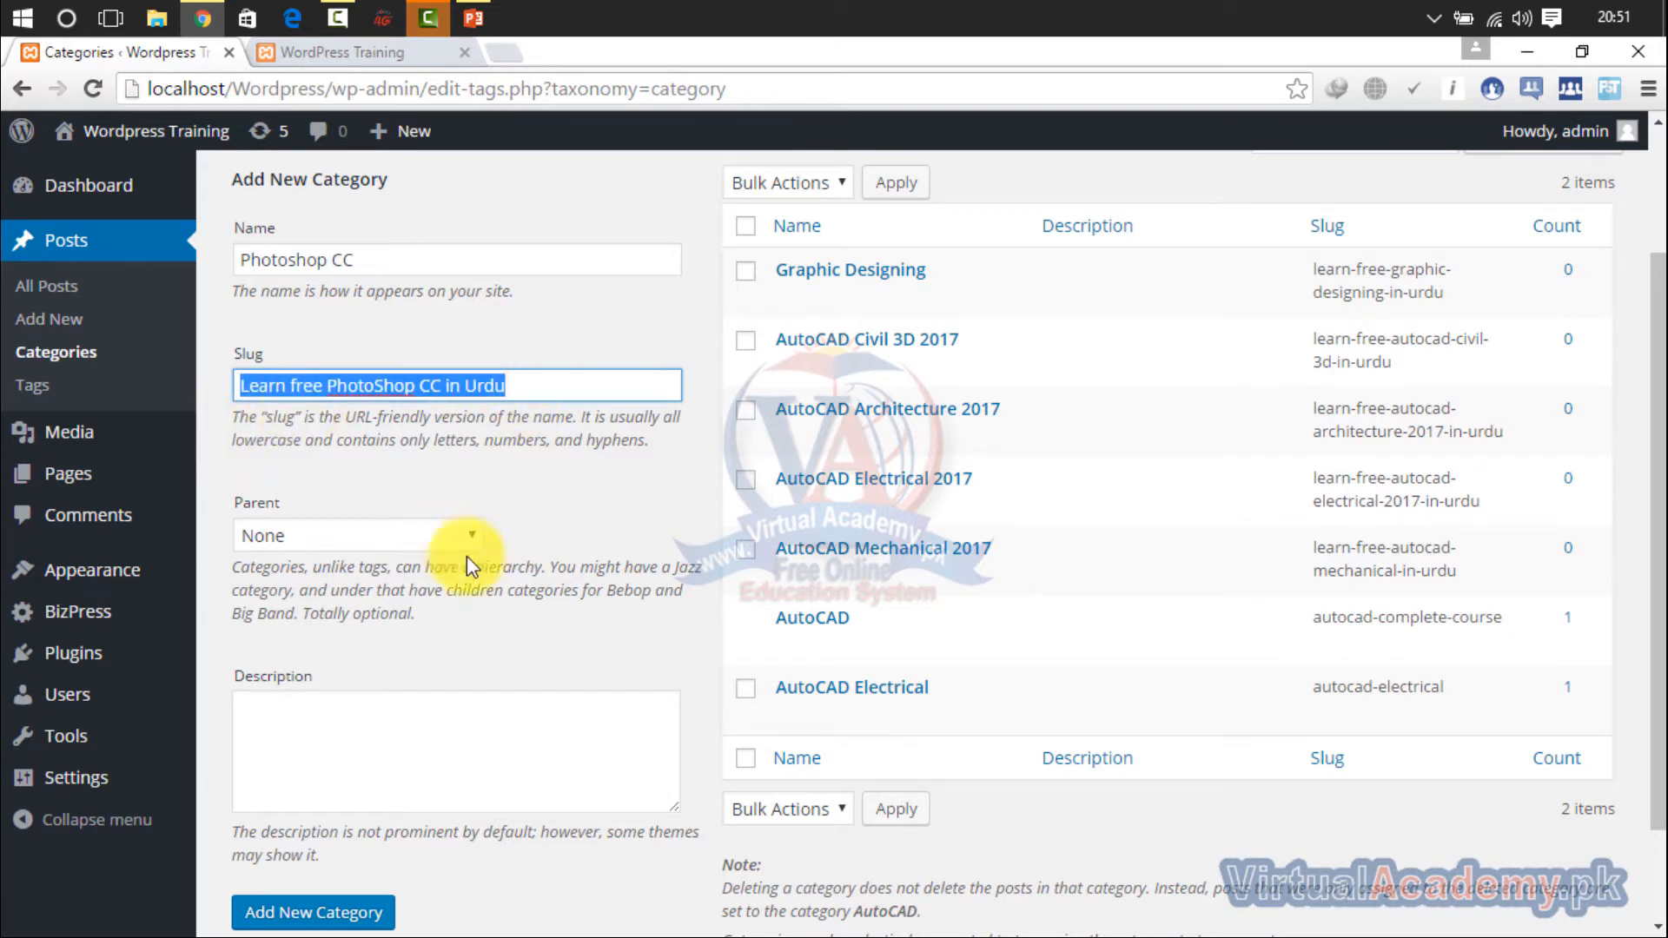
click(352, 908)
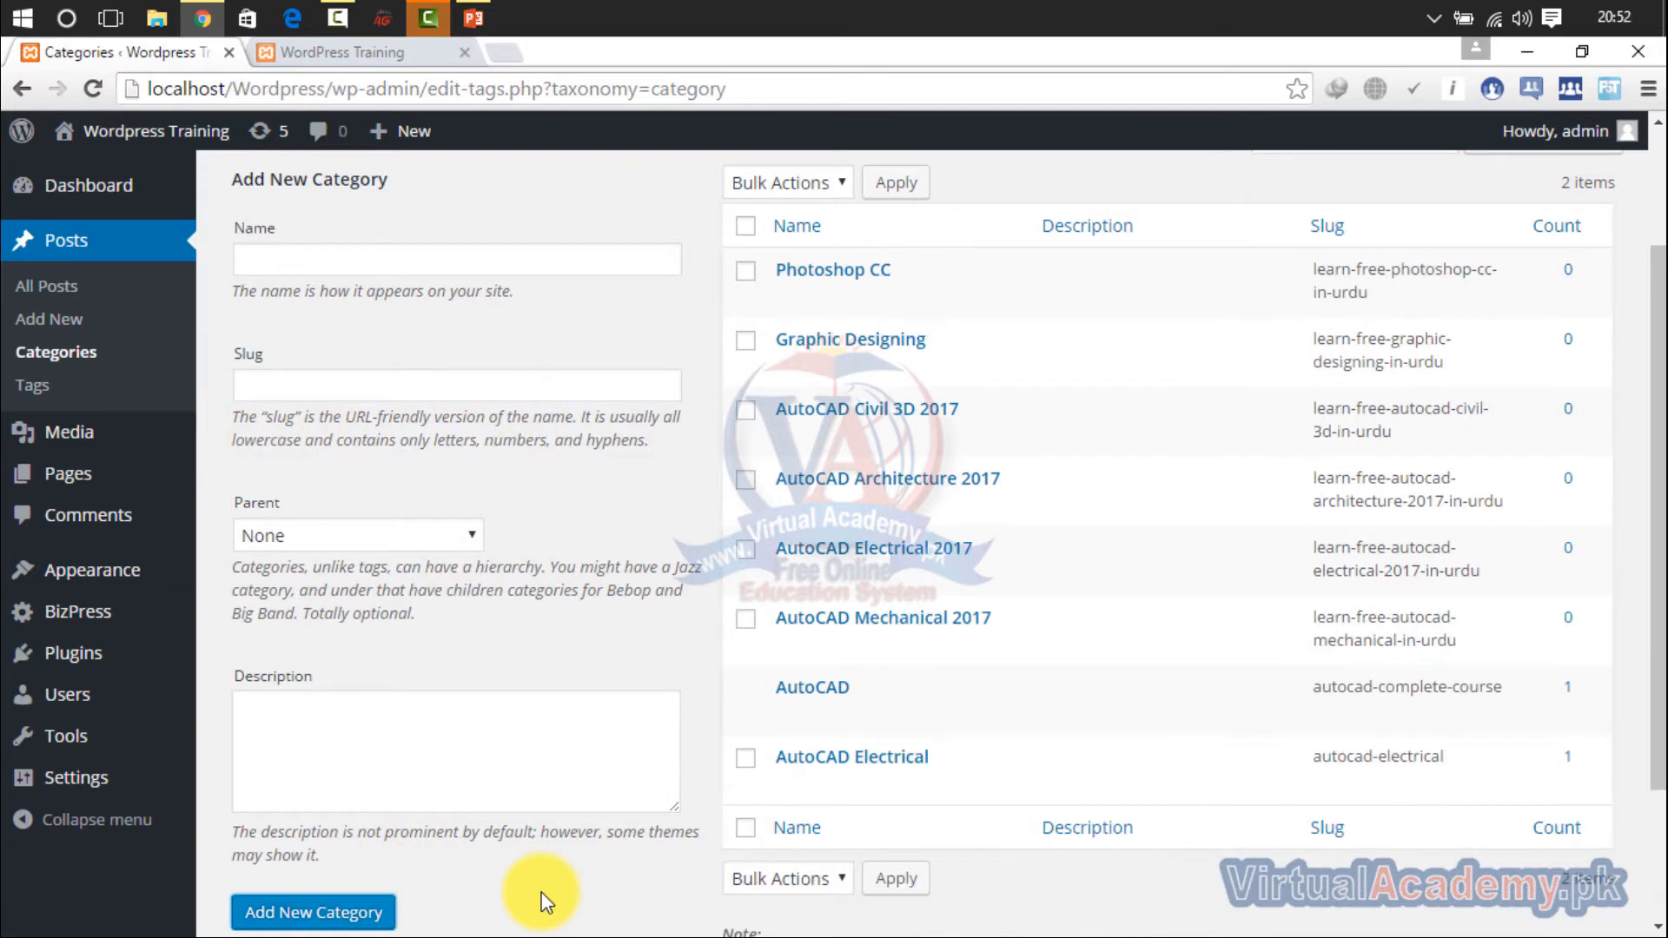
Step: Add a category named "Coral Draw X7", reusing the copied slug text changed to "Learn free Coral Draw X7 in Urdu"
click(438, 274)
text(Co)
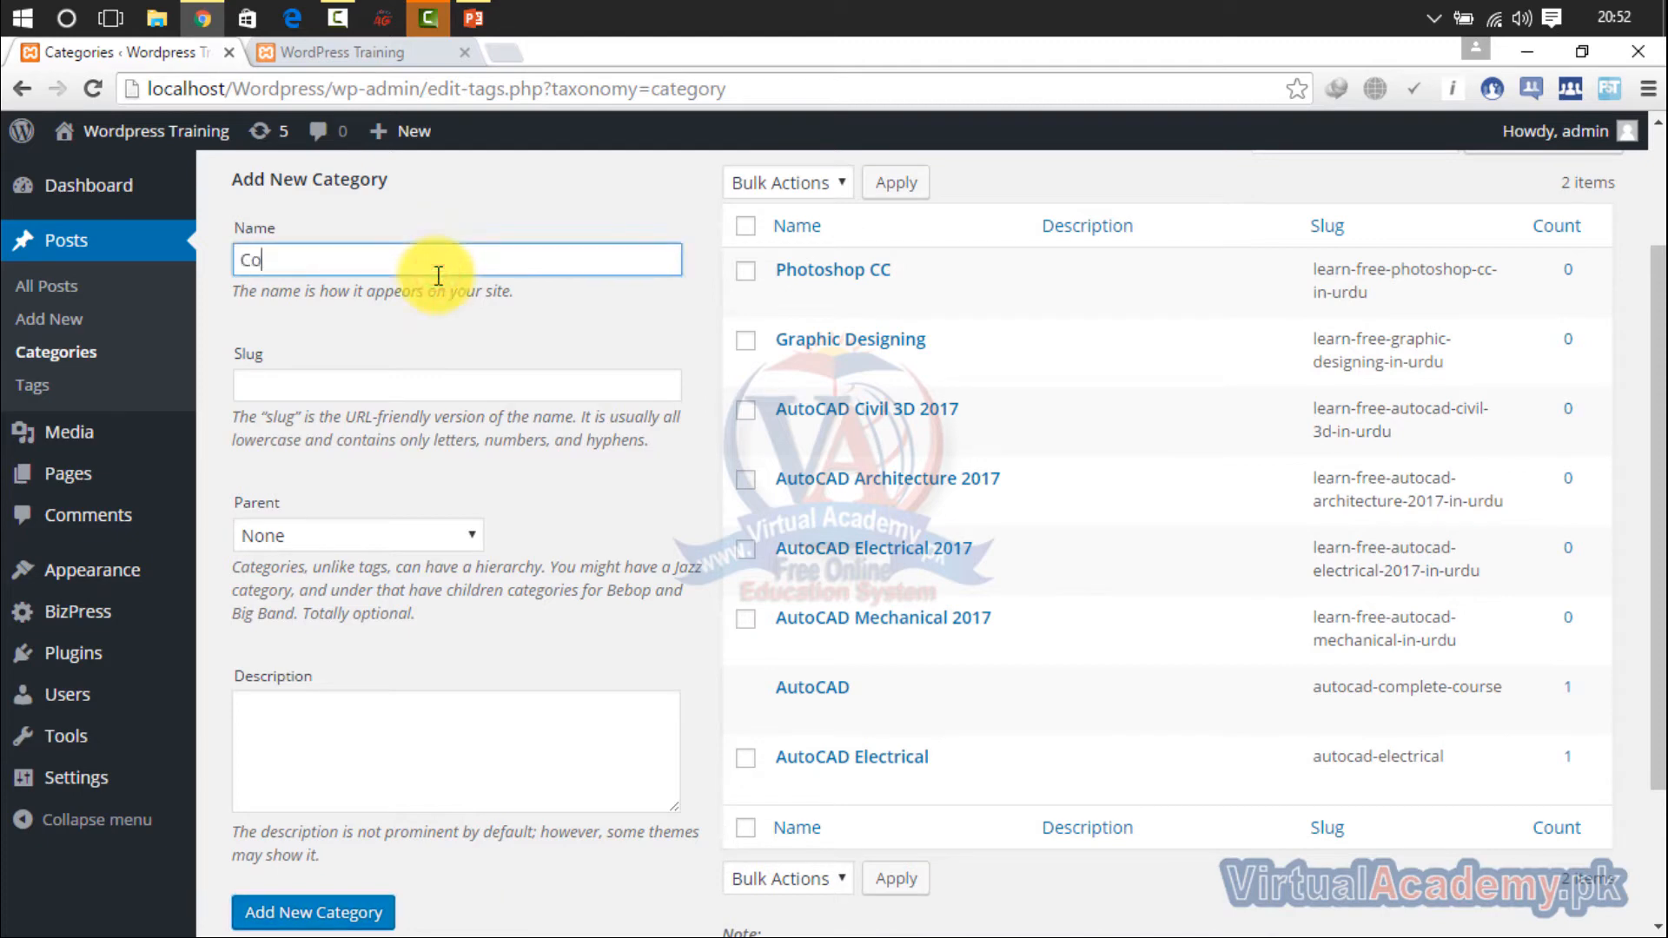
text(ral Draw X7)
click(428, 384)
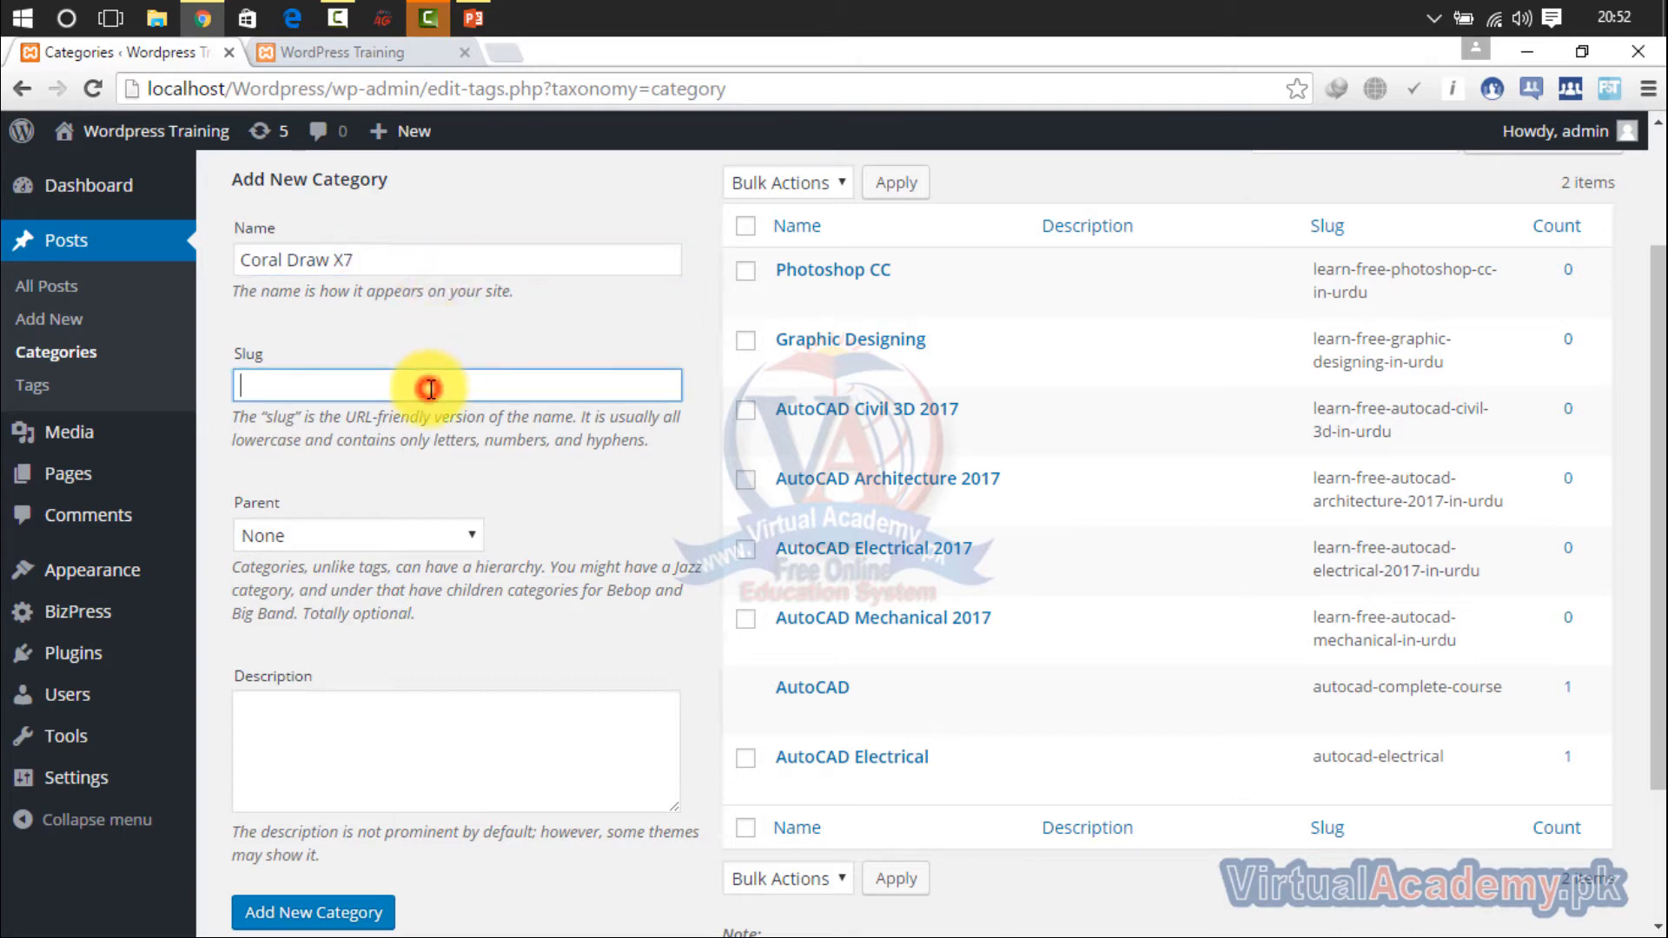
text(Learn free PhotoShop CC in Urdu)
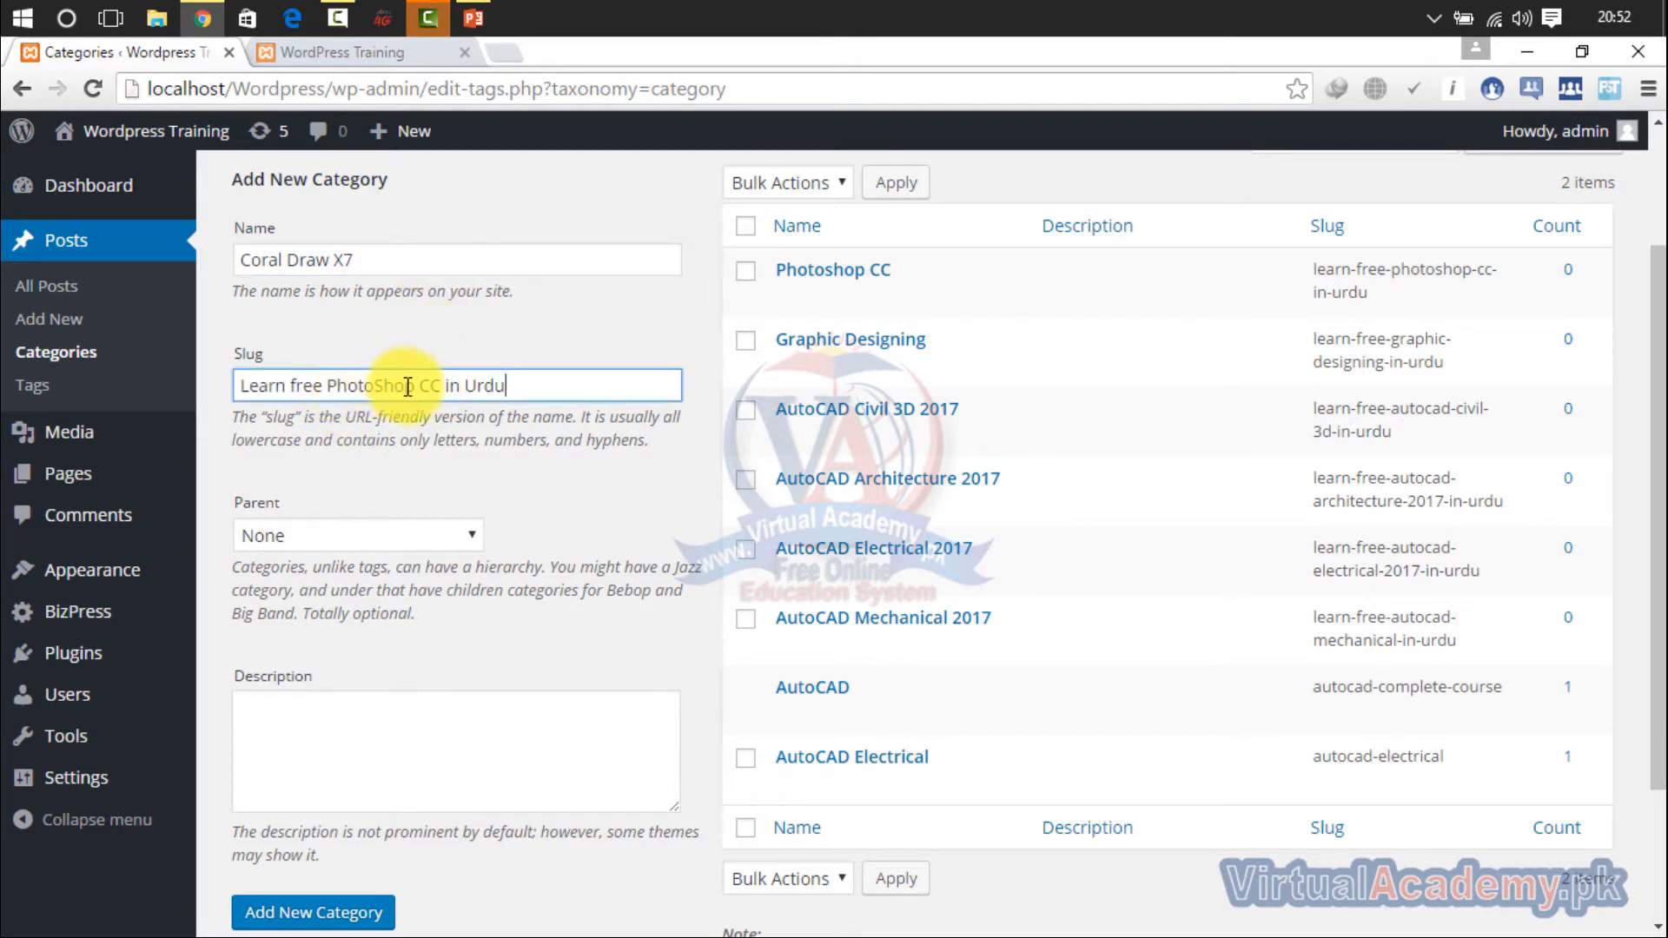
drag(440, 386, 360, 388)
drag(336, 391, 326, 388)
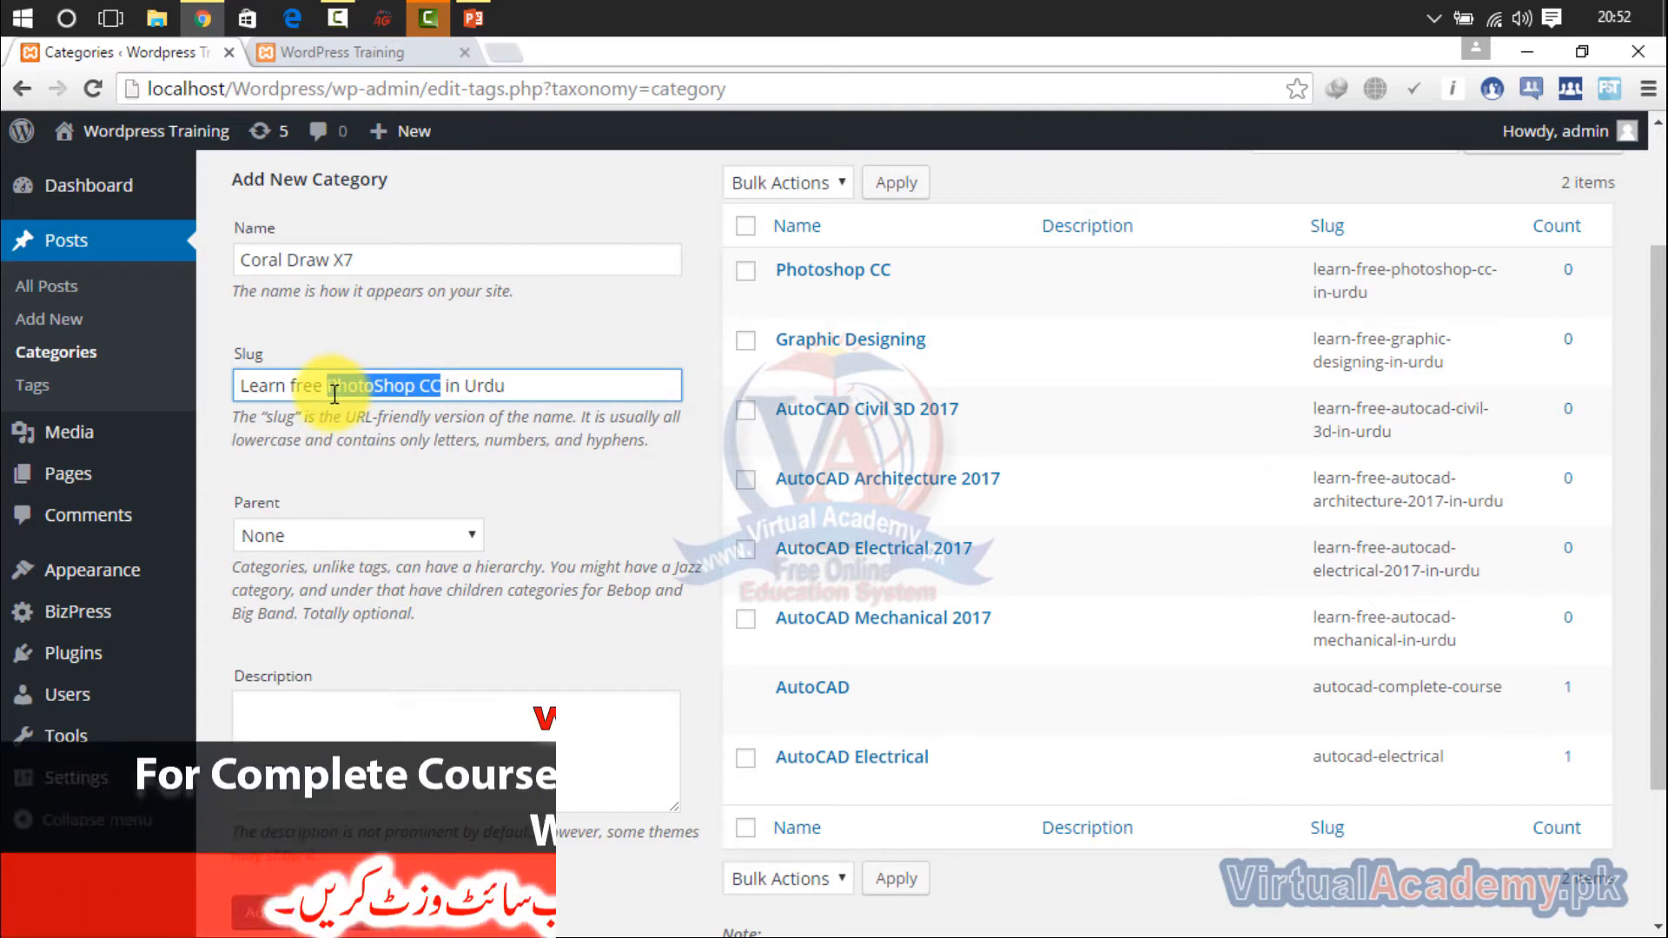
text(Coral)
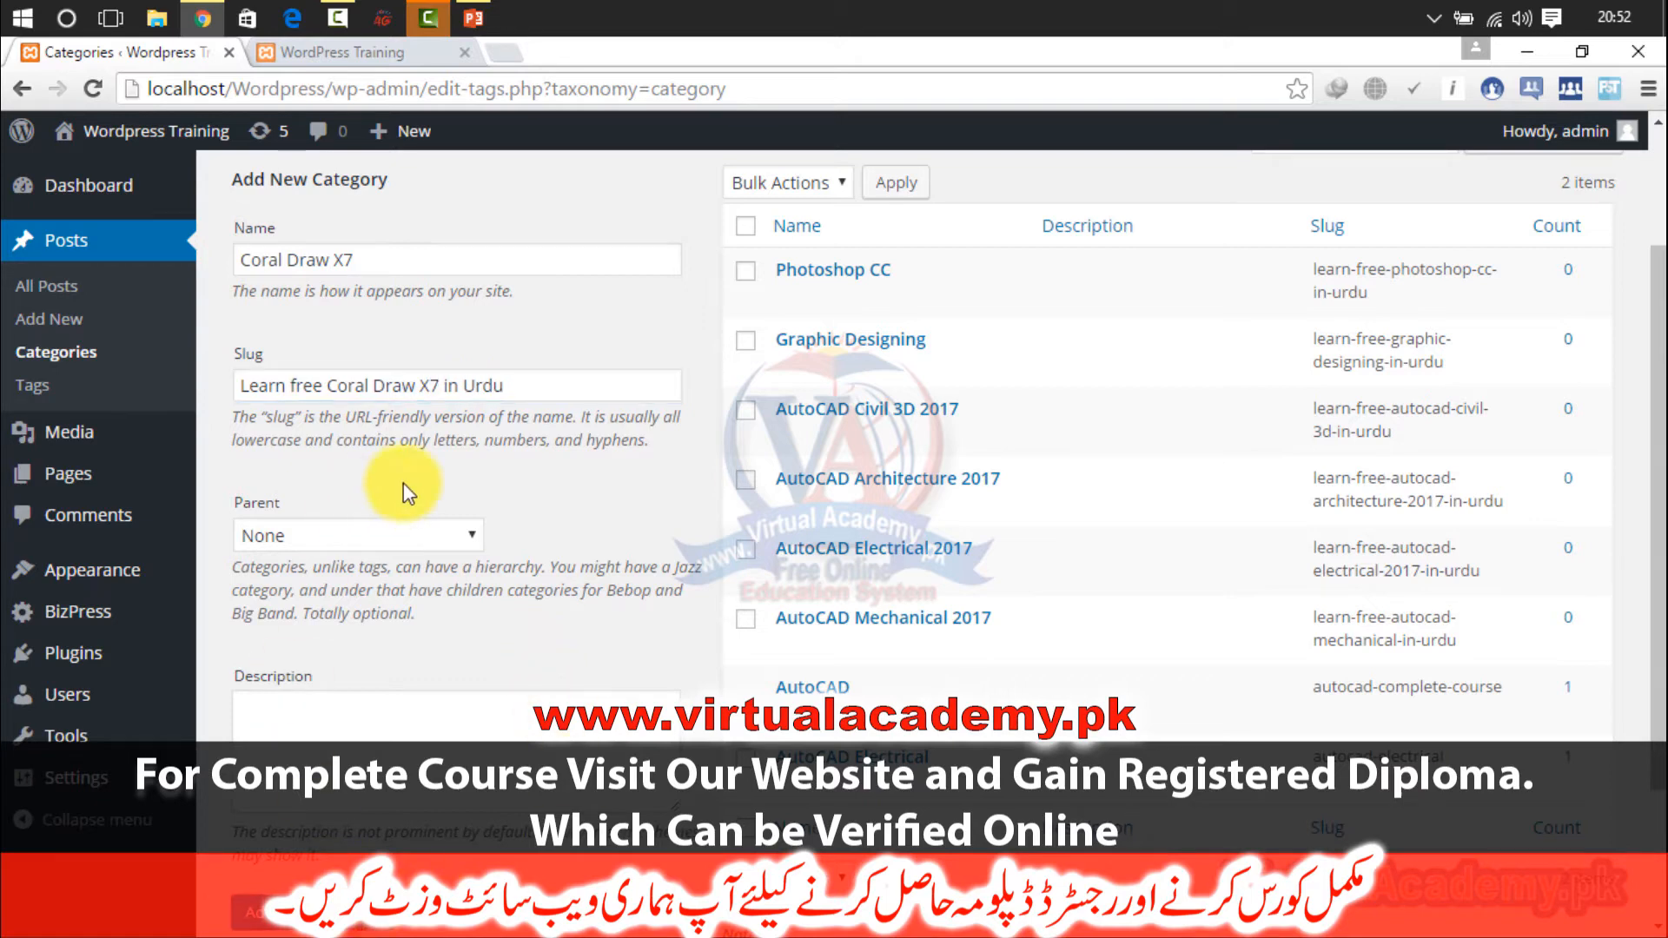
Step: Add a category named "Inpage" with the slug "Learn free Inpage in Urdu"
click(374, 263)
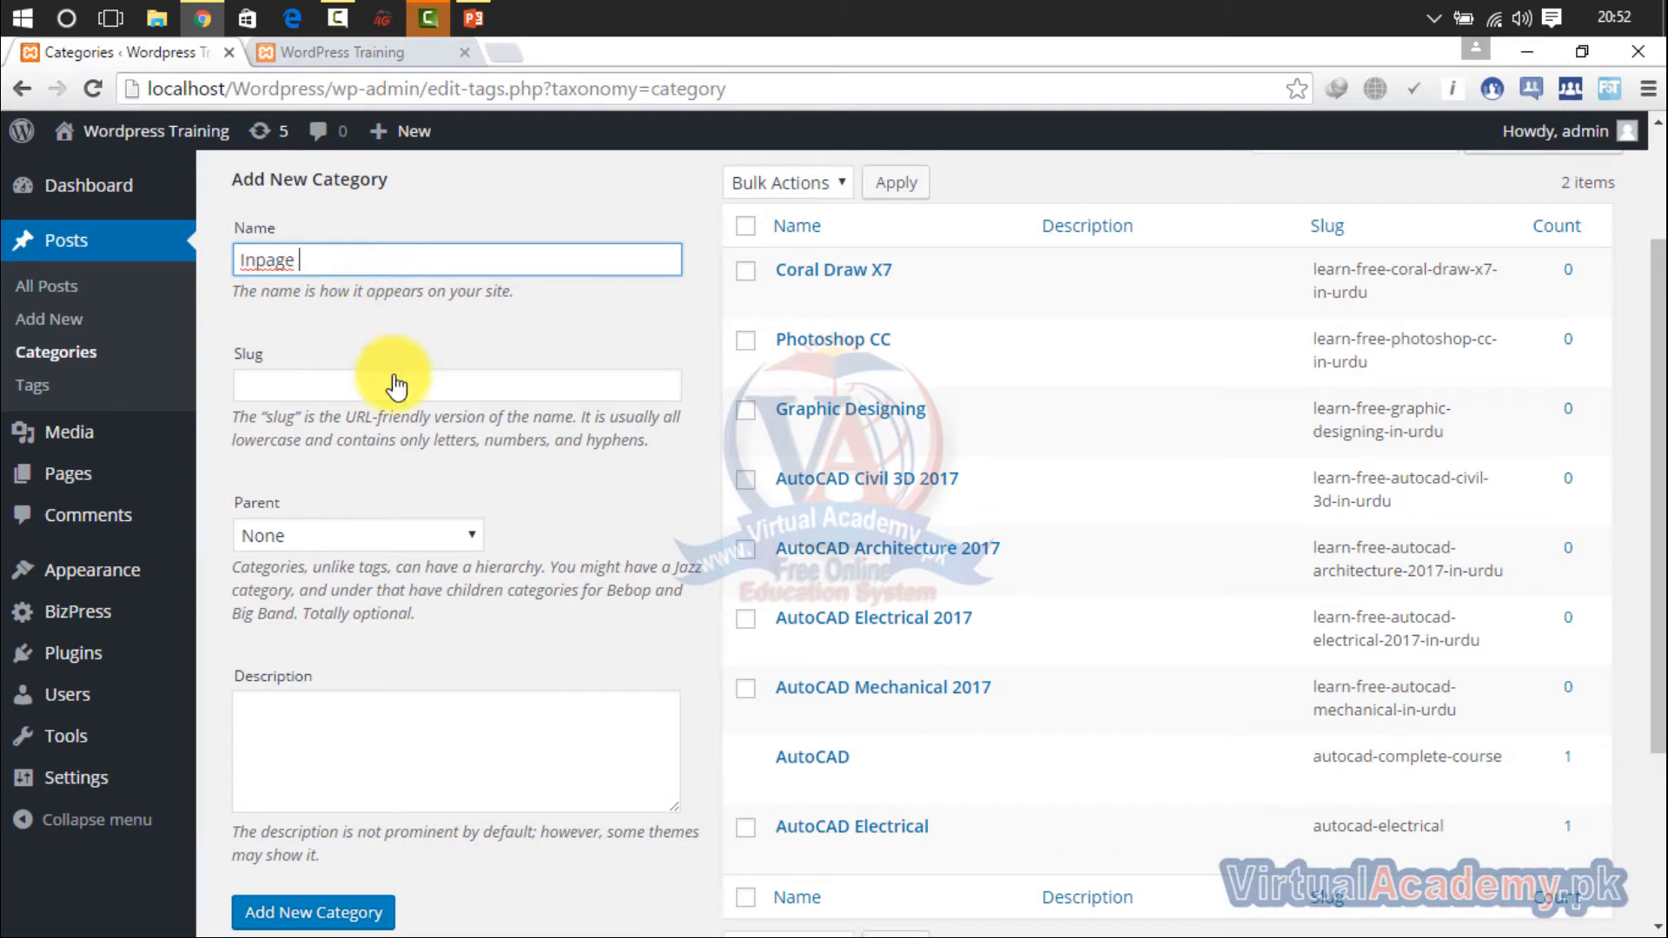
click(398, 408)
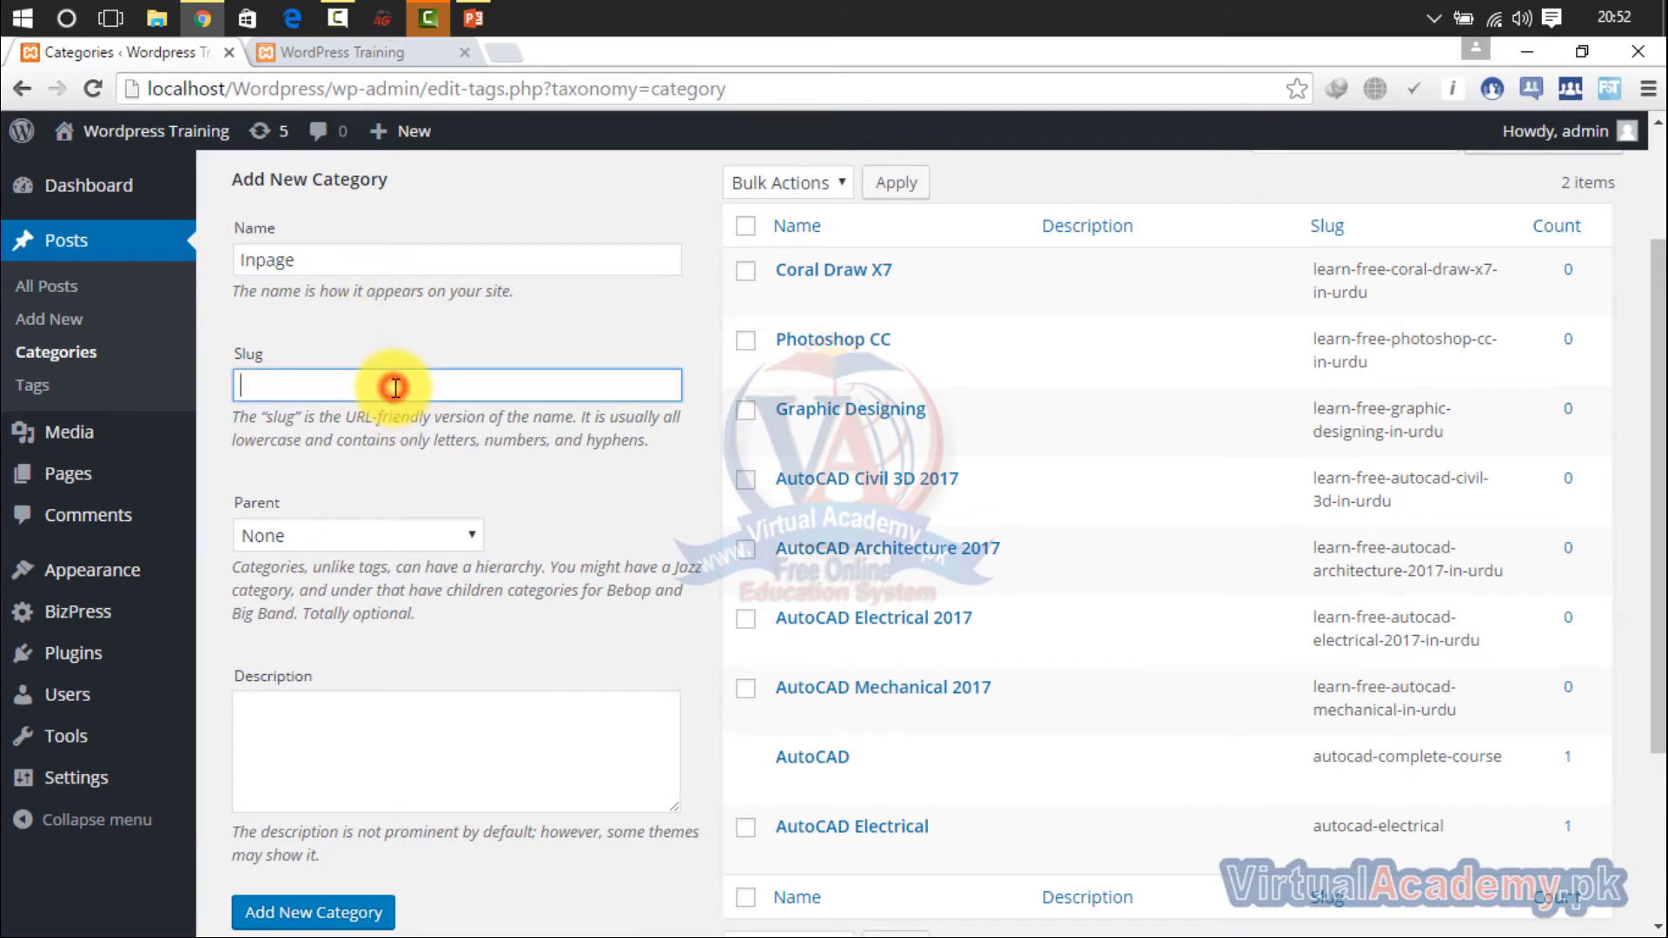
drag(444, 385, 326, 398)
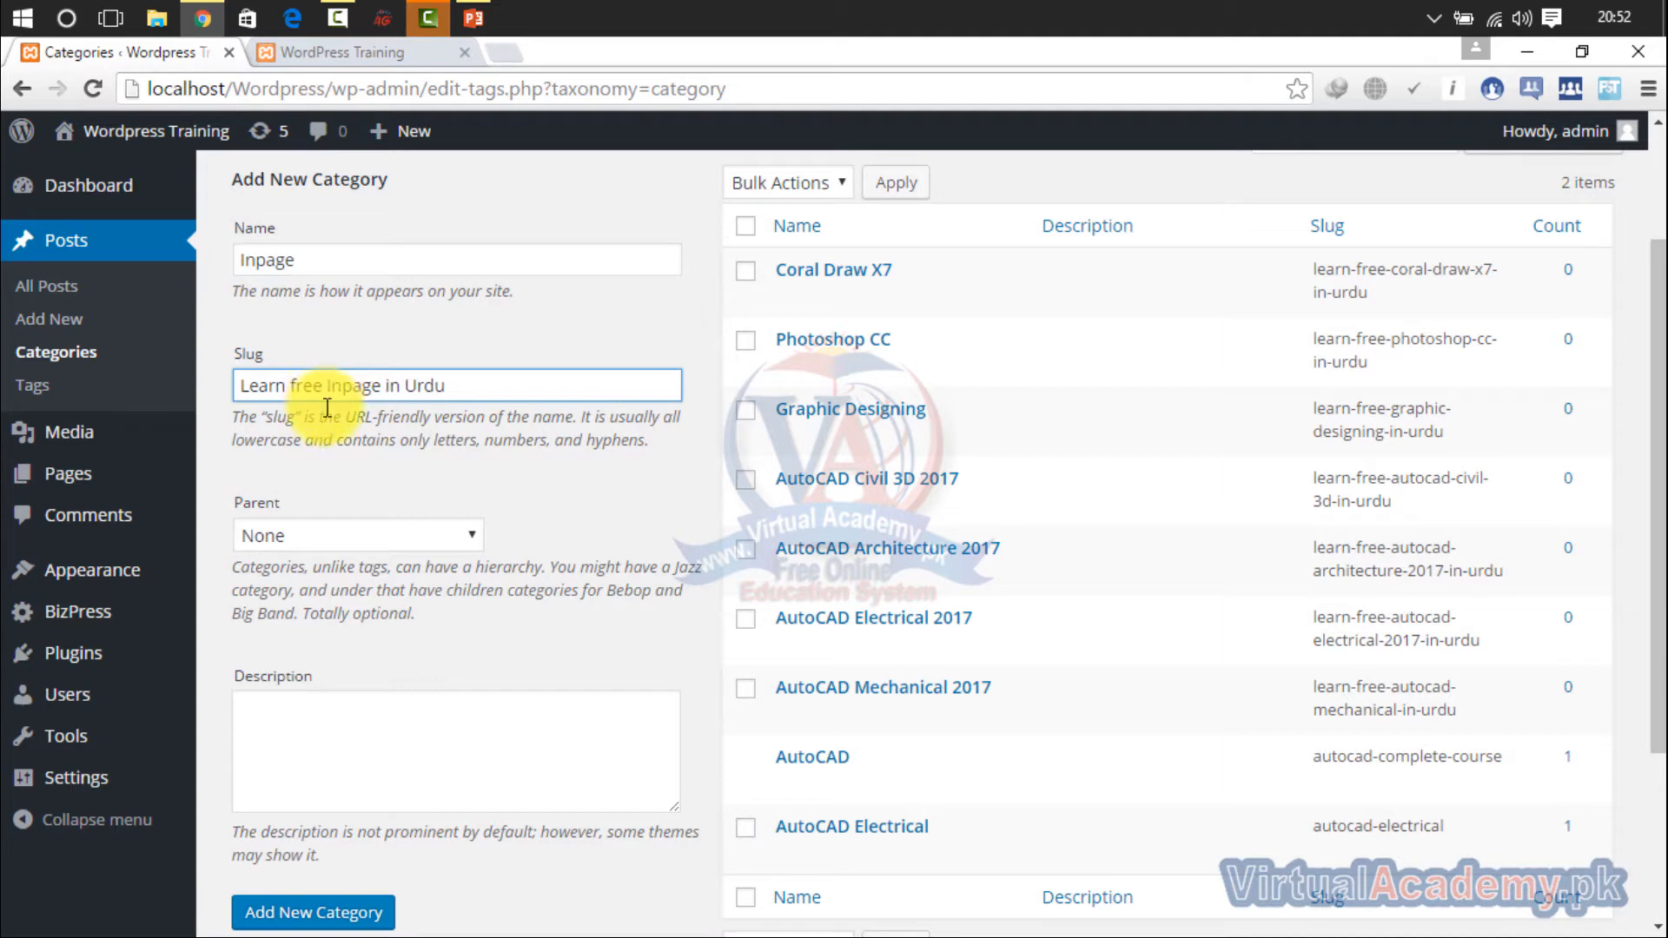
click(328, 912)
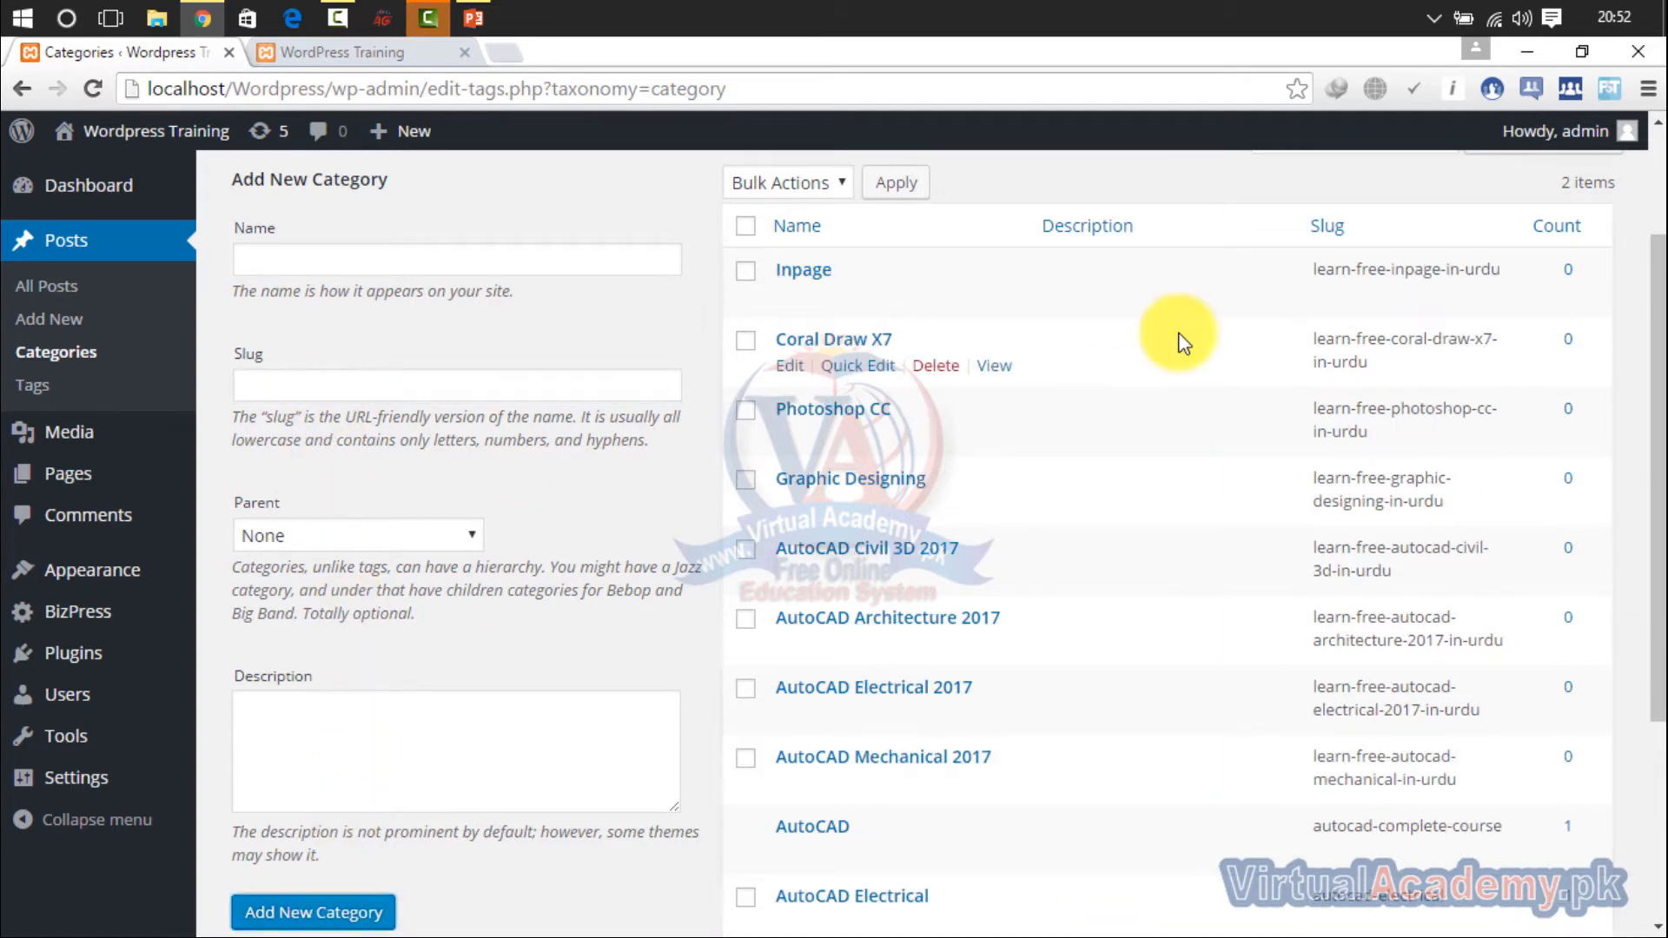
Step: Look through the category list and reload it by applying the bulk actions with no category selected
drag(1656, 457, 1656, 673)
right_click(1663, 679)
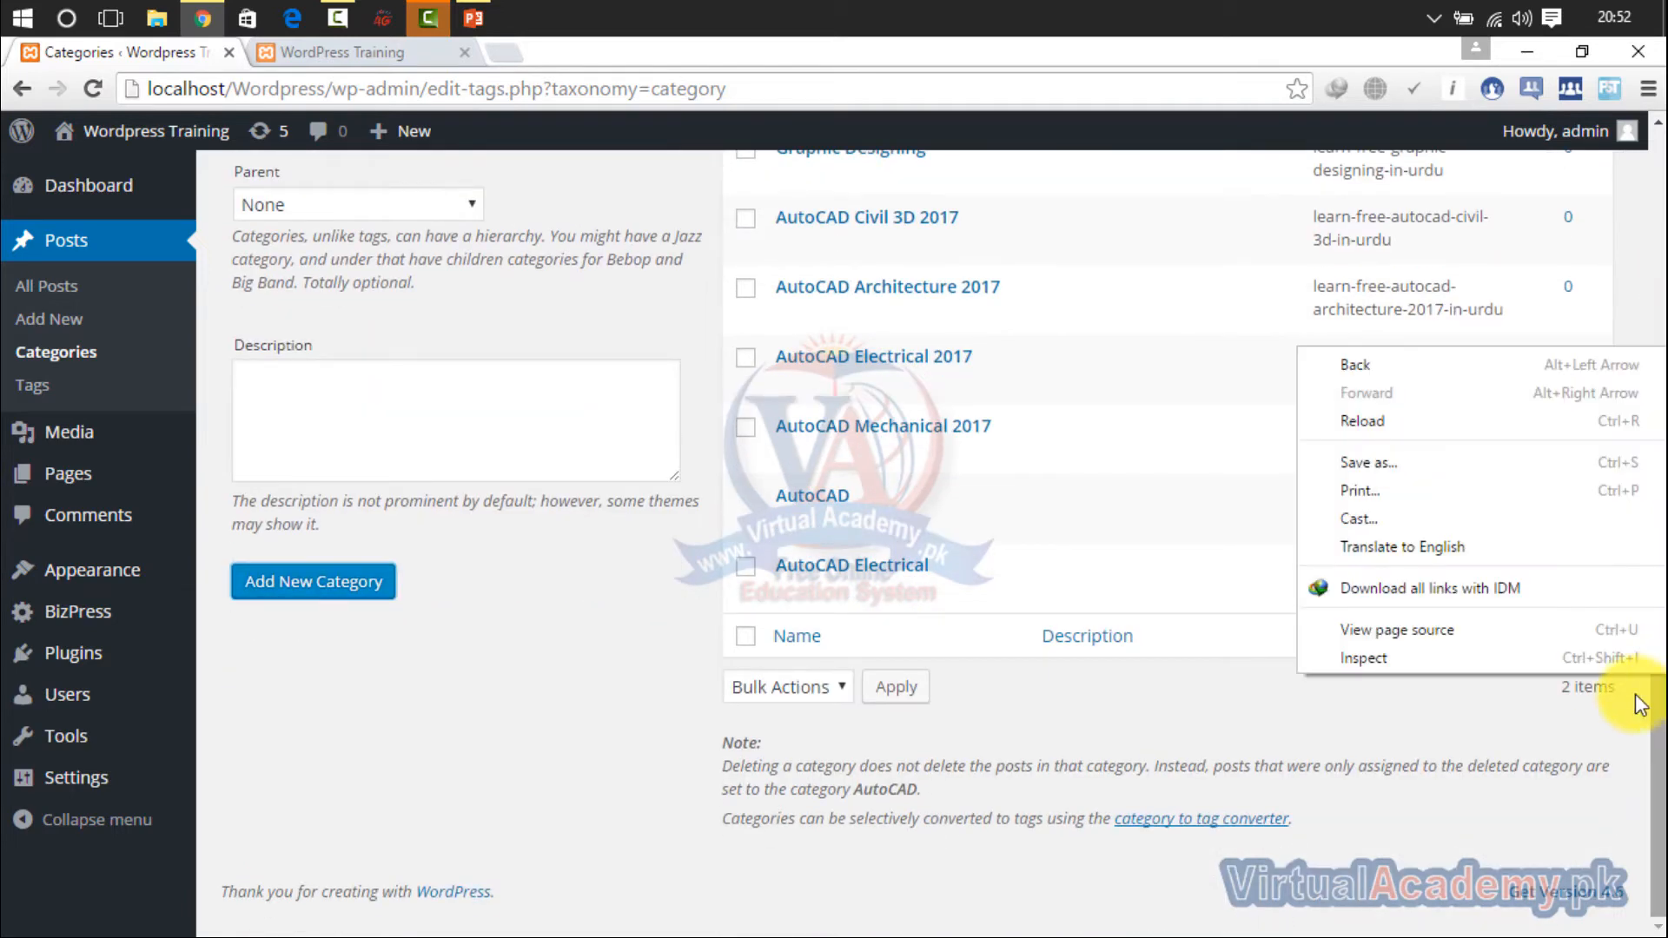
click(900, 691)
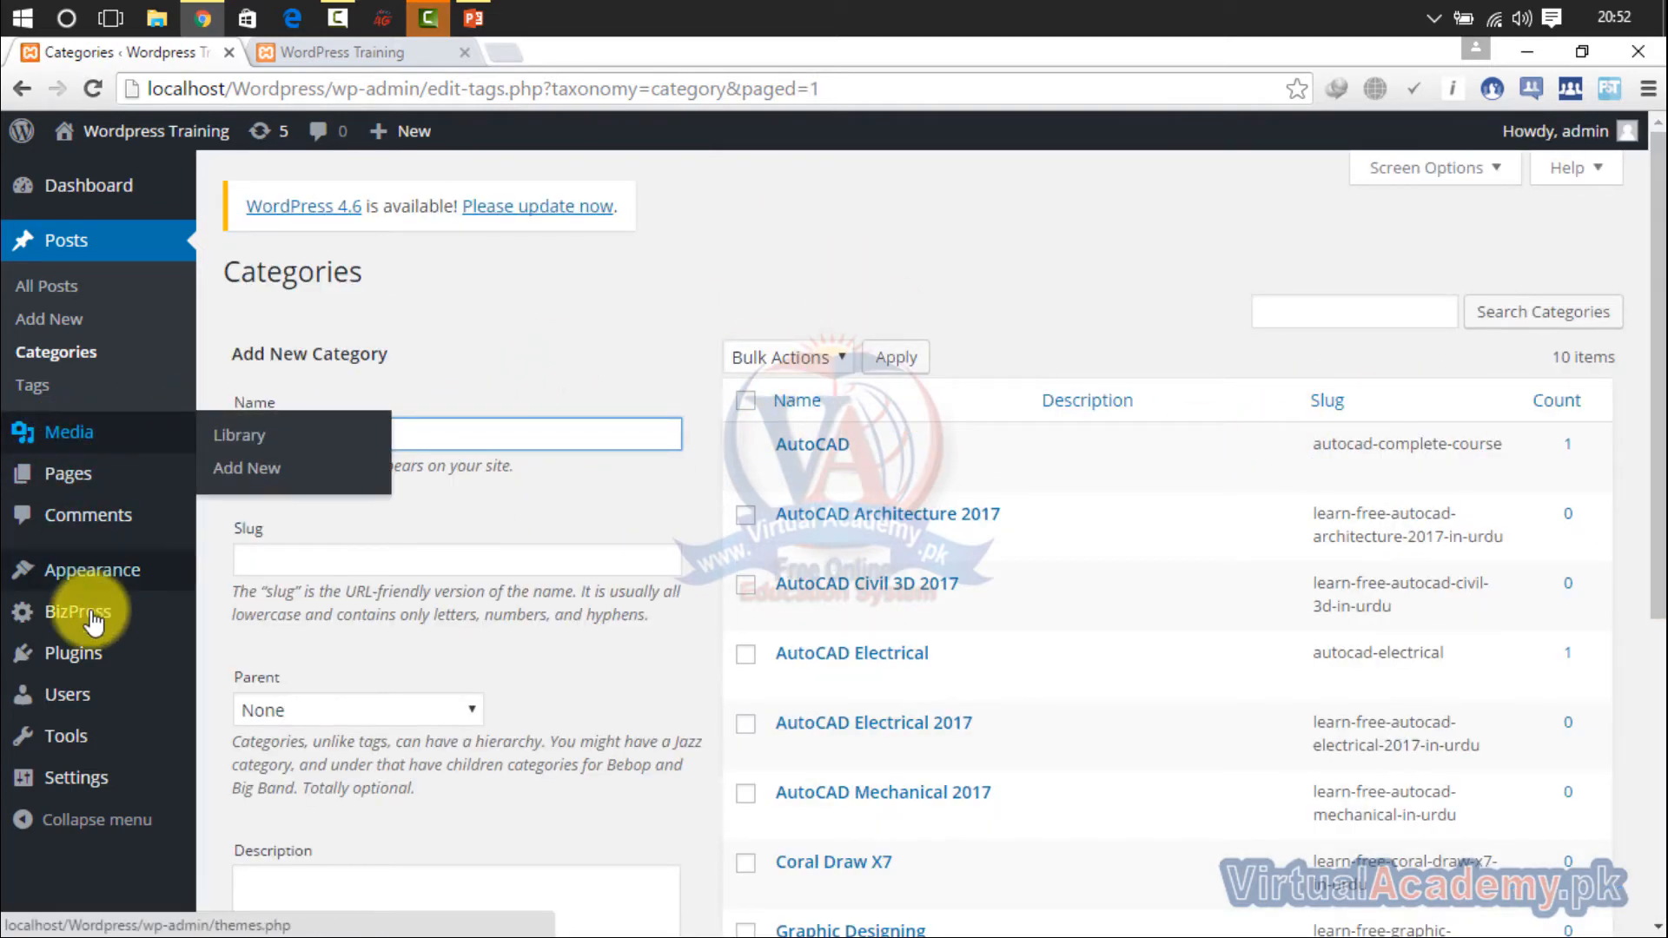
Step: Open the Menus page under Appearance for editing the main menu
mouse_move(83, 711)
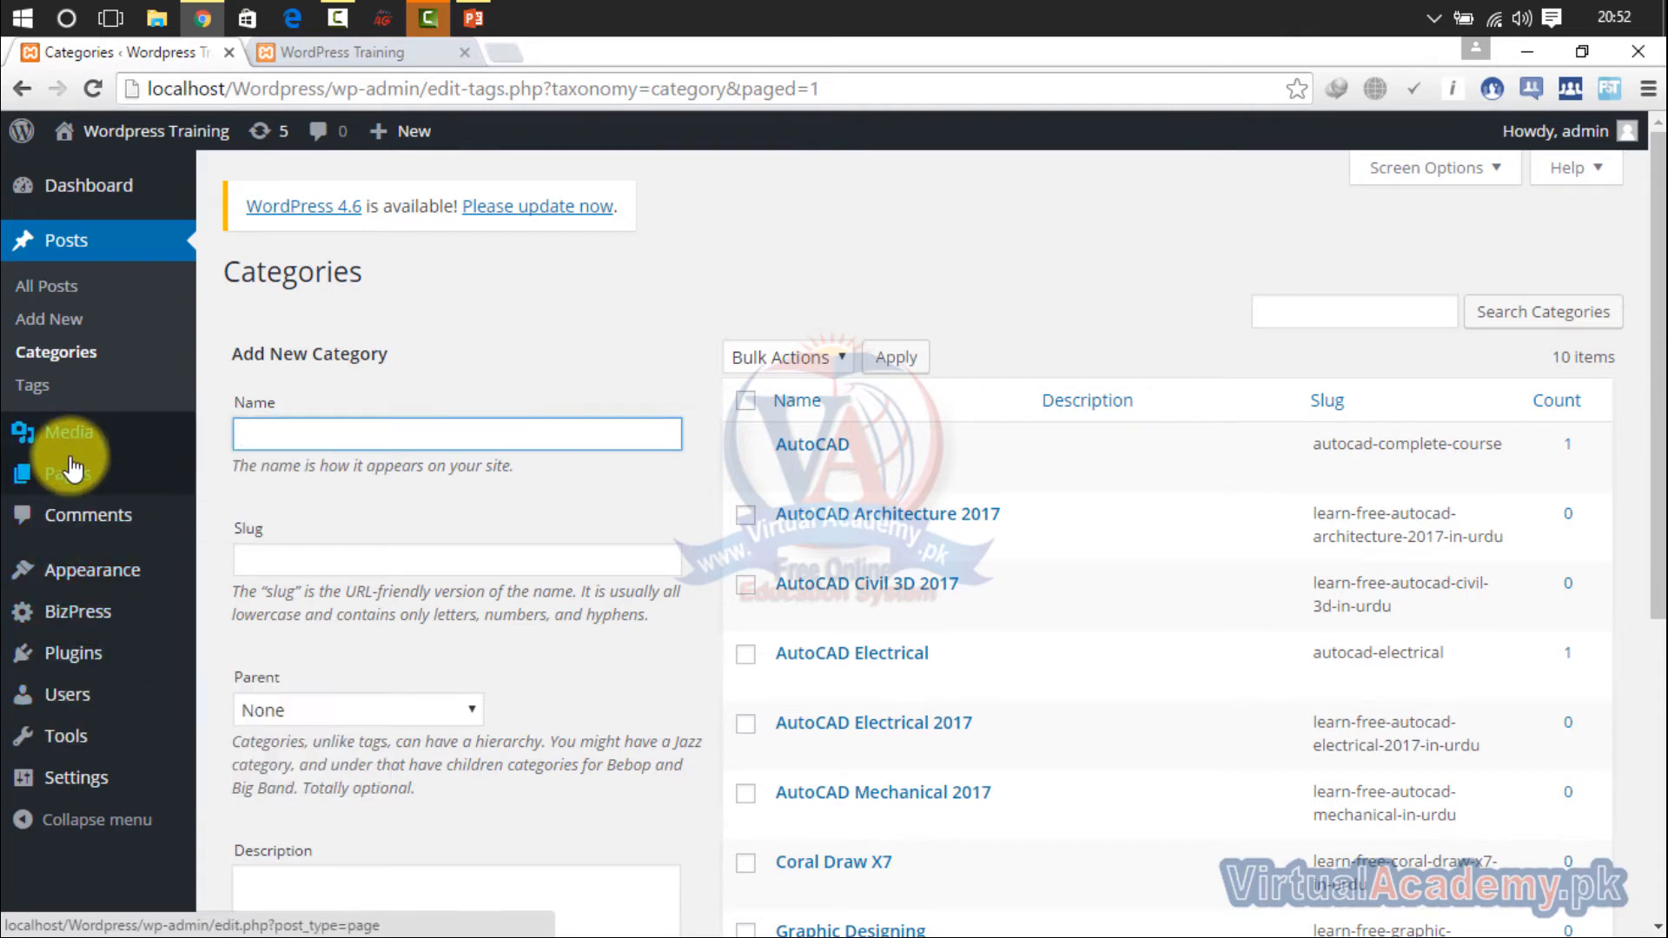
mouse_move(91, 580)
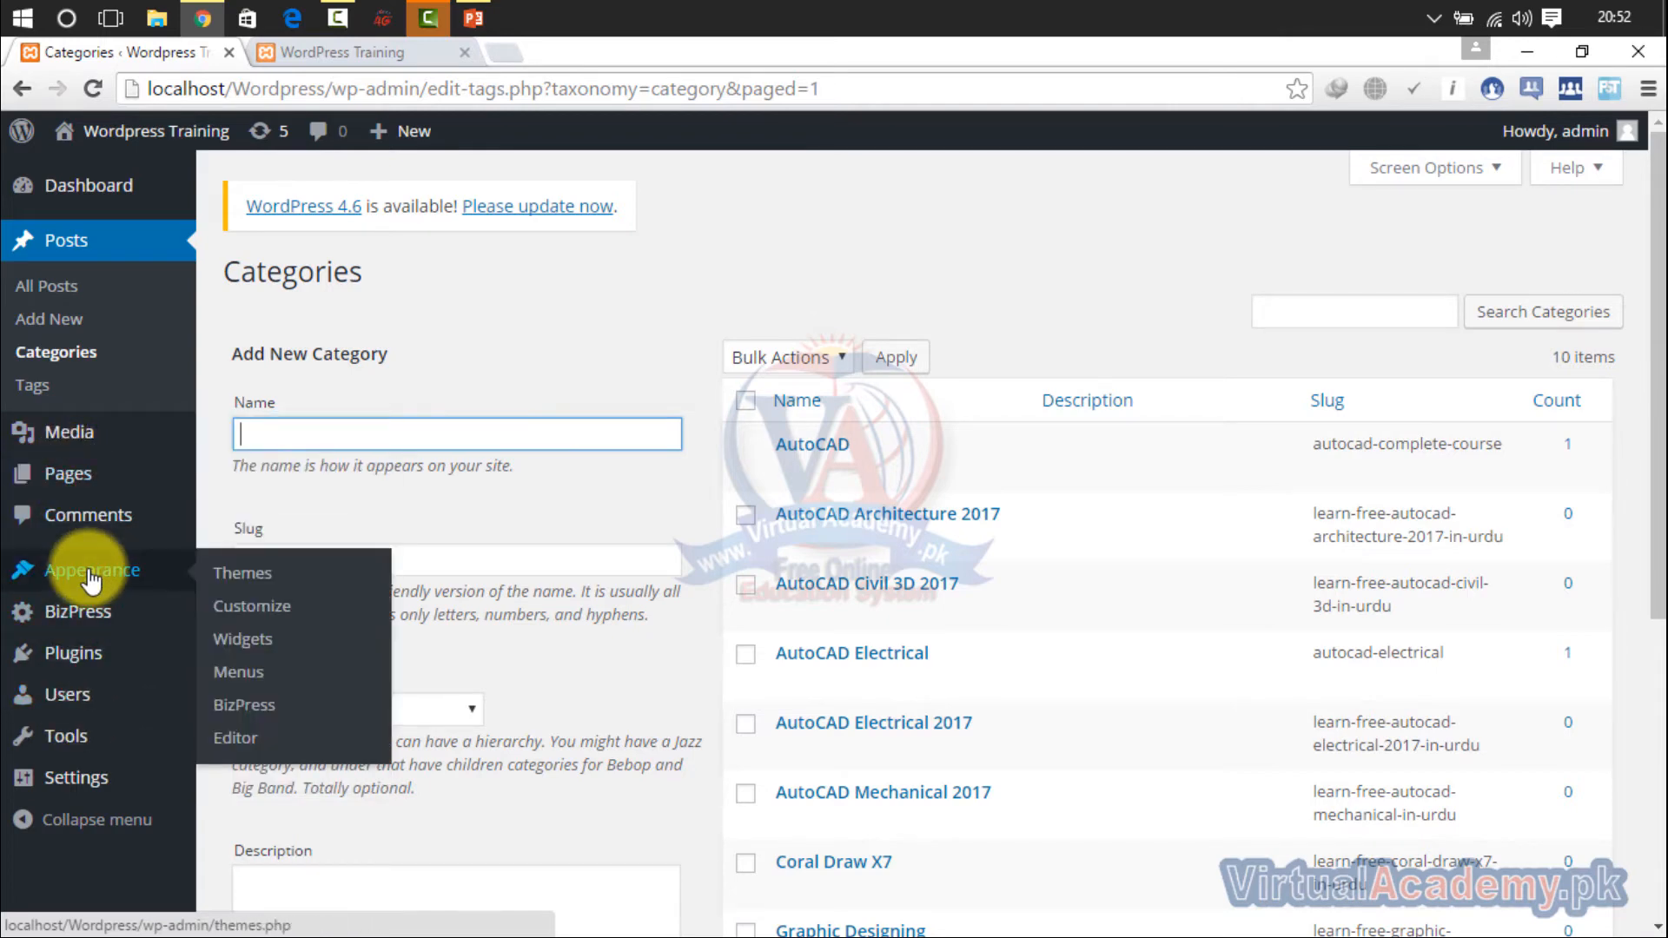
click(252, 671)
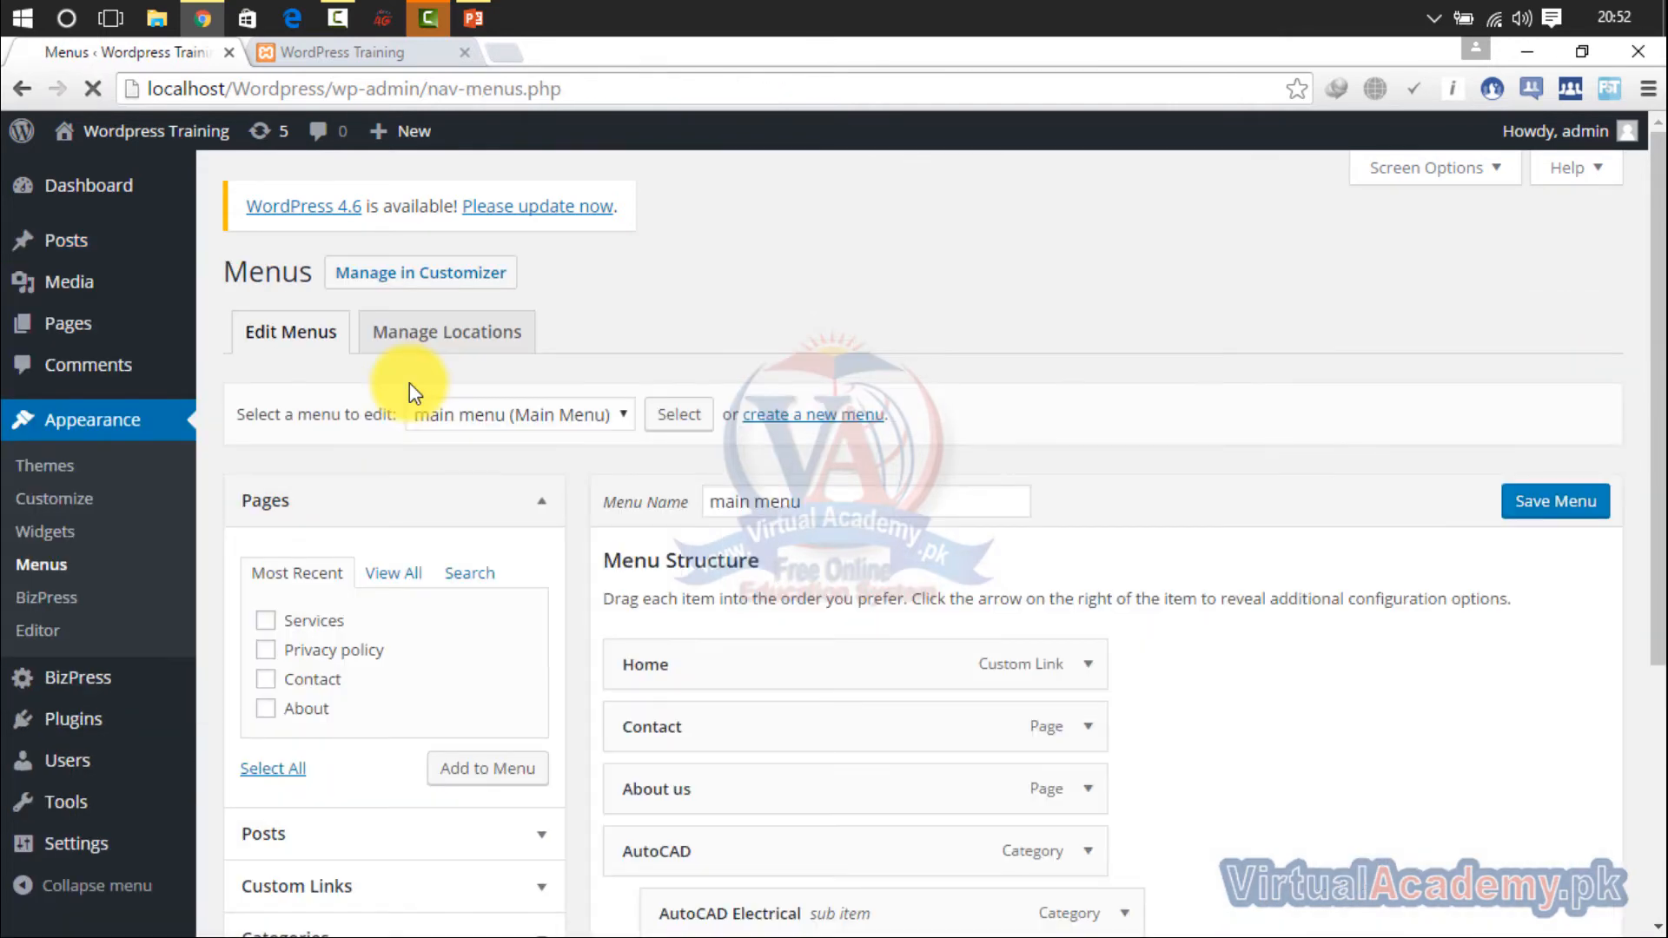
Step: Move the AutoCAD Electrical item directly below Home in the menu structure and remove it from the main menu
drag(1658, 330, 1658, 419)
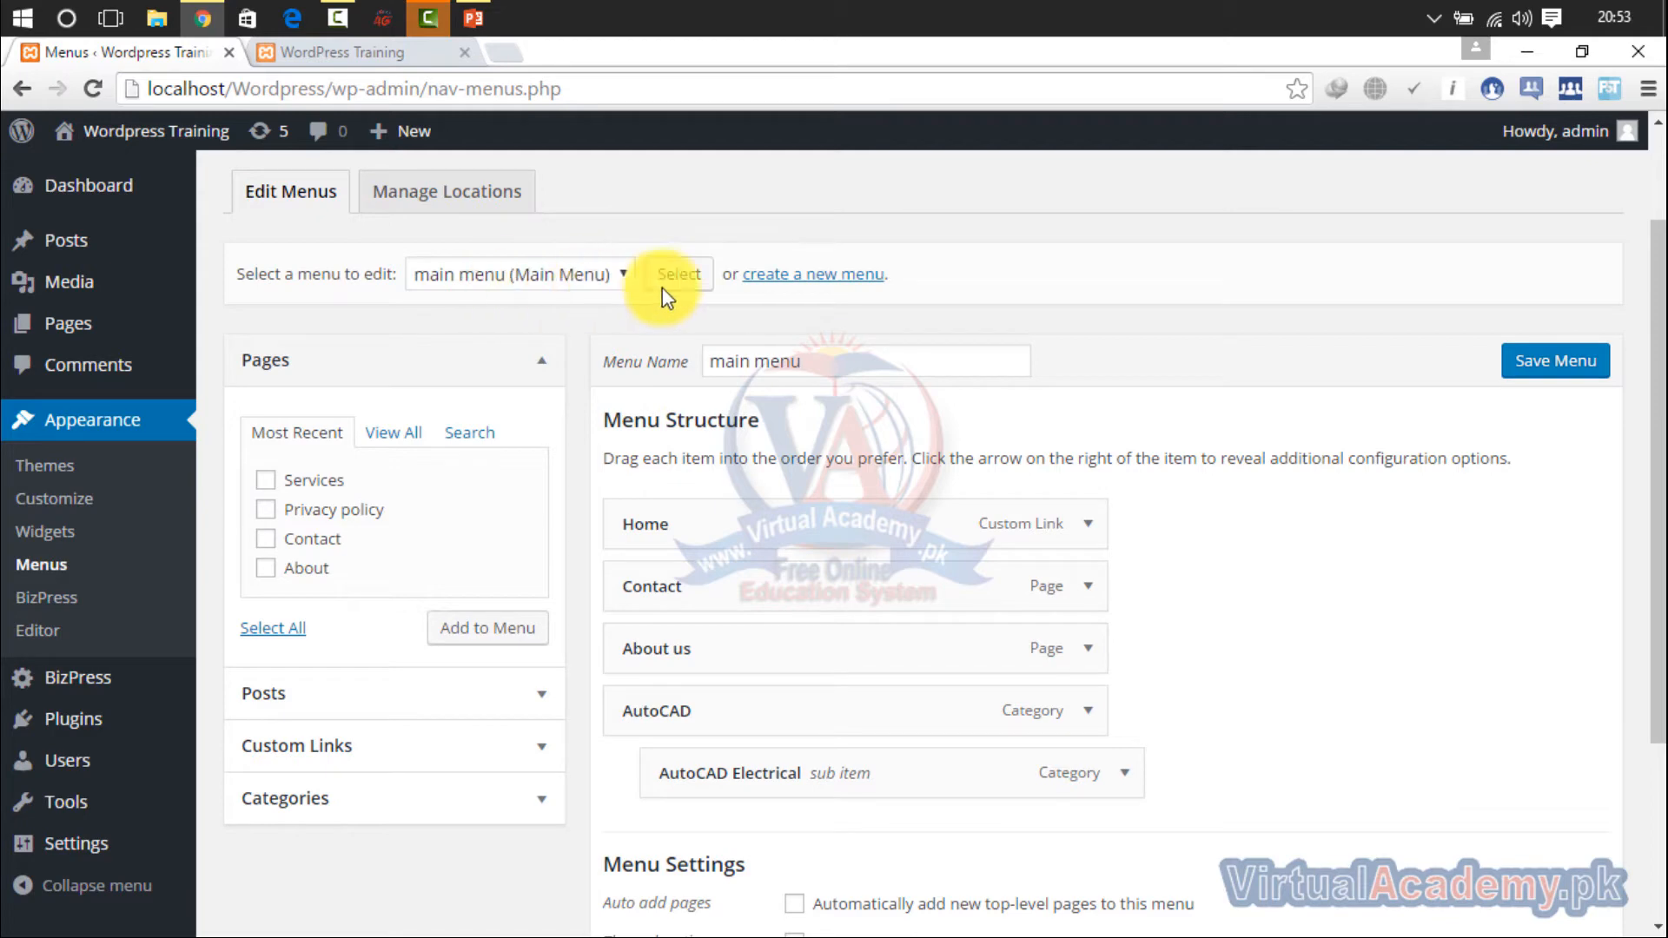
scroll(1658, 434, down, 3)
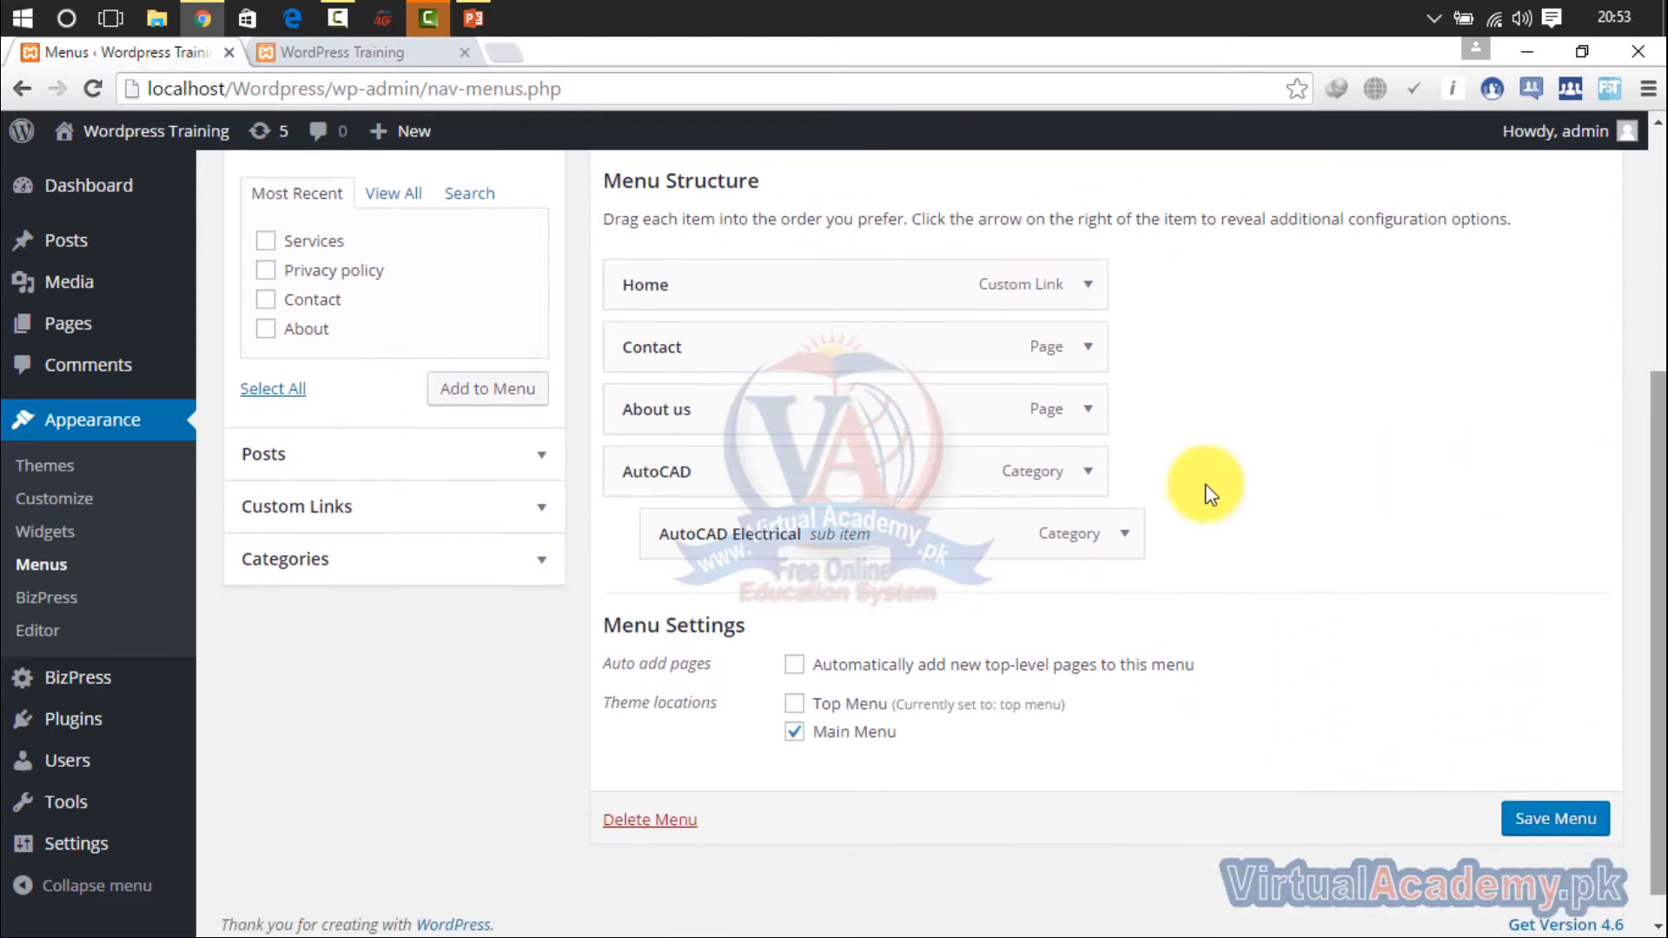
drag(797, 531, 775, 374)
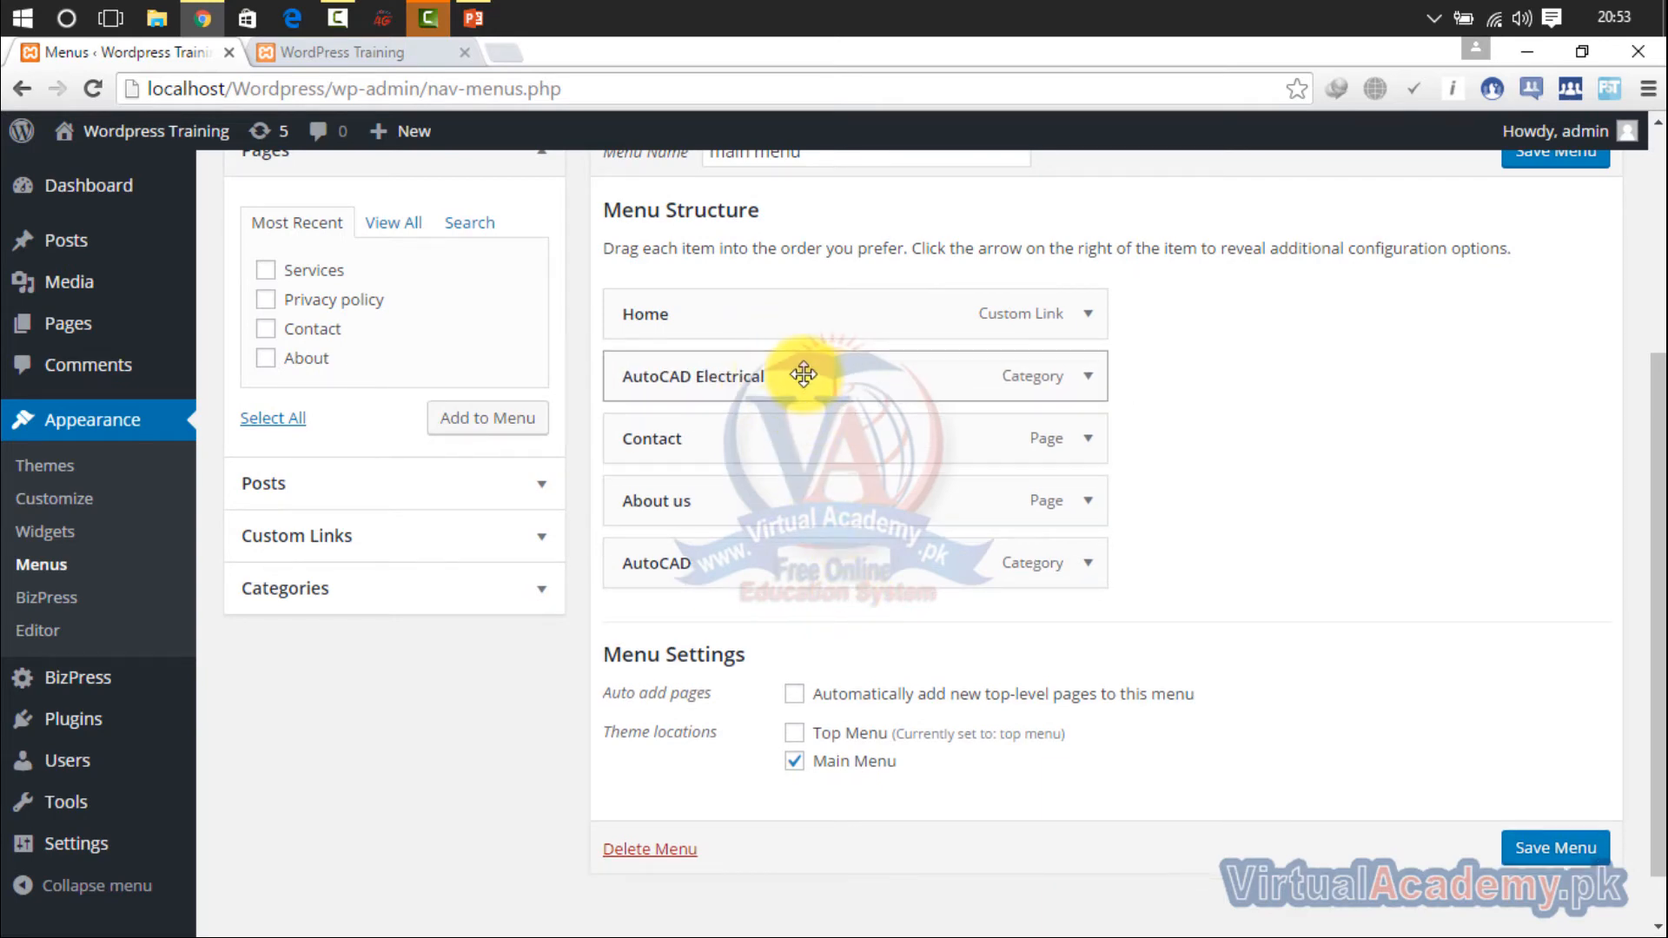
click(1086, 383)
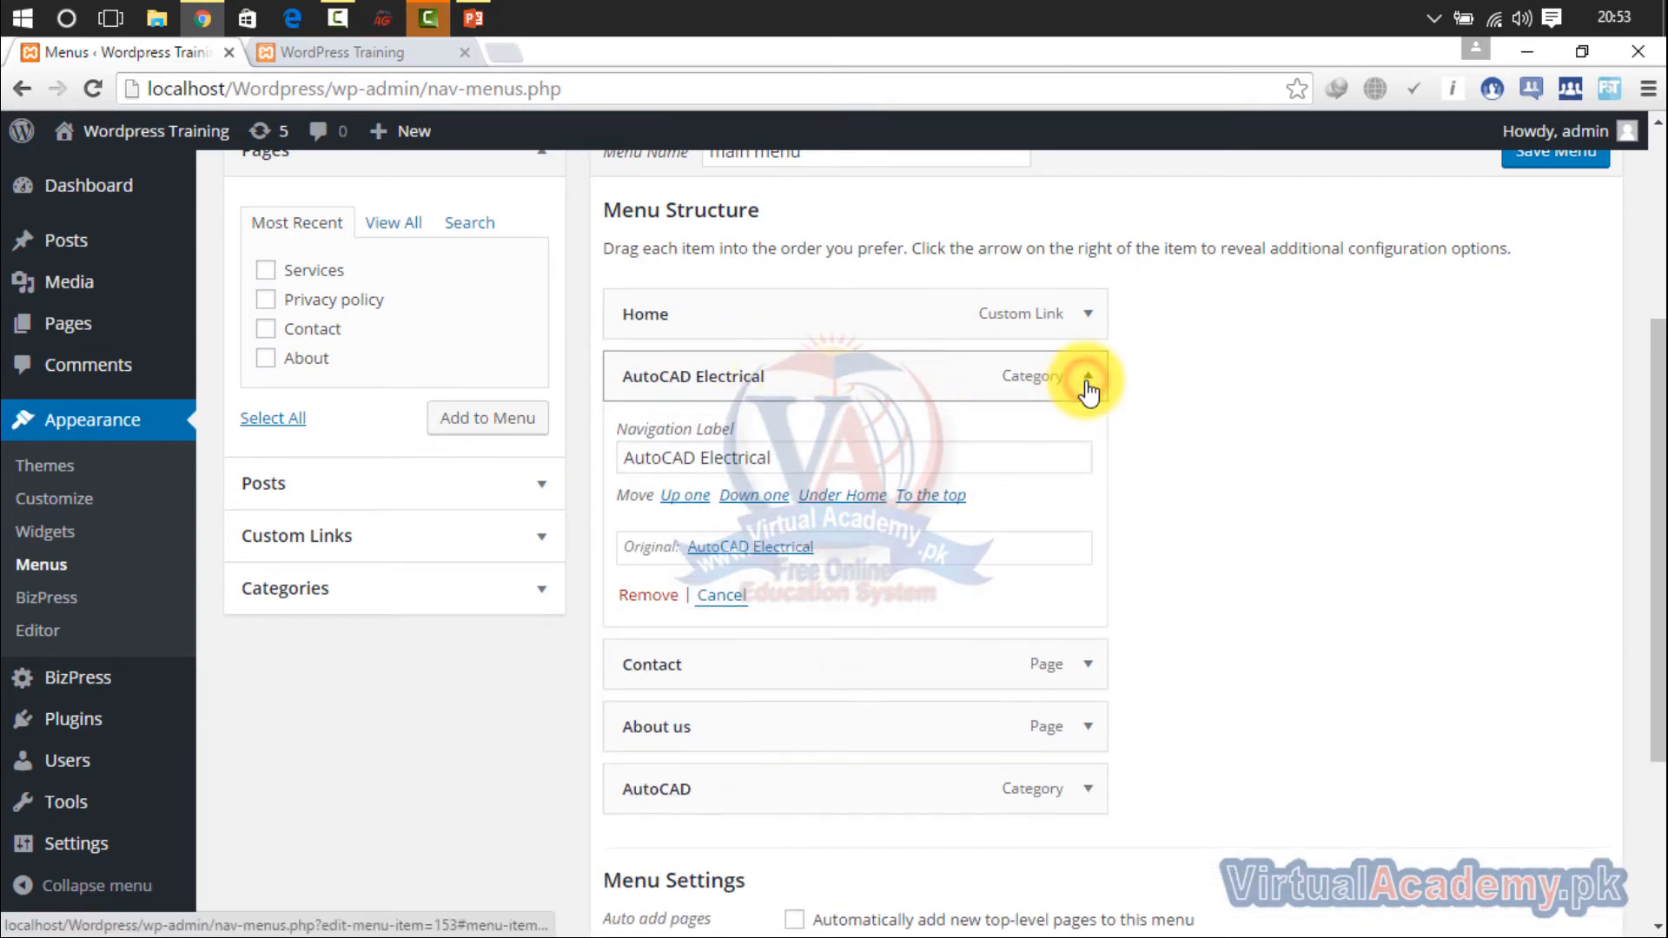
click(648, 595)
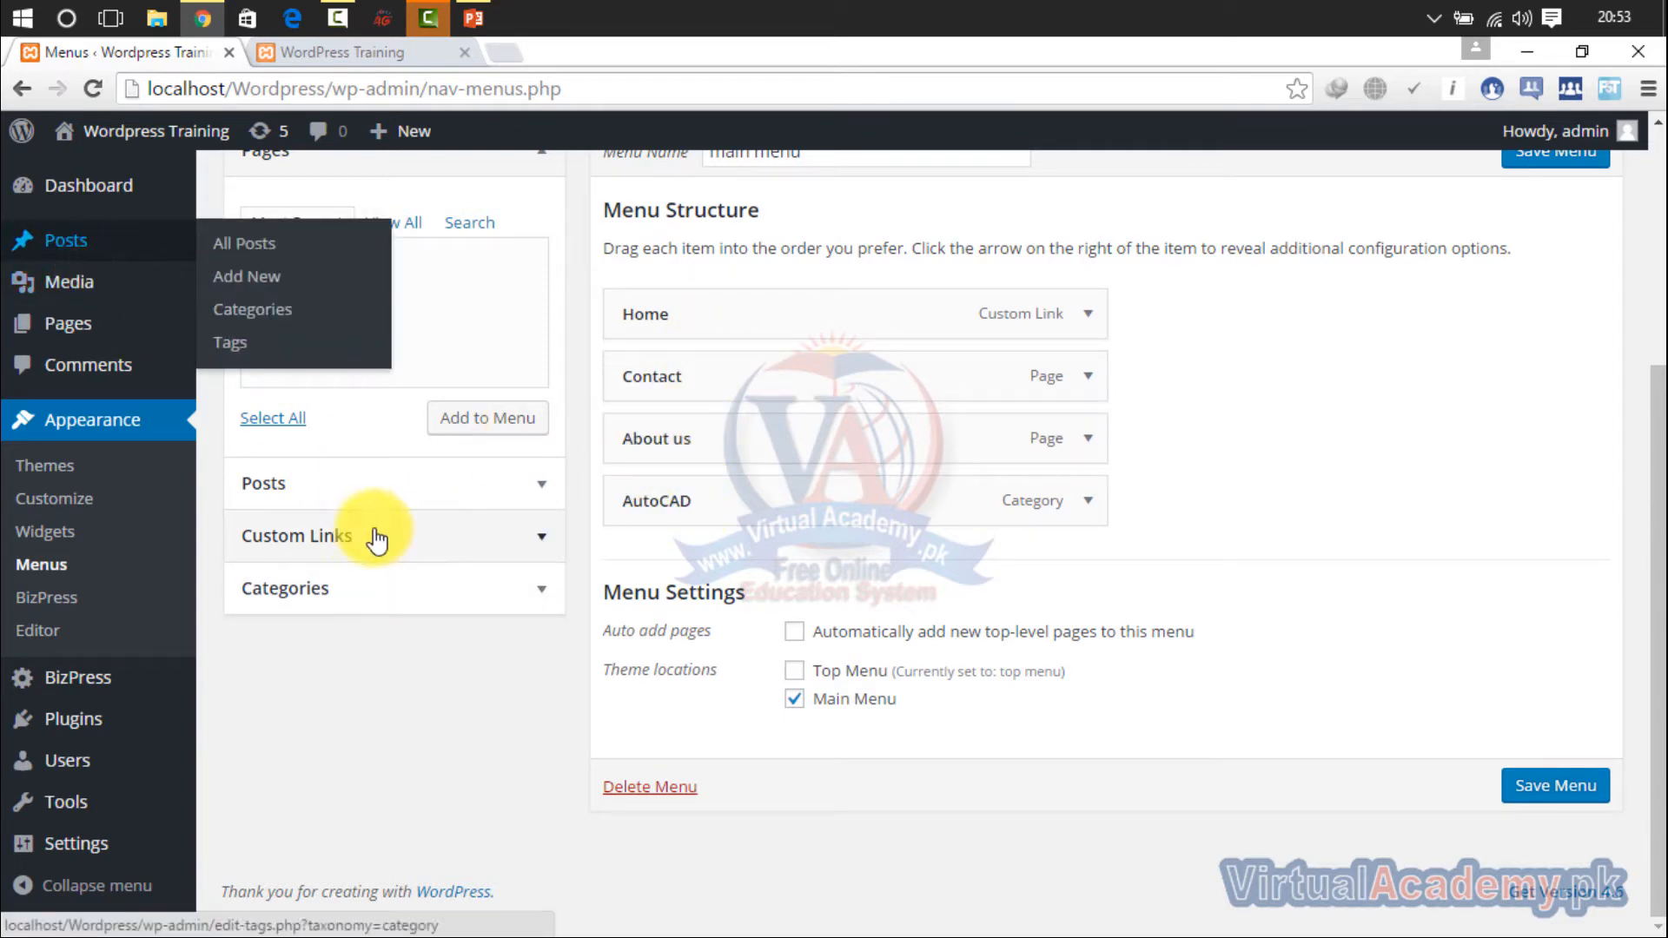
Step: Add every category except AutoCAD Electrical to the main menu: AutoCAD, its four 2017 courses, Coral Draw X7, Graphic Designing, Inpage and Photoshop CC
click(352, 592)
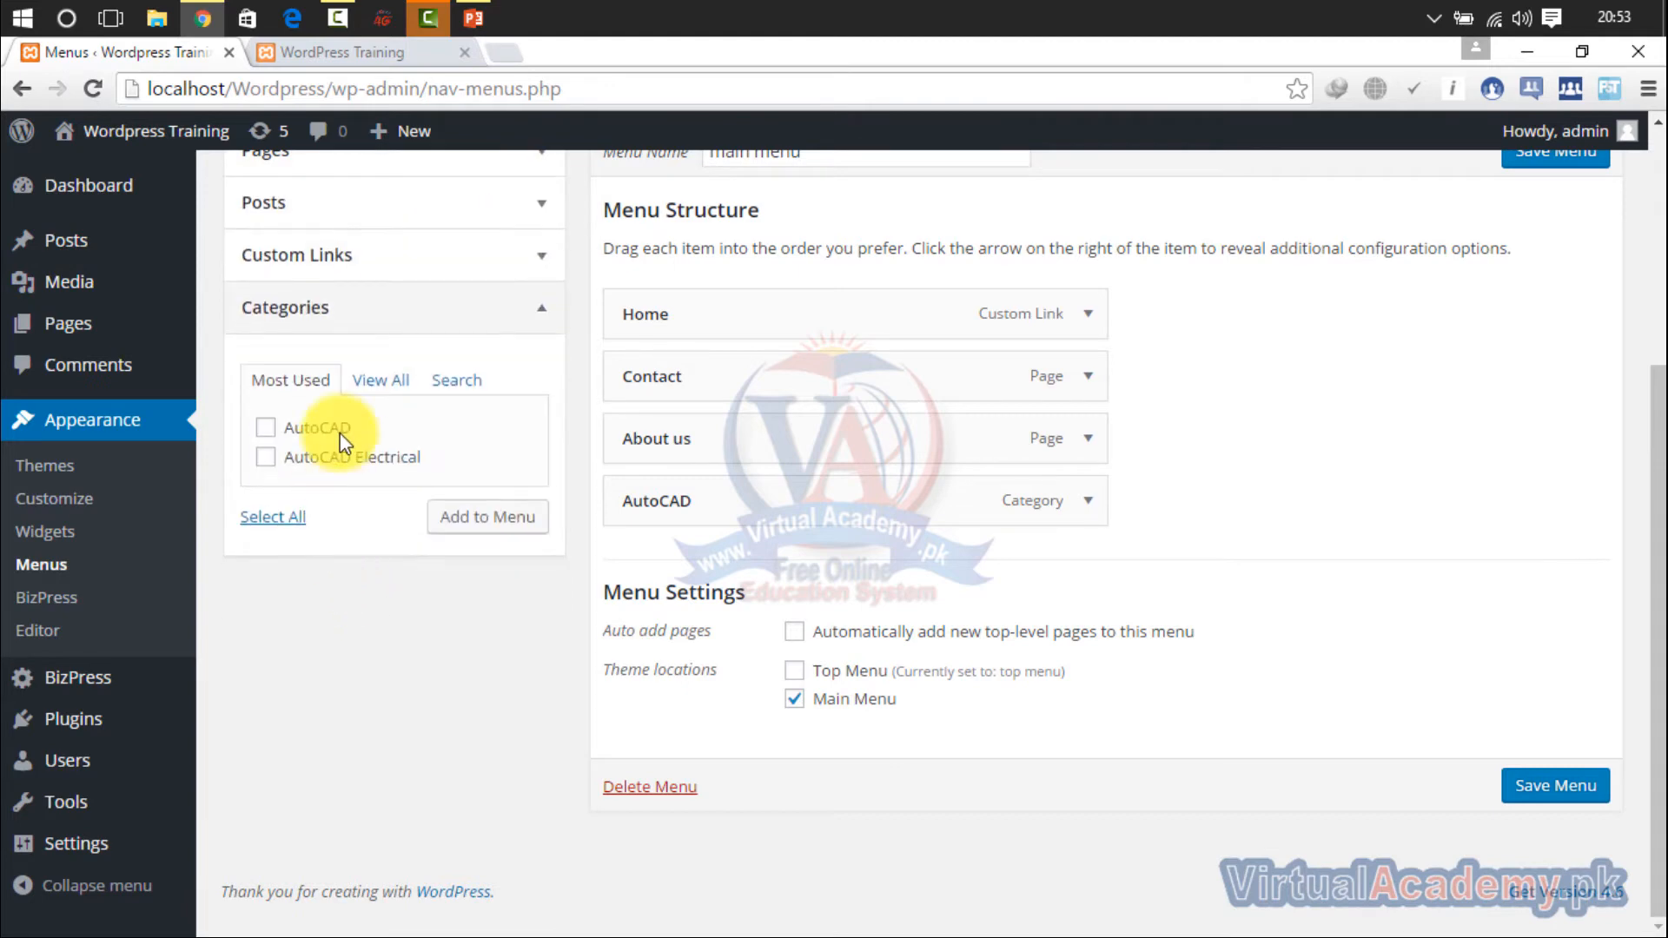
click(383, 382)
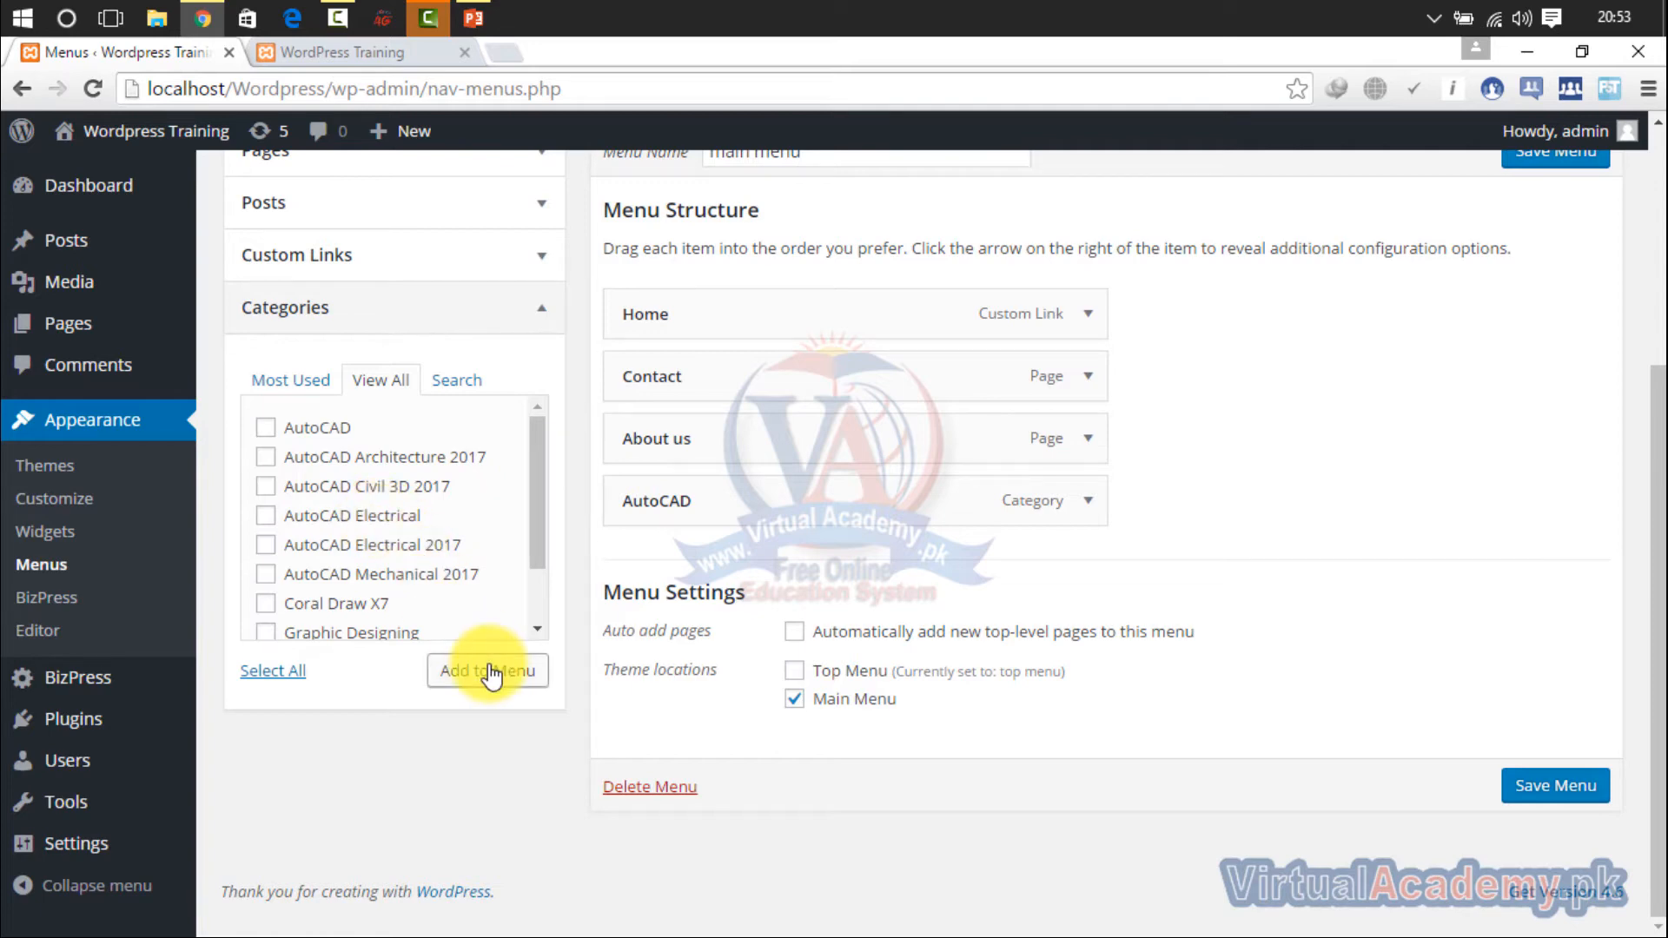
click(264, 516)
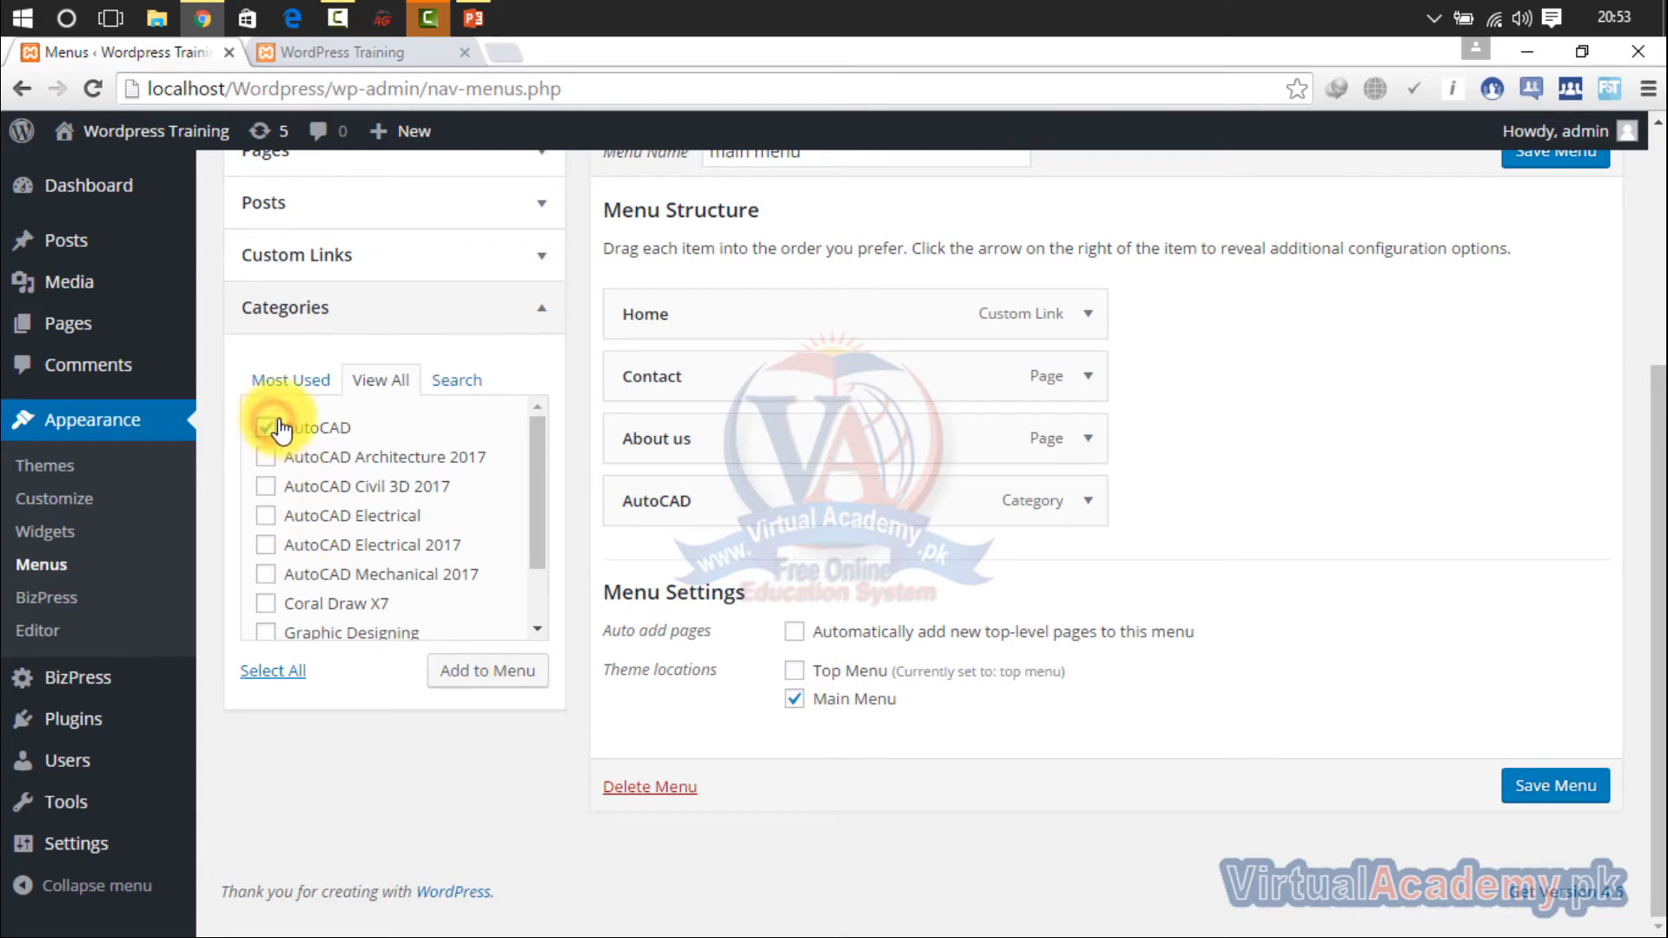
click(312, 457)
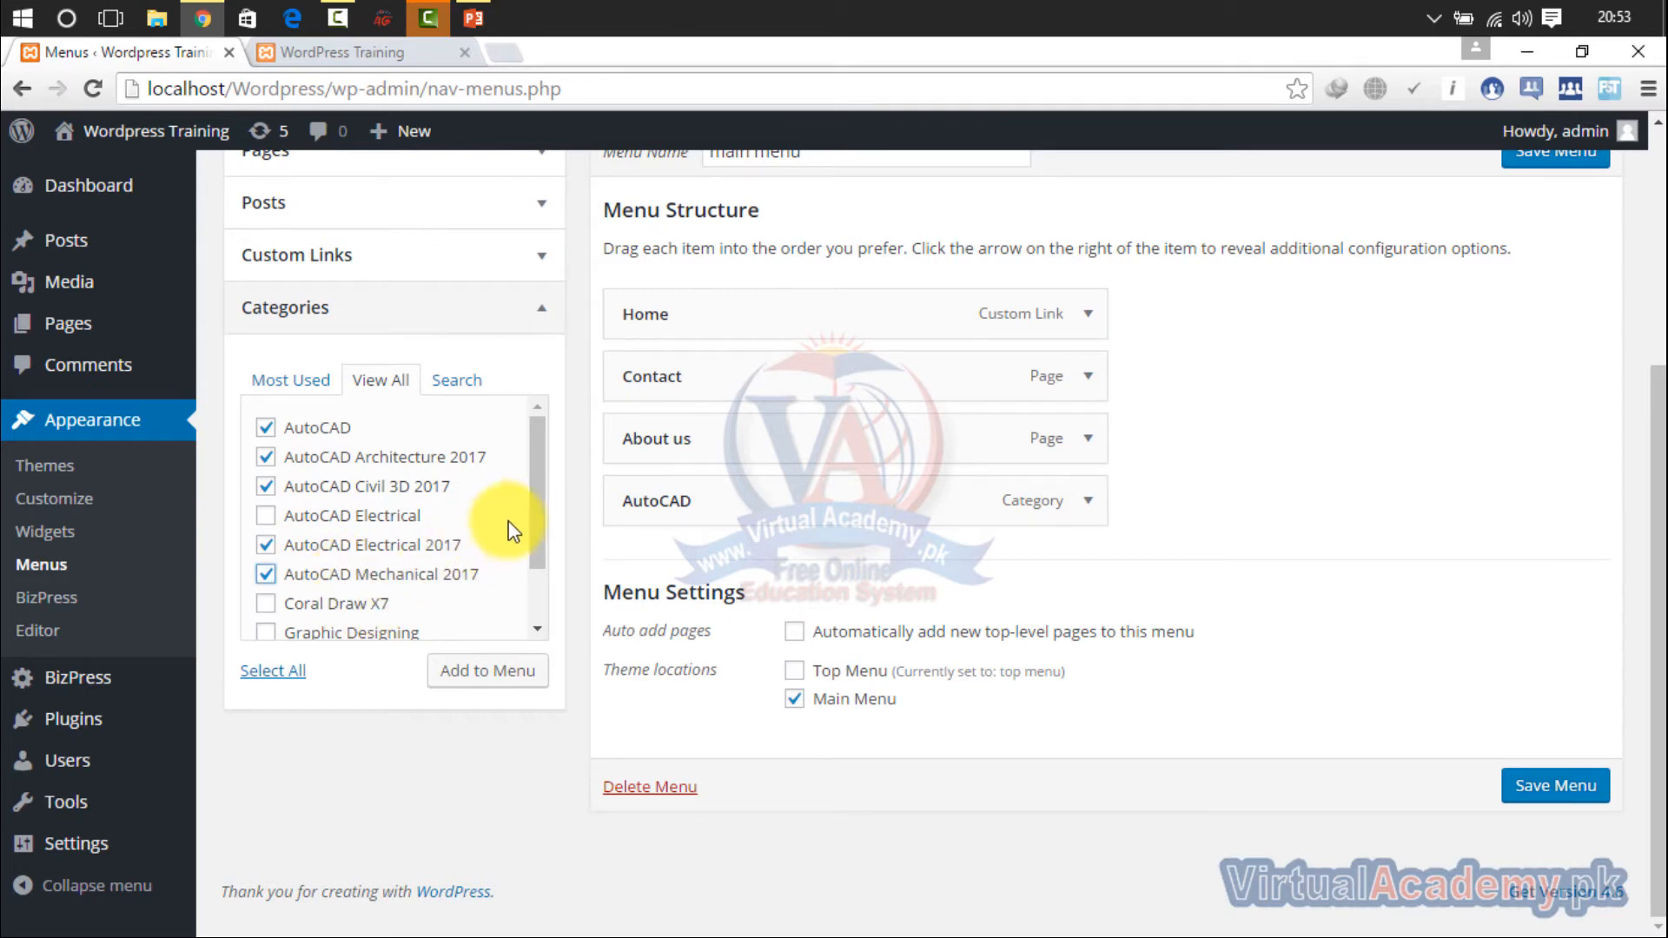
drag(530, 519, 533, 569)
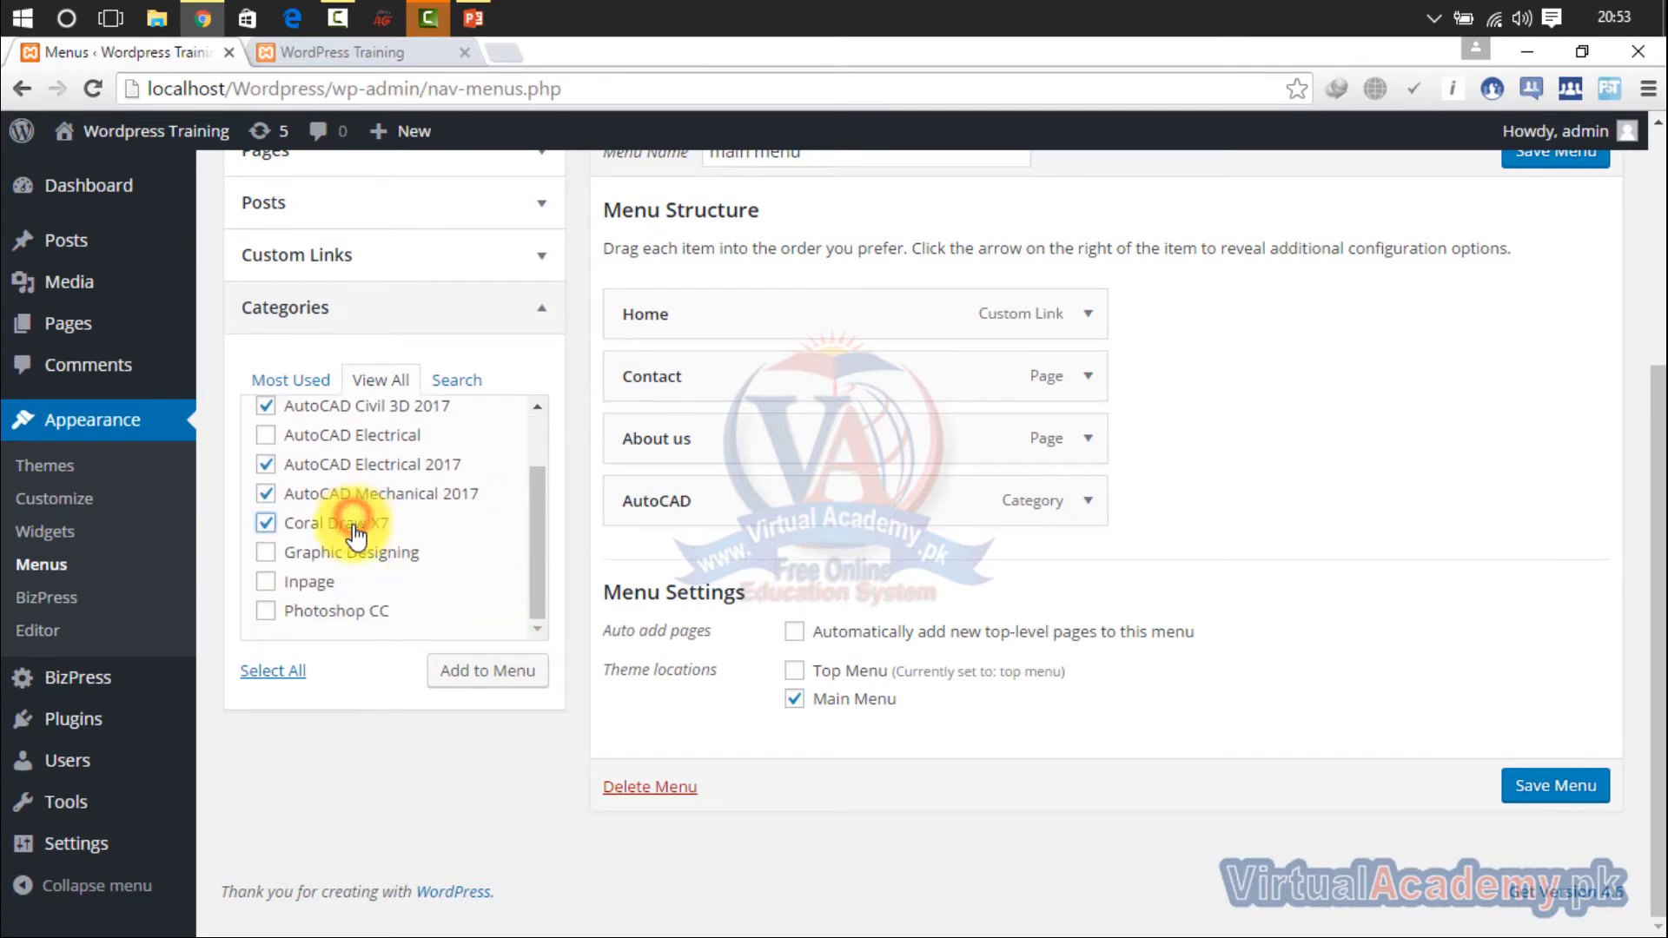
click(348, 553)
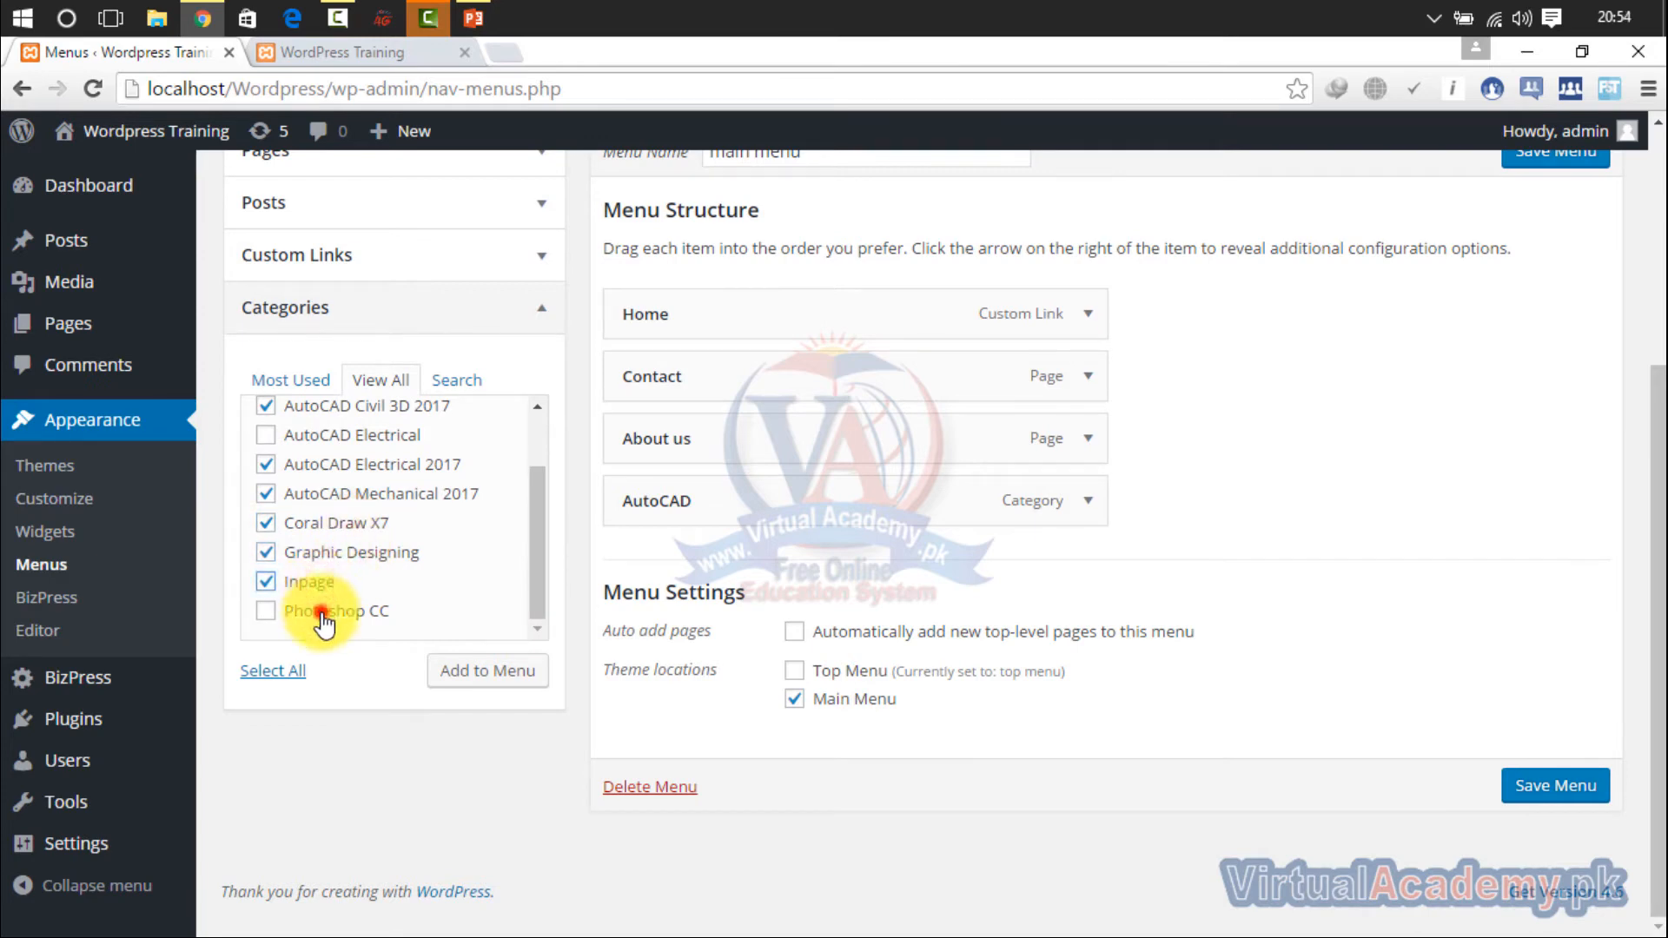
click(321, 612)
click(485, 684)
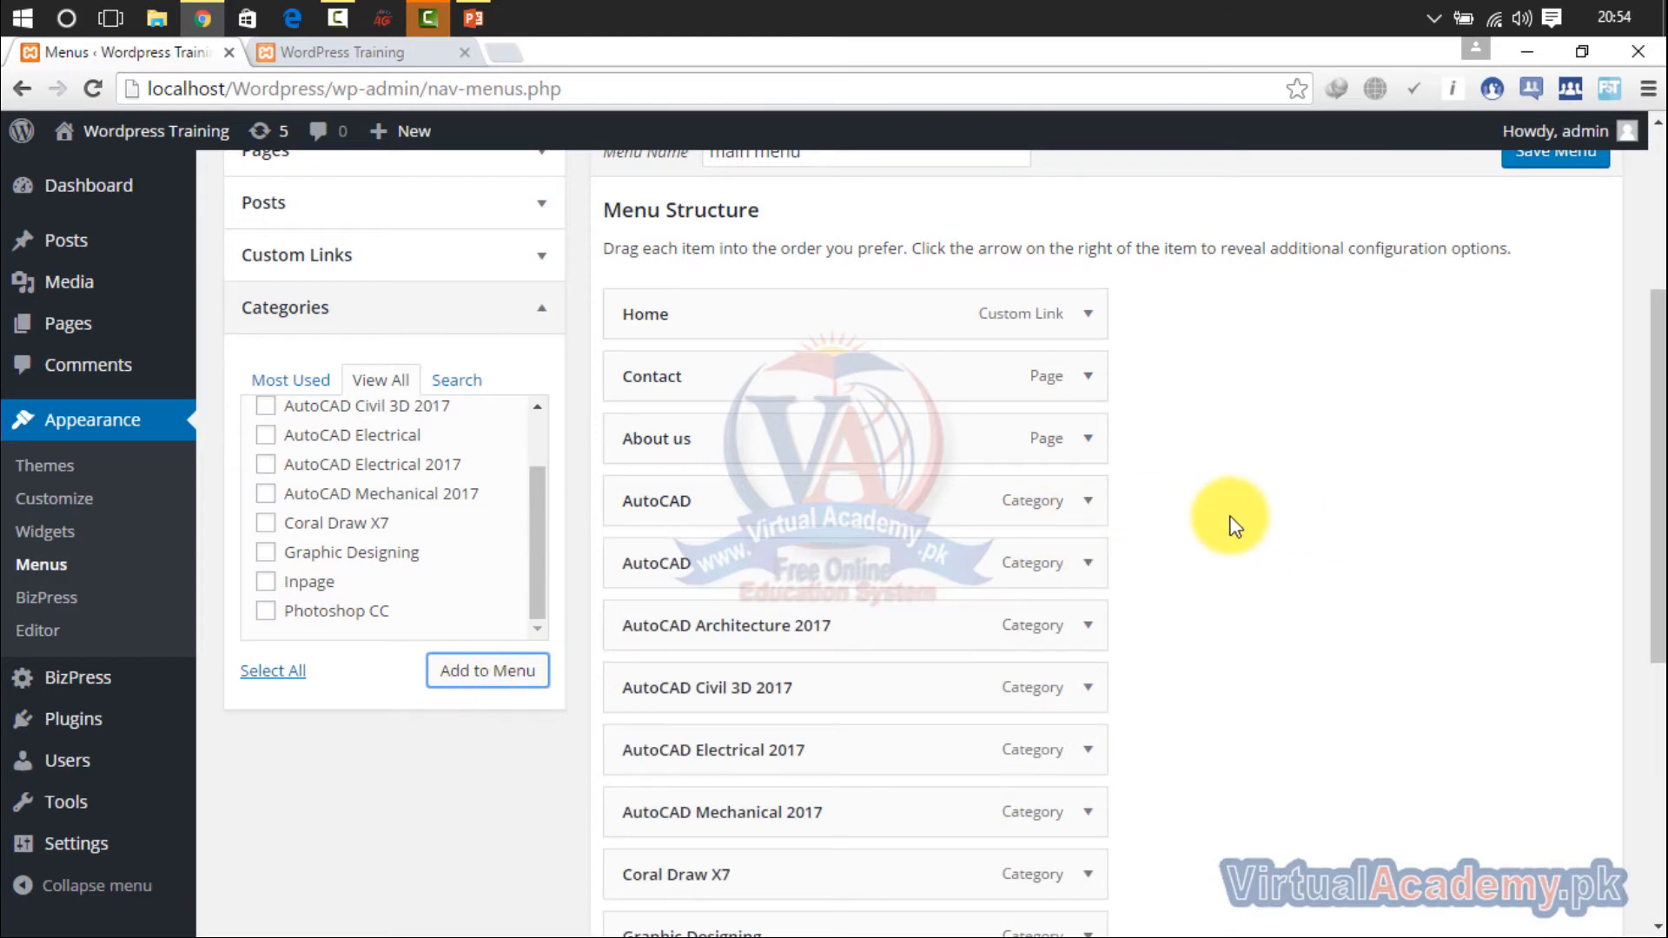
Step: Remove the older duplicate AutoCAD item below About us and move the remaining AutoCAD item directly below Home
click(1088, 504)
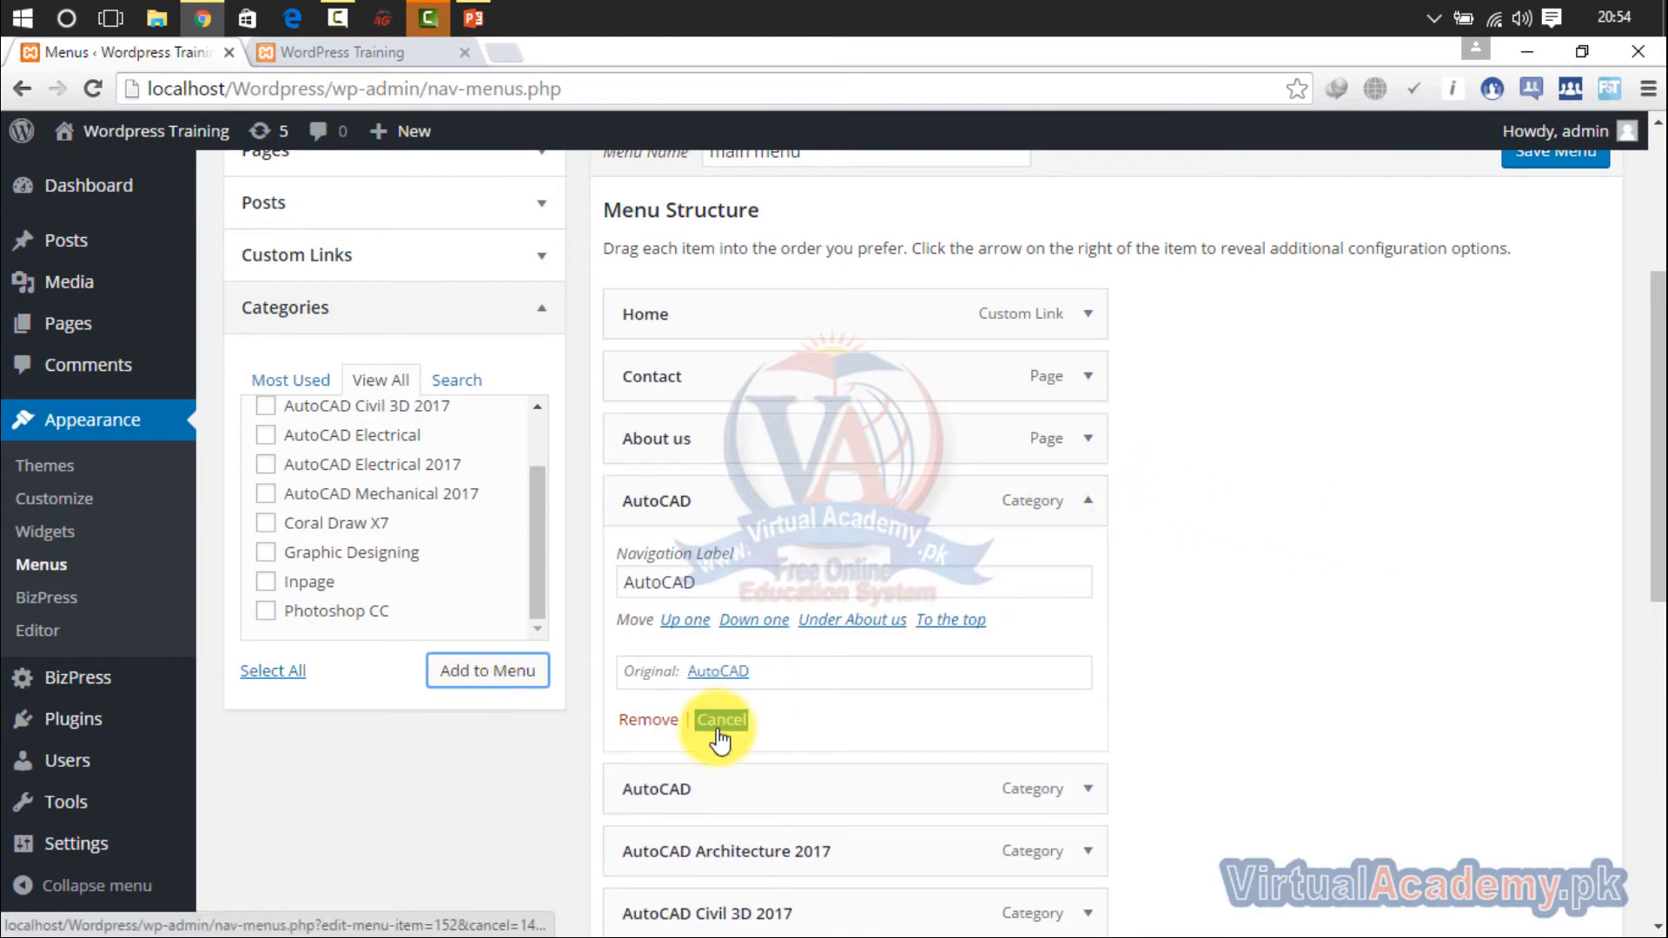
click(643, 720)
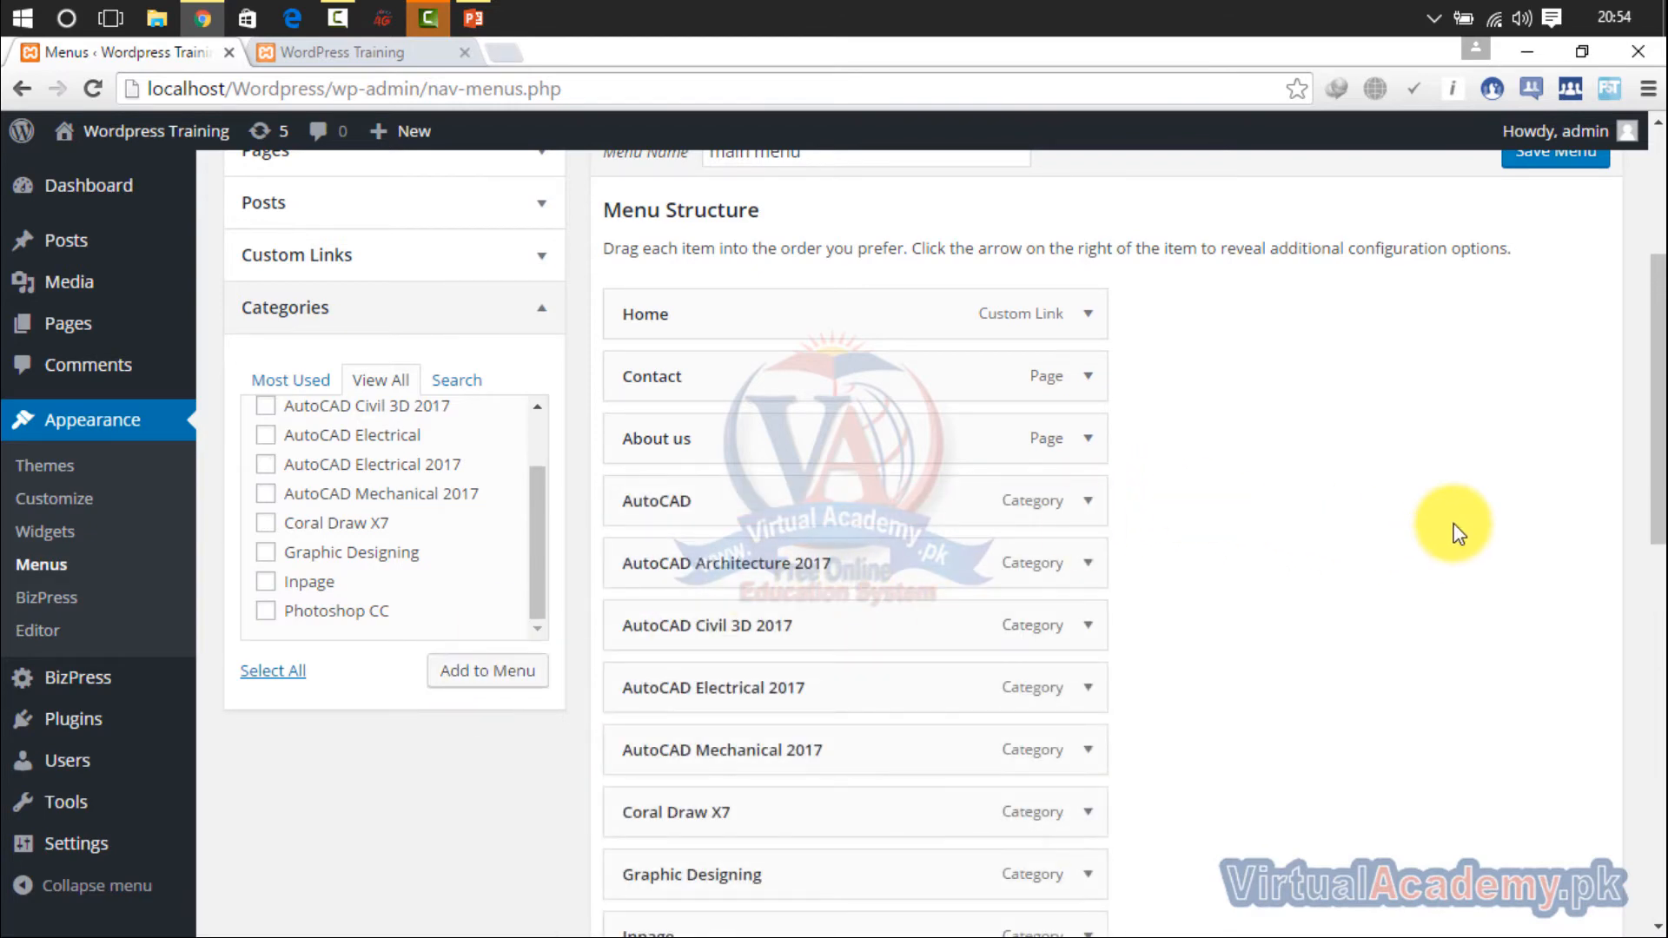
scroll(1656, 287, up, 2)
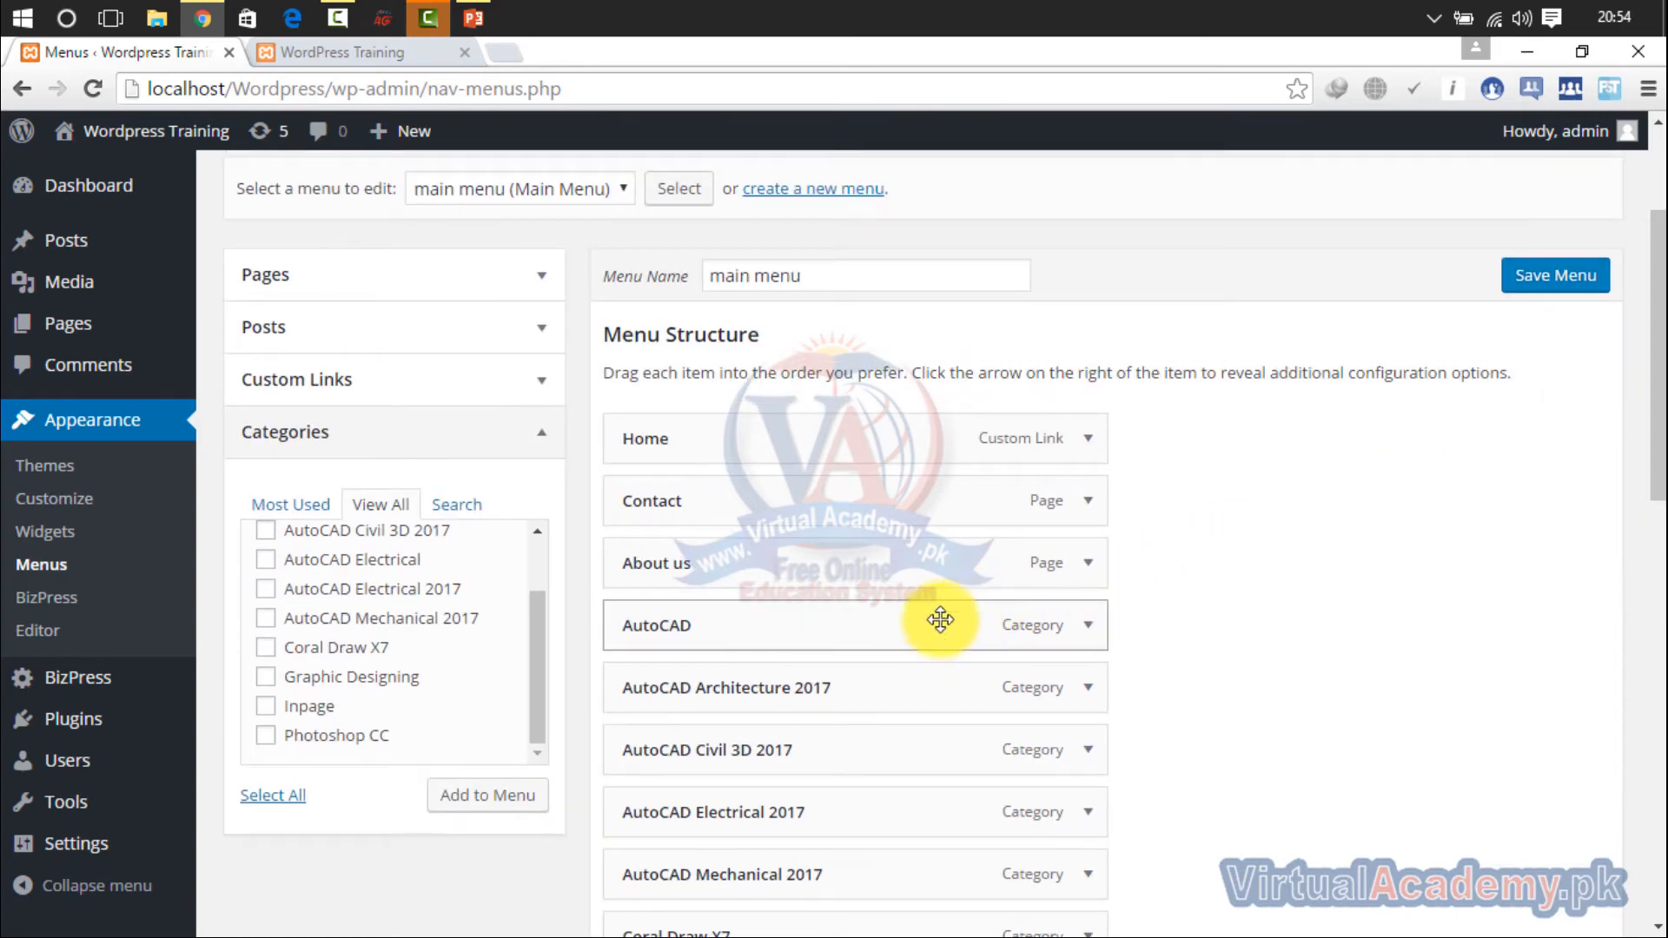
drag(932, 626, 945, 504)
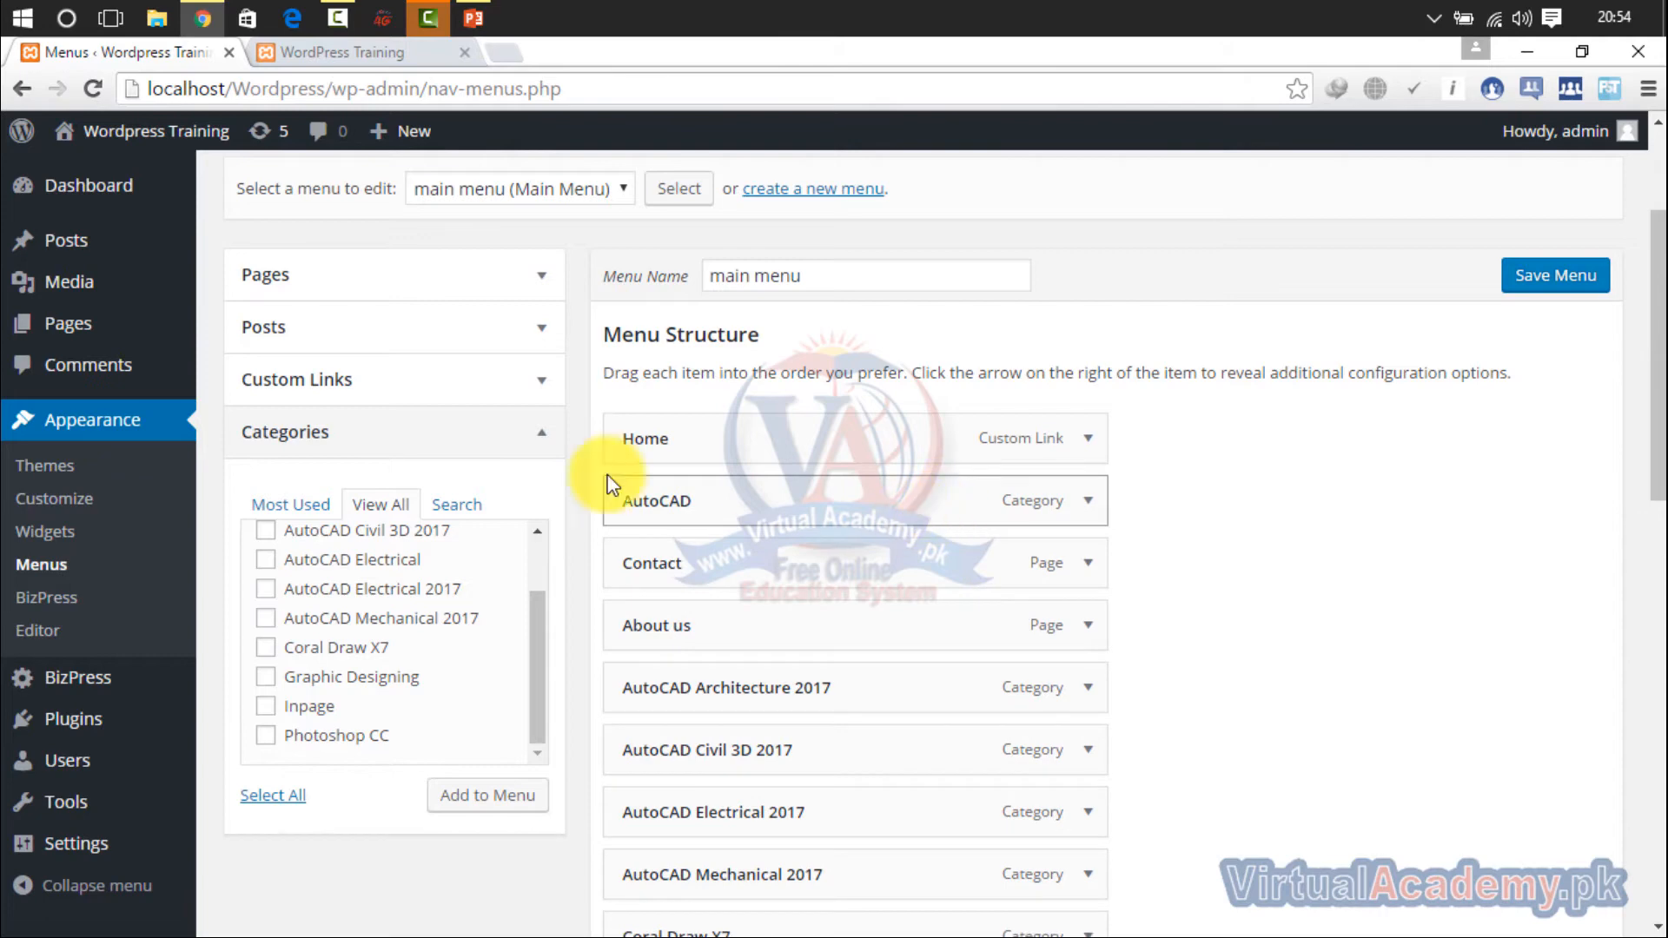
Step: Look through the pages, posts, custom links and categories that can be added to the menu
click(389, 274)
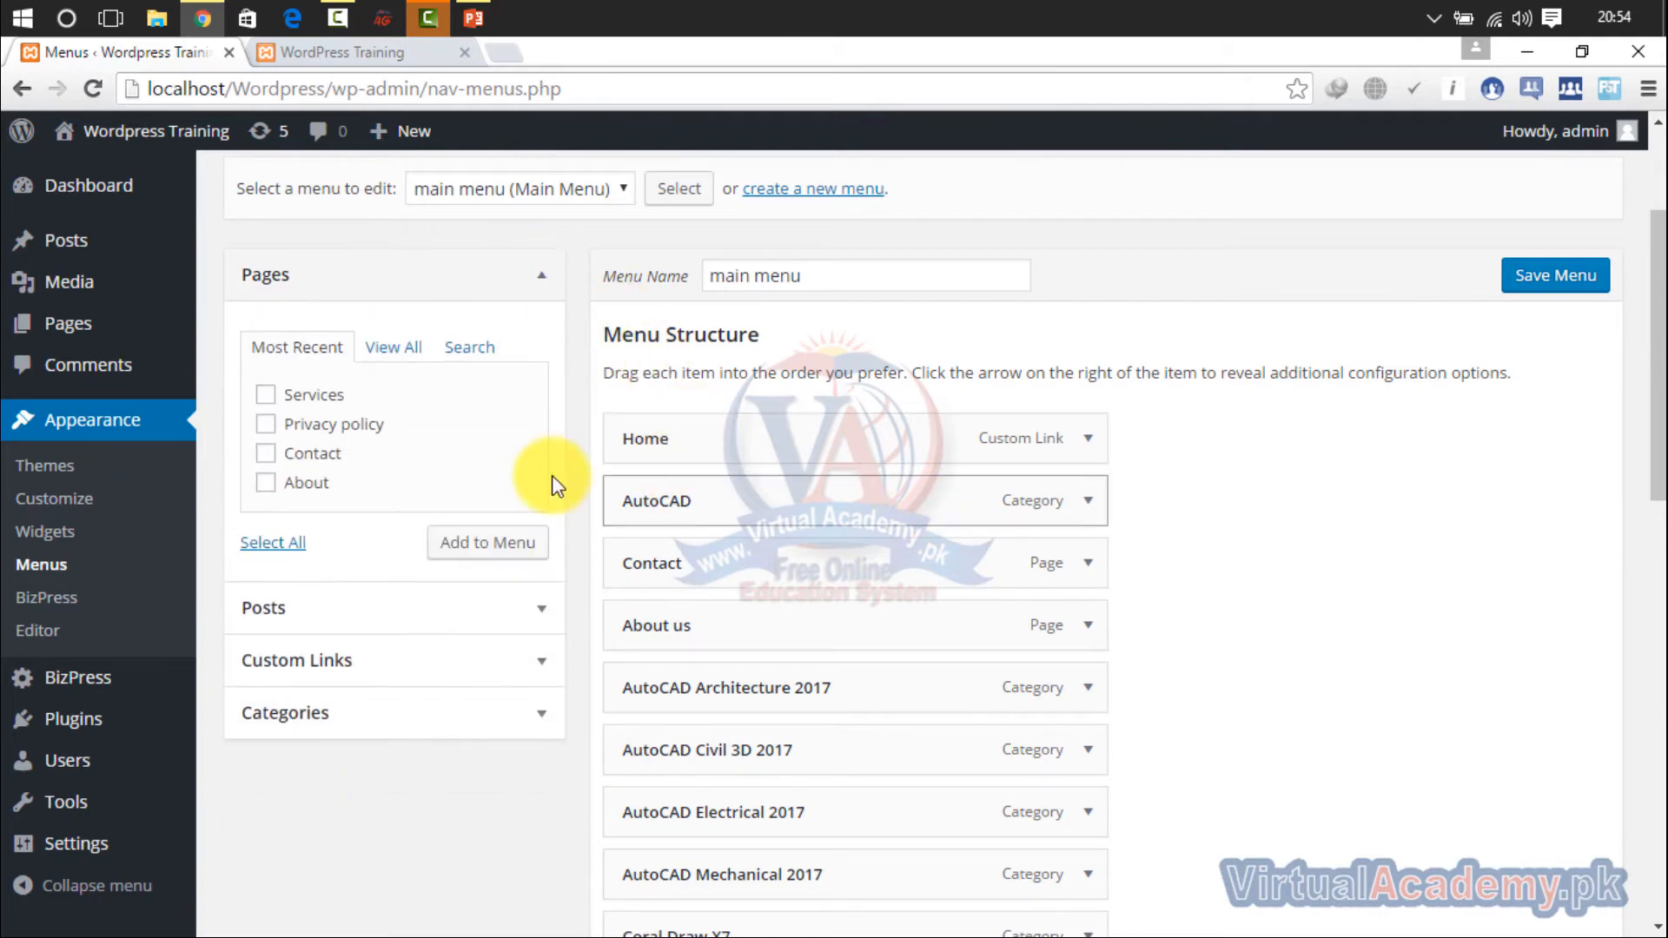
click(312, 612)
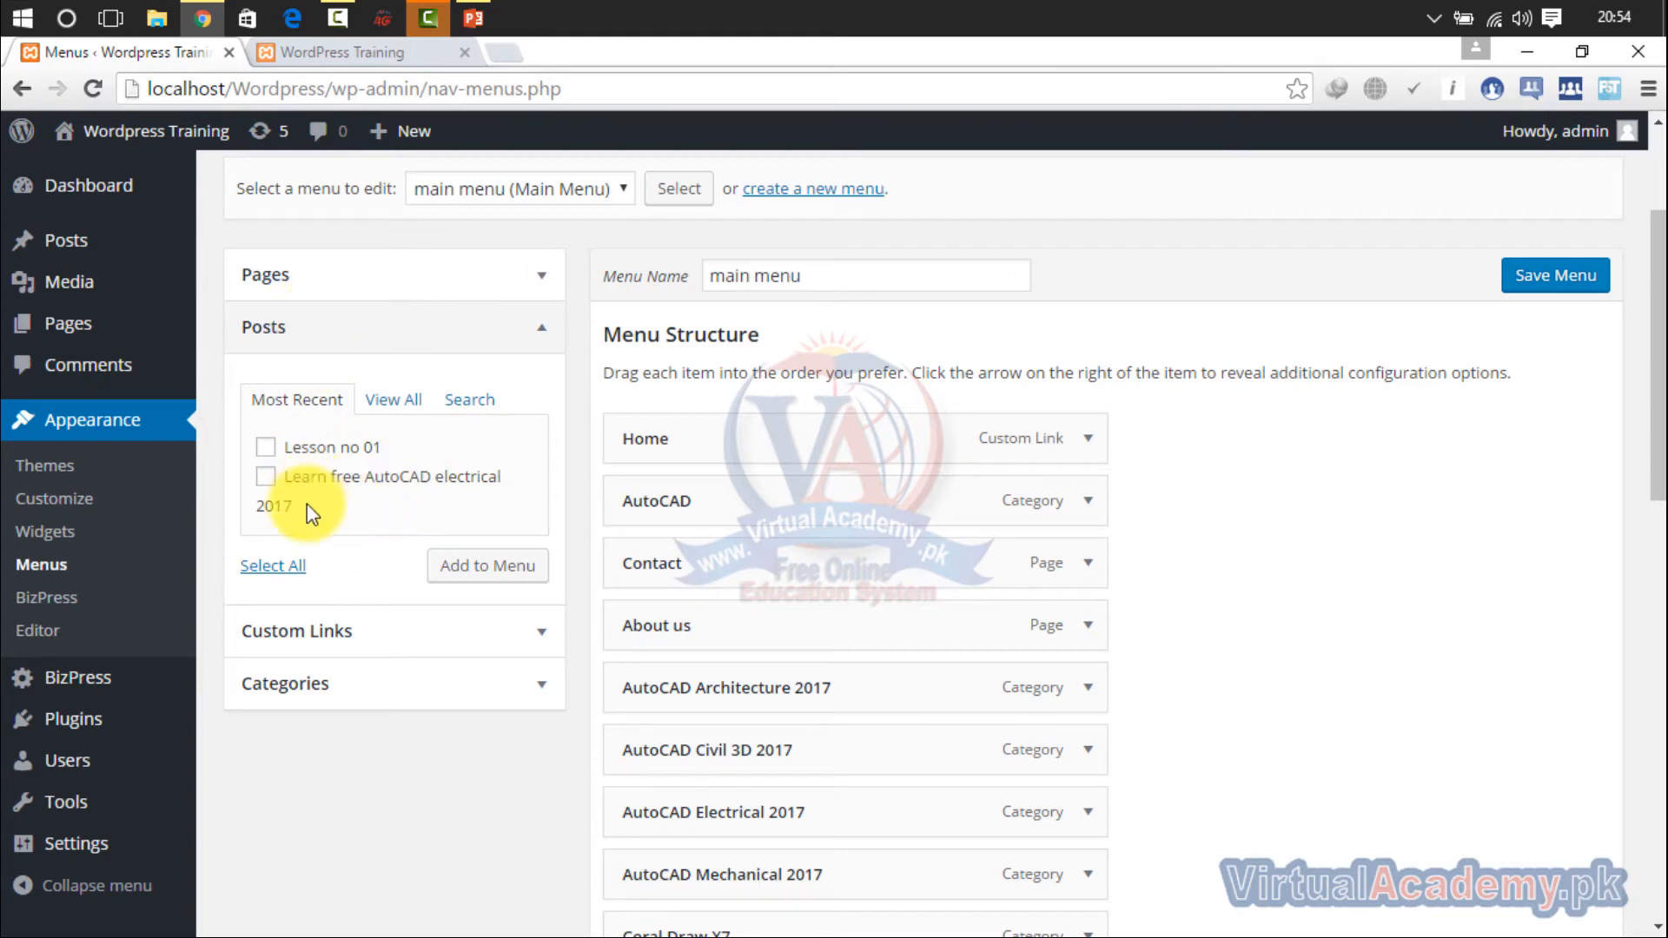
click(309, 631)
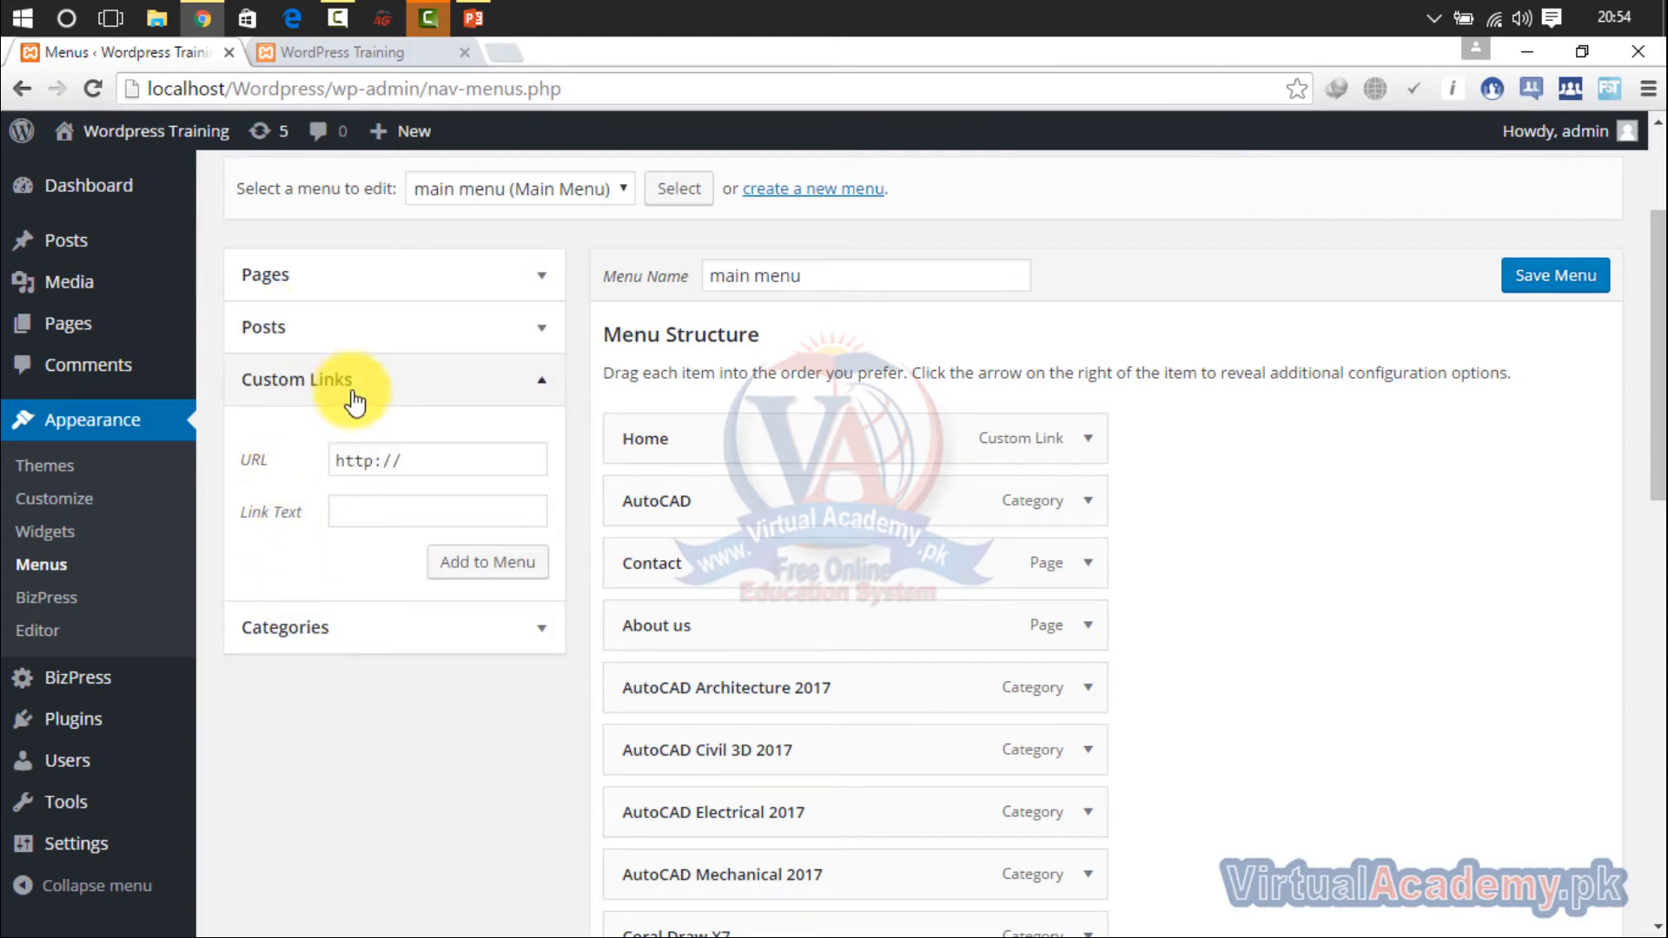
click(295, 622)
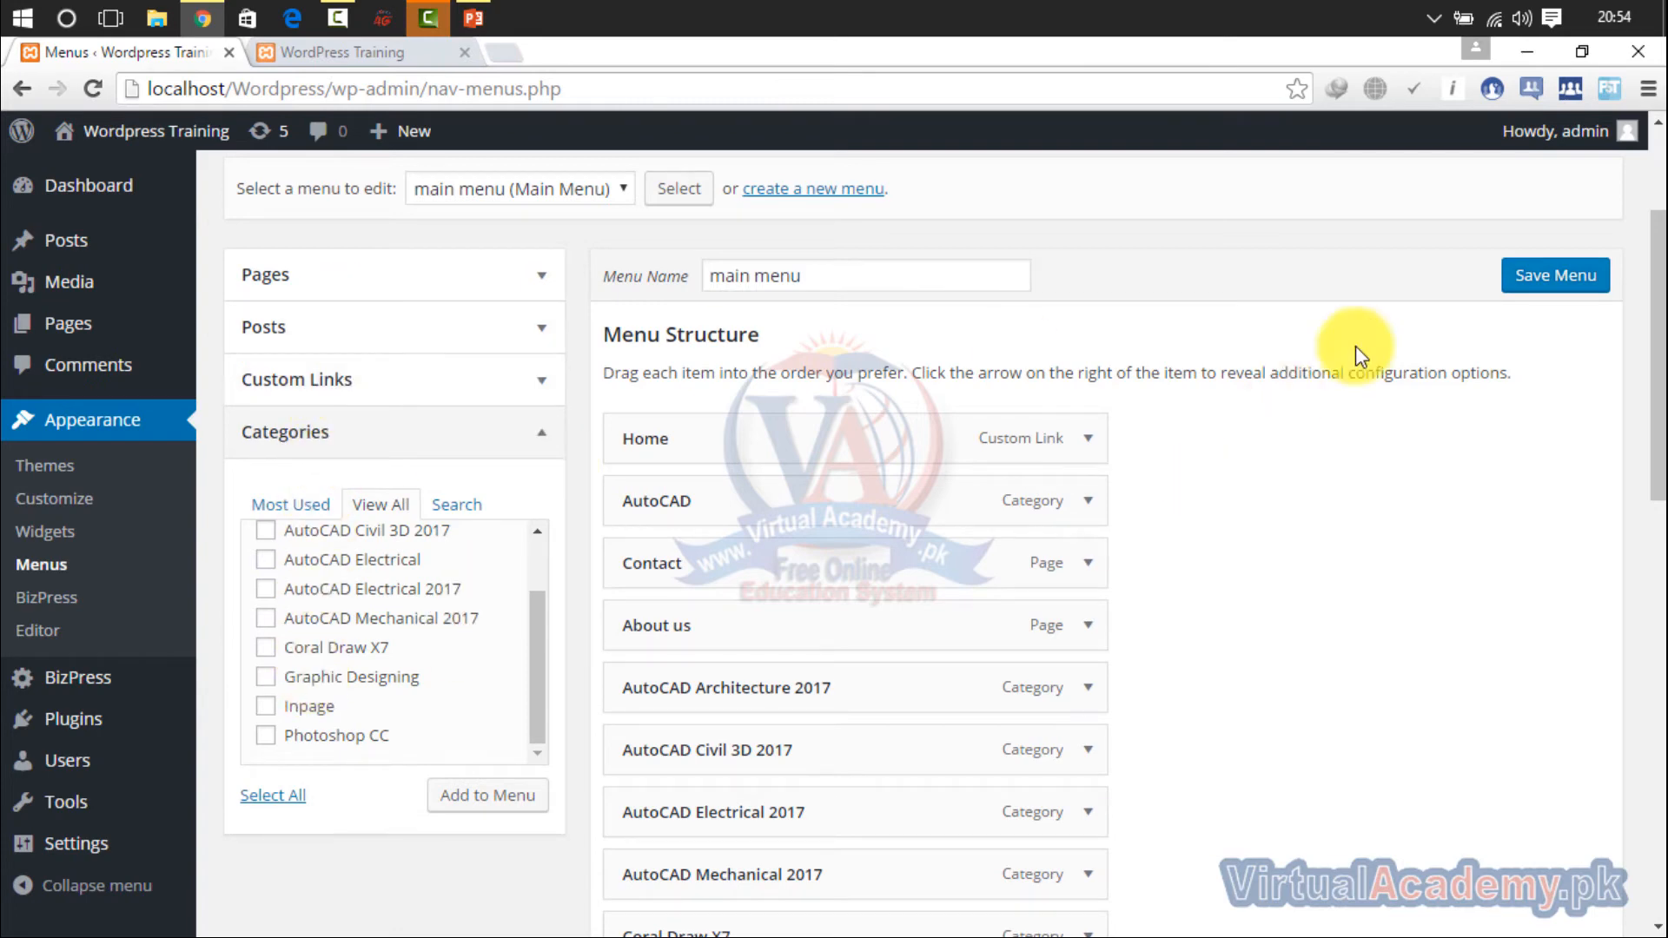
Step: Nest AutoCAD Architecture 2017, AutoCAD Civil 3D 2017, AutoCAD Electrical 2017 and AutoCAD Mechanical 2017 as sub-items under AutoCAD
drag(1660, 333, 1659, 433)
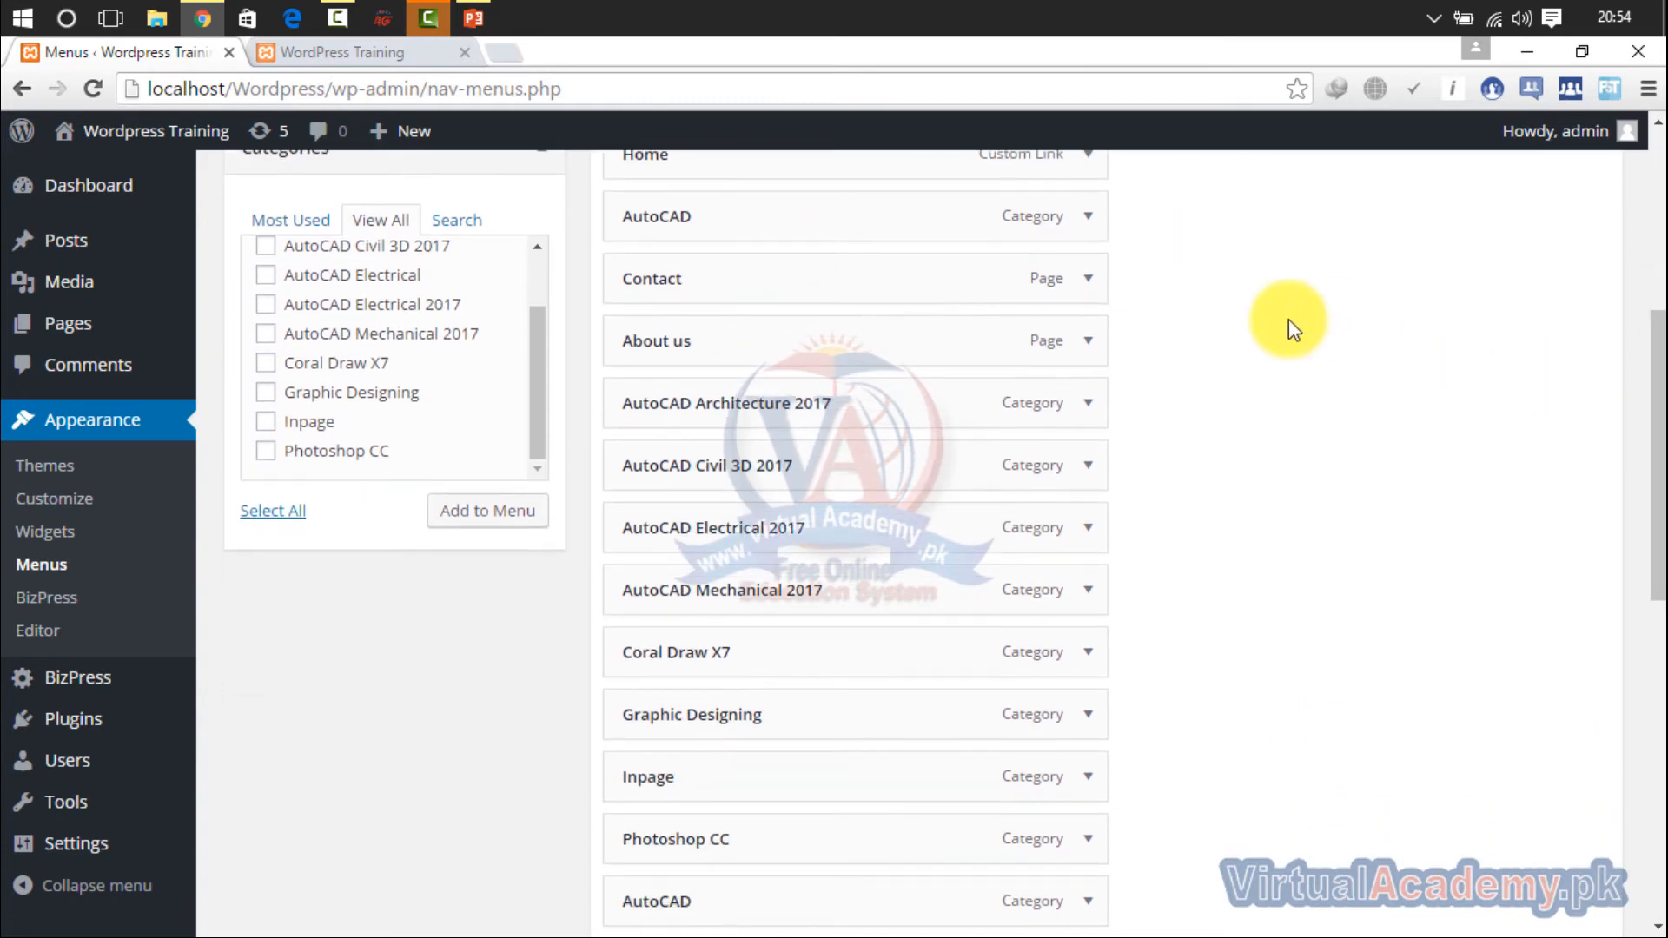
drag(1657, 348, 1657, 303)
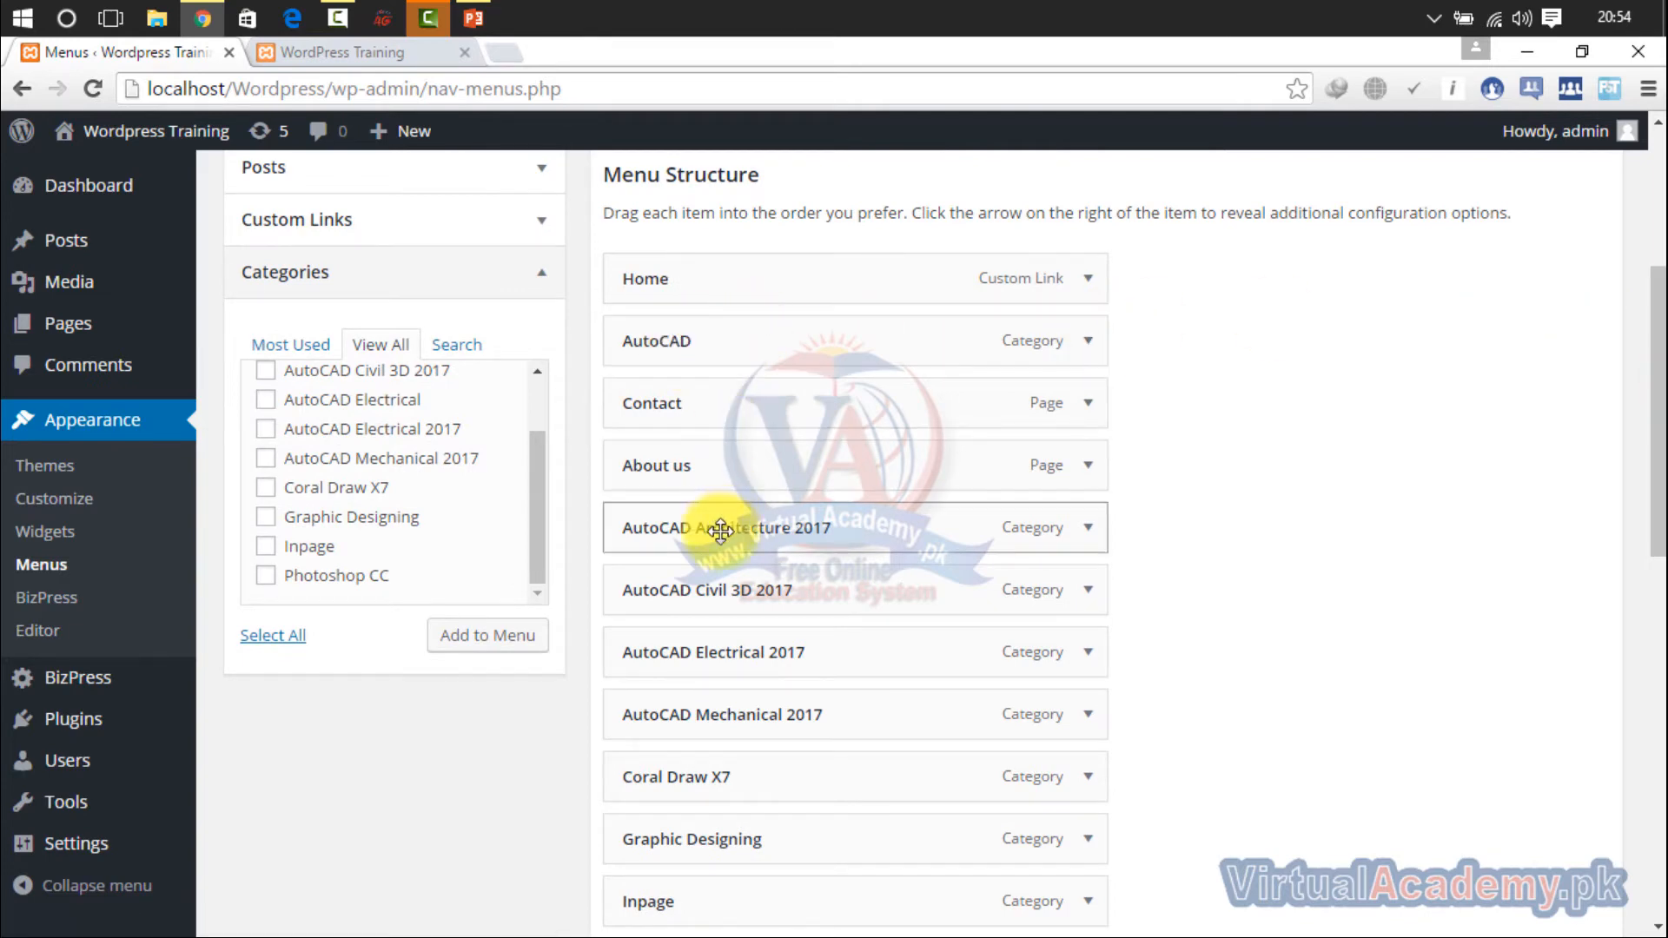
drag(721, 530, 707, 421)
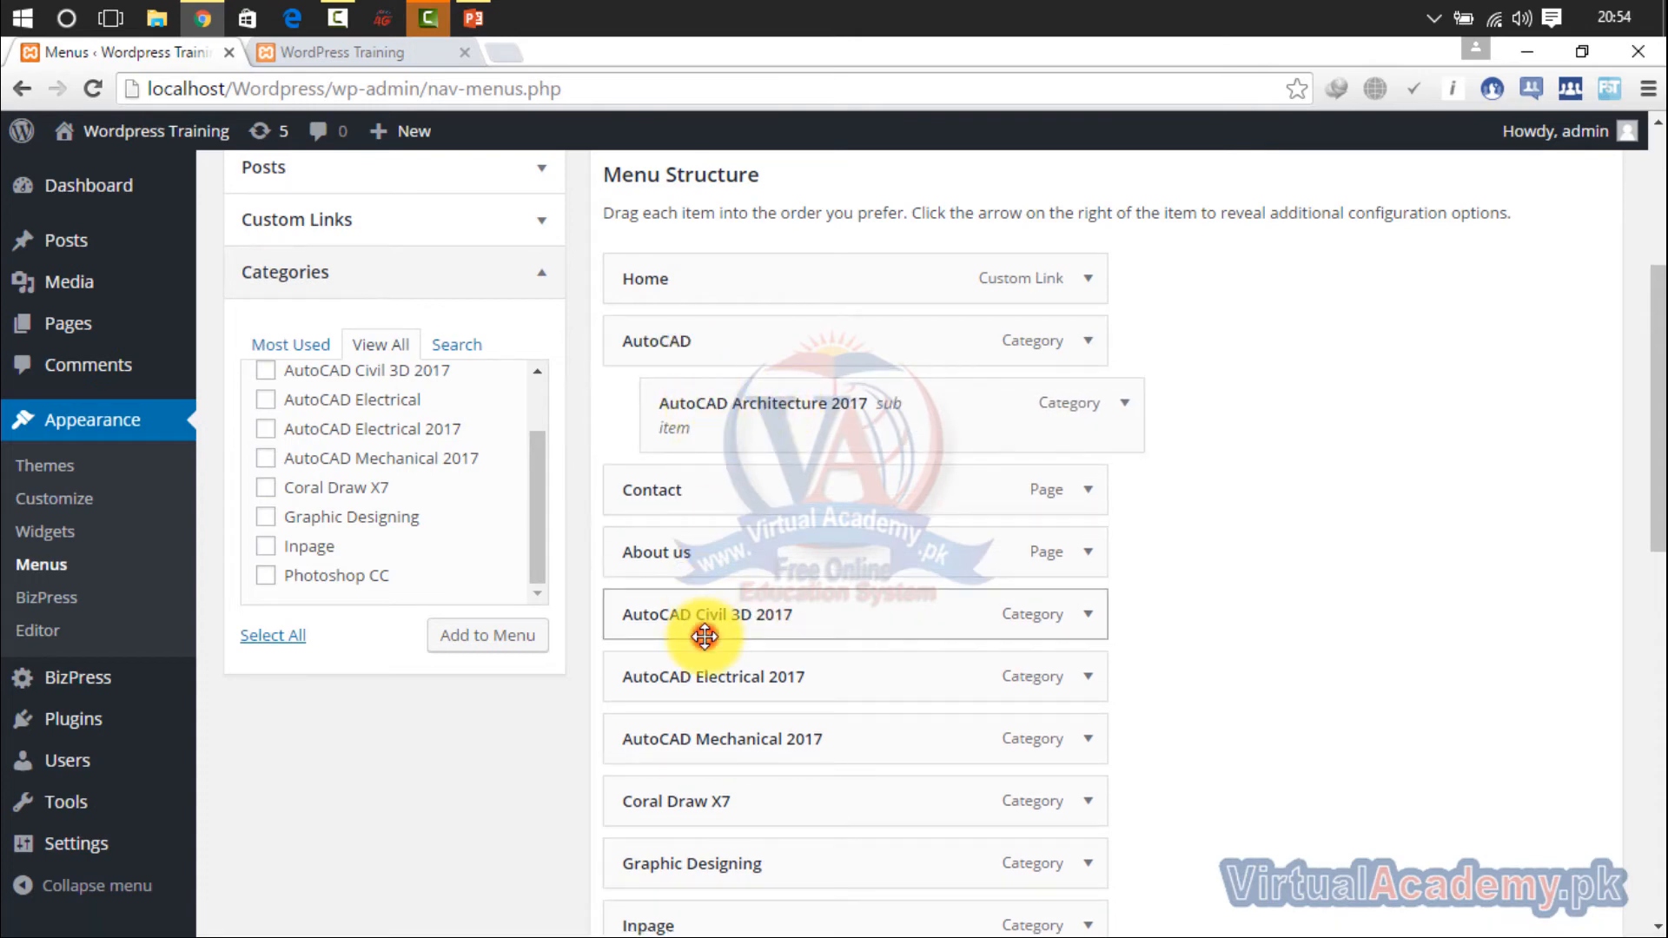
drag(705, 637, 741, 503)
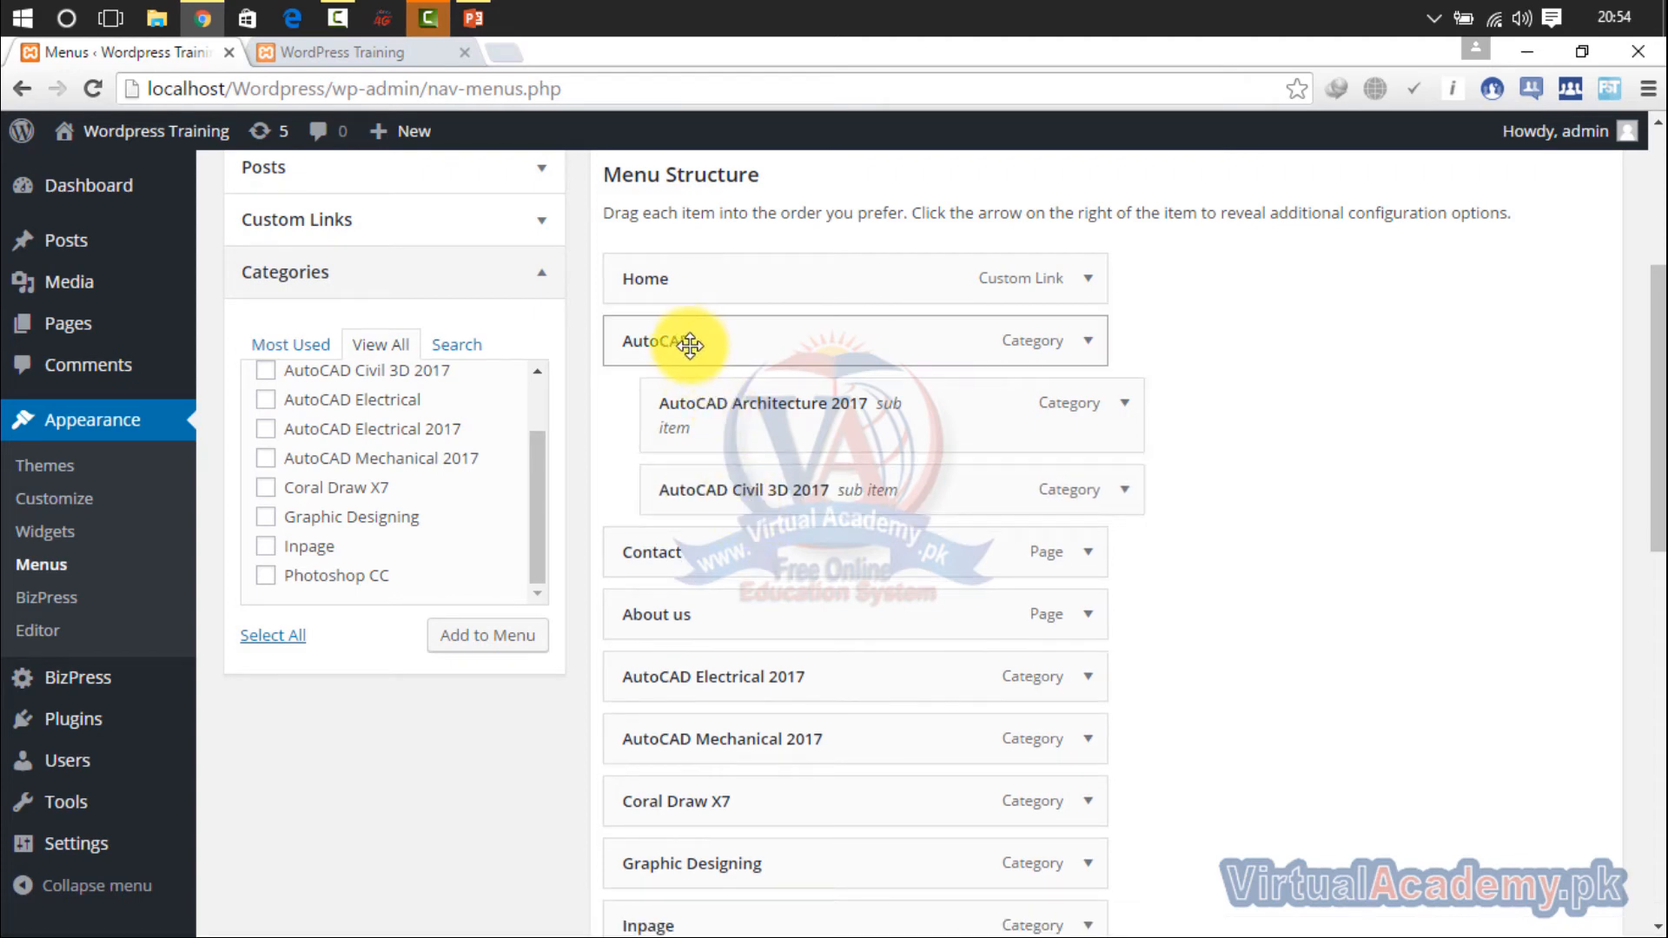
mouse_move(698, 675)
mouse_down()
mouse_move(725, 648)
mouse_move(754, 545)
mouse_move(739, 536)
mouse_up()
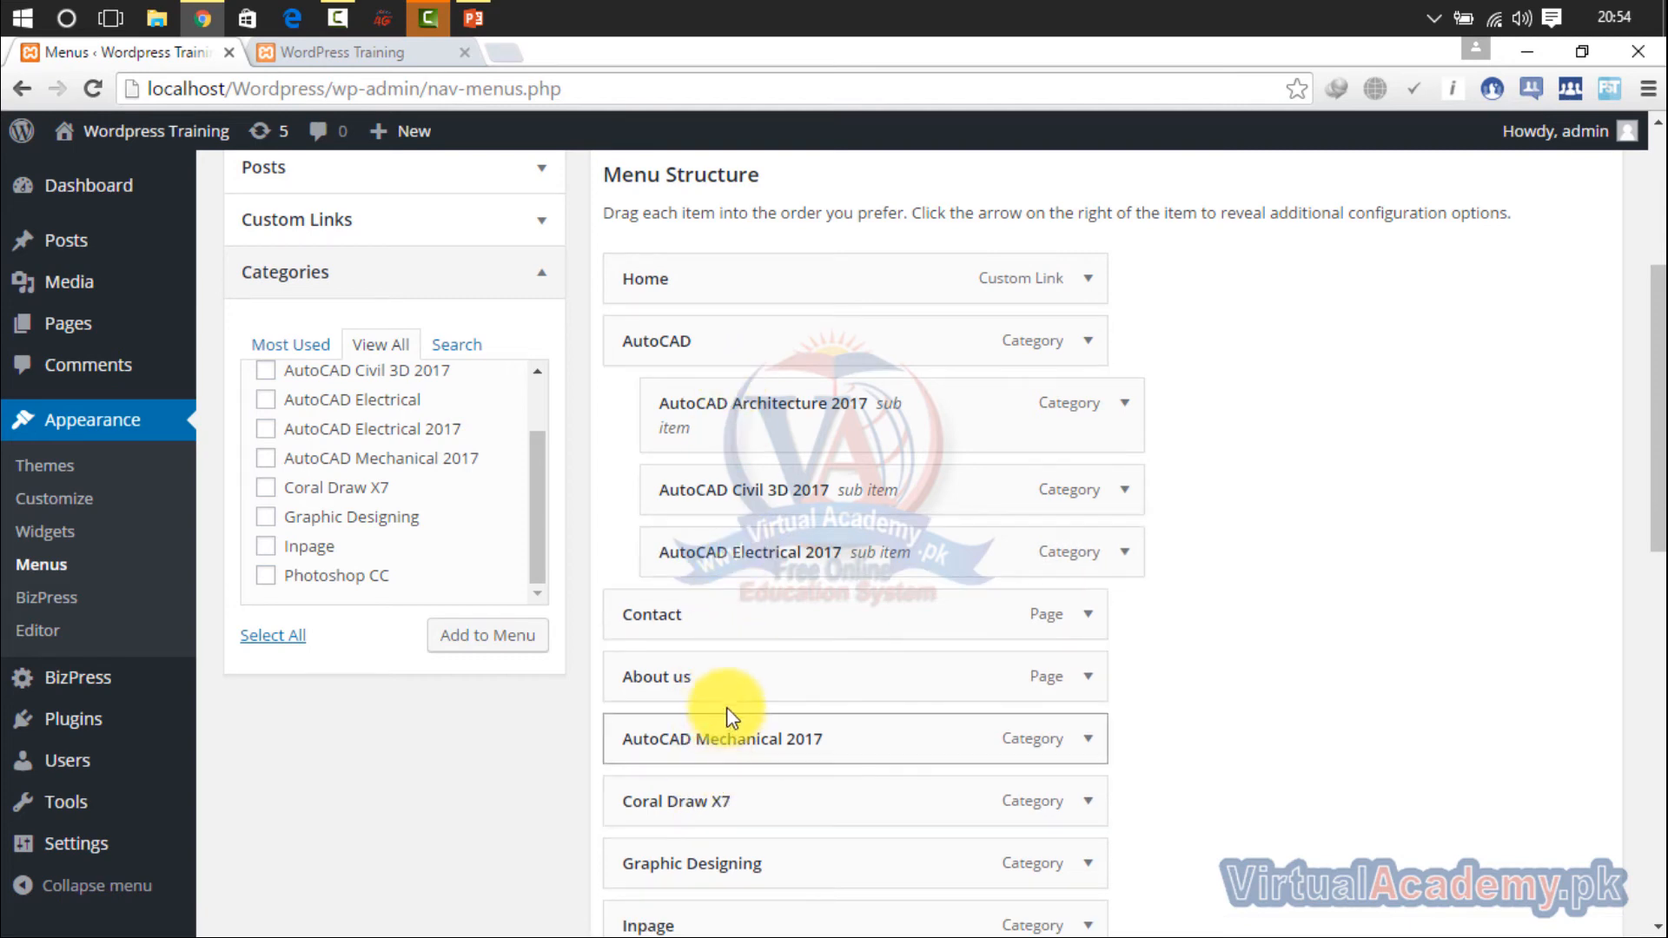
mouse_move(727, 746)
mouse_down()
mouse_move(803, 588)
mouse_move(768, 613)
mouse_up()
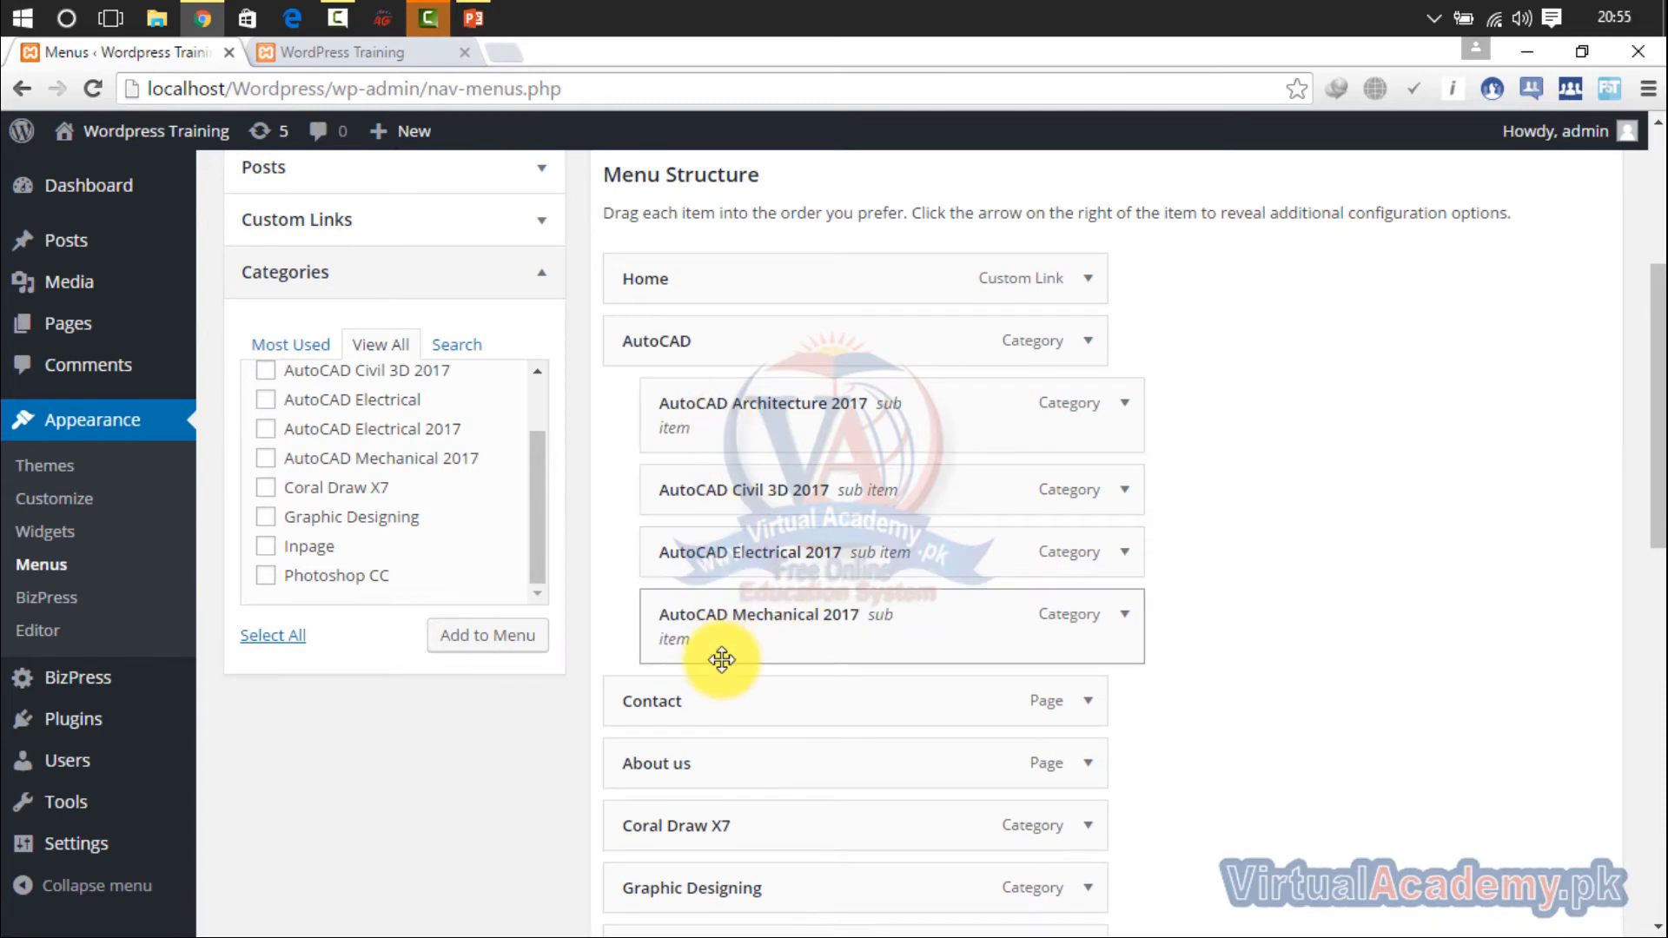
Step: Remove the duplicate top-level AutoCAD, AutoCAD Architecture, Civil 3D, Electrical and Mechanical 2017 items below Photoshop CC from the menu
drag(1655, 363, 1661, 484)
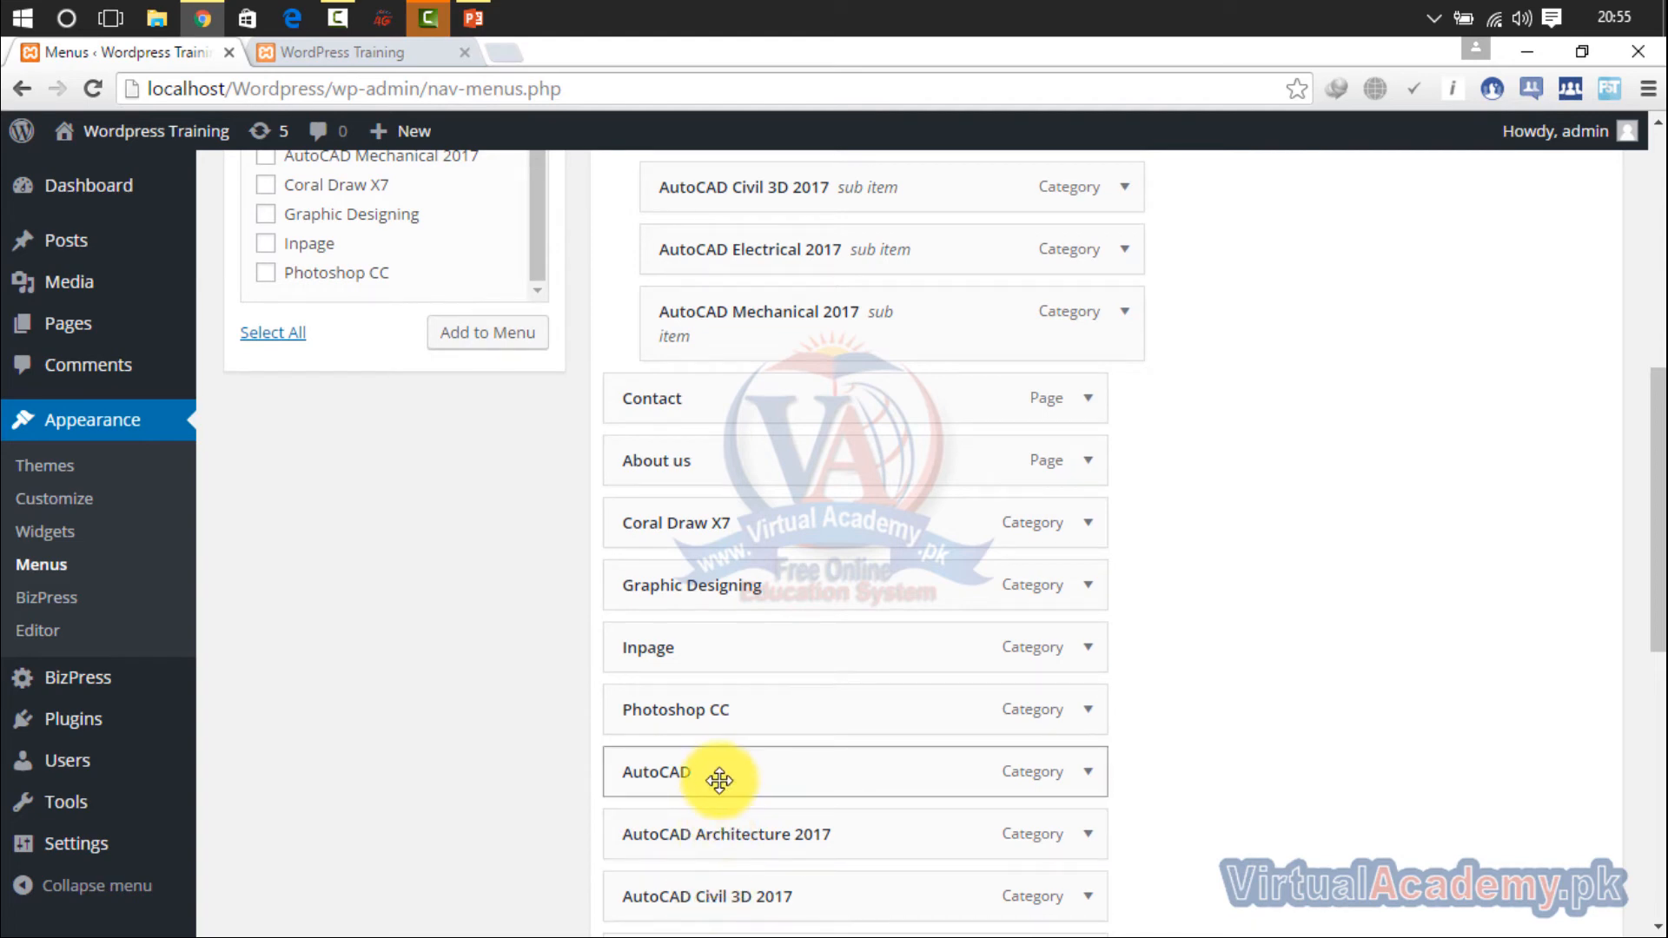
click(1087, 773)
drag(1651, 513, 1645, 663)
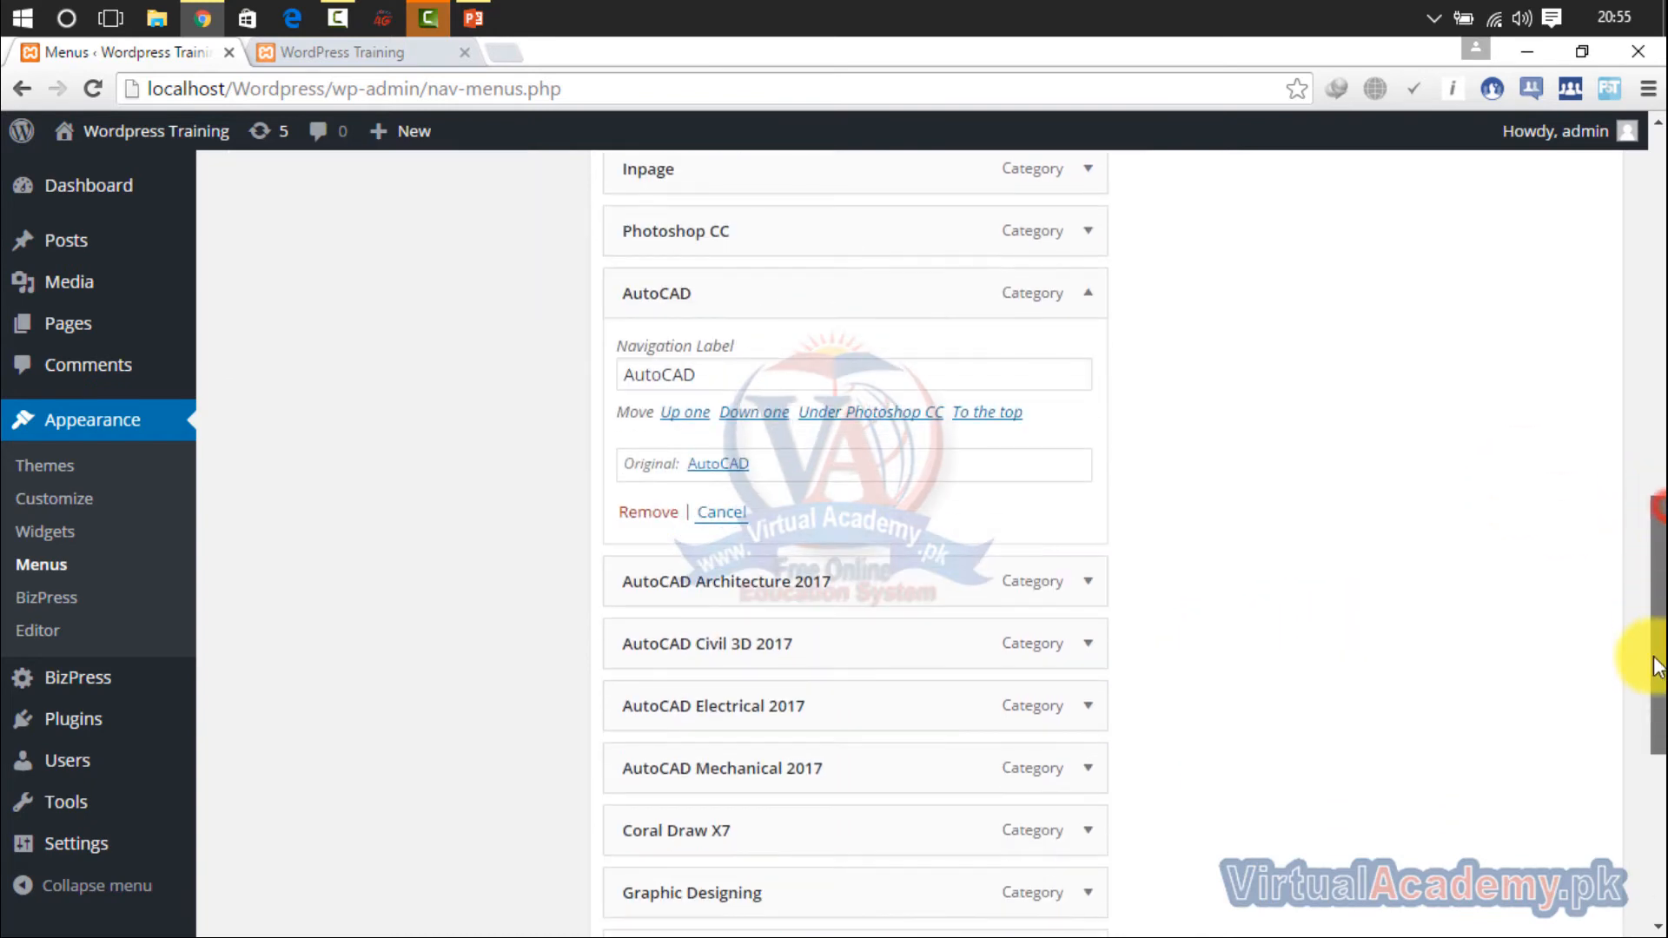
click(647, 509)
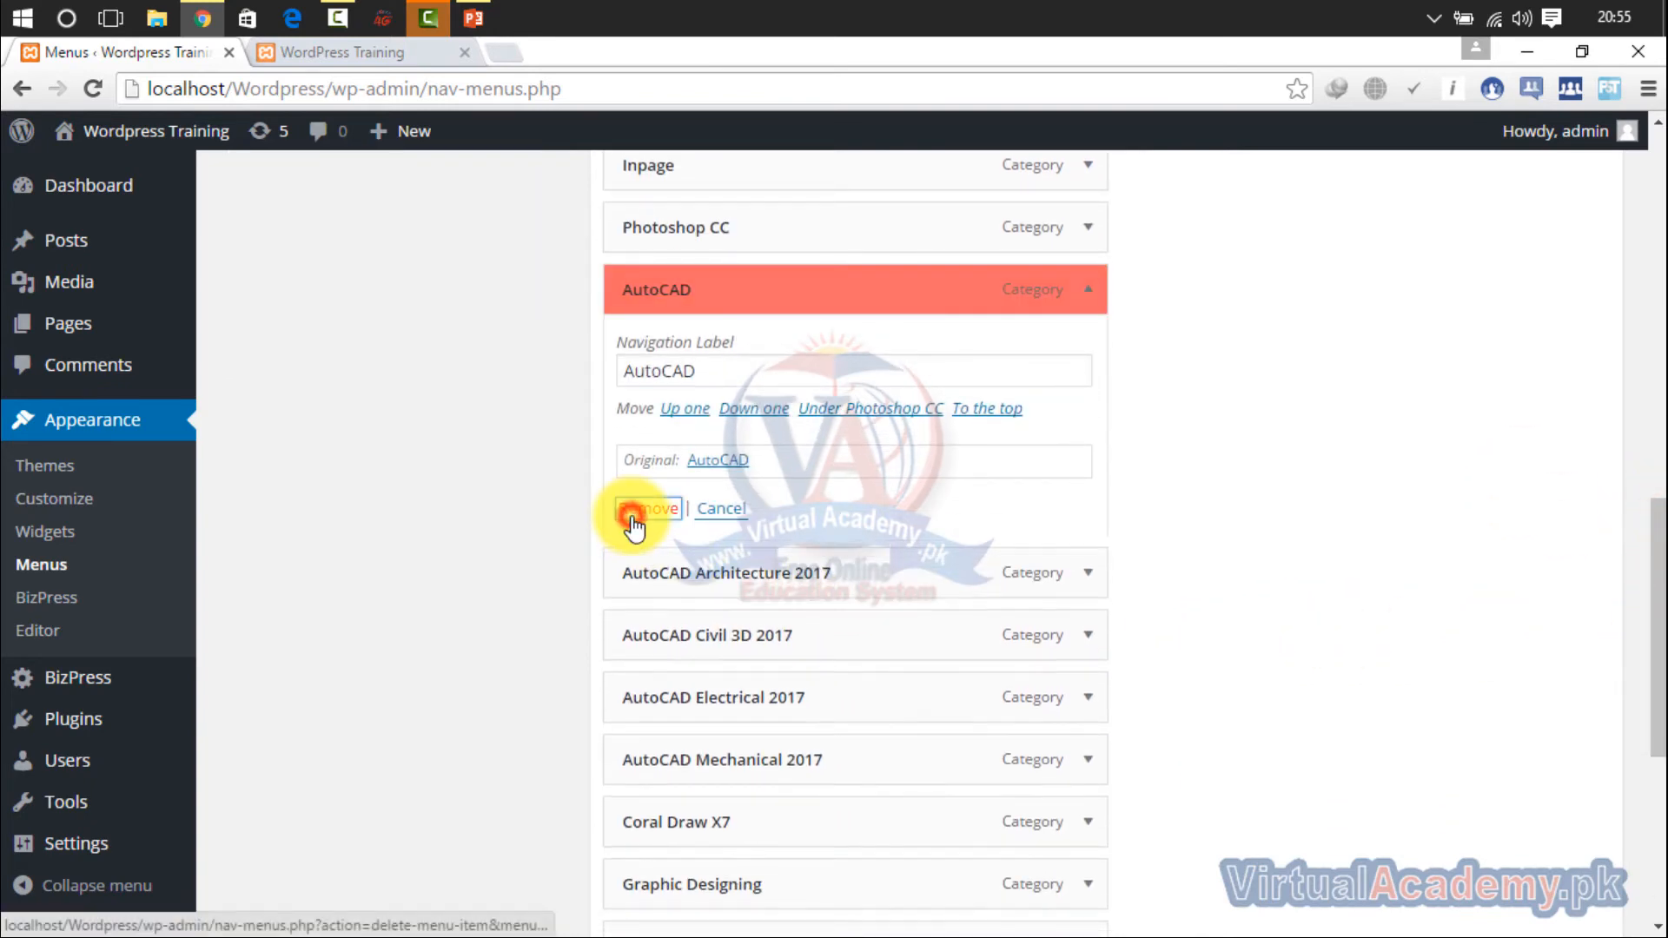
click(1086, 288)
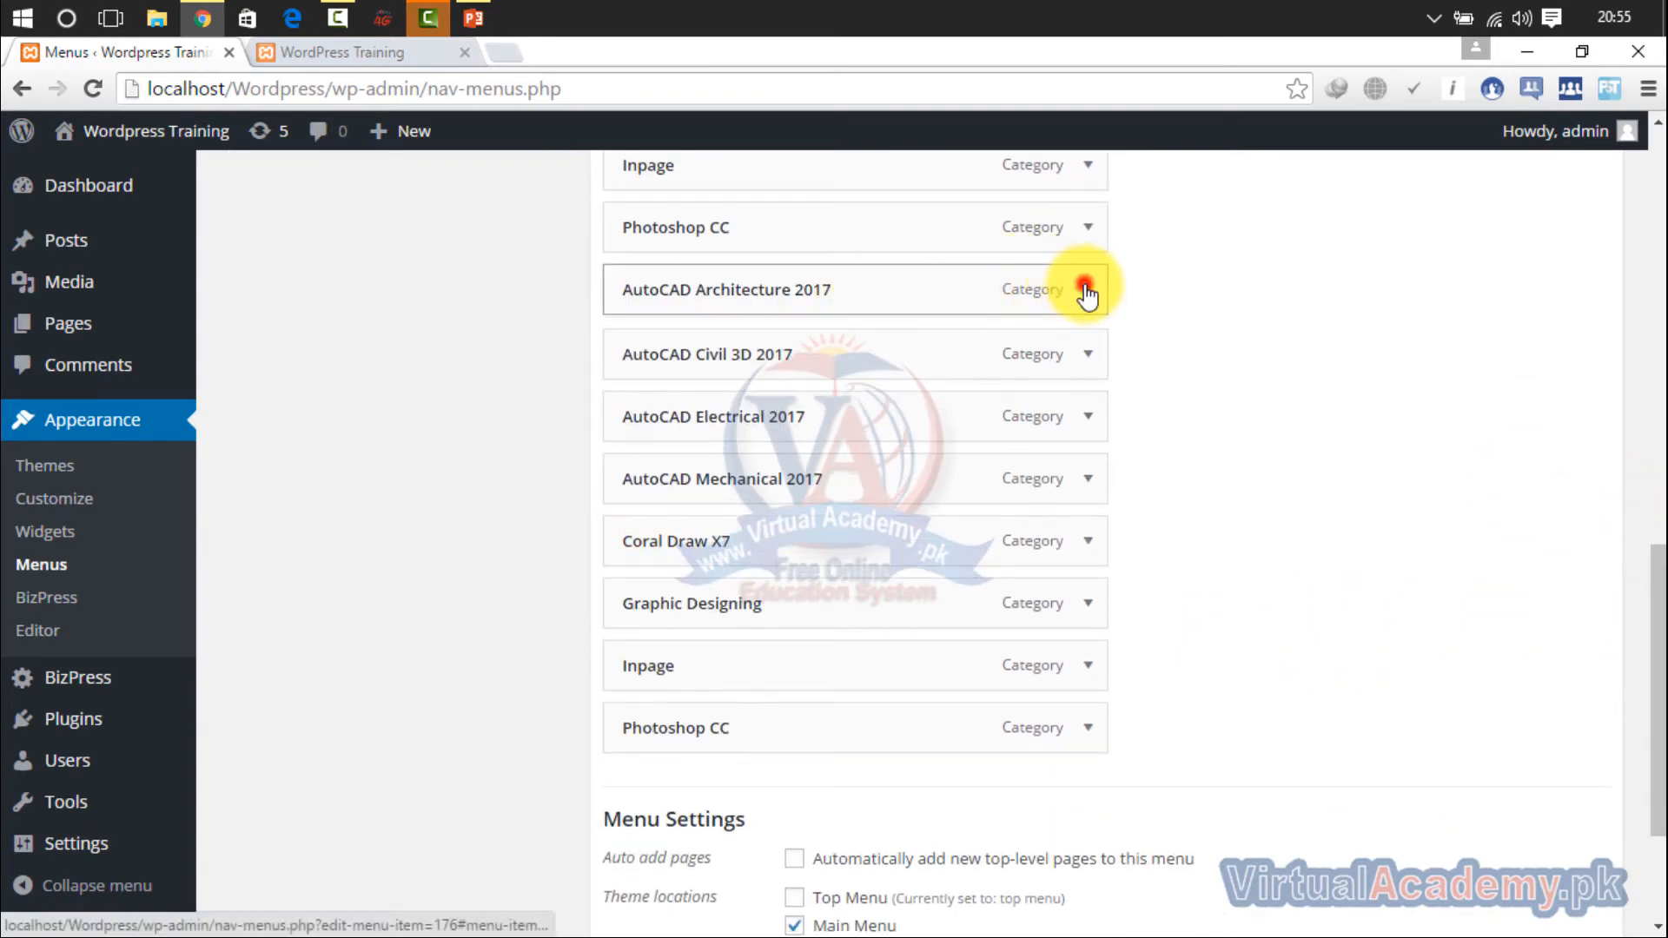
click(660, 509)
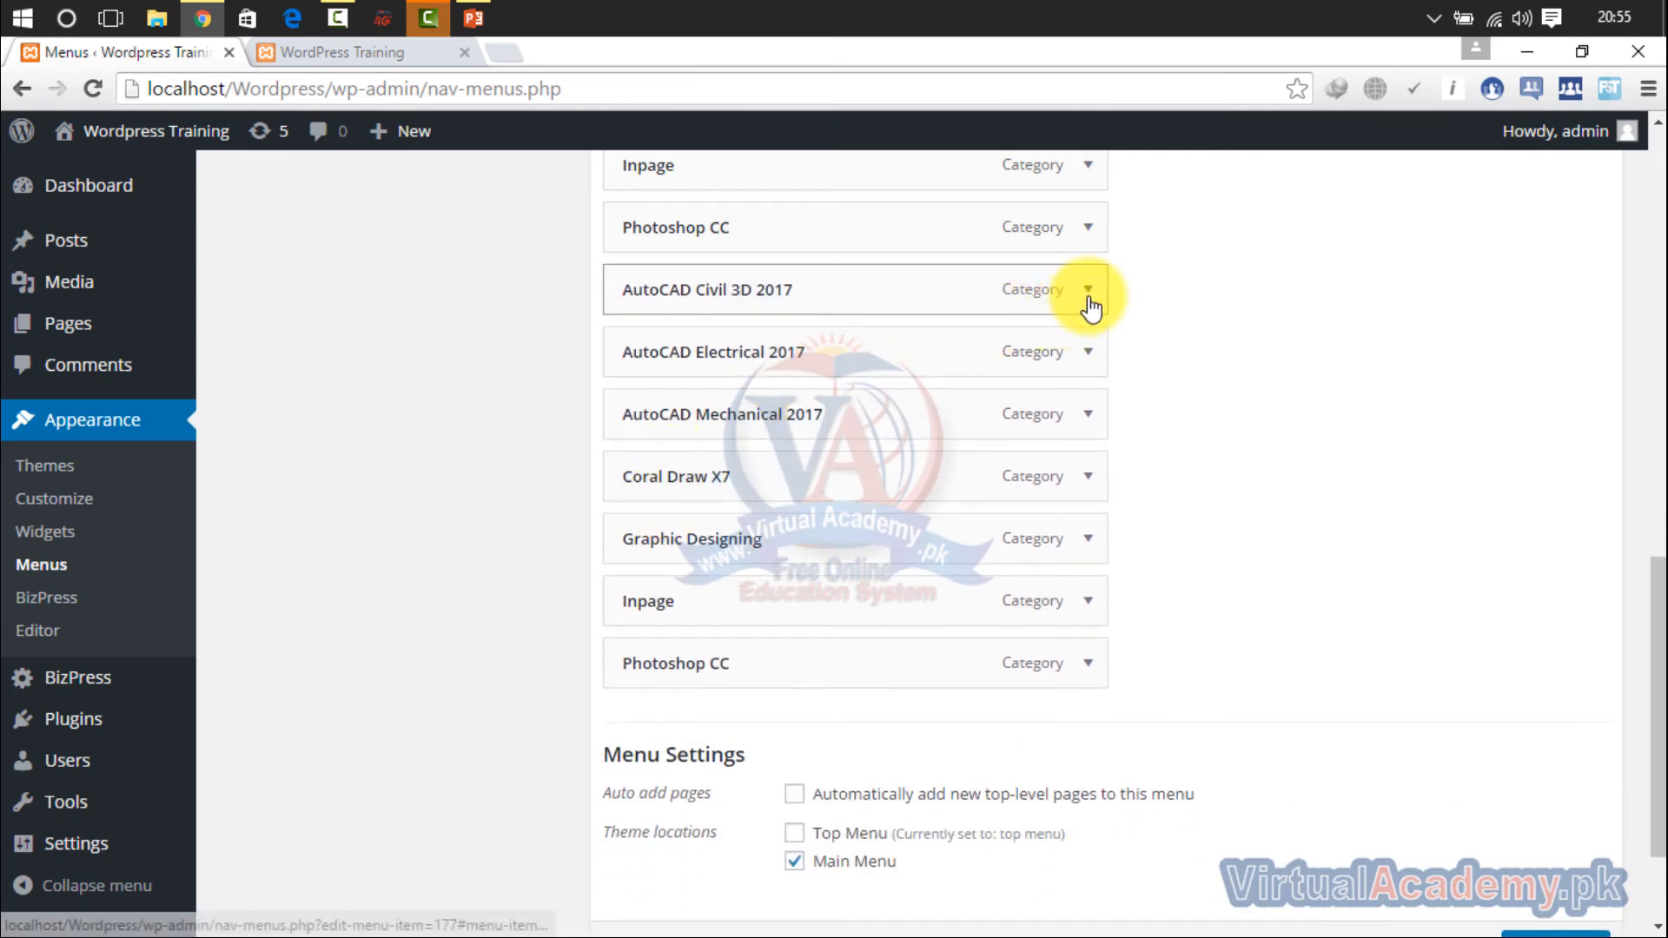
click(1086, 295)
click(648, 509)
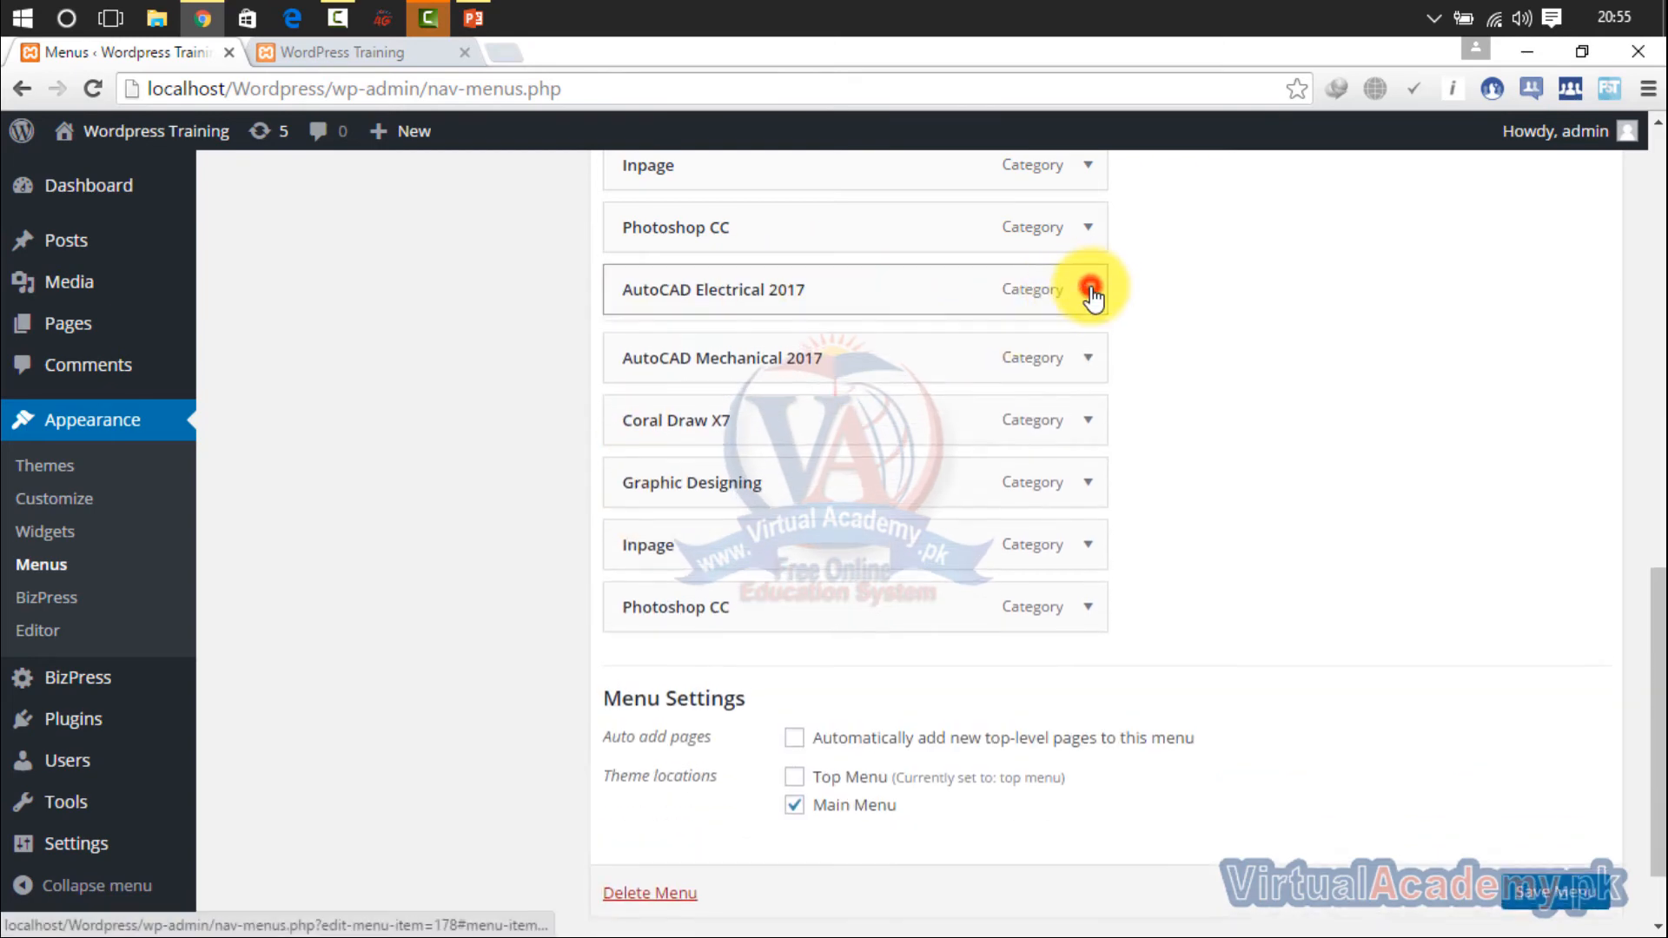
click(1091, 293)
click(669, 511)
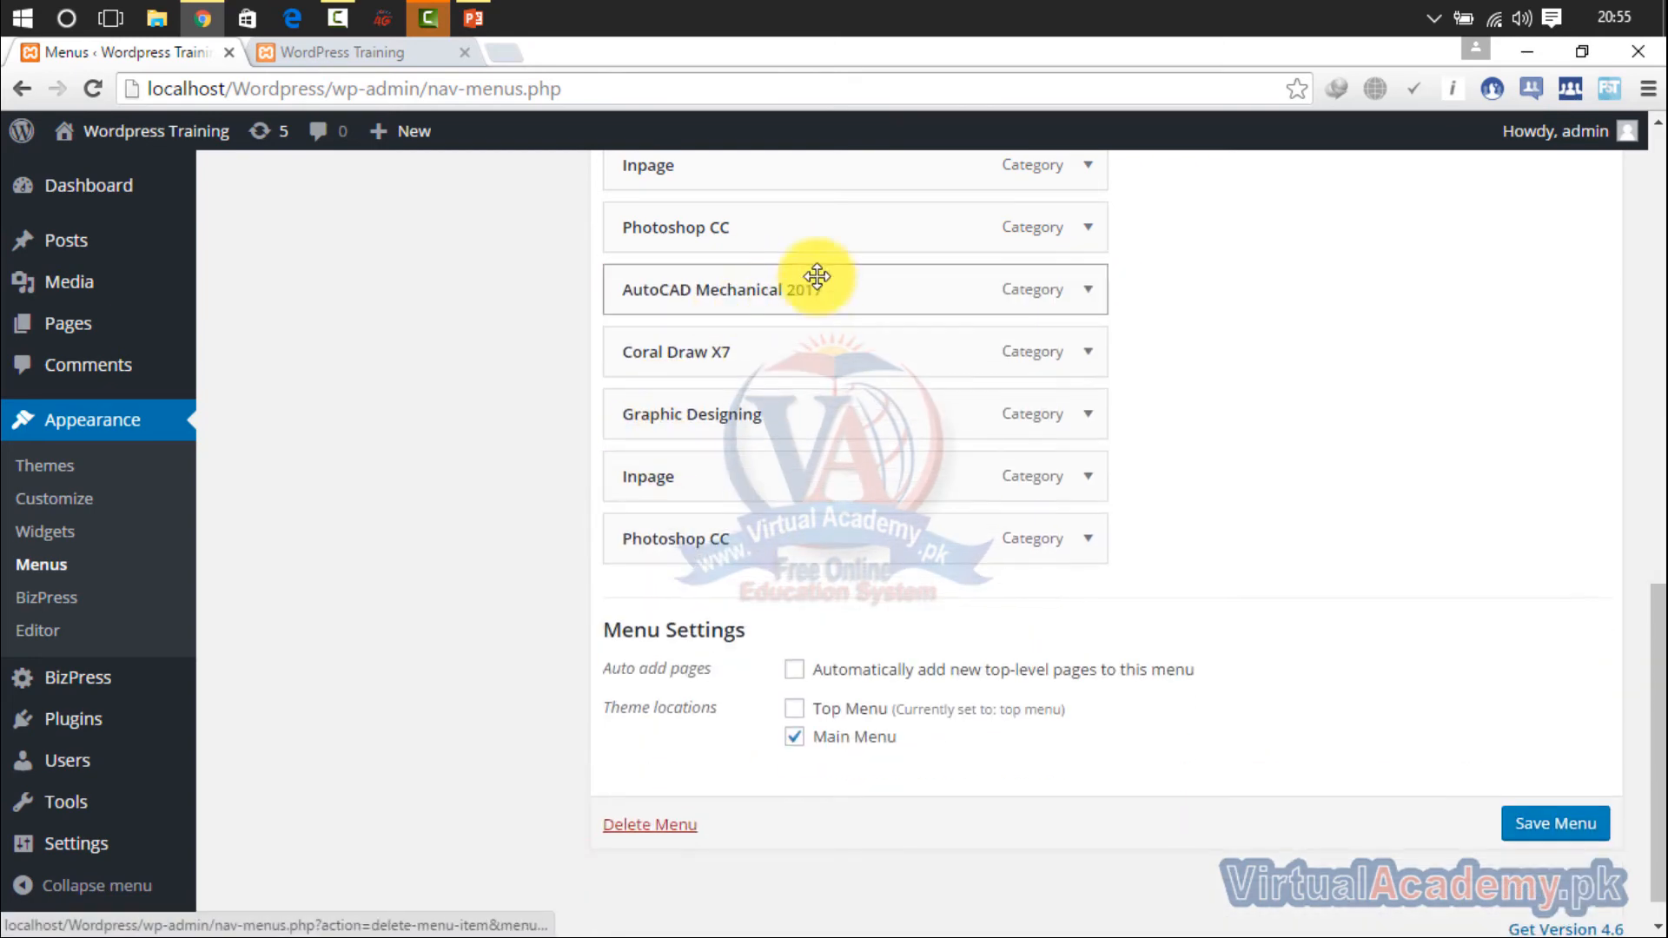
click(1082, 292)
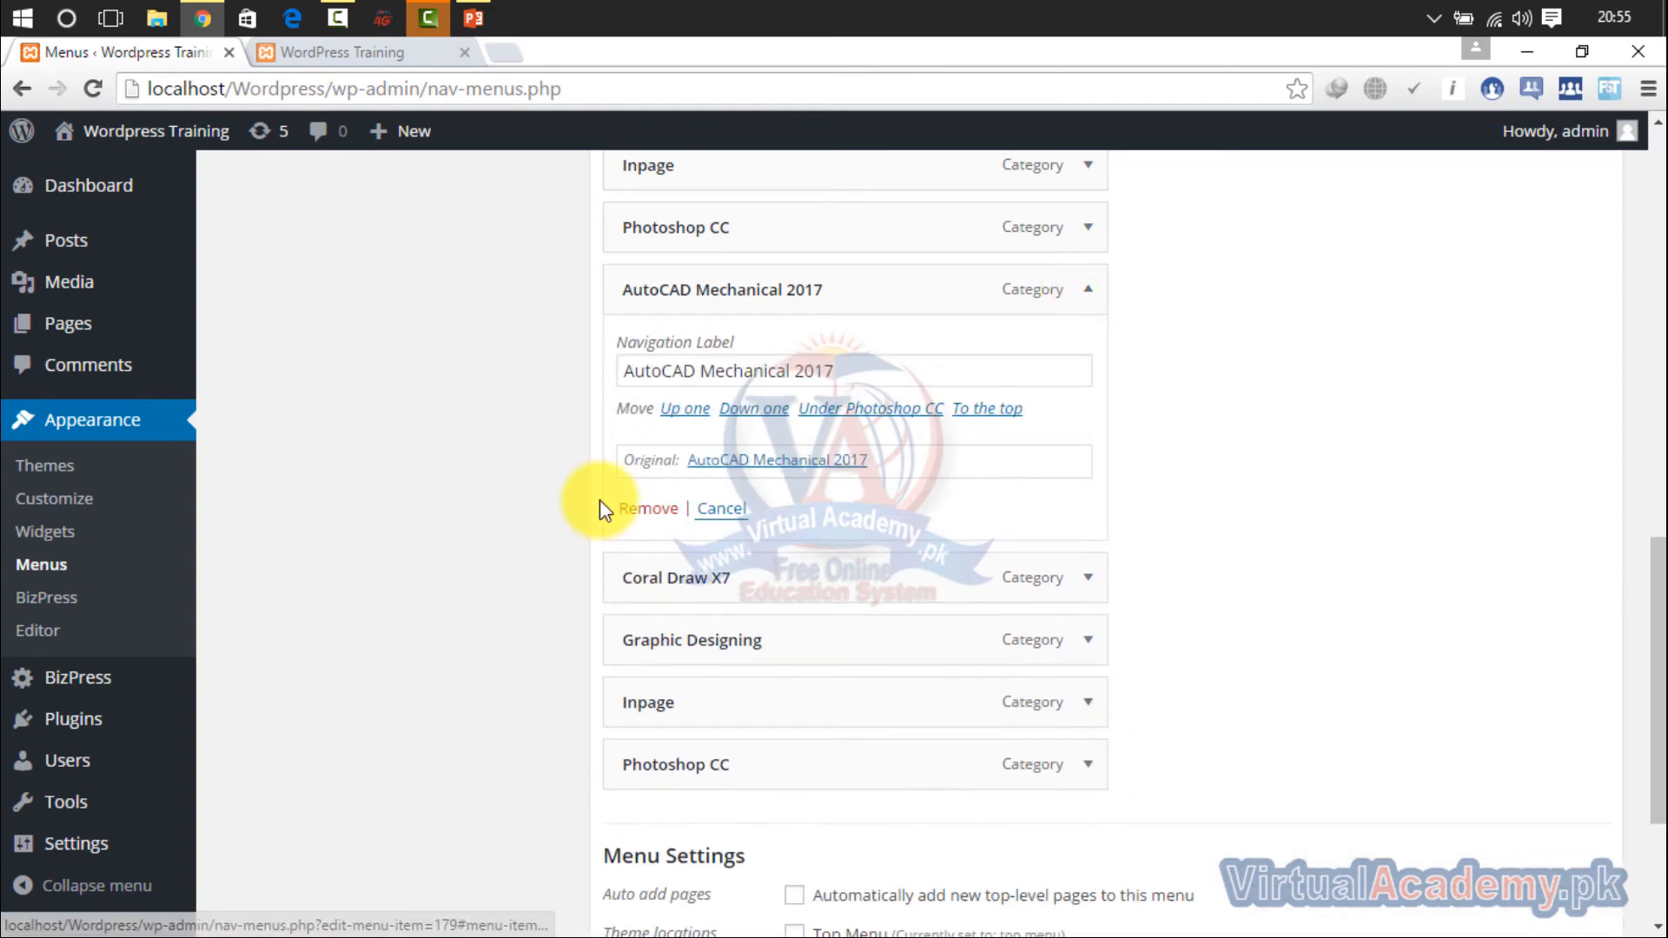
click(638, 510)
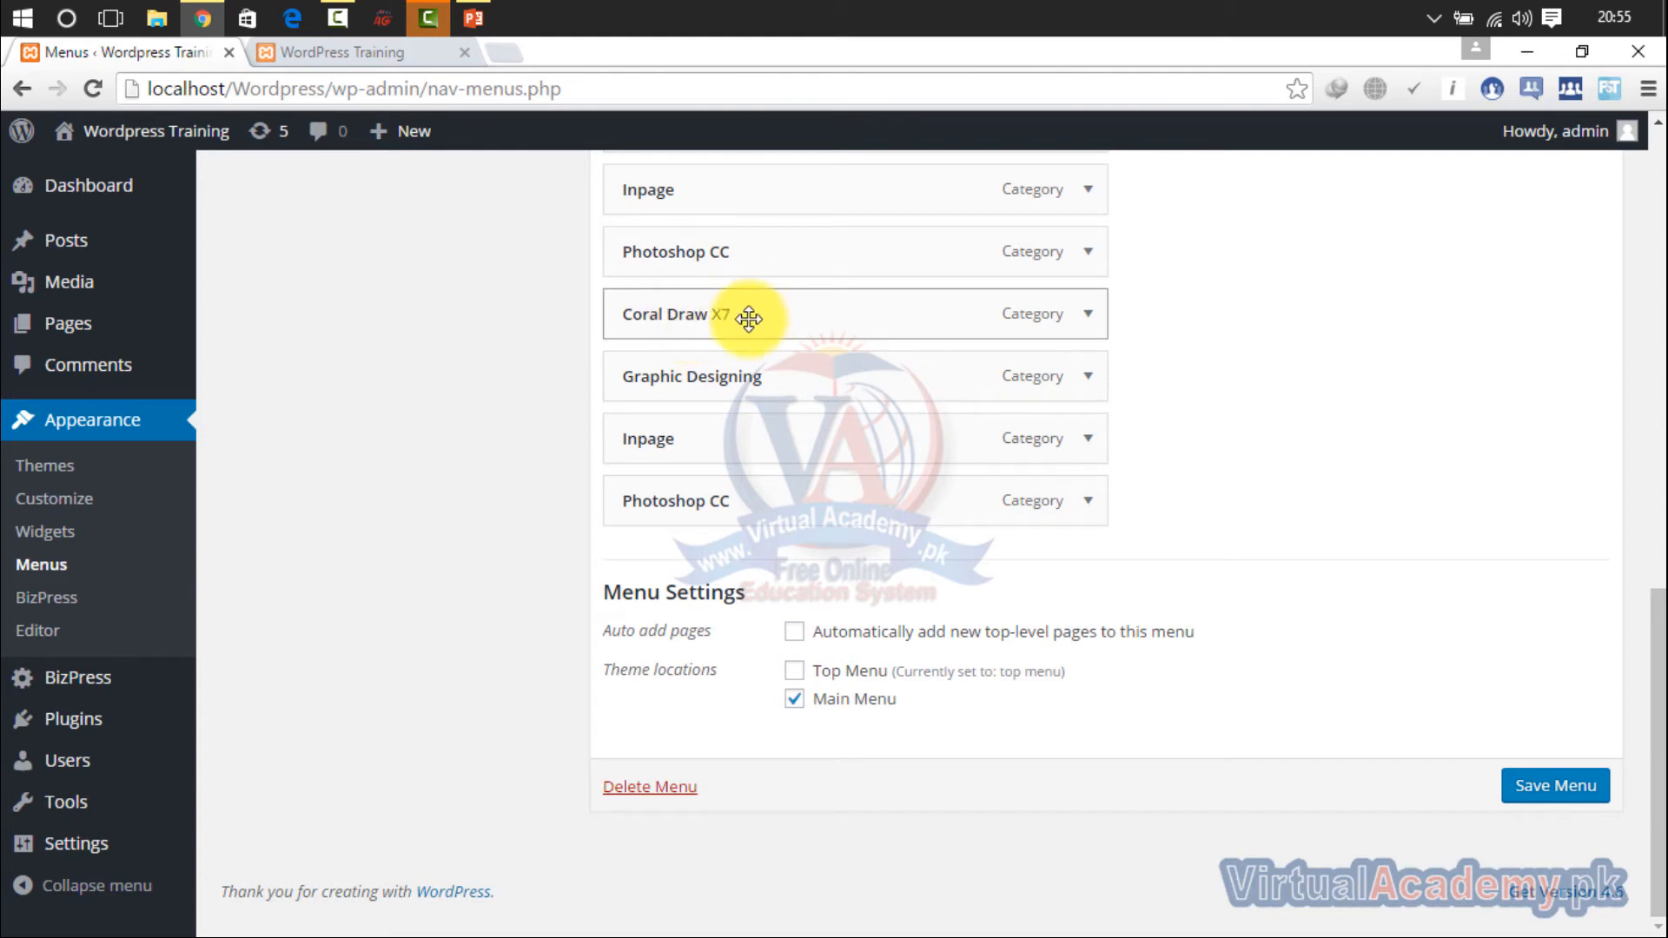
Step: Move the second Graphic Designing item up next to its duplicate and remove the upper copy from the menu
drag(721, 404, 721, 256)
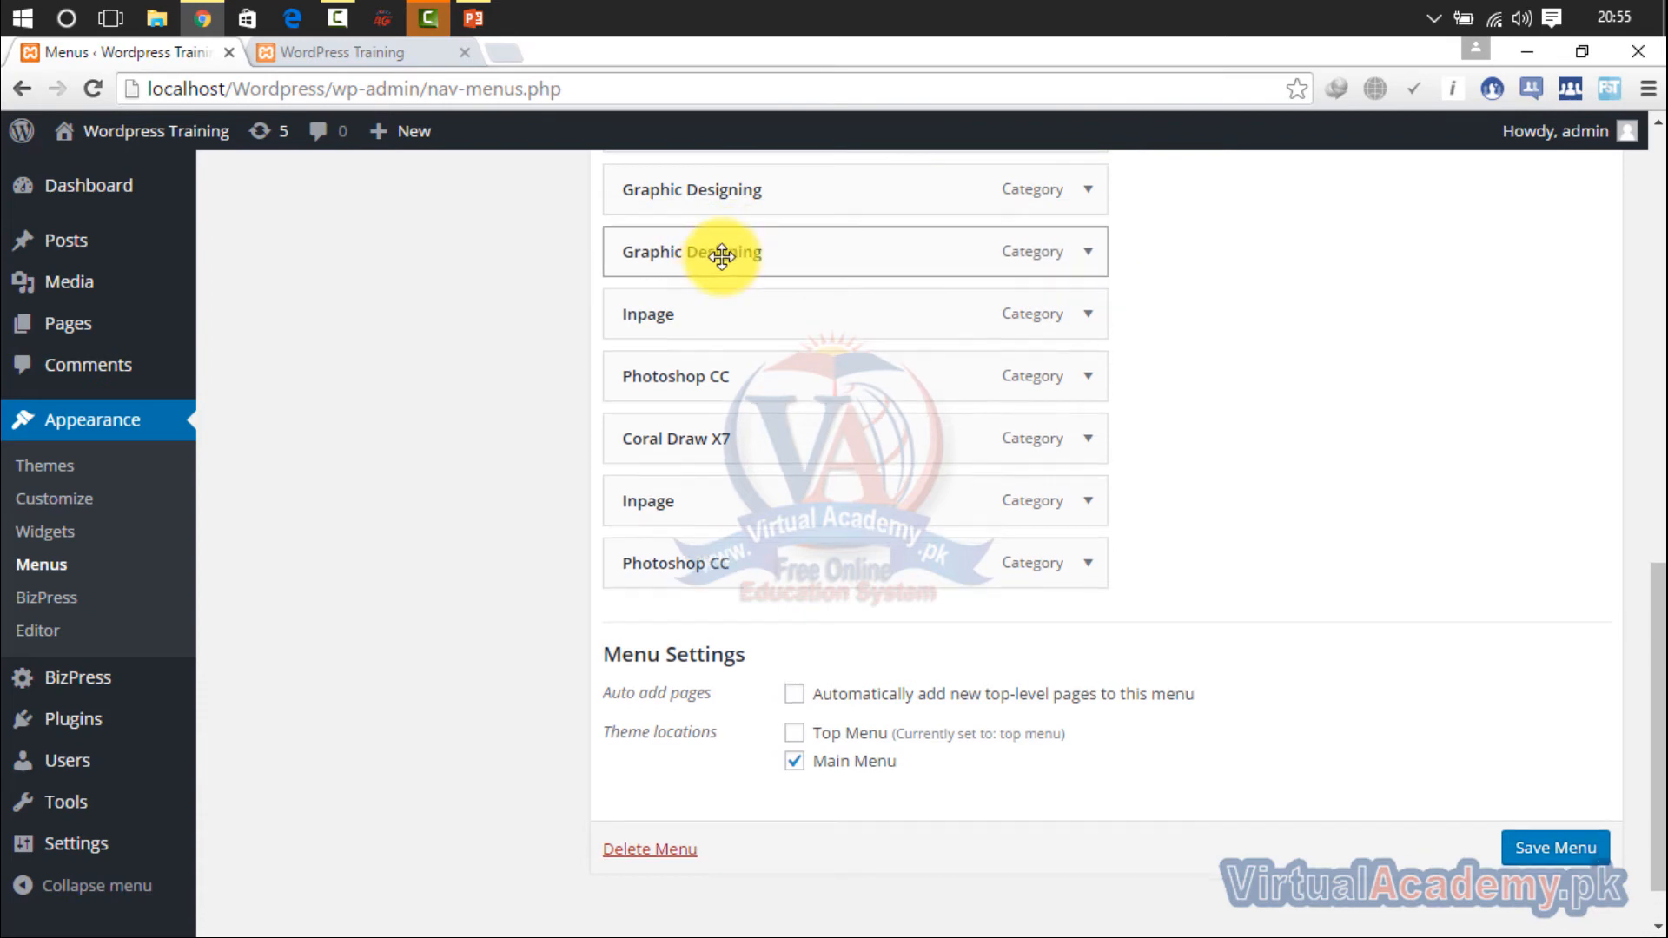
click(1091, 193)
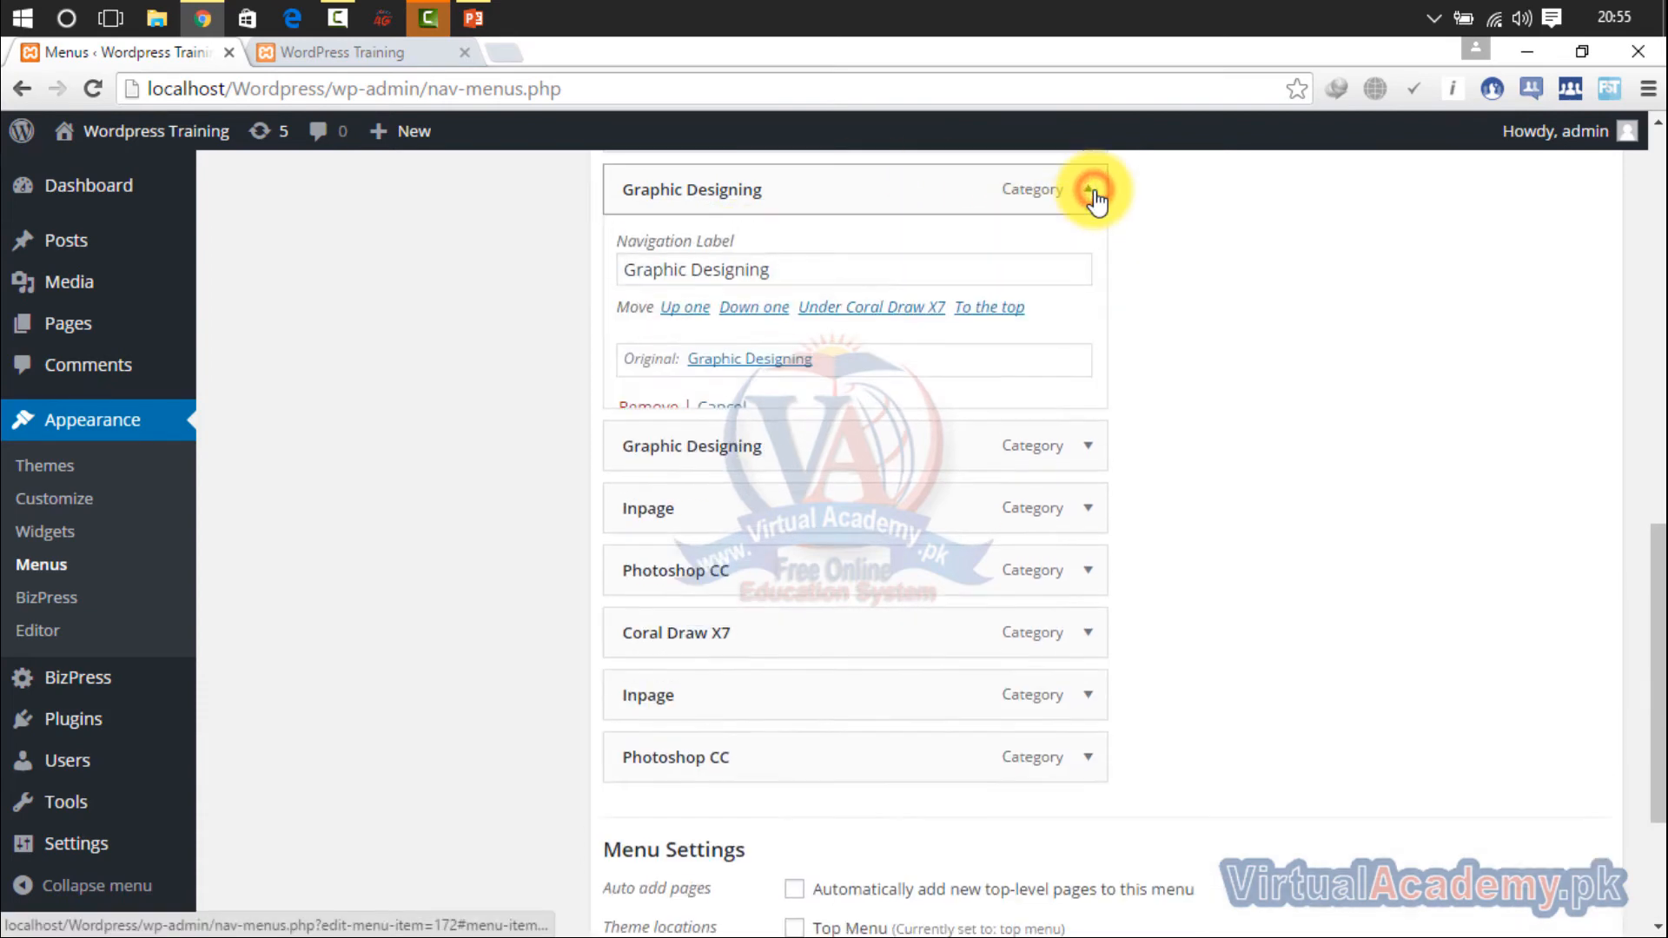
click(650, 408)
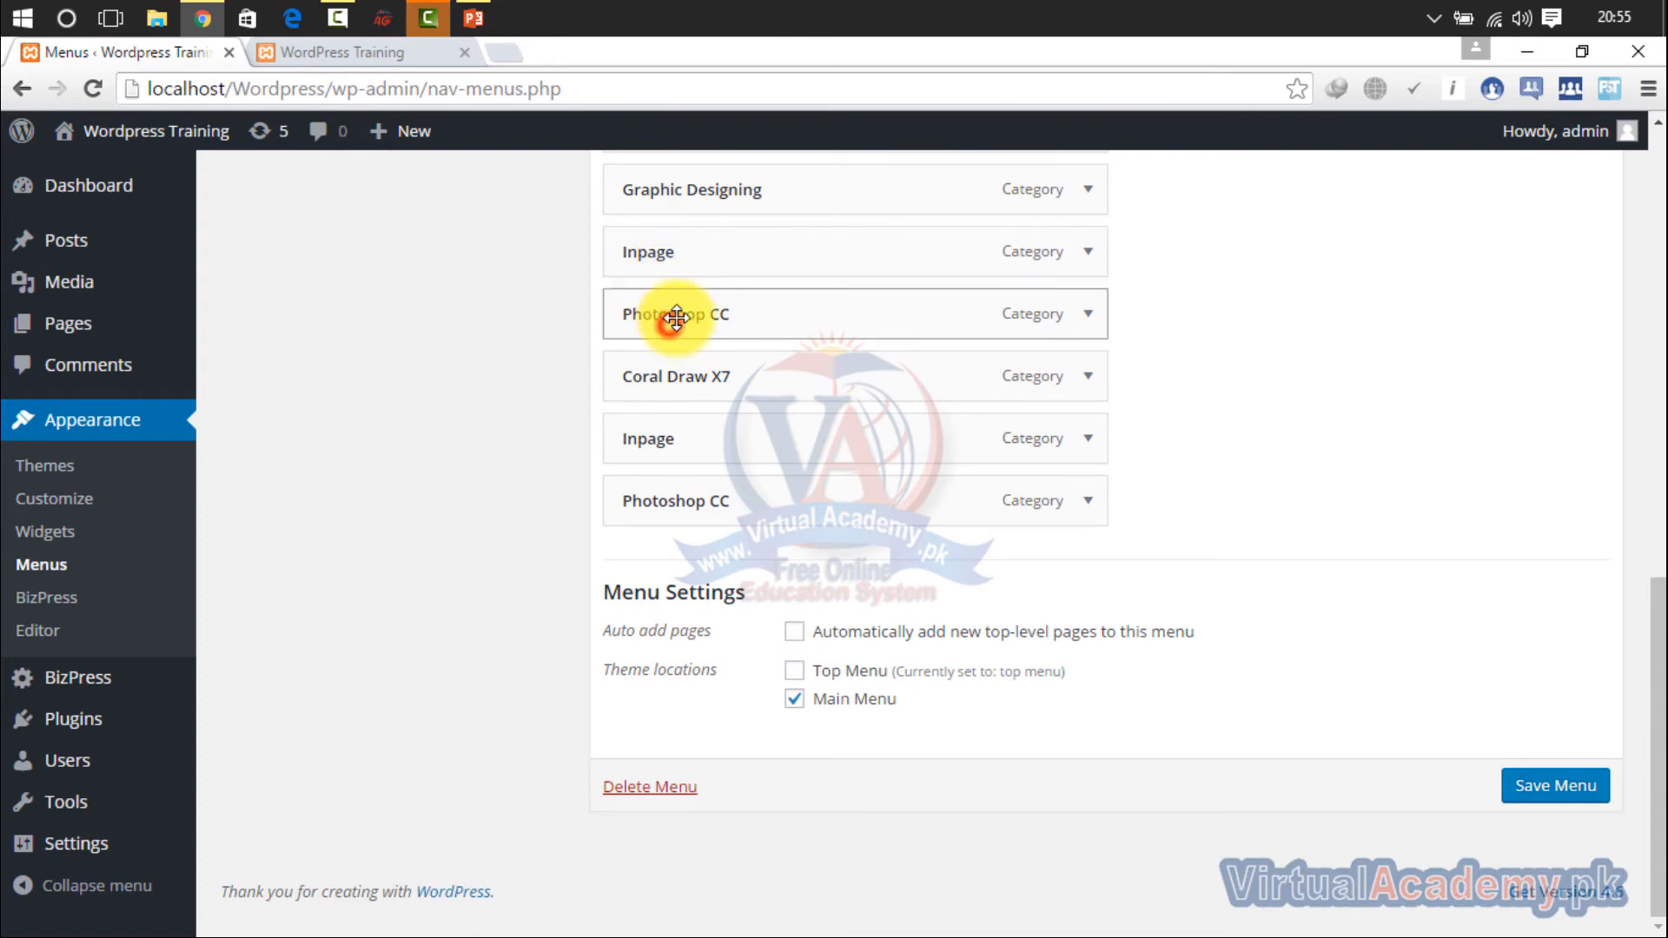
Step: Nest Photoshop CC, Coral Draw X7 and Inpage as sub-items under the first Coral Draw X7 item
mouse_move(676, 318)
mouse_down()
mouse_move(742, 250)
mouse_move(703, 258)
mouse_up()
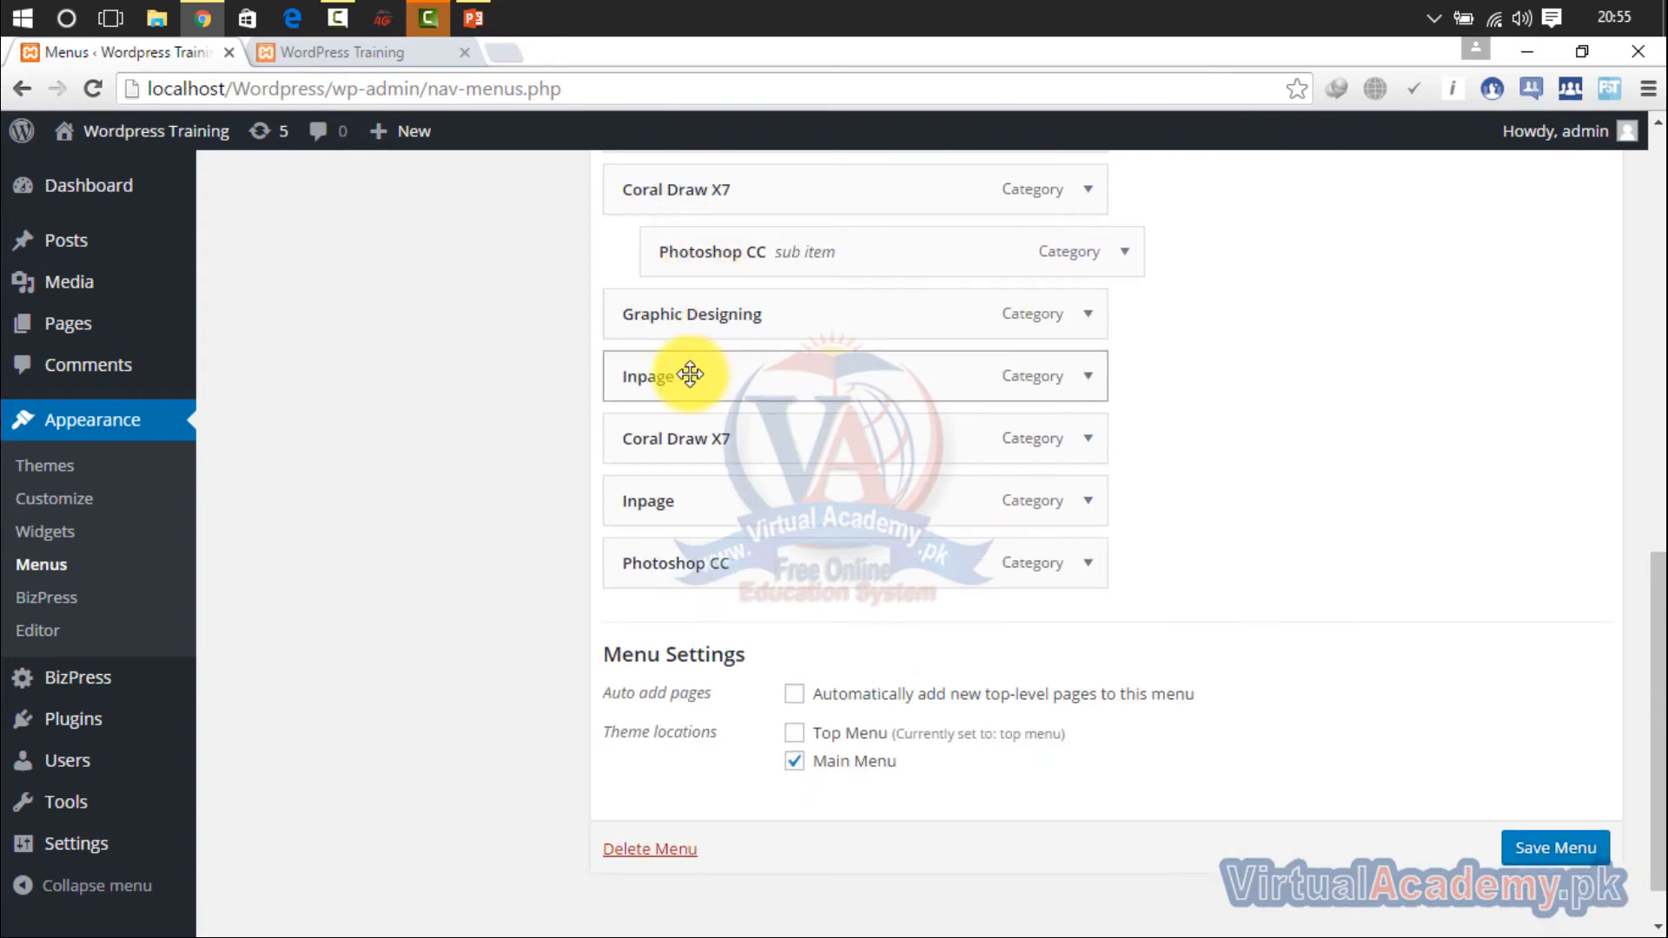
mouse_move(669, 434)
mouse_down()
mouse_move(744, 394)
mouse_move(770, 305)
mouse_move(730, 316)
mouse_up()
mouse_move(696, 432)
mouse_down()
mouse_move(795, 391)
mouse_move(764, 361)
mouse_move(748, 375)
mouse_up()
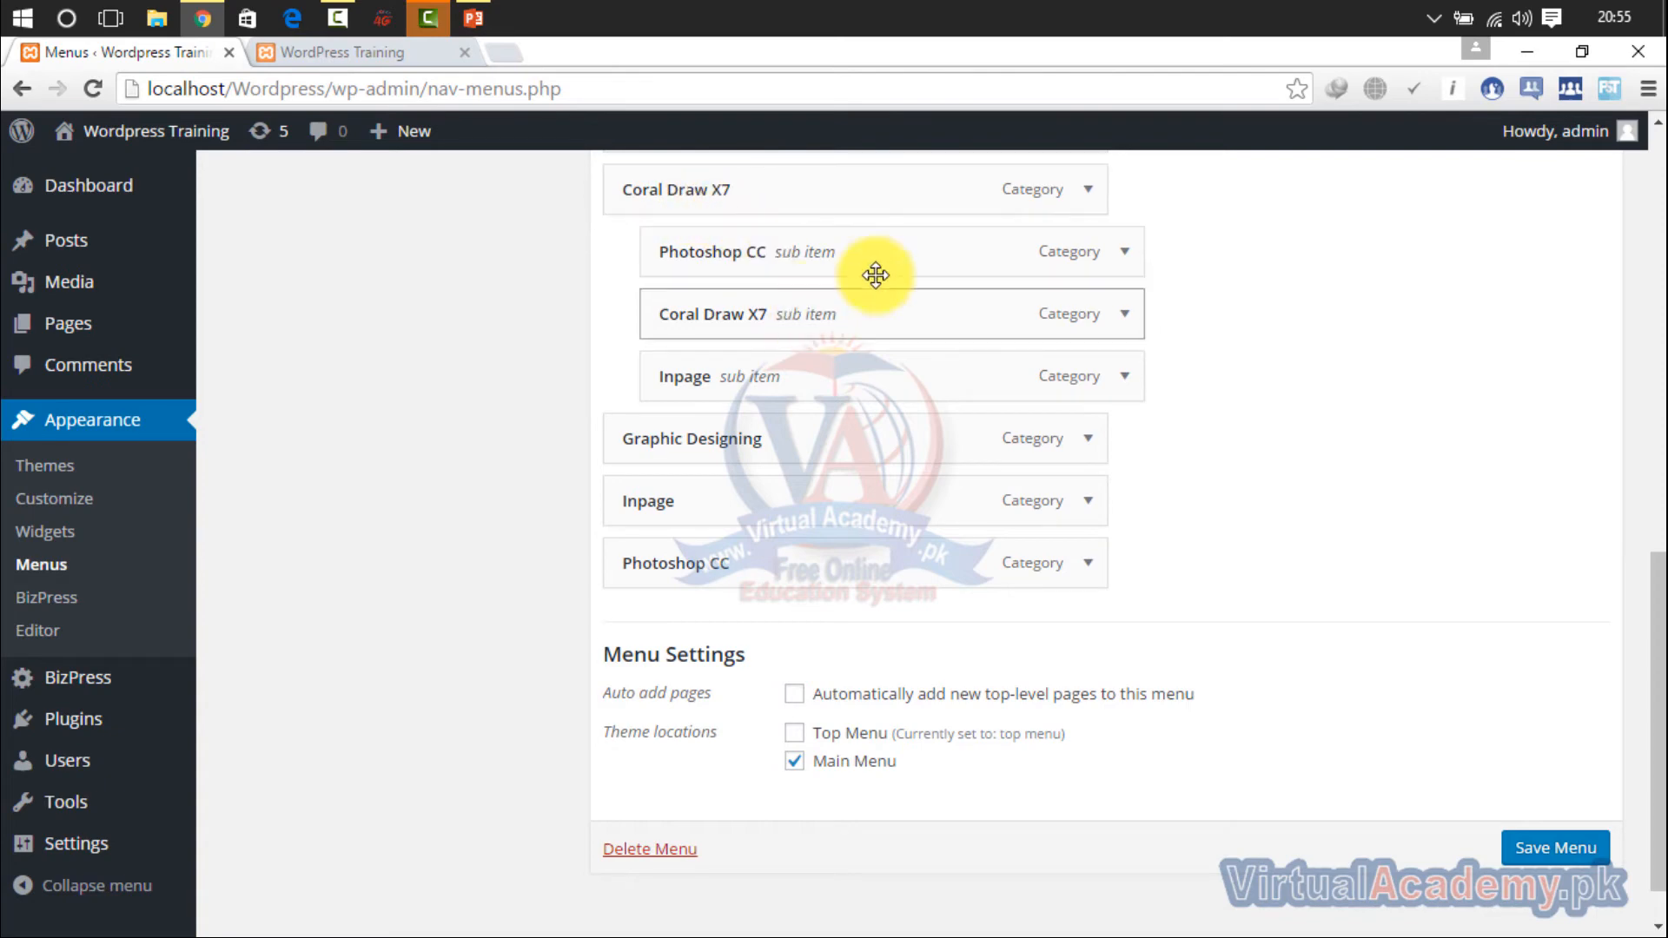
Step: Remove the top-level Coral Draw X7 item directly below About us from the menu
drag(1658, 625, 1658, 592)
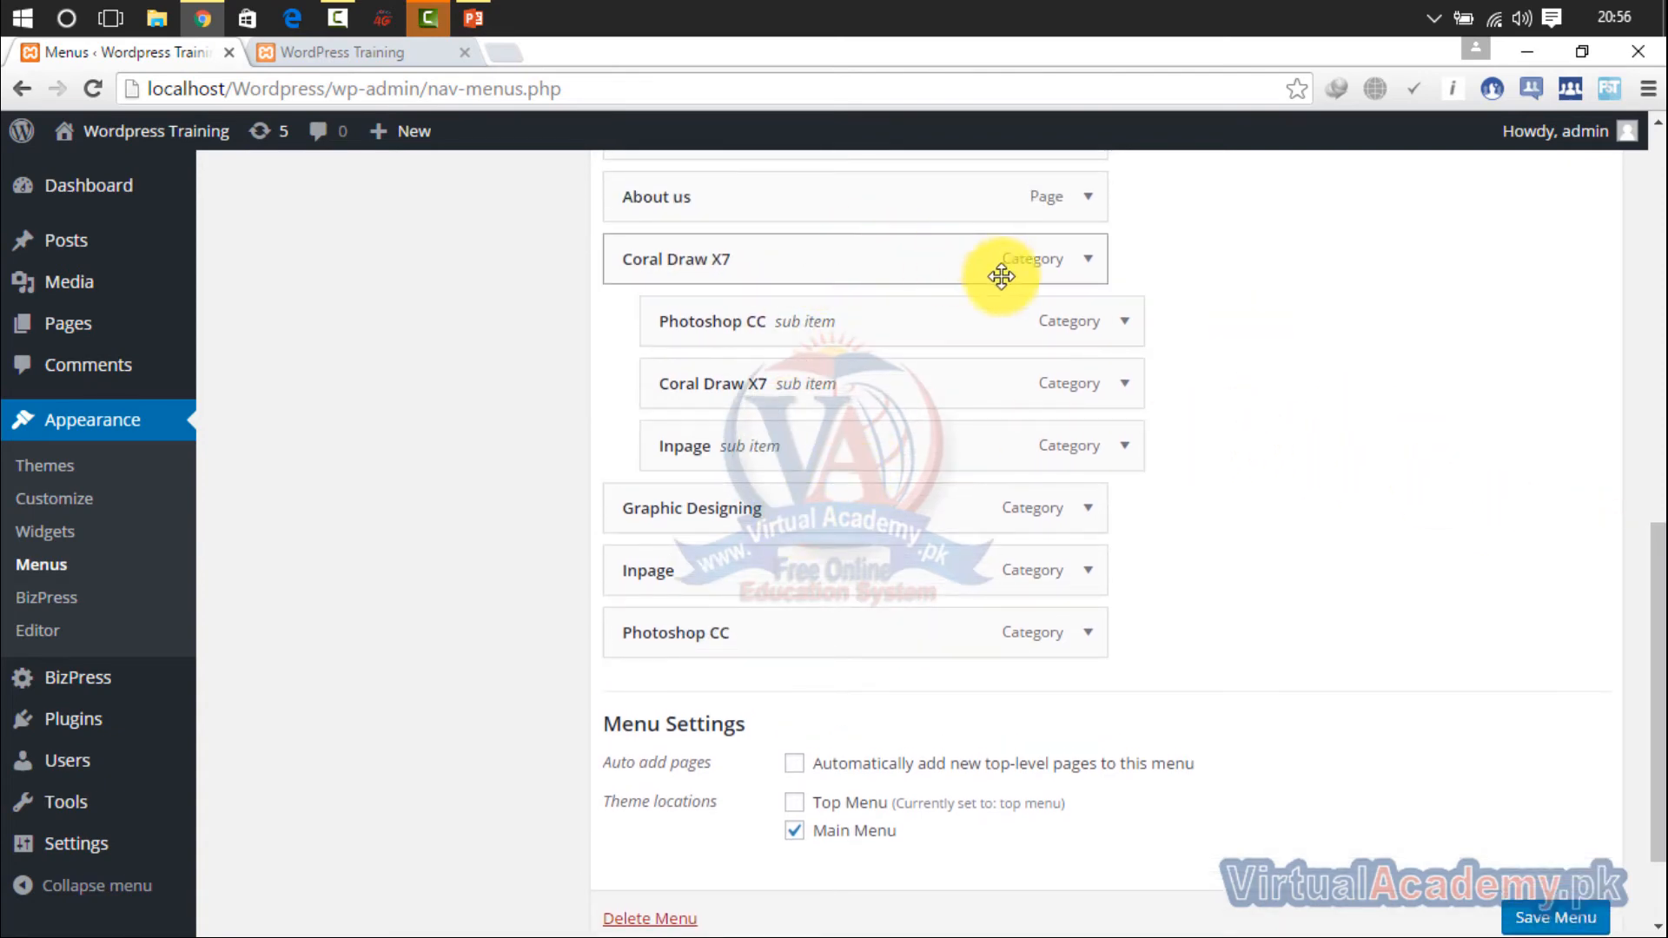
click(1086, 261)
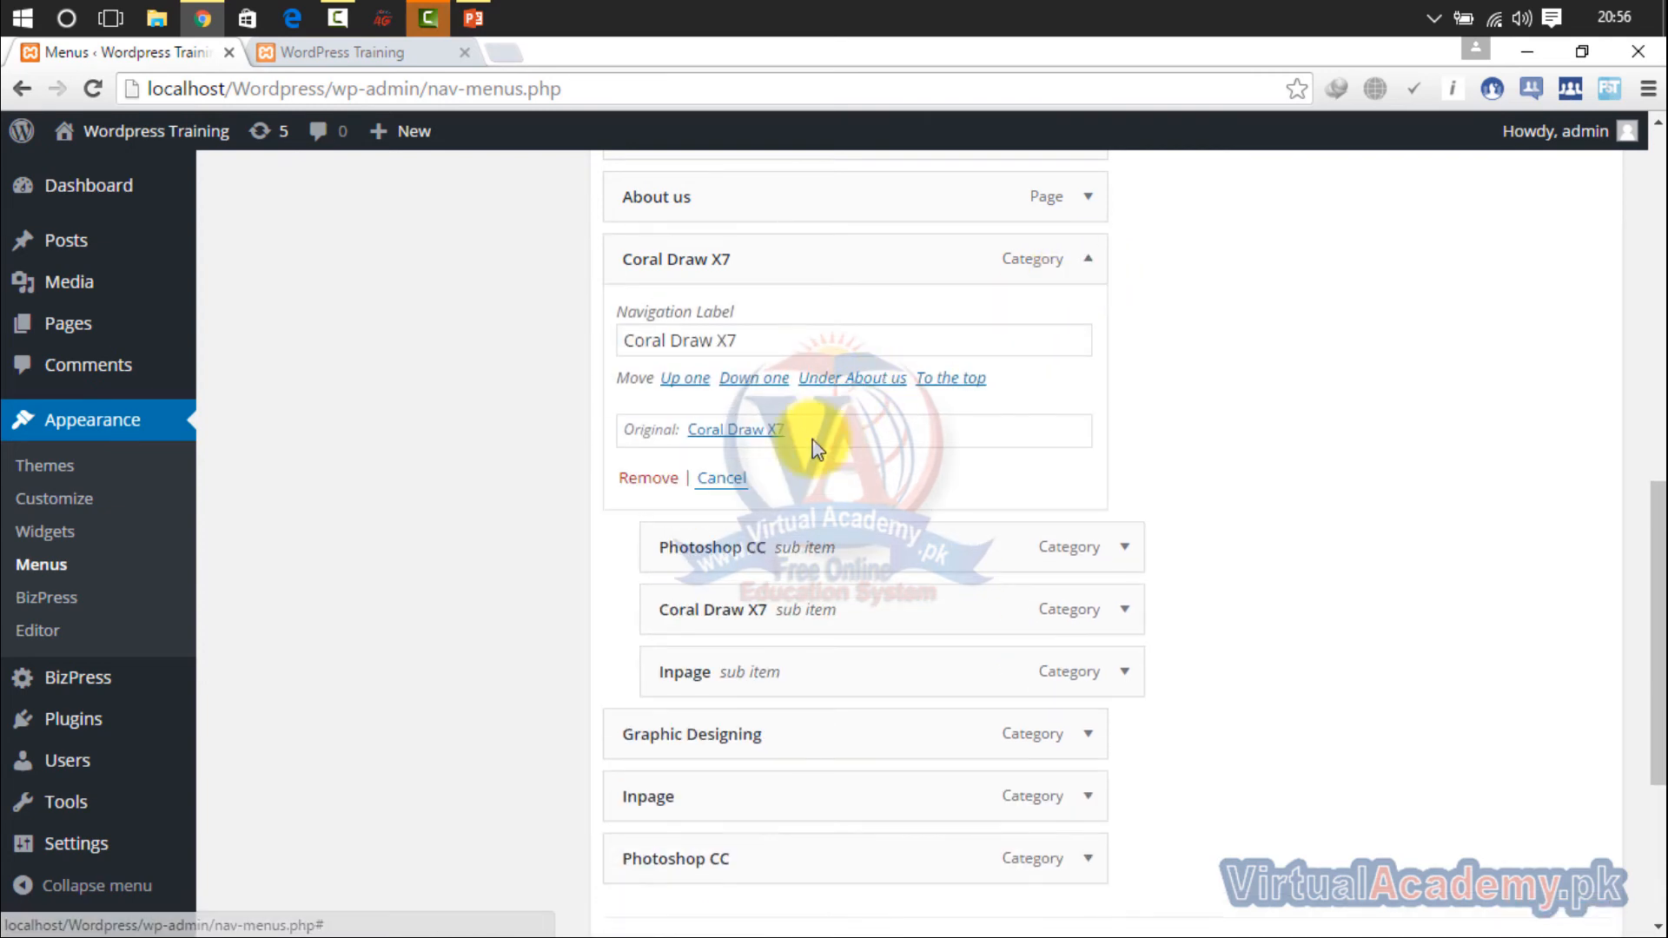
click(650, 479)
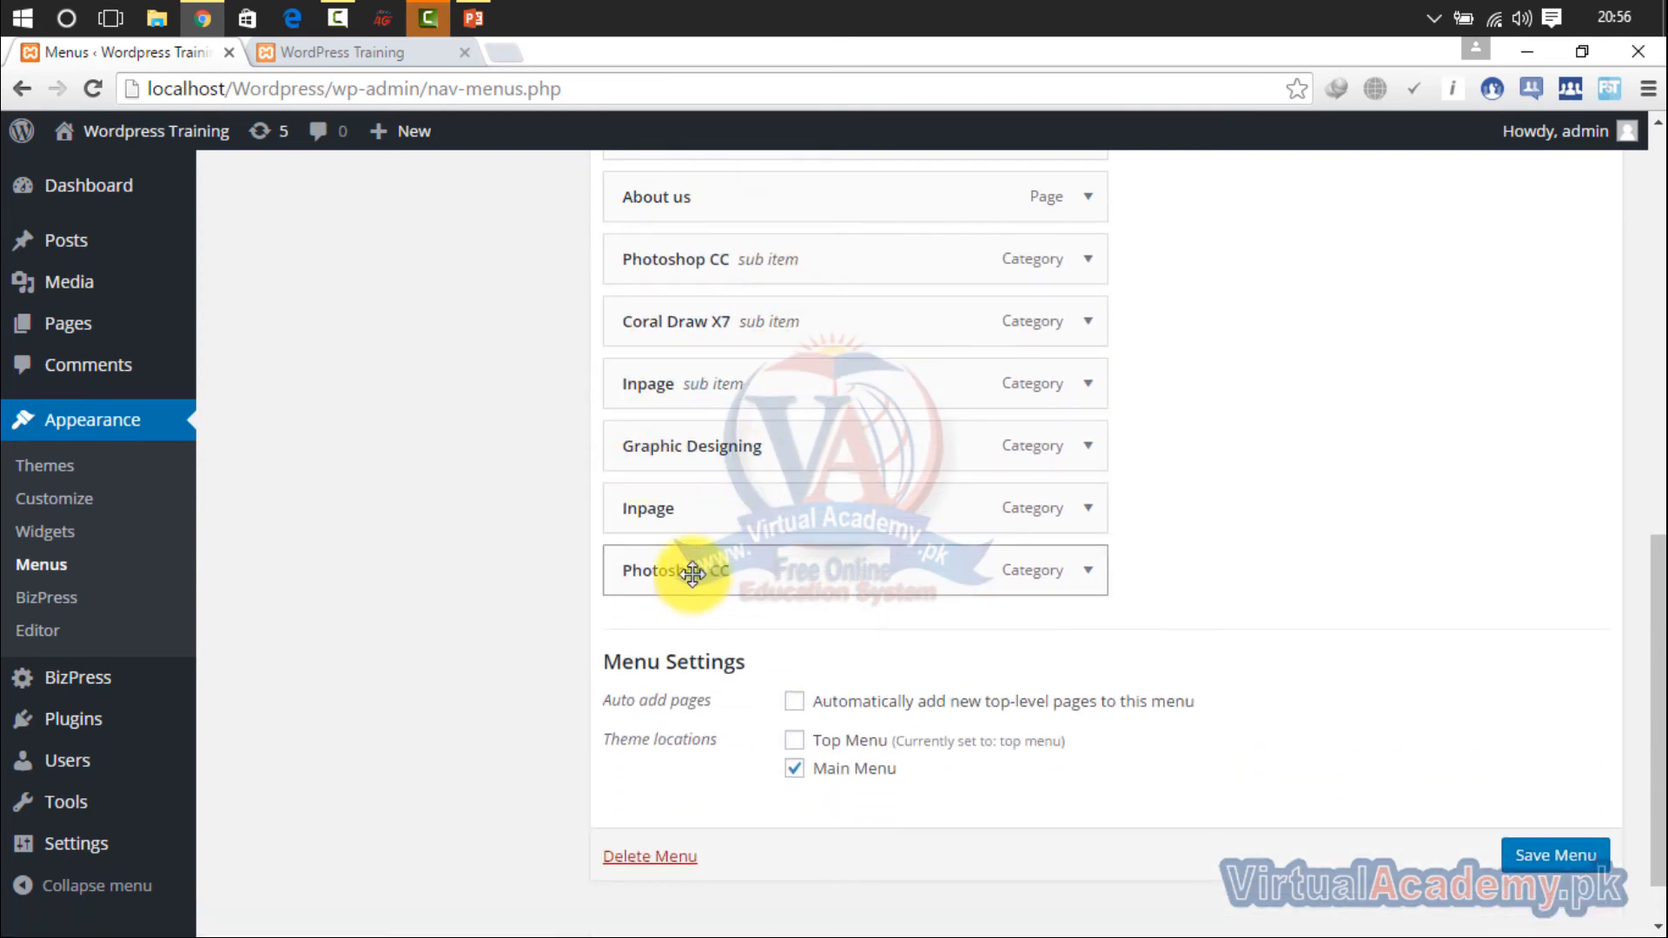
Step: Move Graphic Designing directly below About us and nest Photoshop CC, Coral Draw X7 and Inpage under it as sub-items
drag(722, 446, 728, 259)
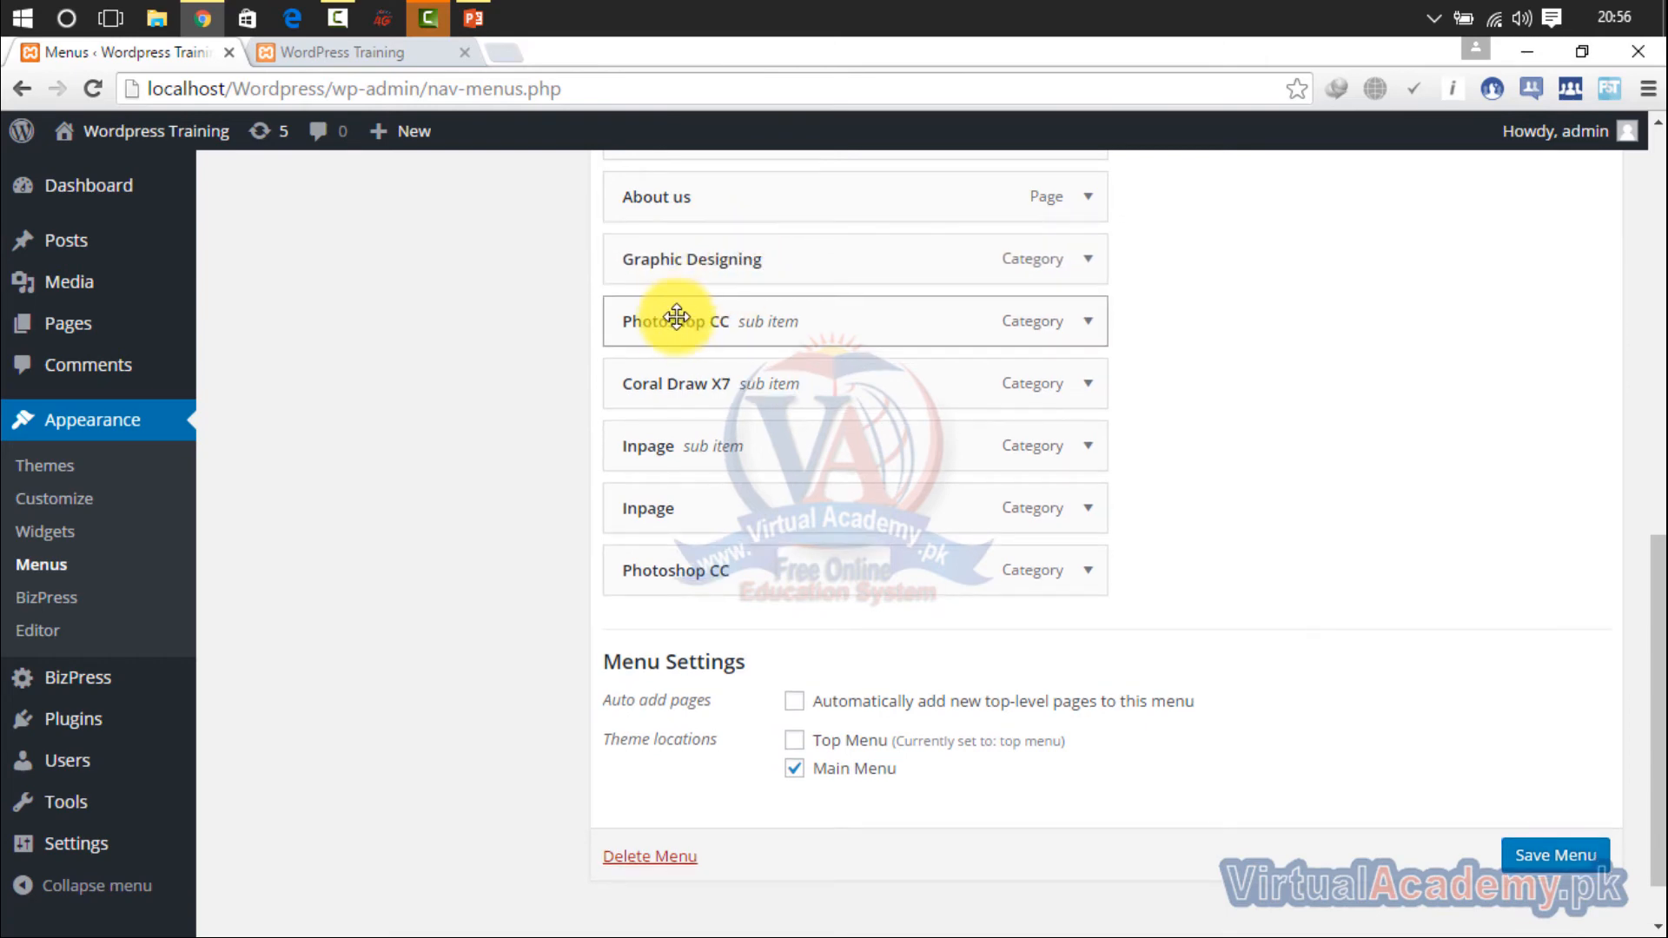
drag(677, 317, 729, 322)
drag(685, 388, 730, 385)
drag(711, 450, 747, 444)
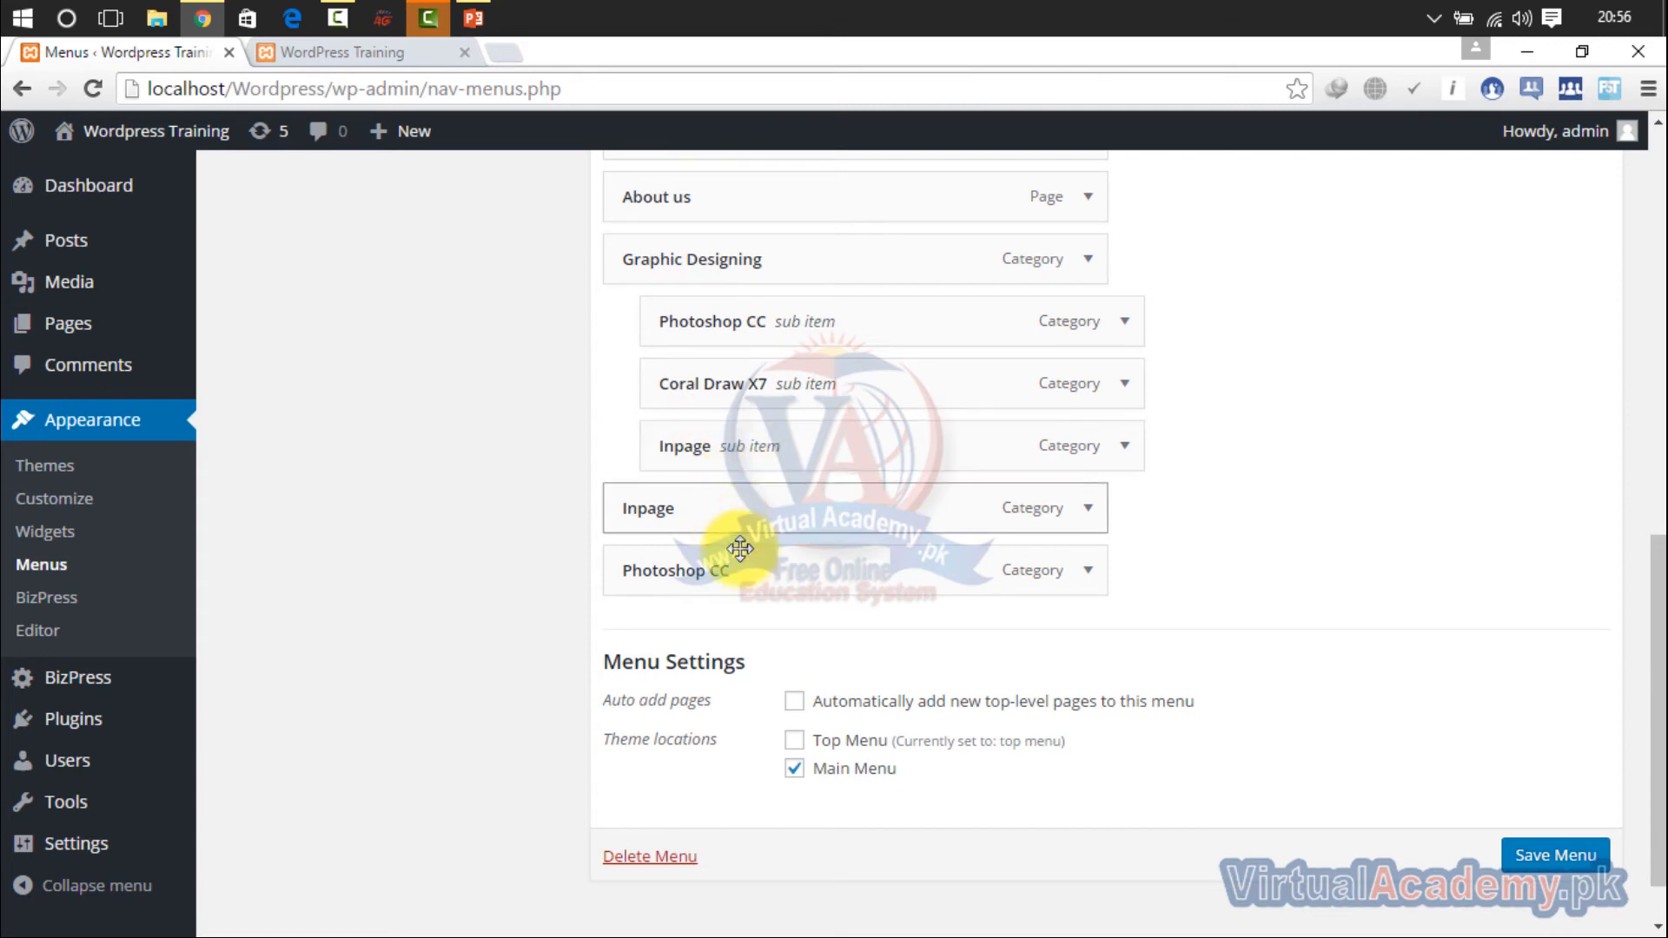
Step: Remove the duplicate top-level Inpage and Photoshop CC items below the Graphic Designing group from the menu
click(1085, 512)
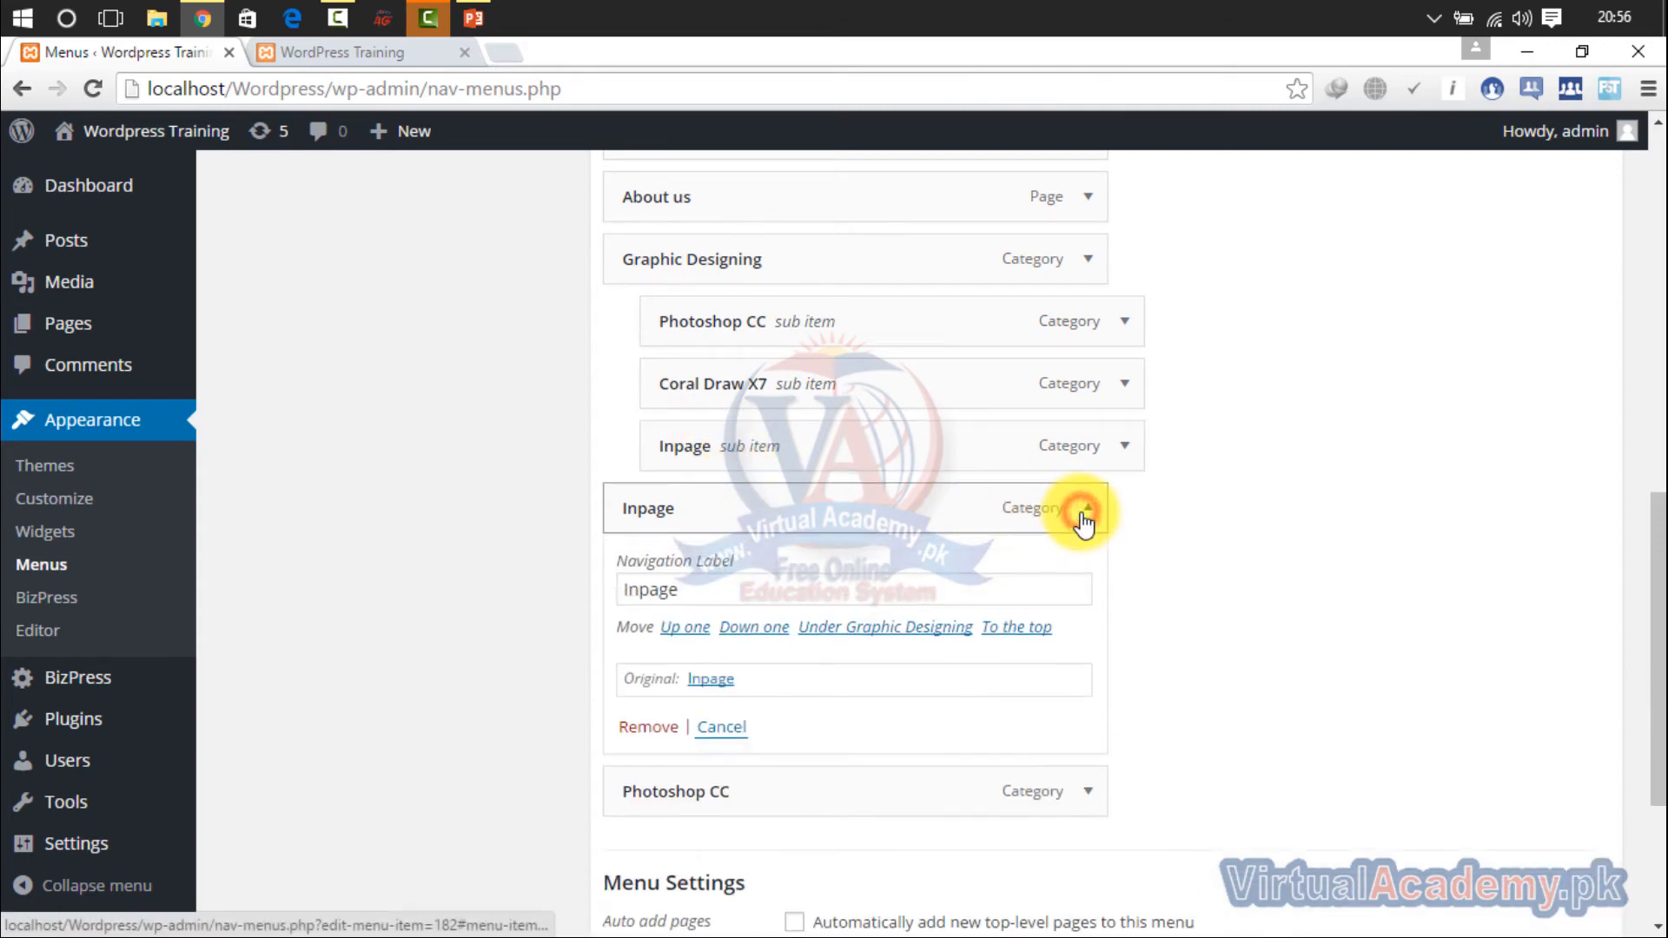
click(650, 728)
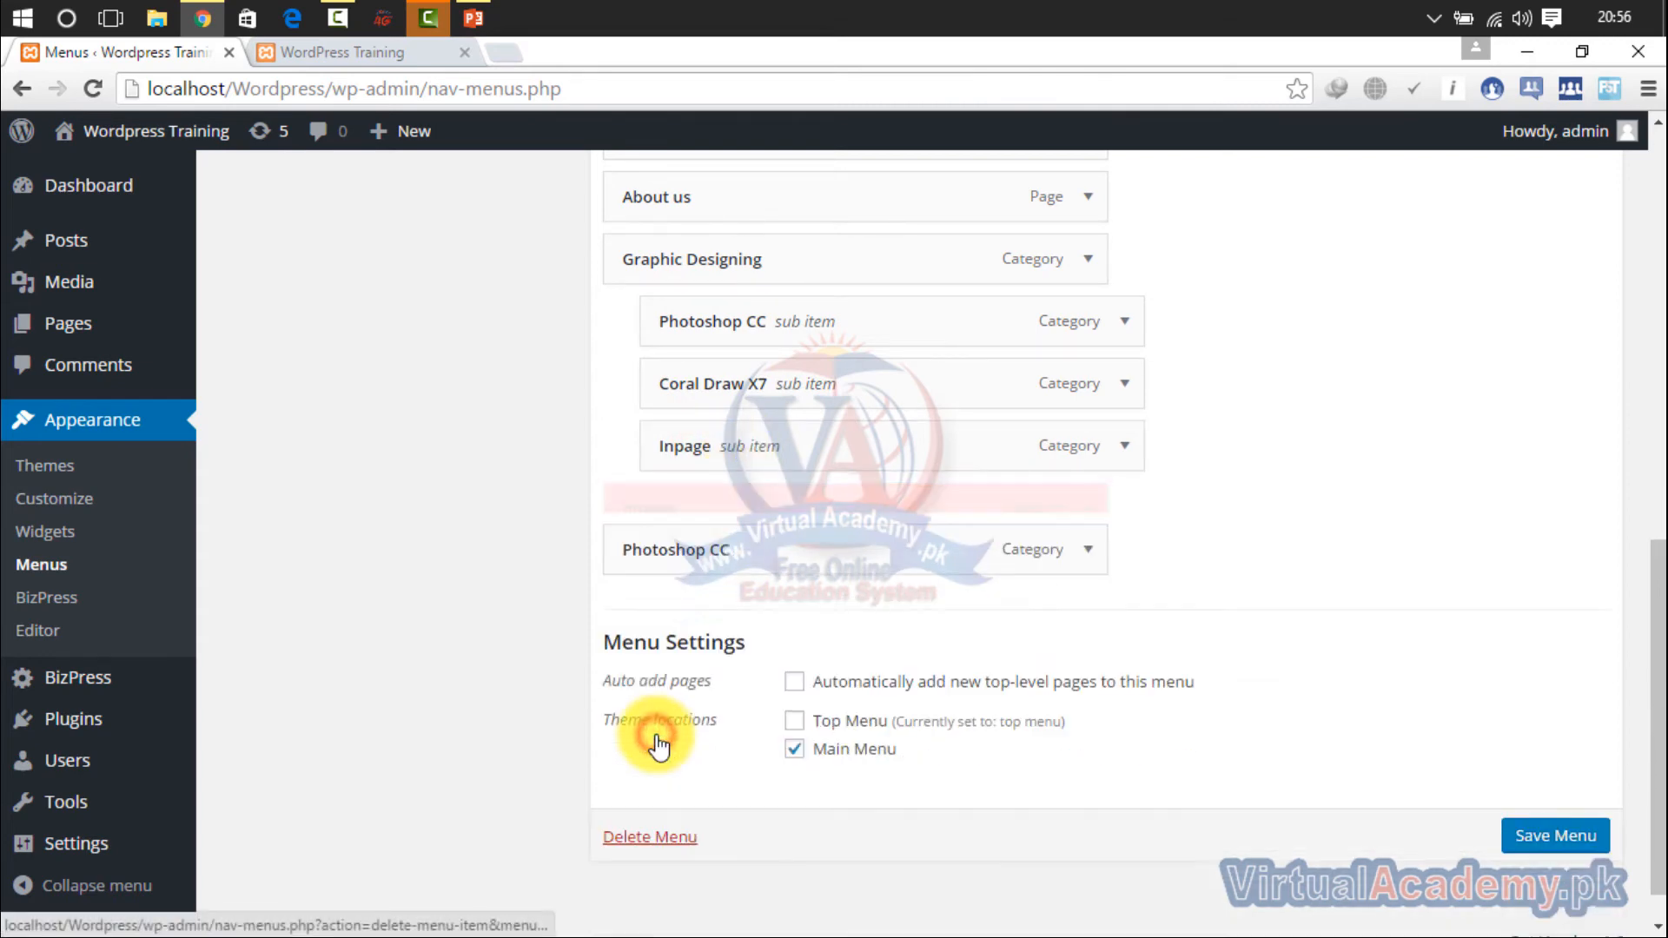
click(1089, 511)
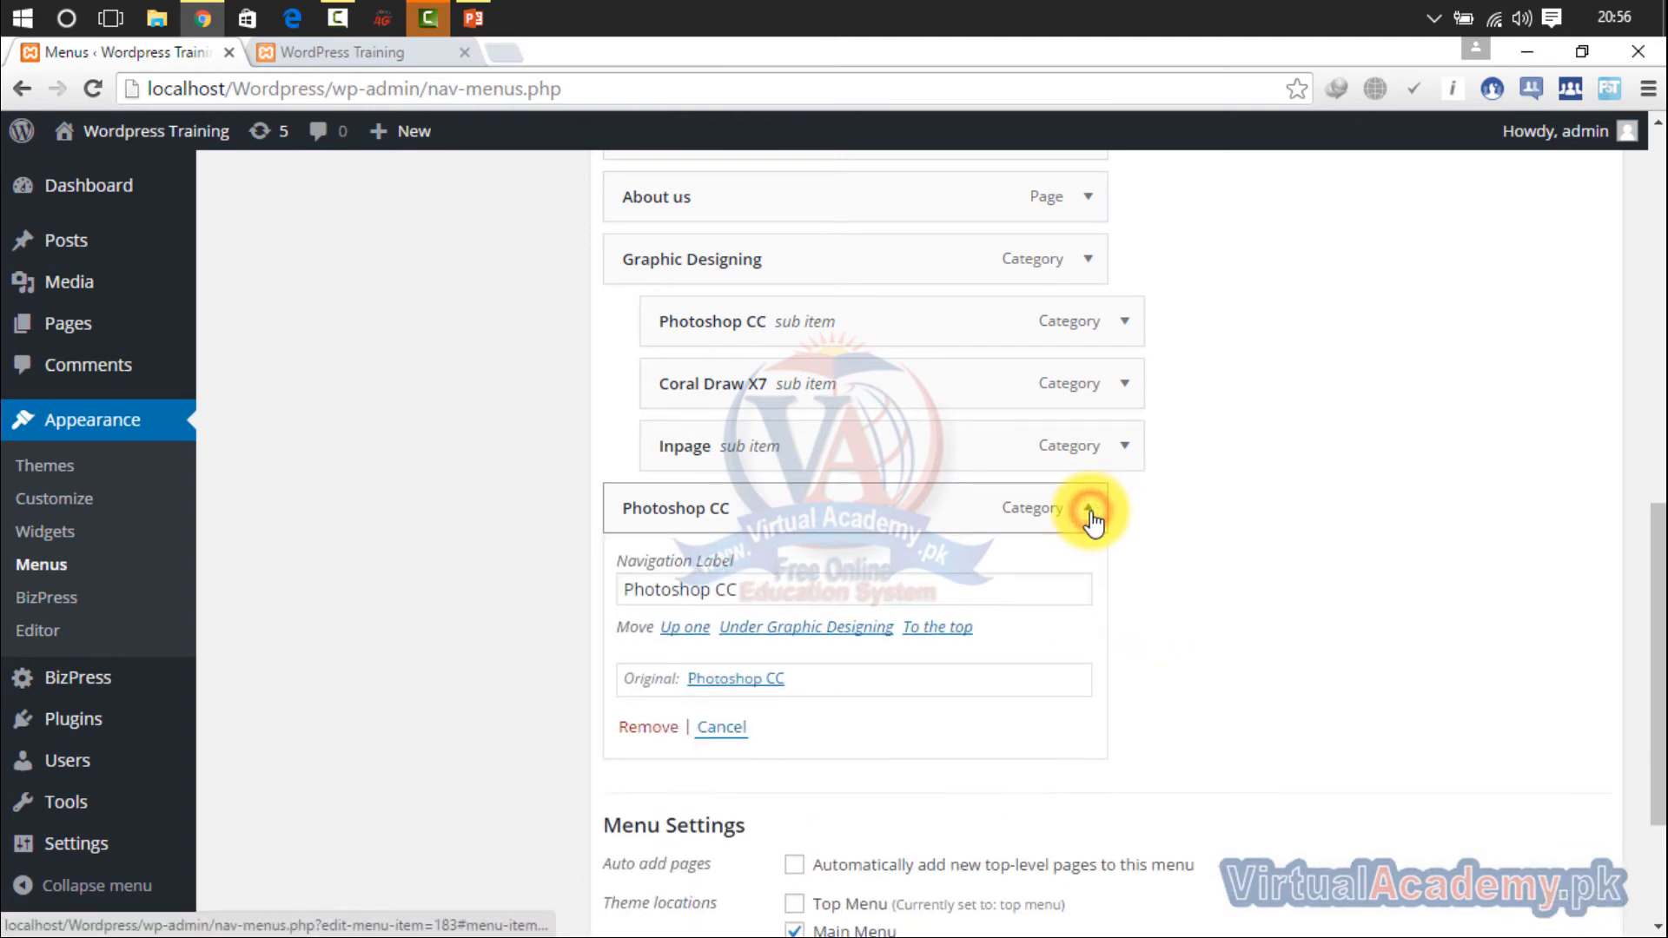
click(658, 728)
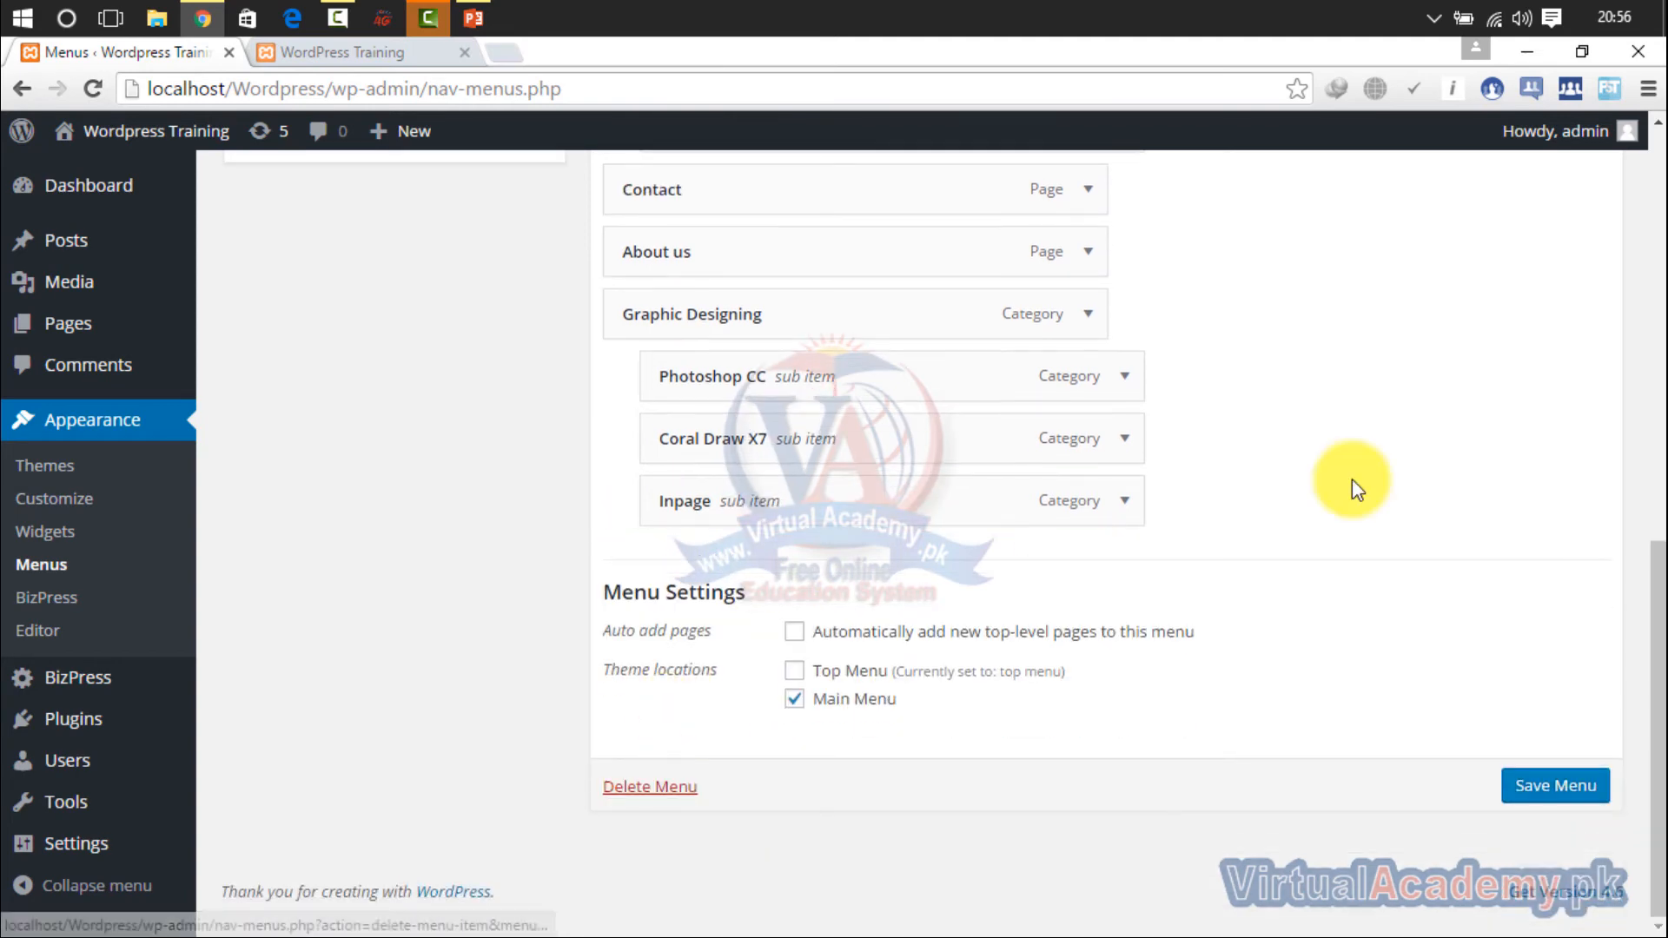
Step: Move Graphic Designing with its sub-items above Contact, directly after the AutoCAD group, and save the menu
drag(1657, 653, 1656, 508)
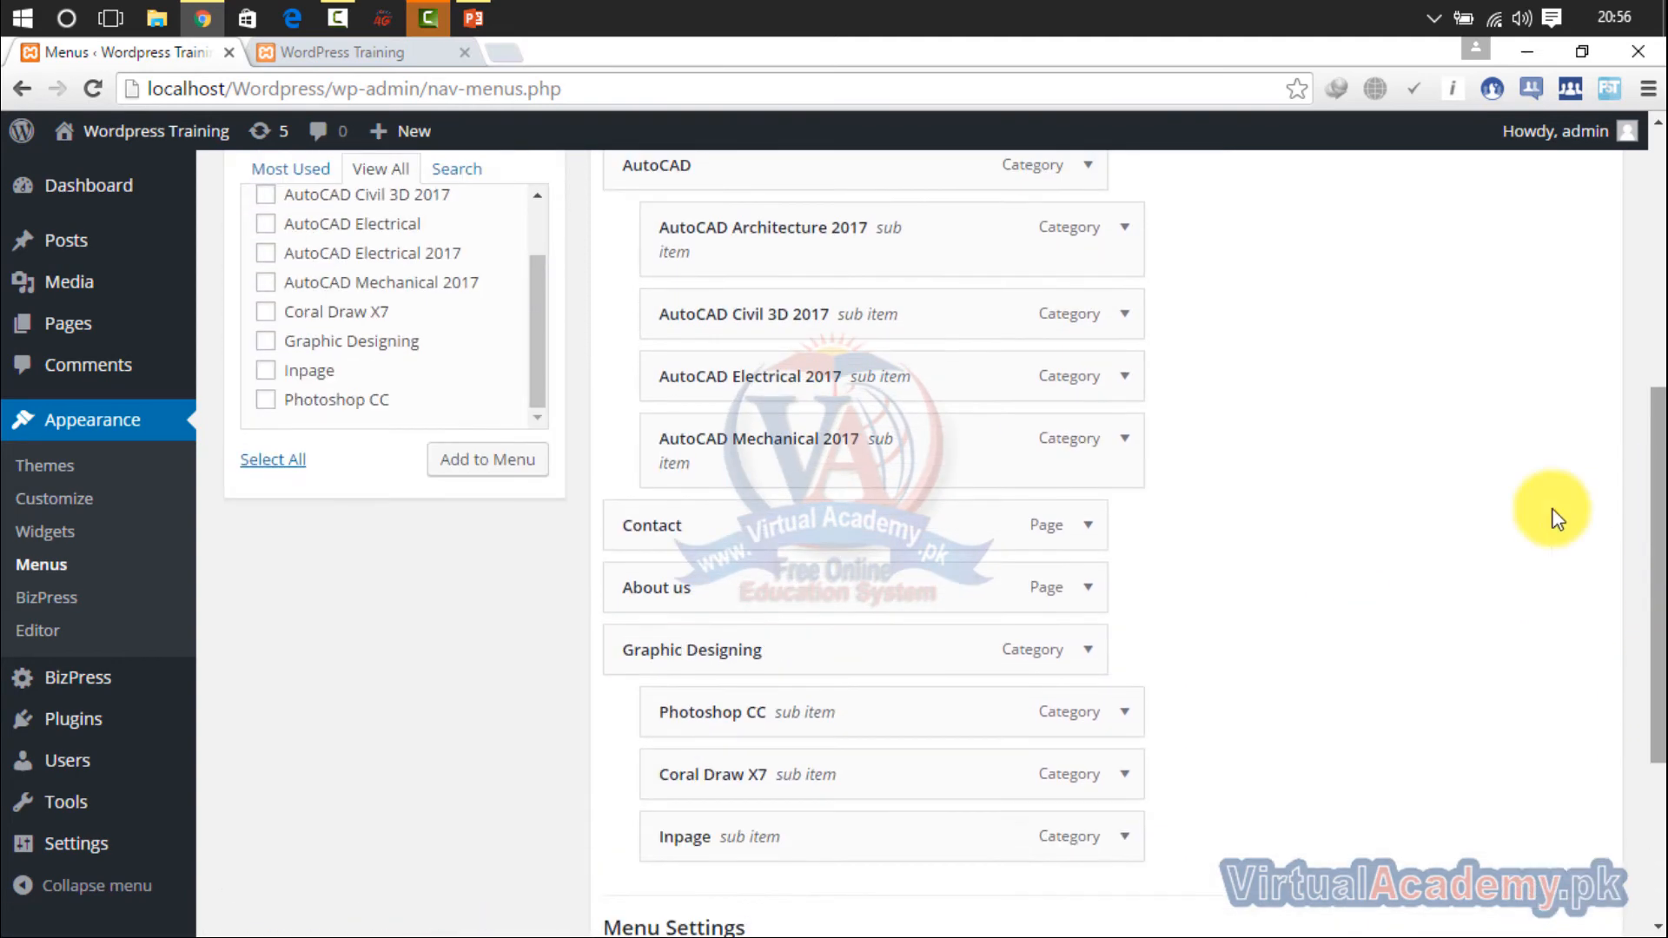
drag(938, 652, 953, 539)
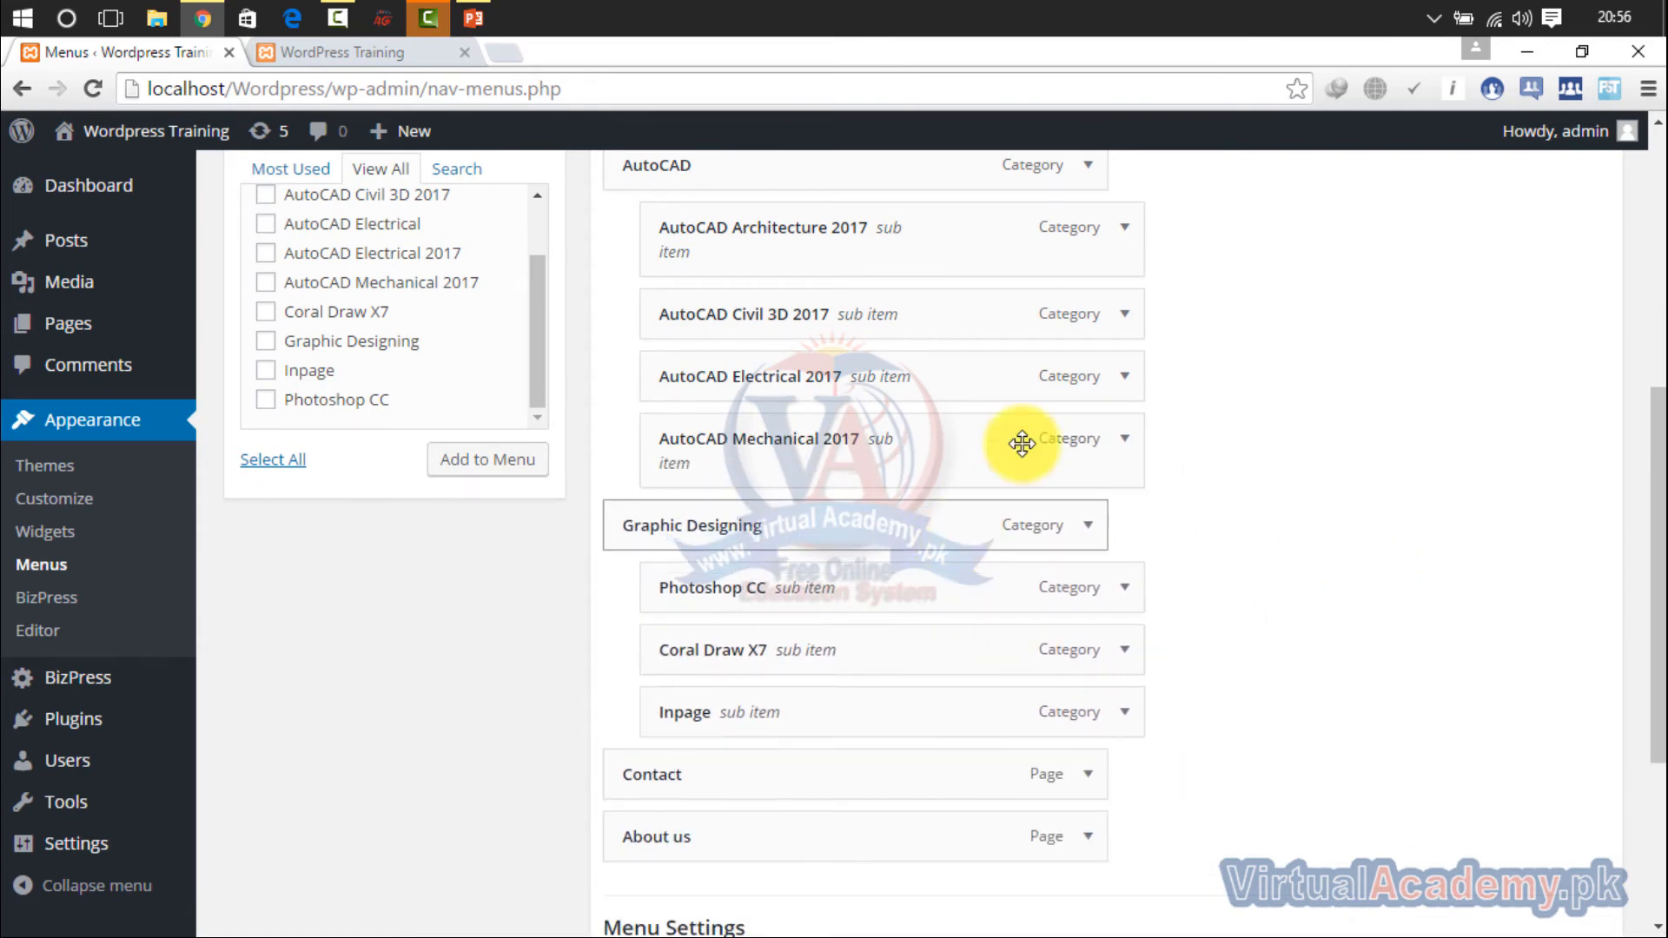
drag(1656, 520, 1662, 634)
click(1526, 817)
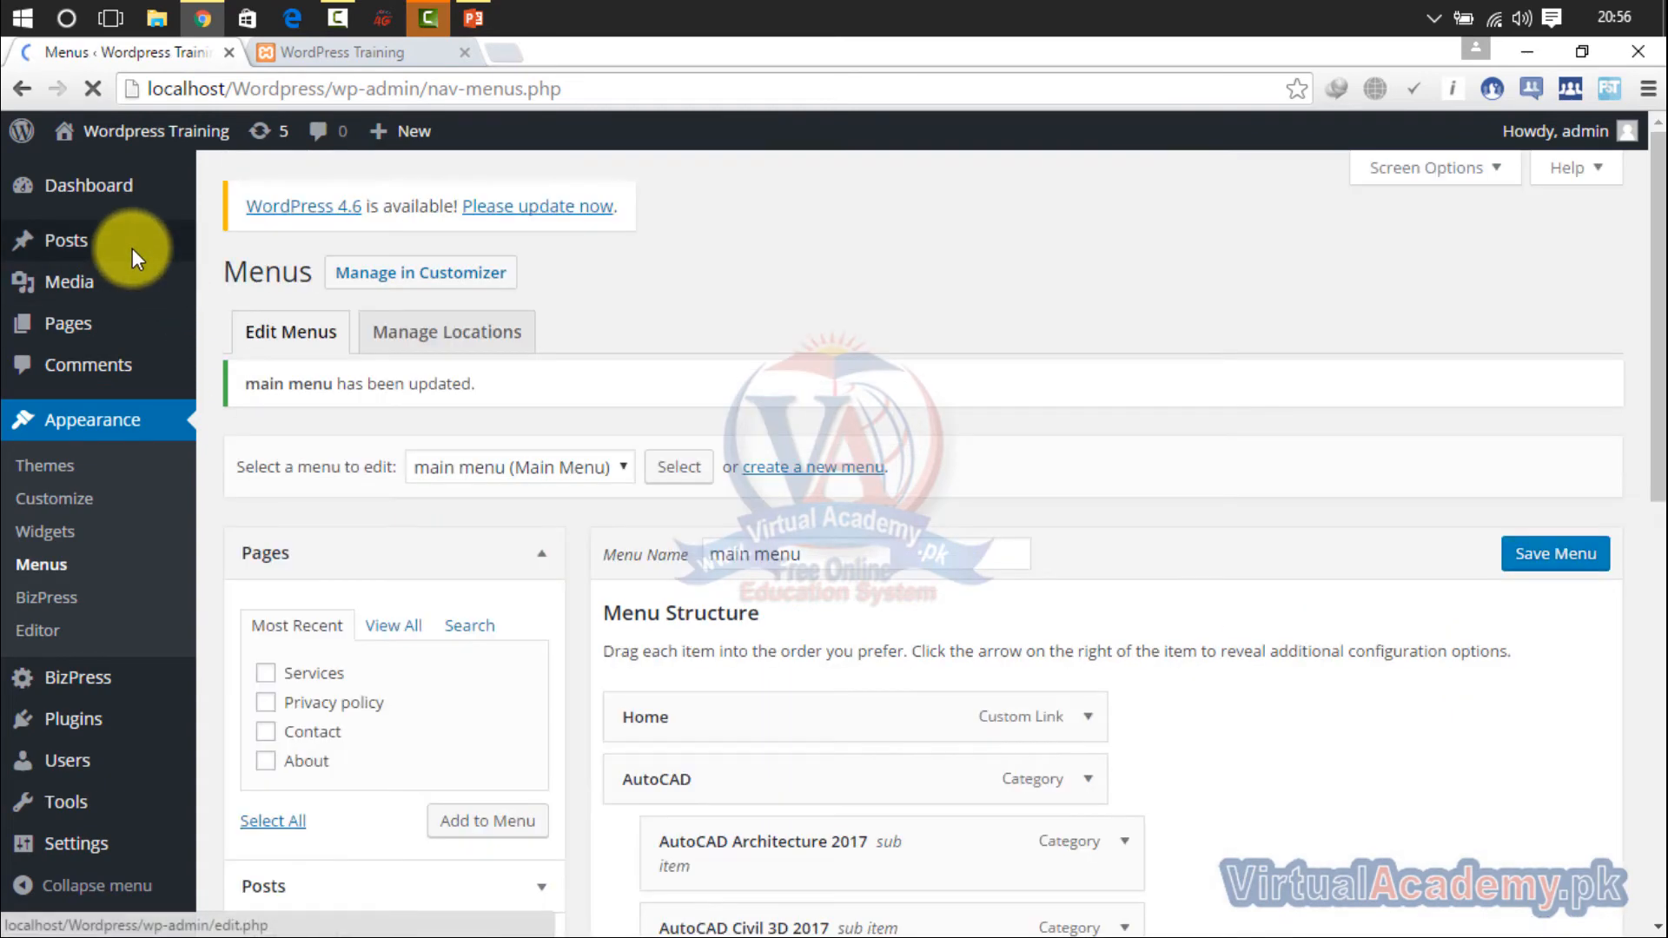
Step: Add a new post category named Download with the slug Download and no parent
mouse_move(109, 248)
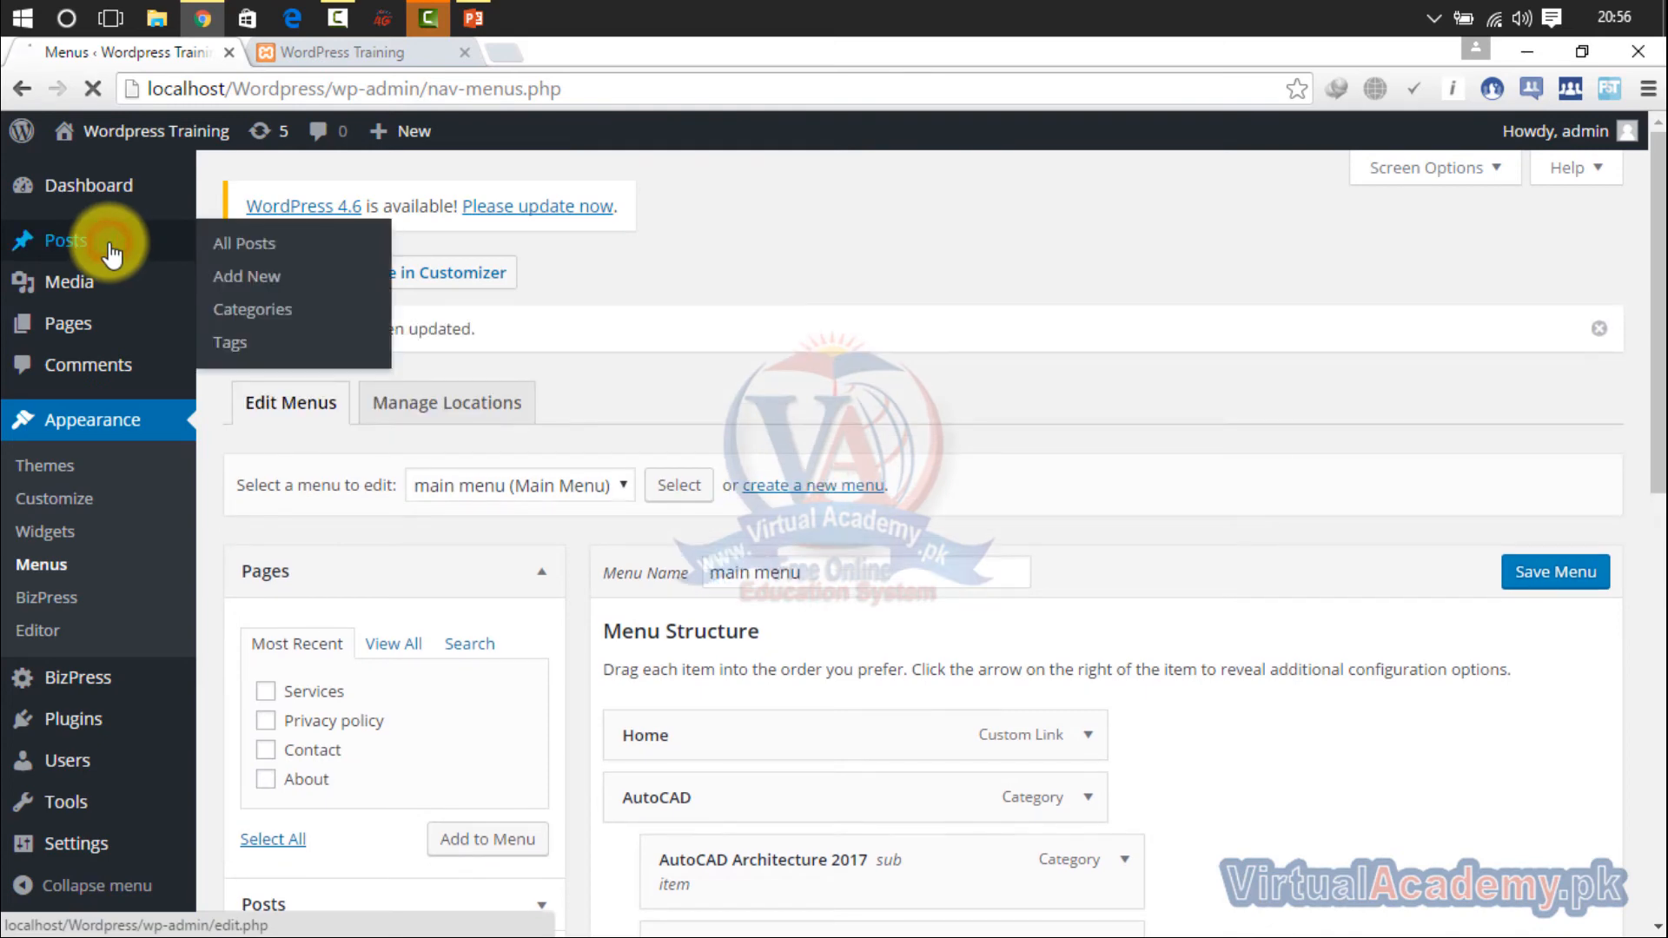
click(245, 315)
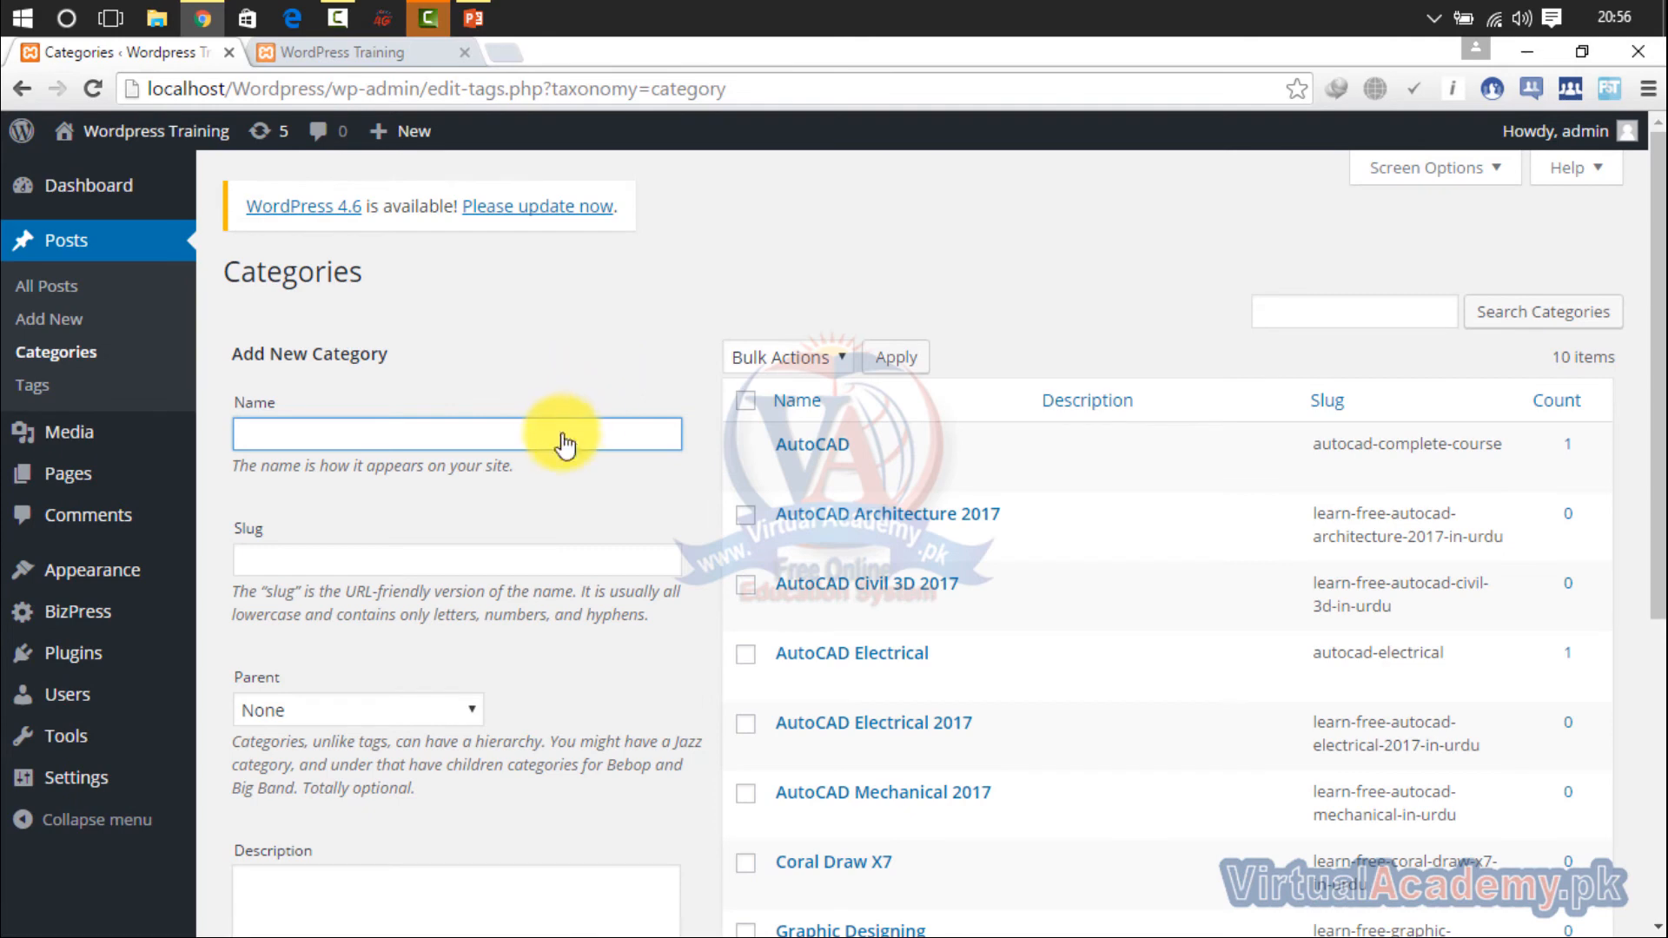
click(557, 435)
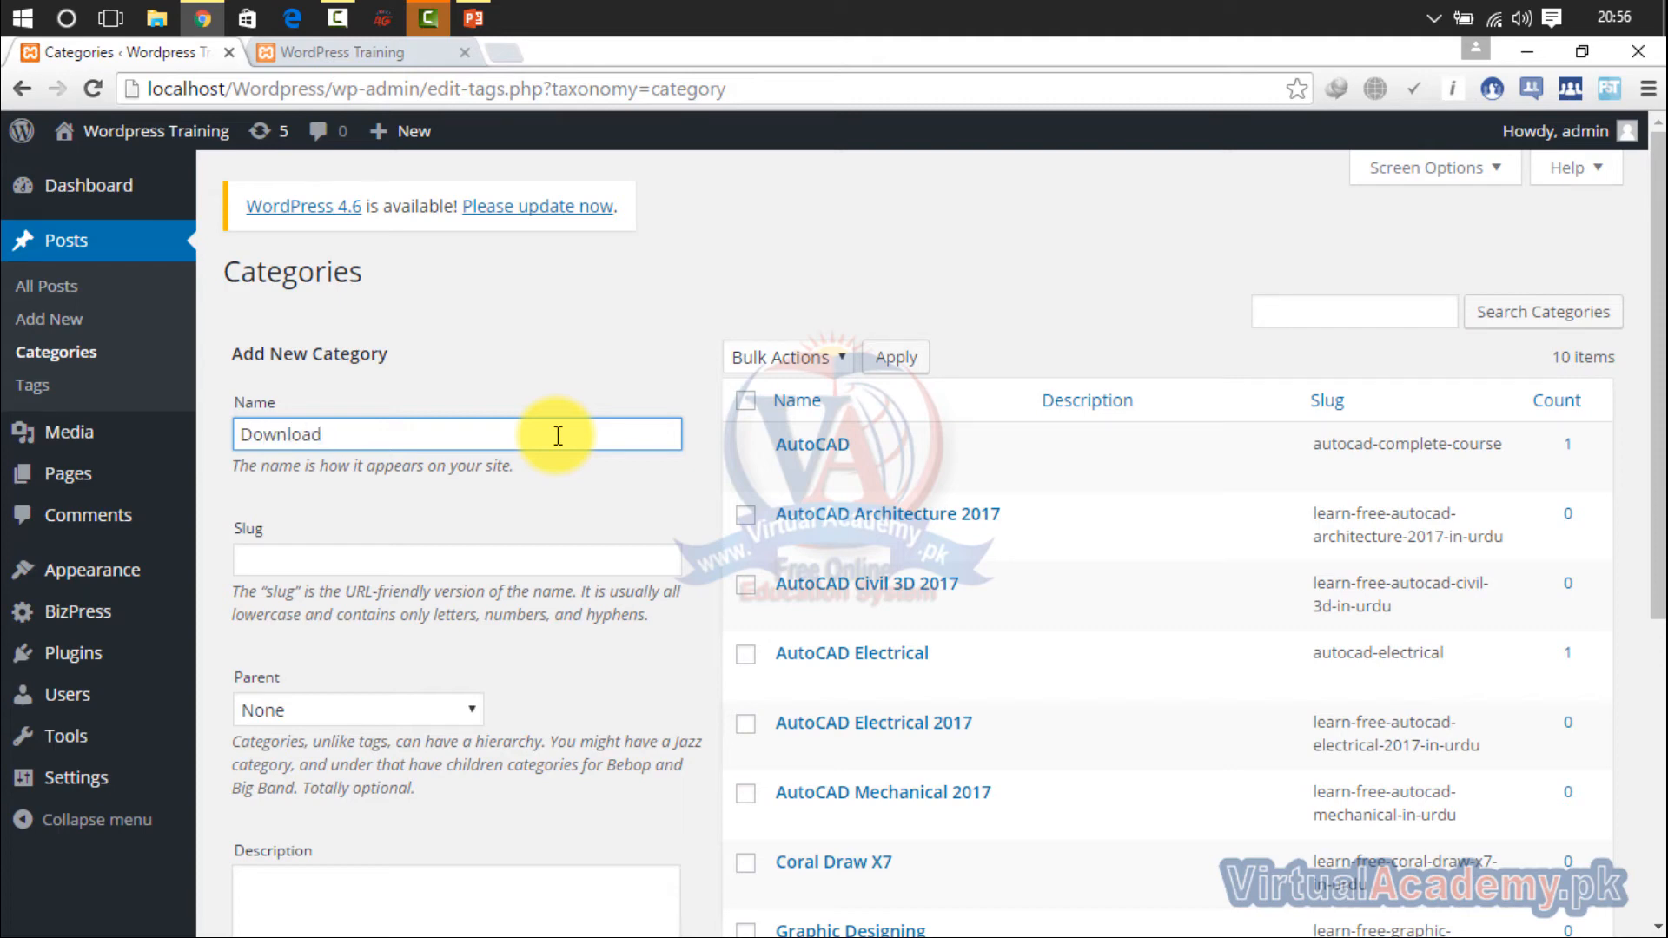
click(524, 573)
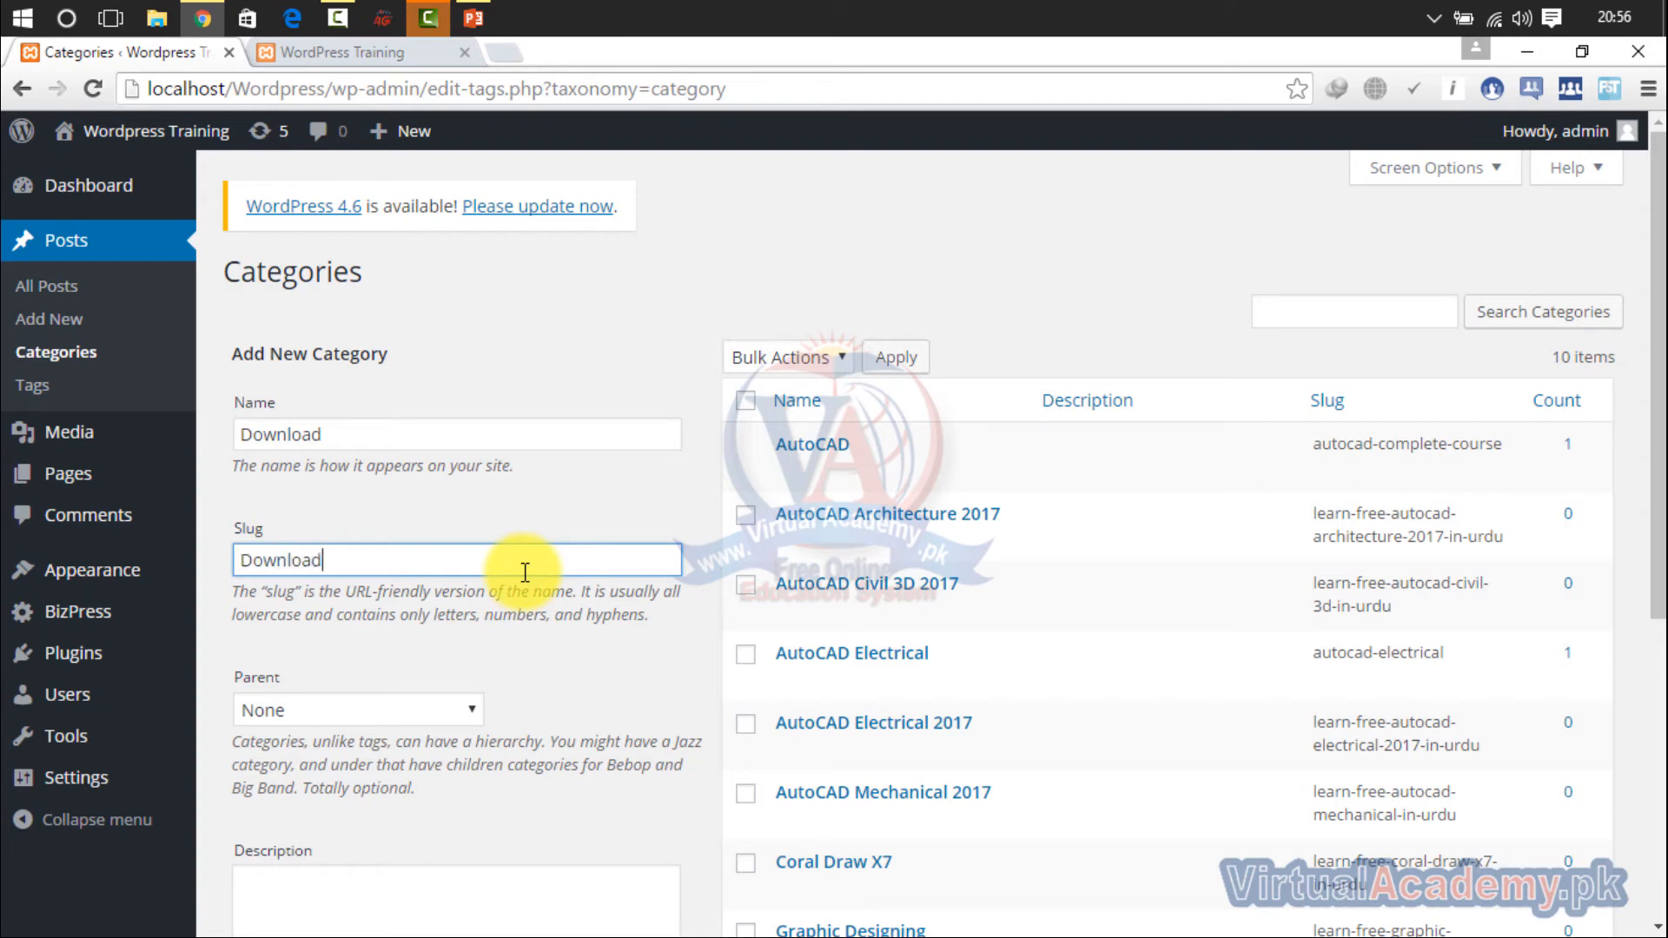
drag(1656, 409, 1656, 497)
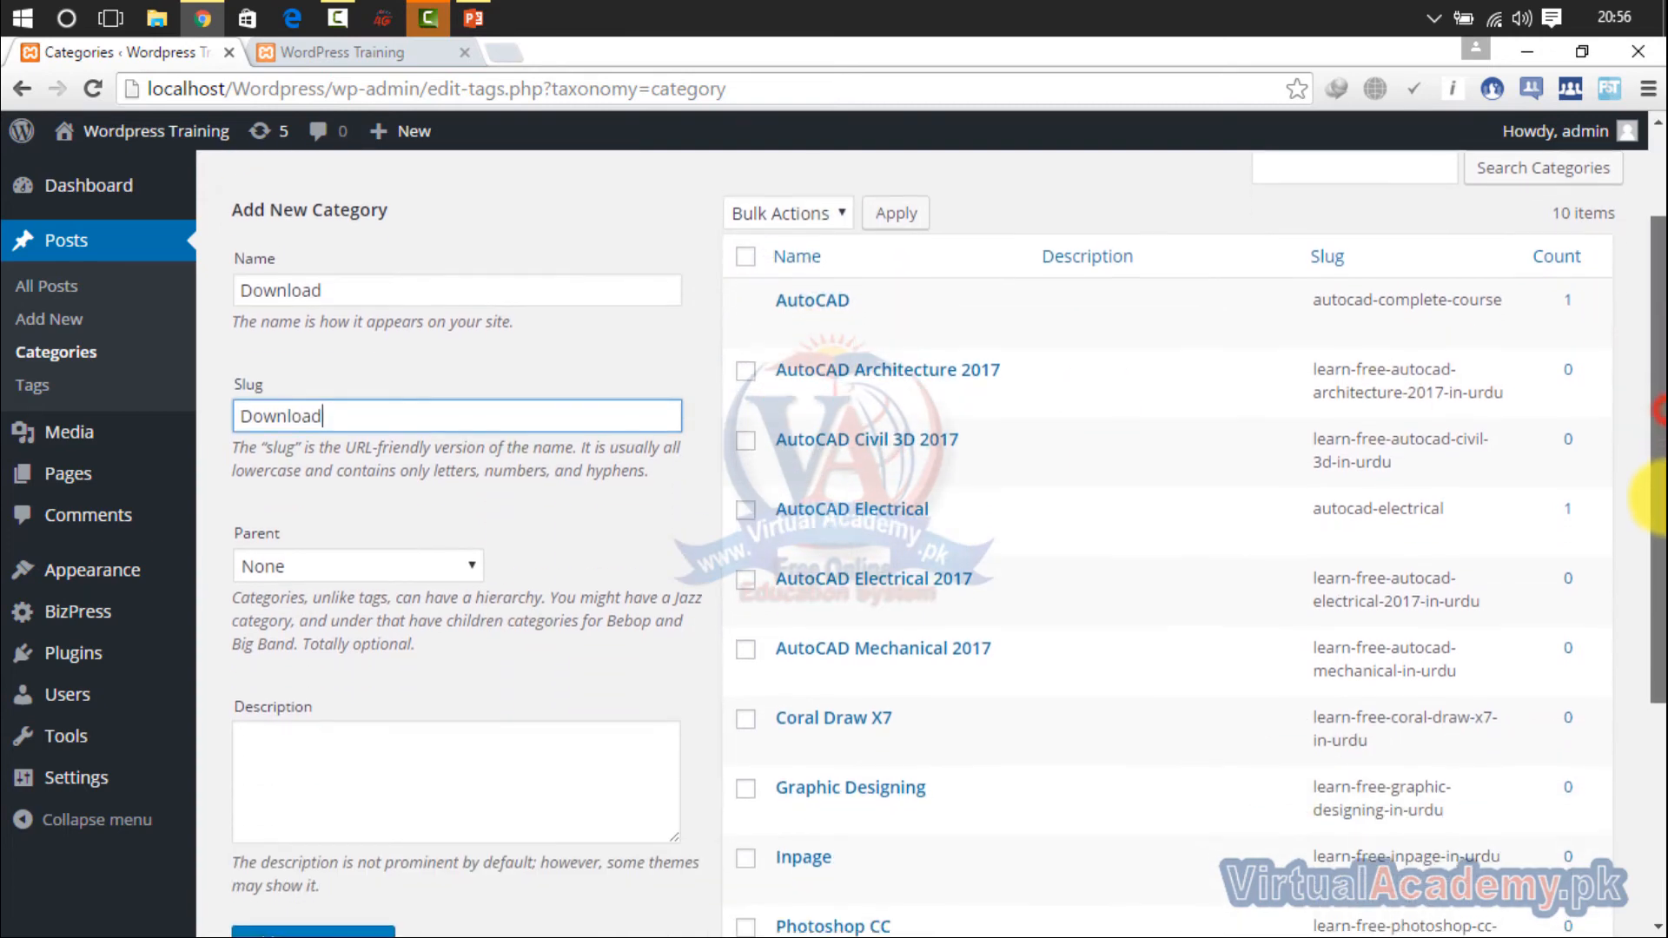
click(330, 928)
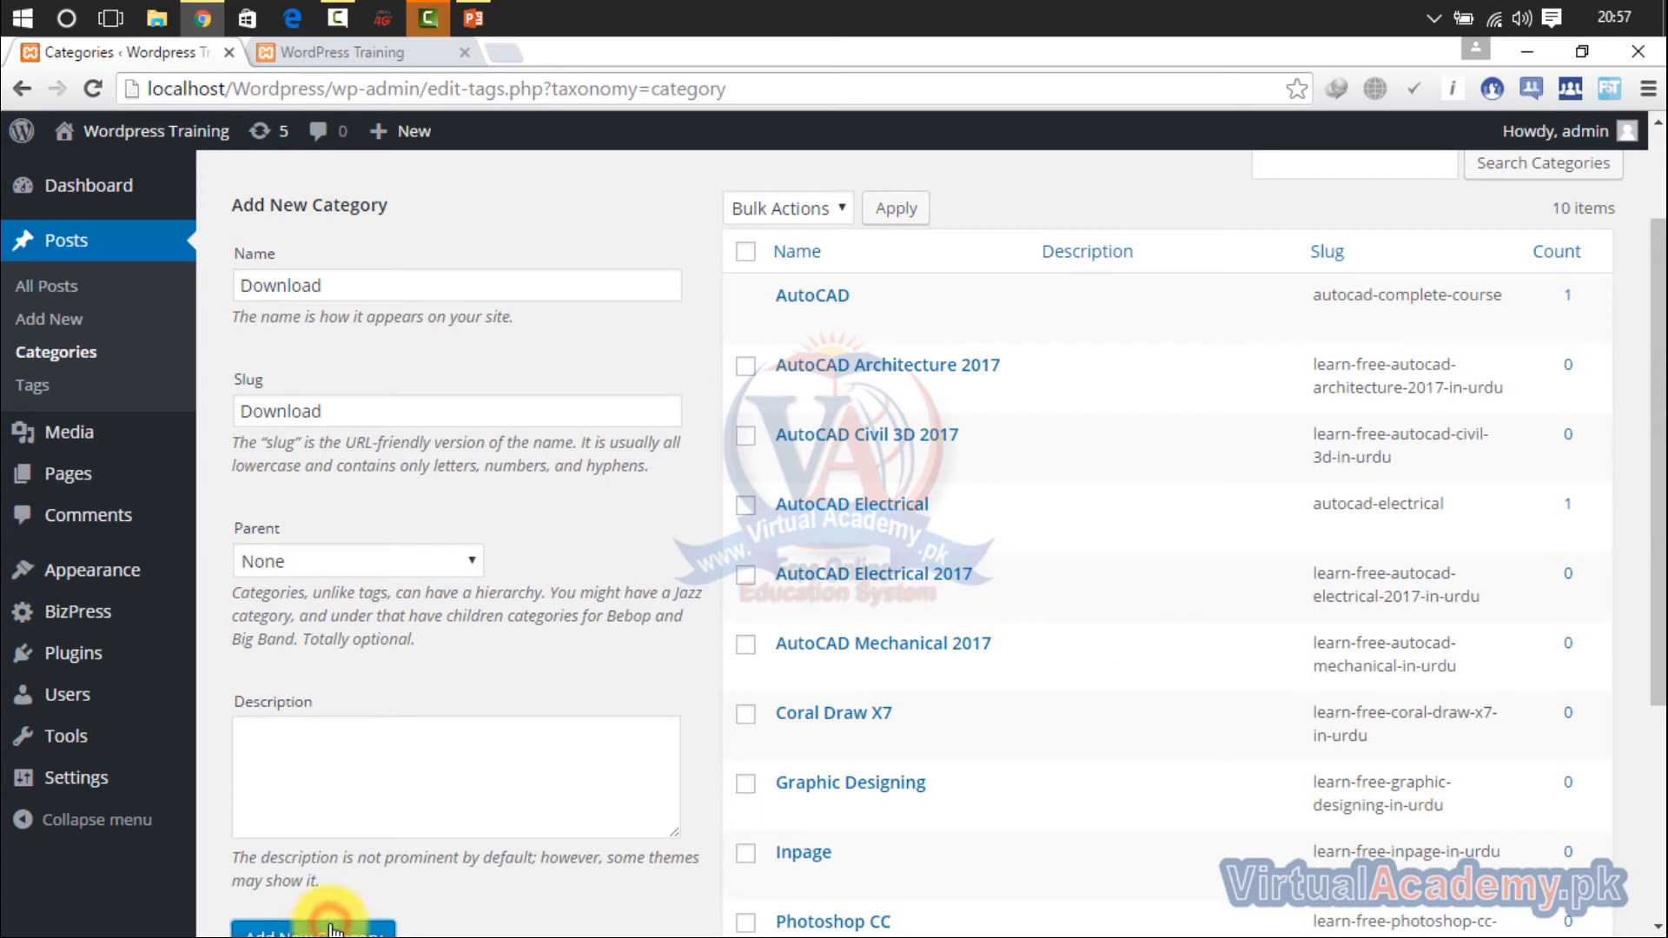
Step: Add a post category named PPT with the slug "Free Download Powerpoint slides"
click(350, 283)
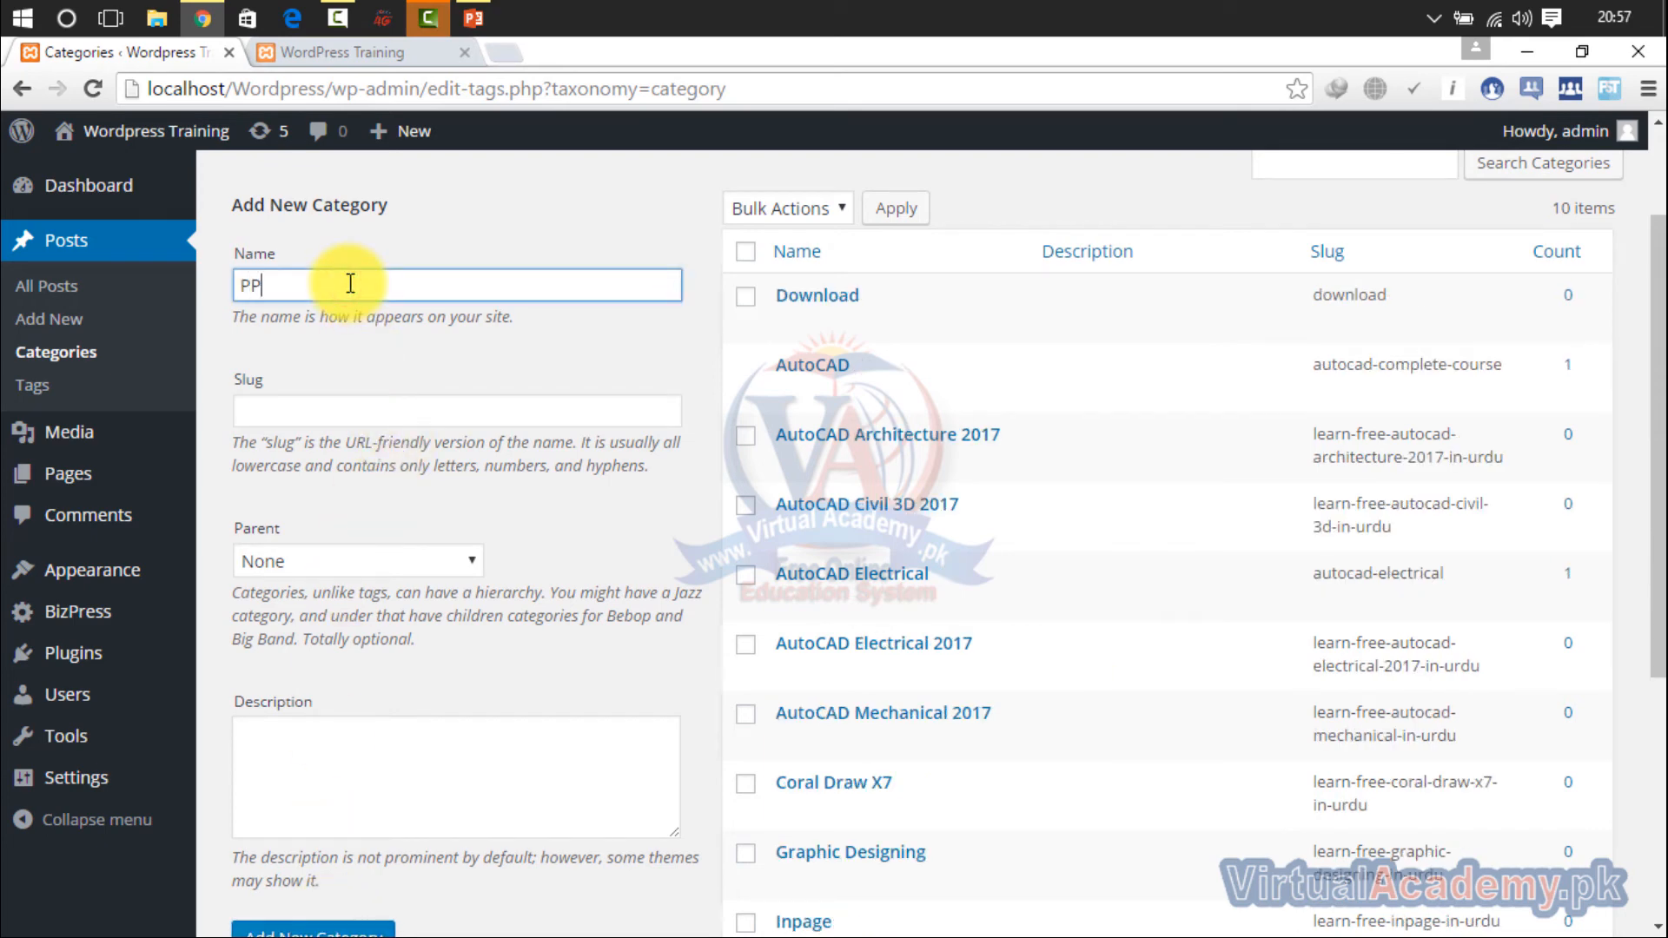
click(346, 404)
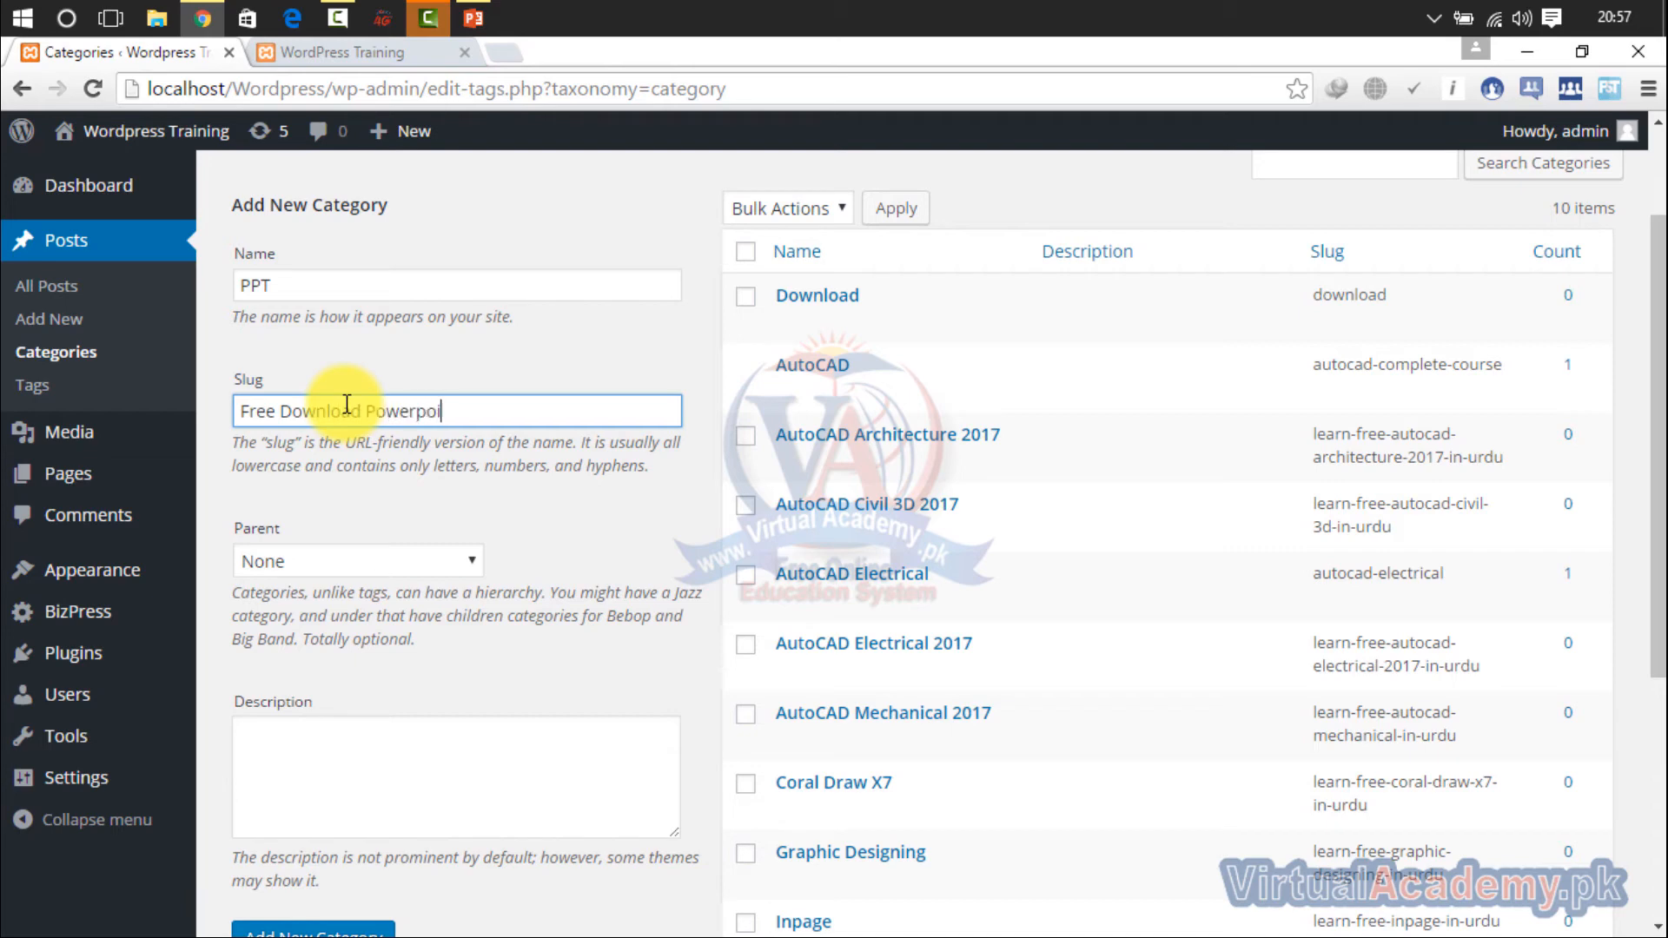
text(Free Download Powerpoint slides)
click(298, 929)
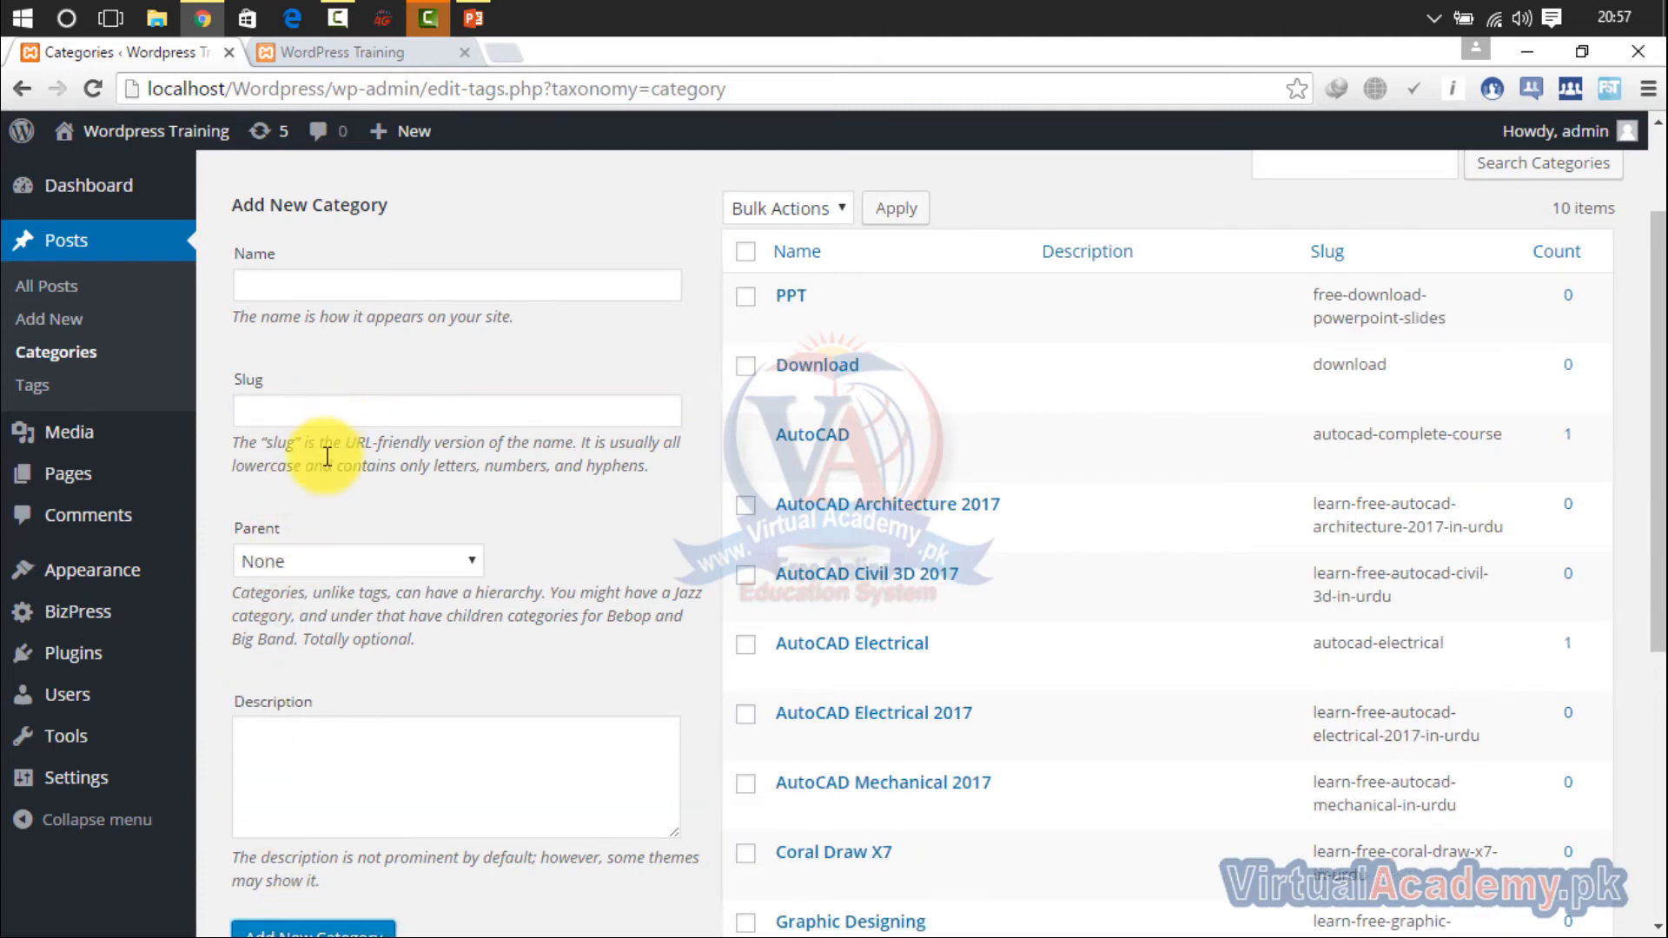
Step: Add a post category named Wallpaper with the slug "Free Download Wallpaper"
click(303, 314)
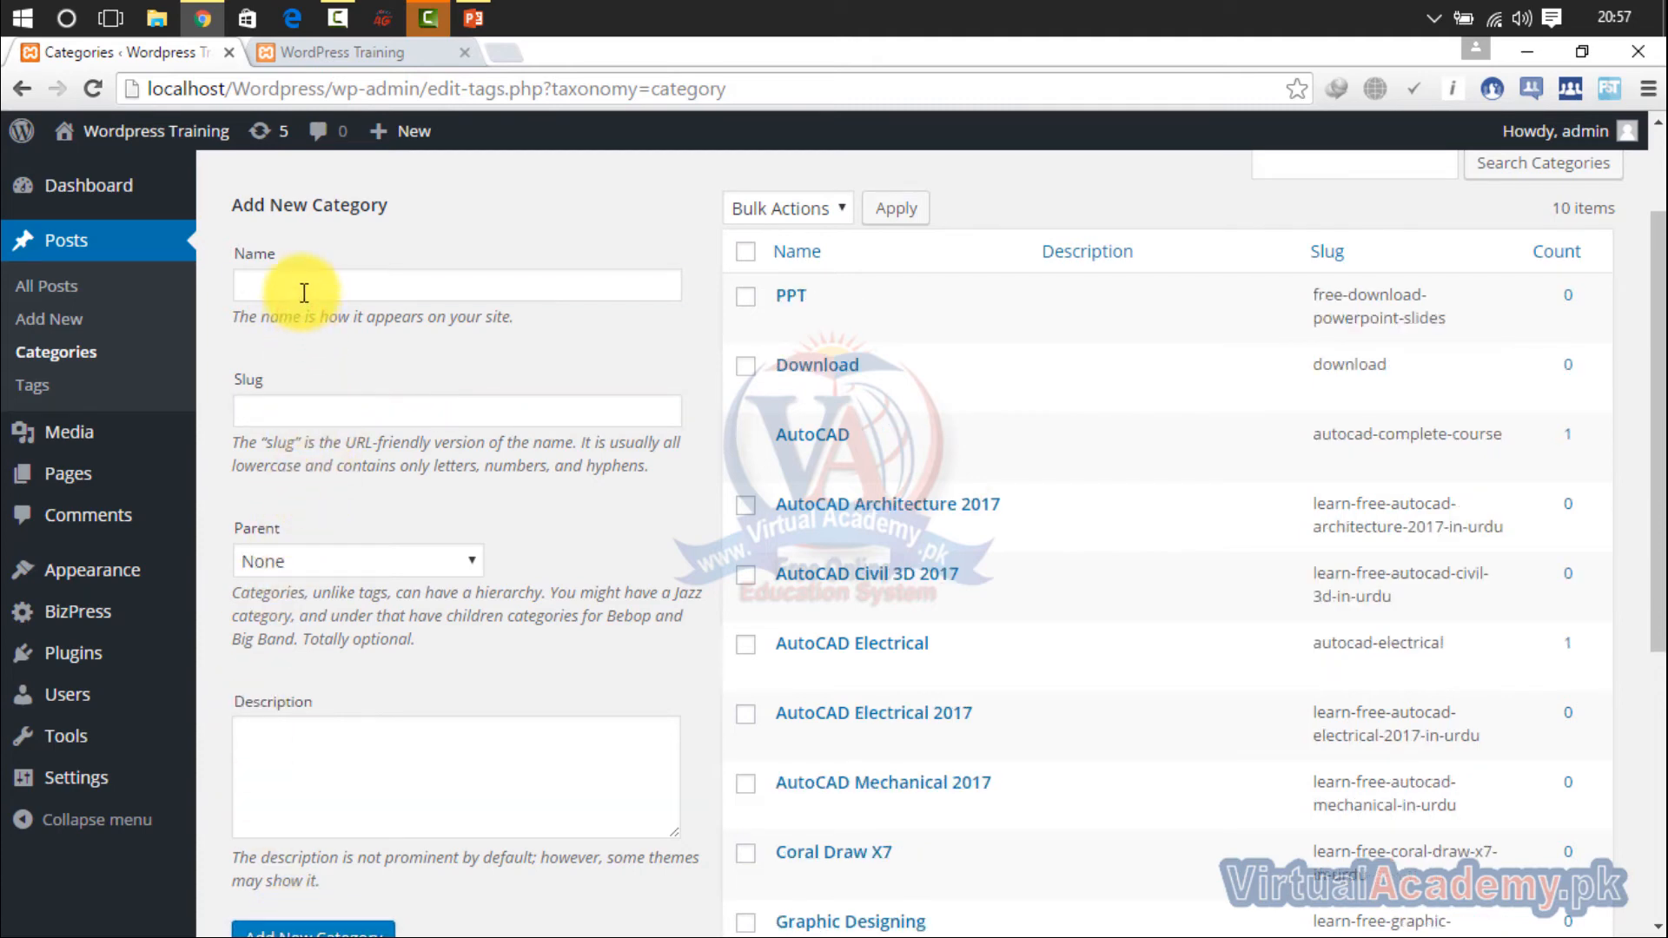
click(303, 293)
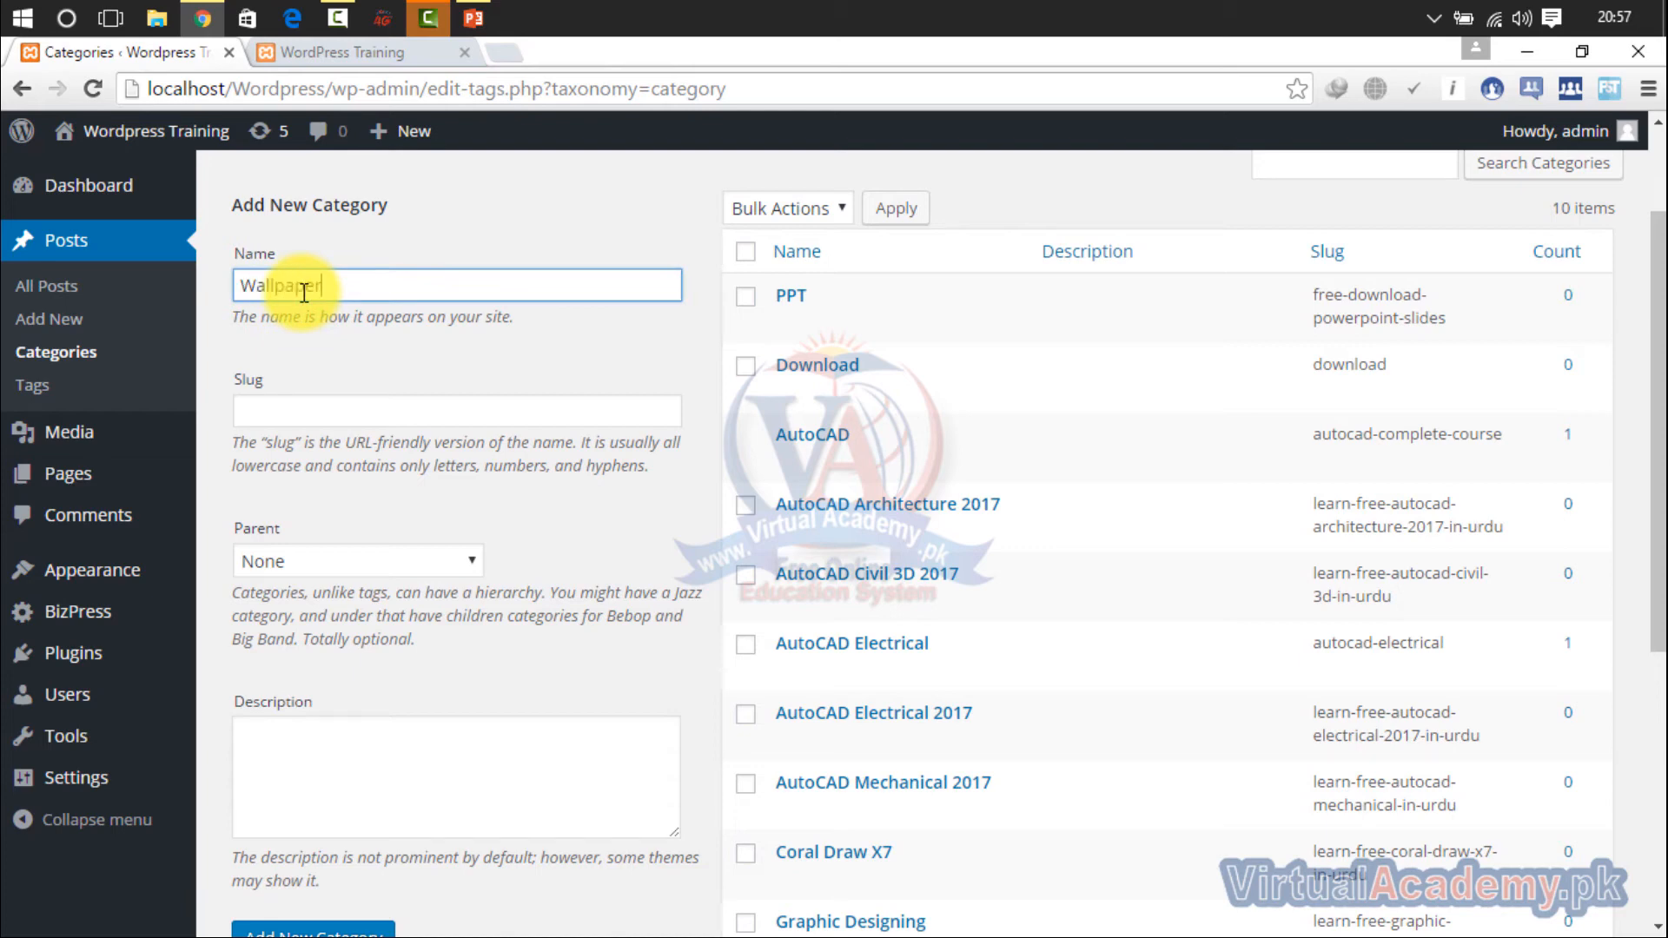
click(300, 416)
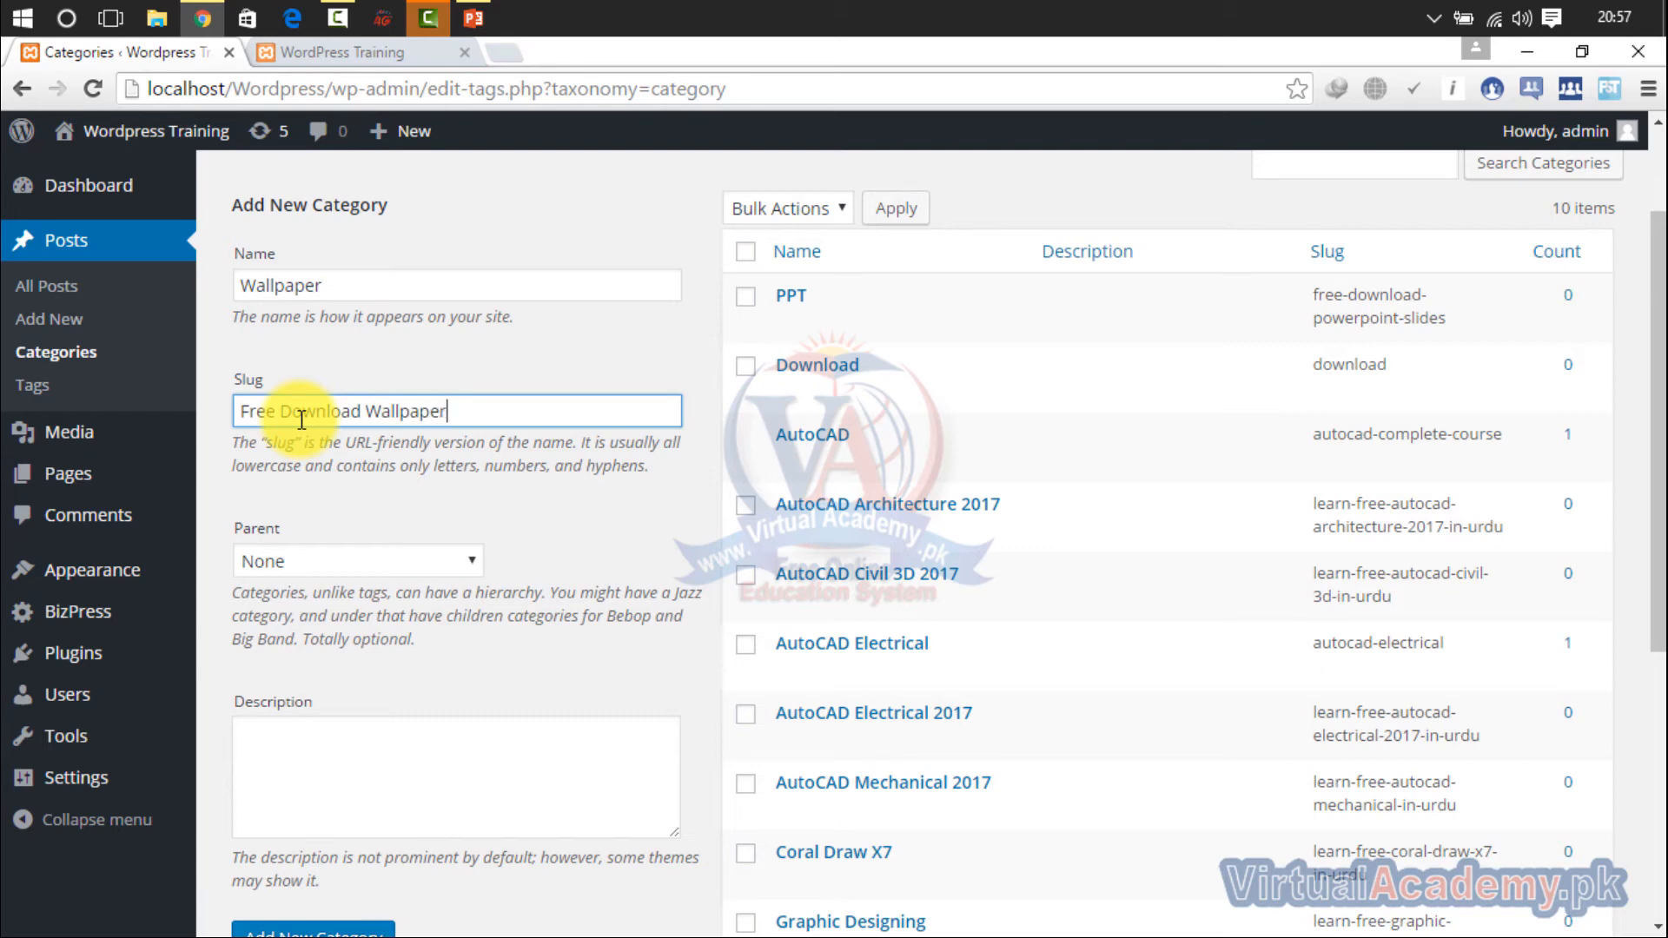
click(283, 931)
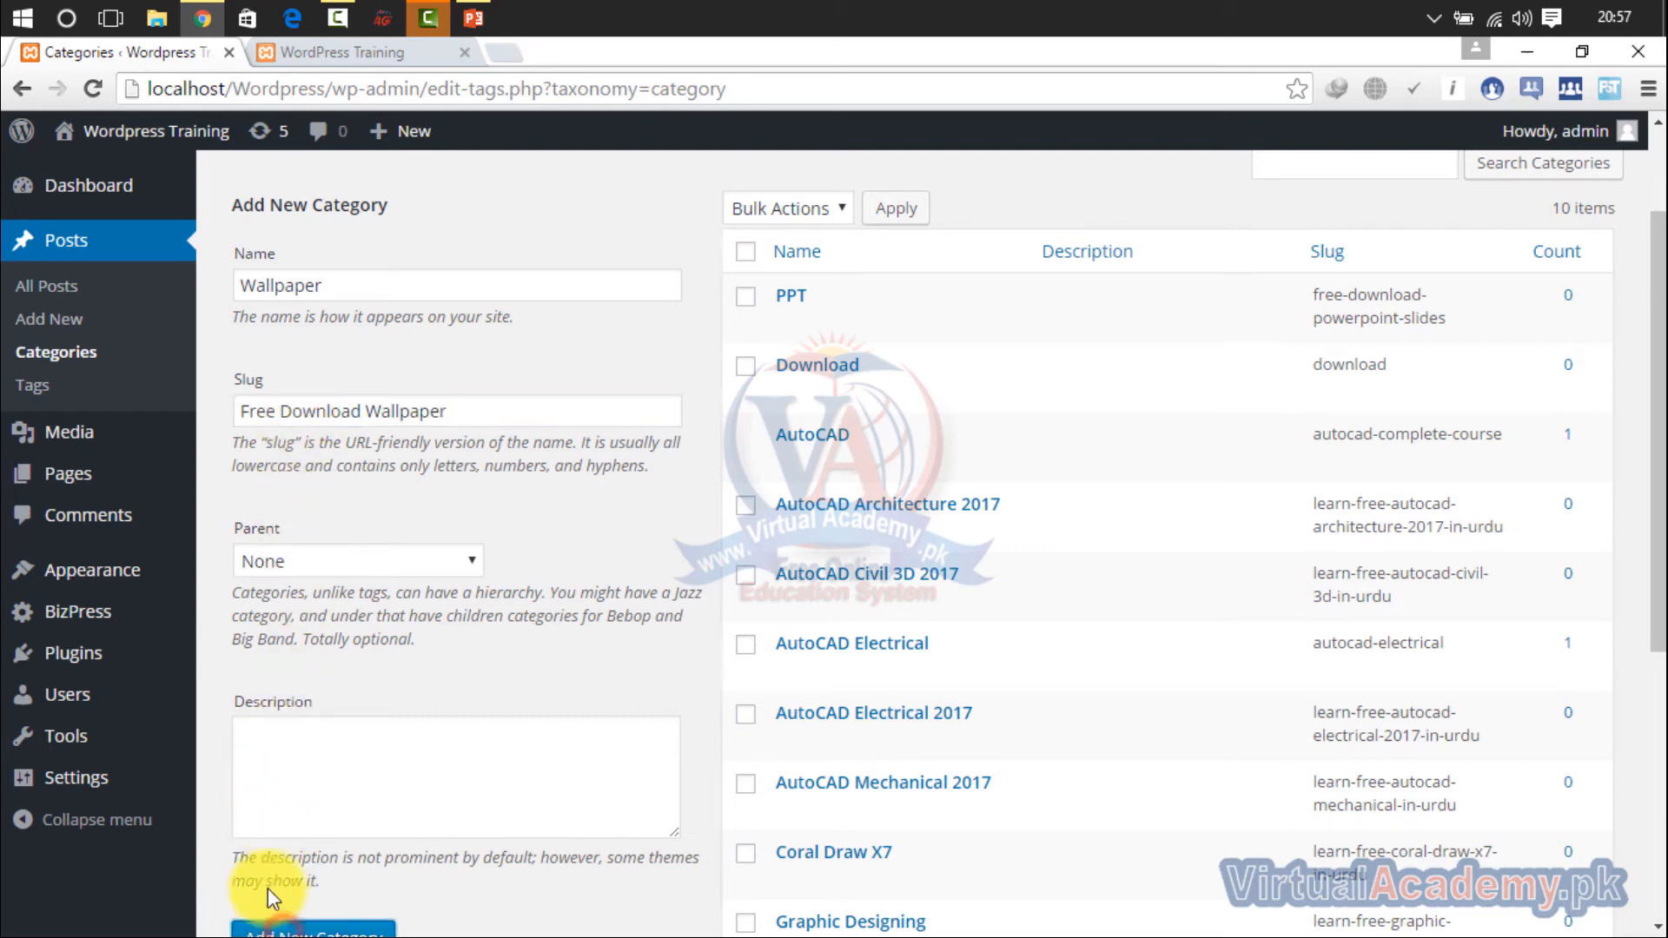
Step: Add a post category named Software with the slug "Free Download Software"
click(318, 287)
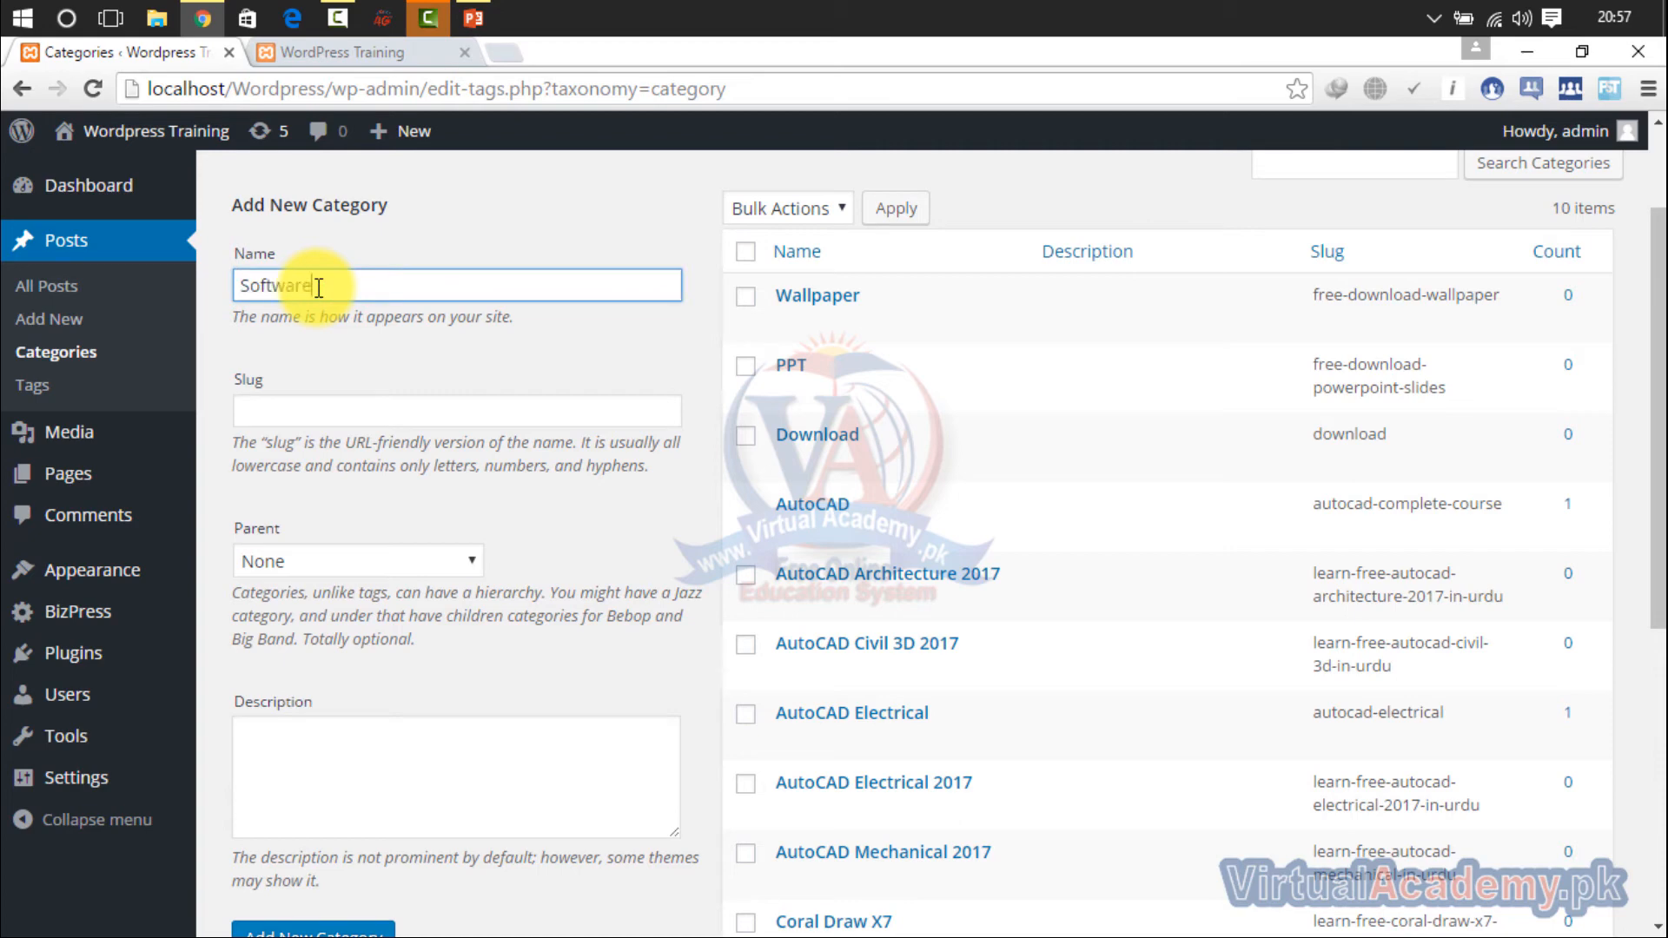
click(324, 404)
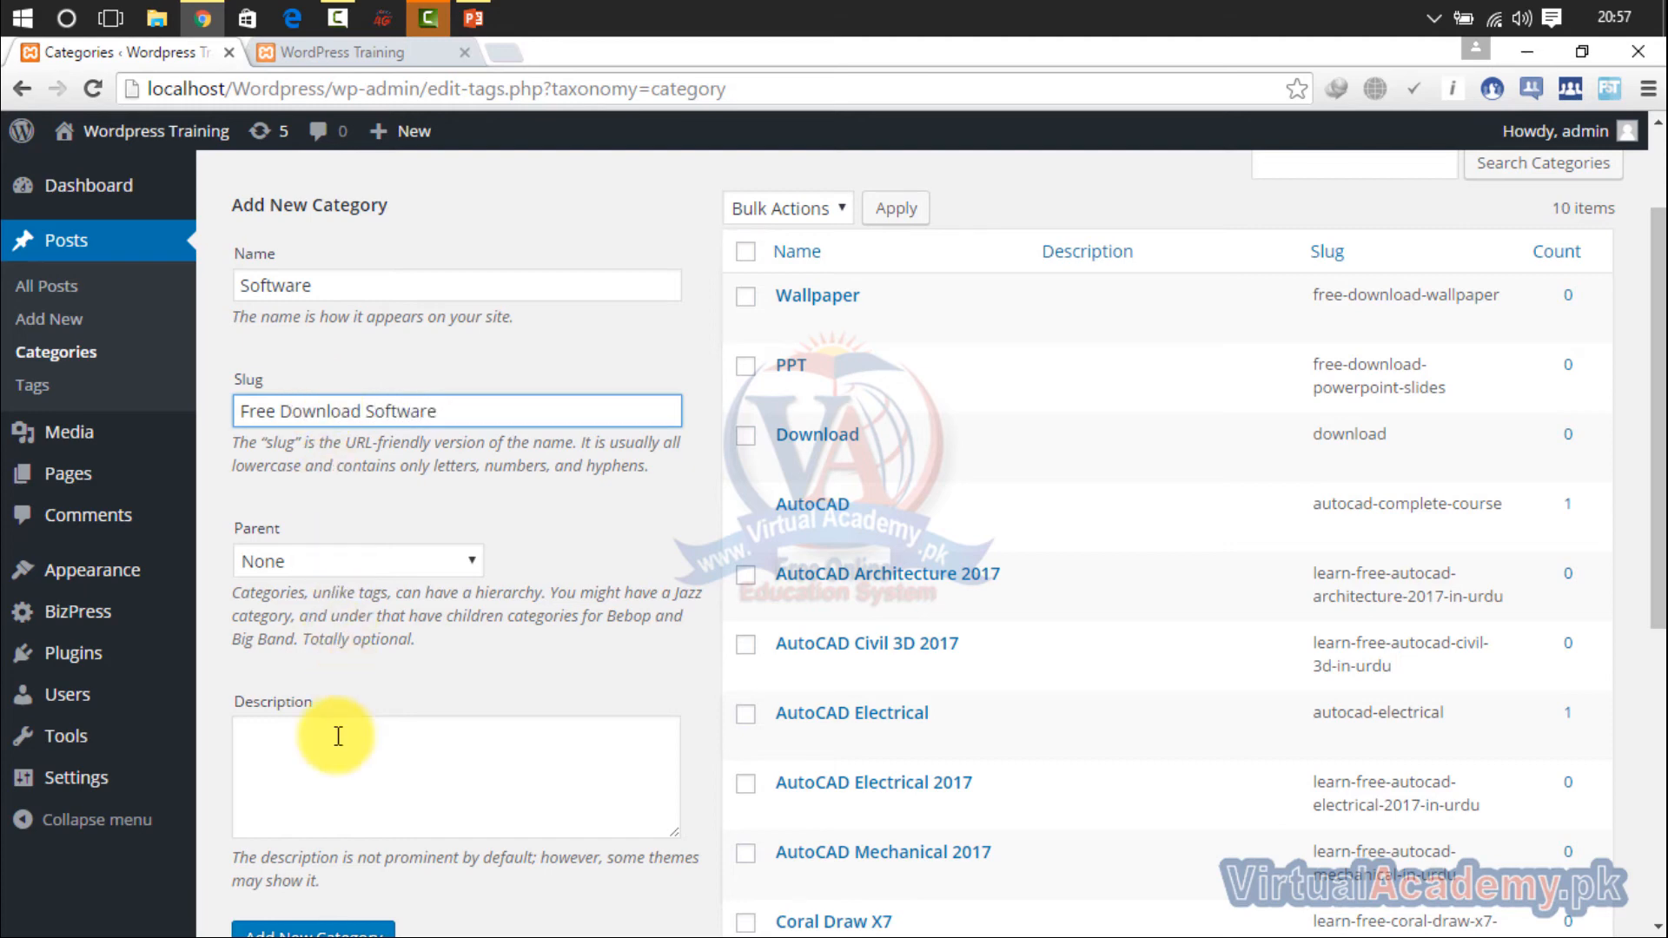
click(314, 929)
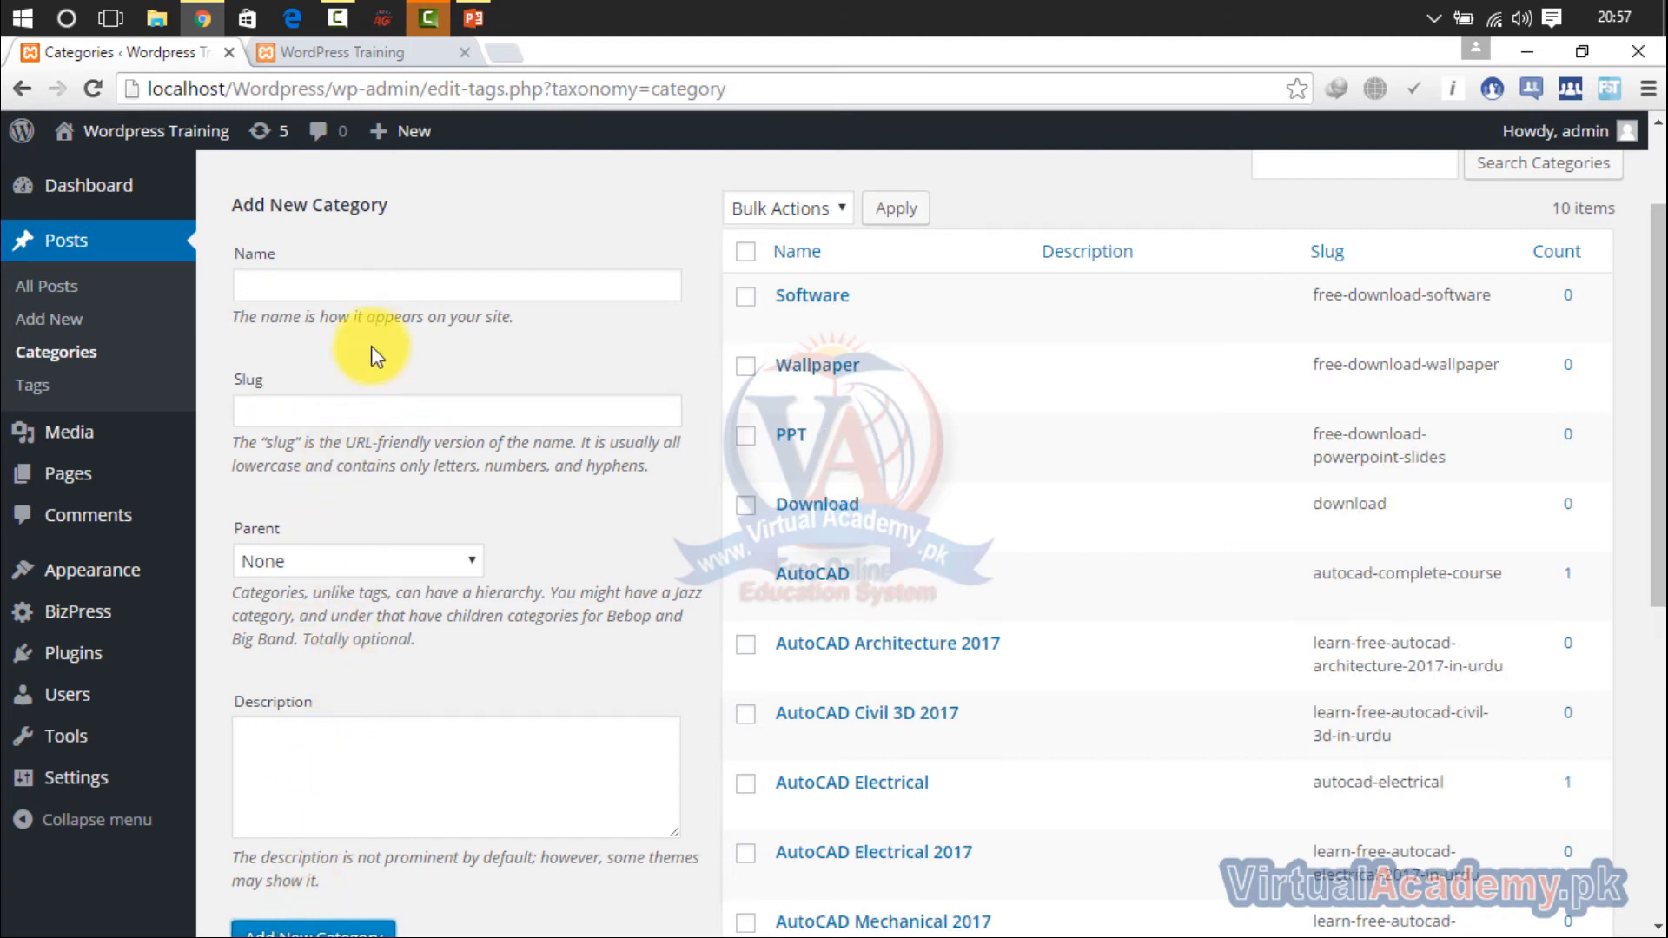
Step: Add a post category named Project with the slug "Free download Project"
click(371, 290)
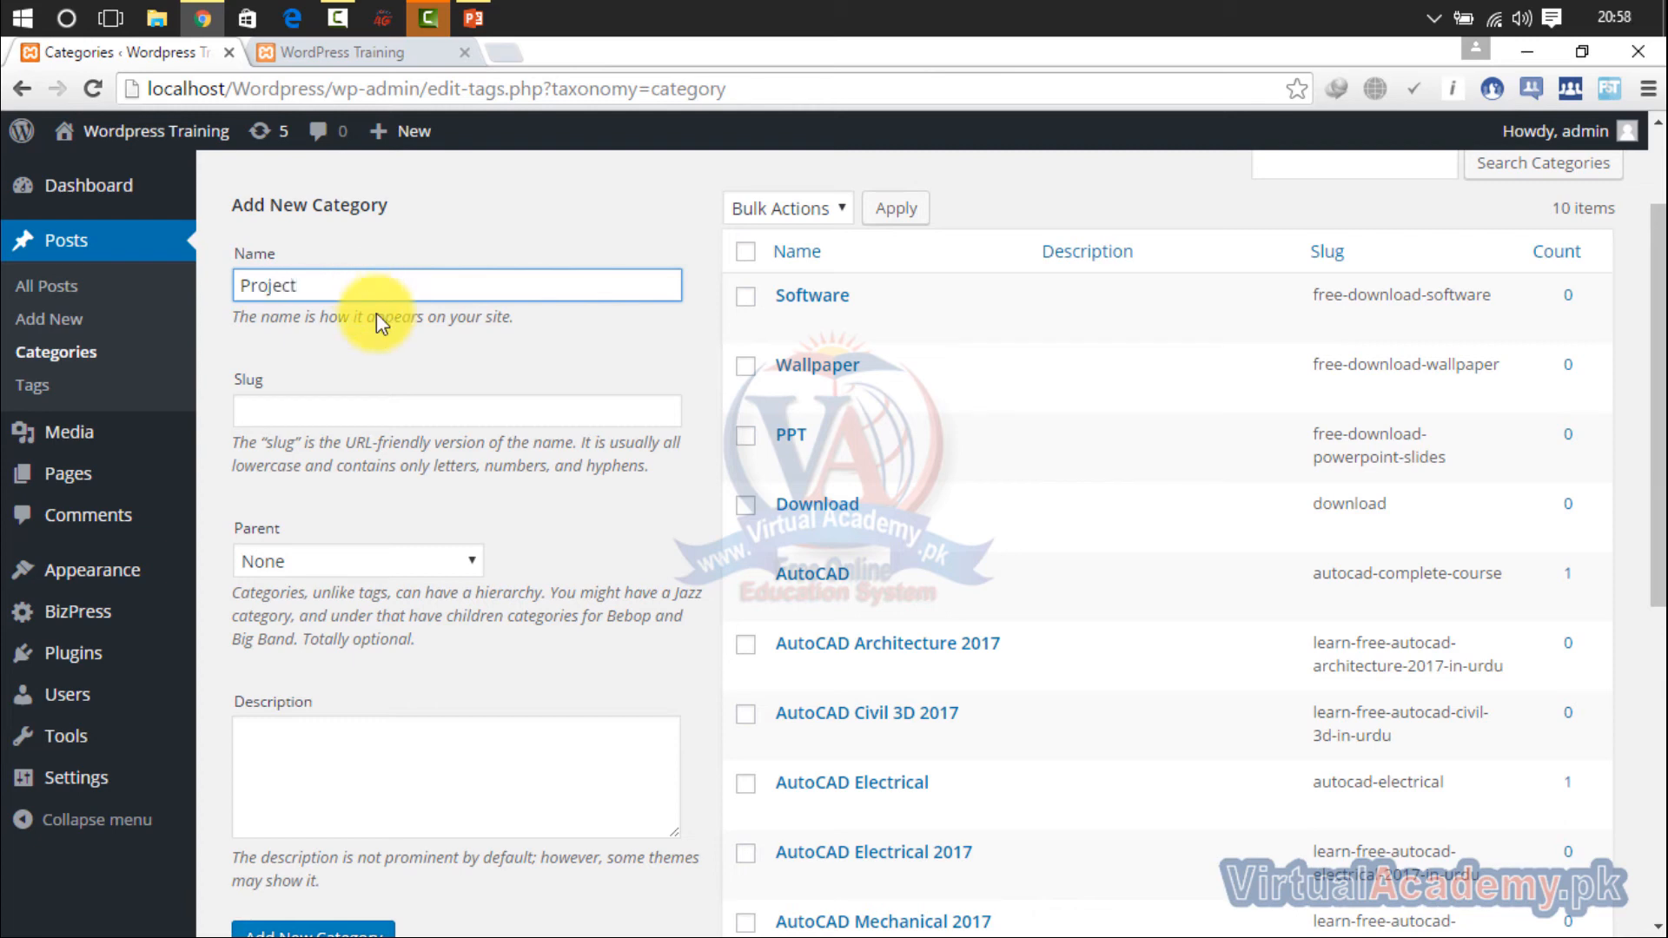
click(382, 410)
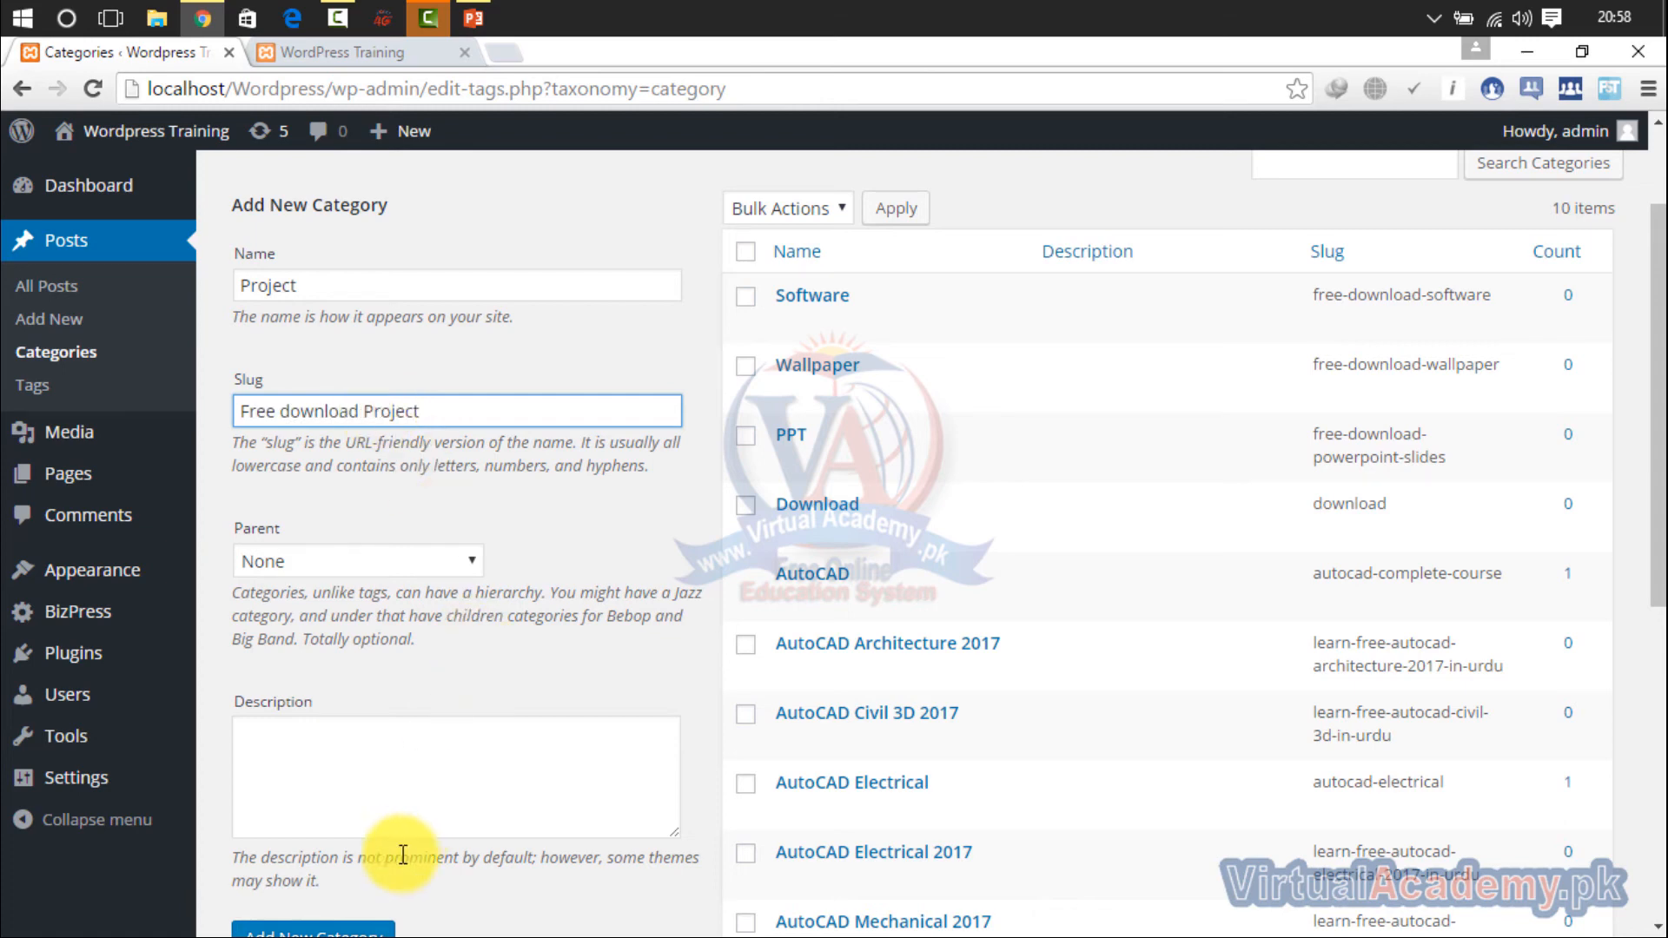
click(354, 931)
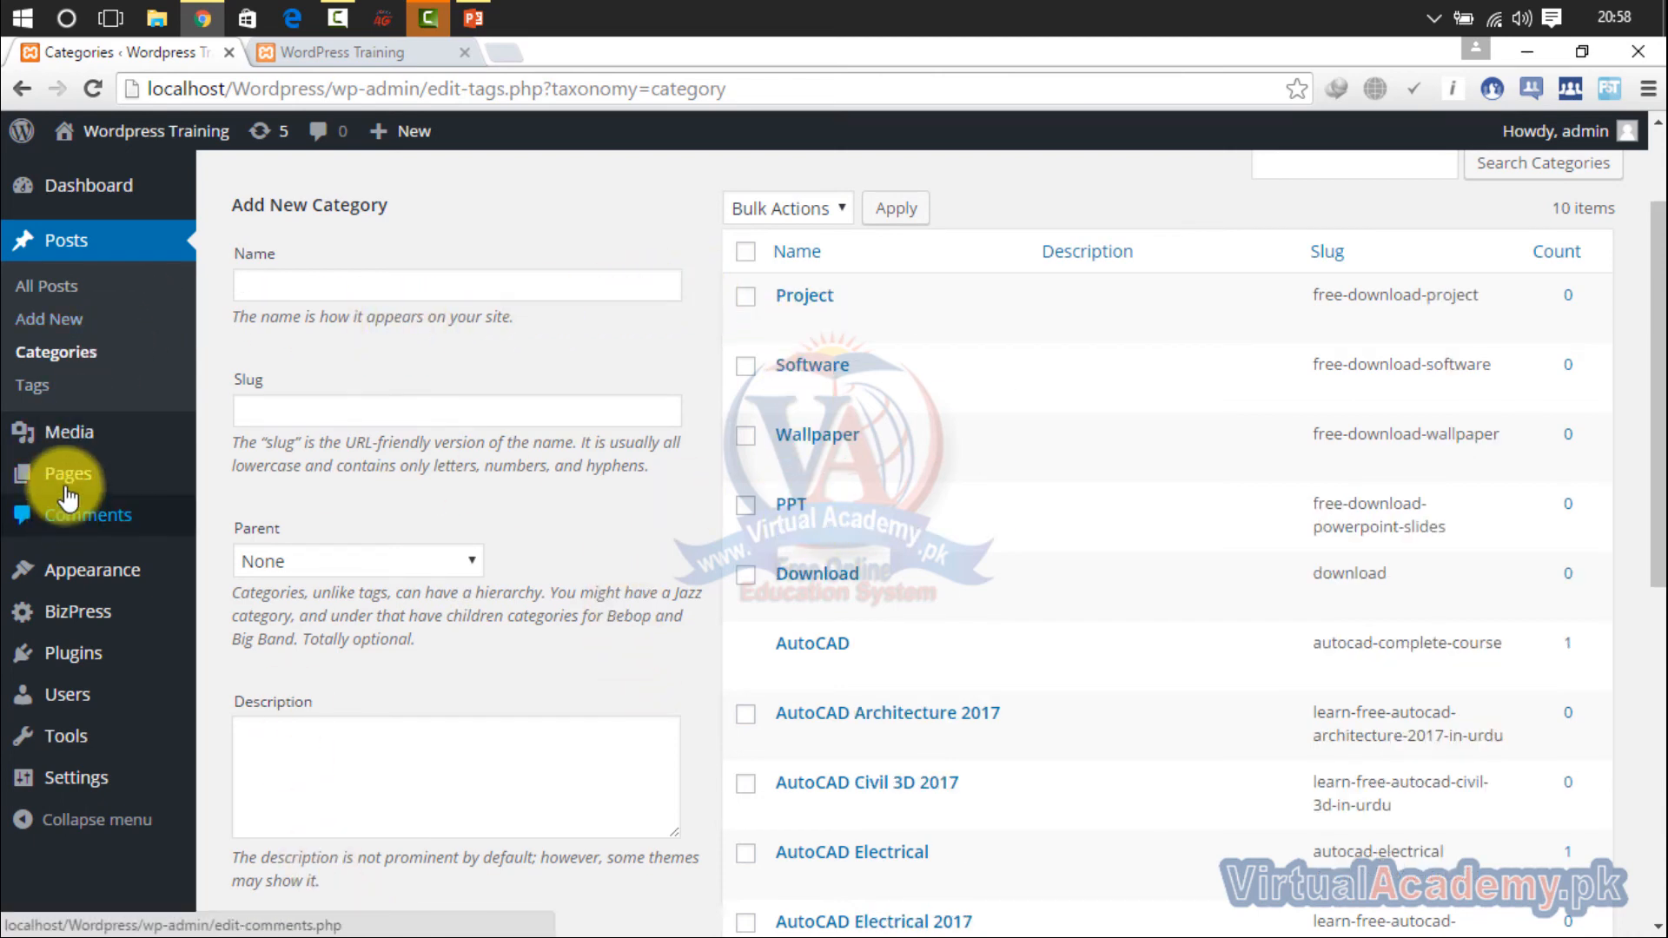
Step: Add the Download, PPT, Project, Software and Wallpaper categories to the main menu
mouse_move(69, 495)
mouse_move(78, 566)
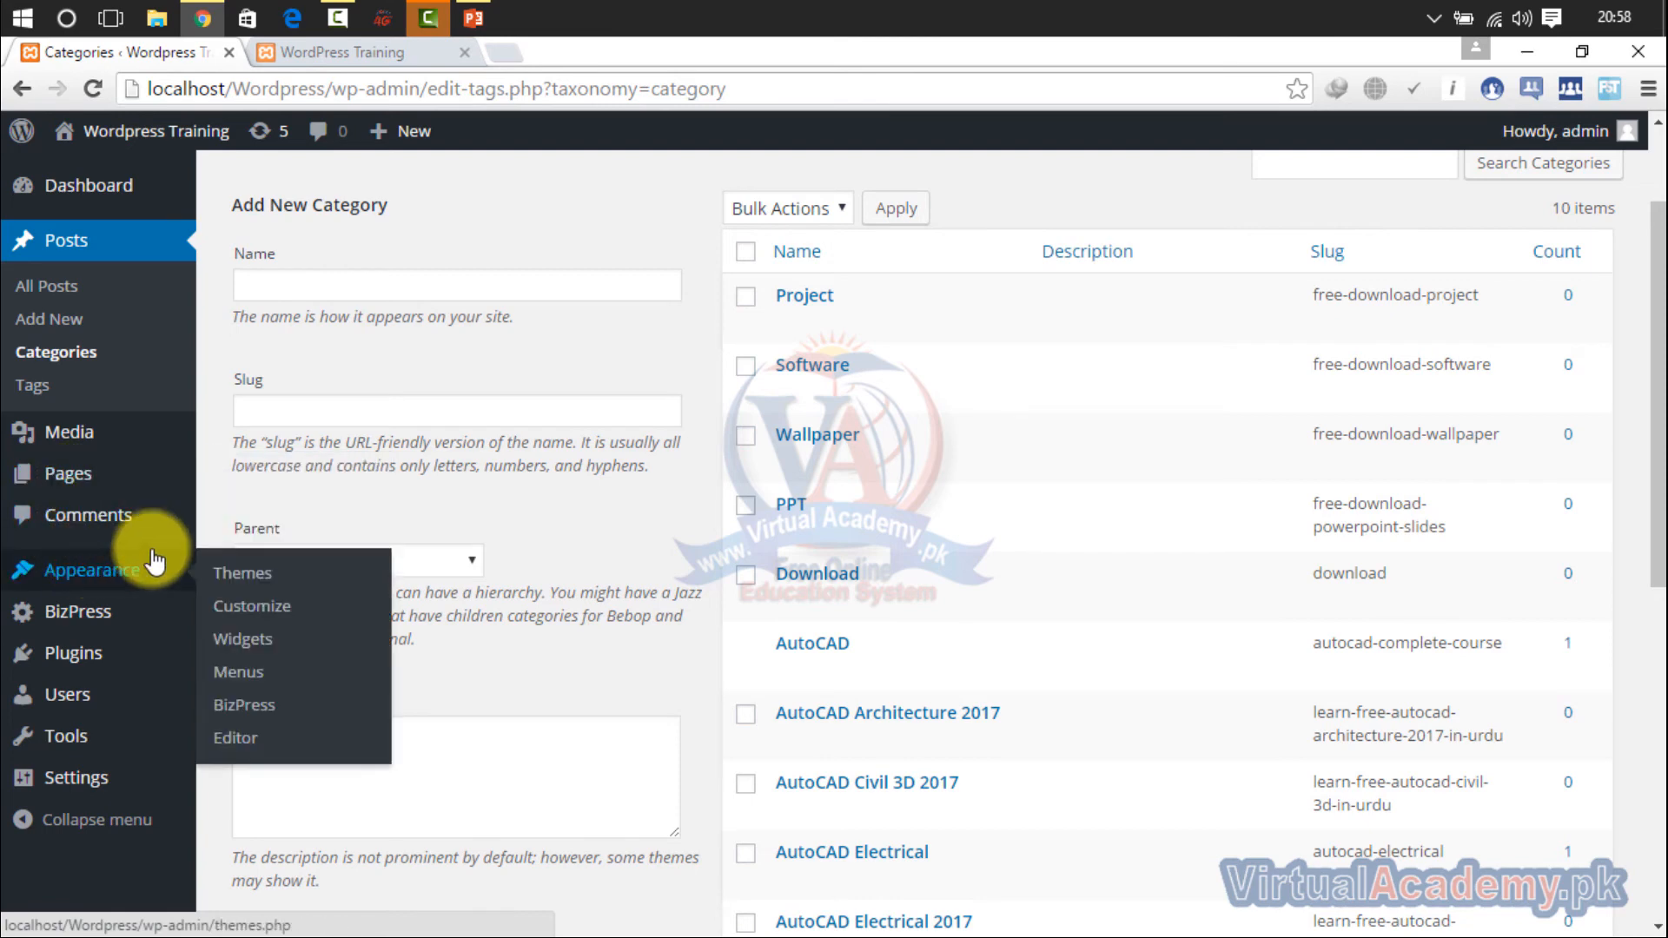
click(229, 682)
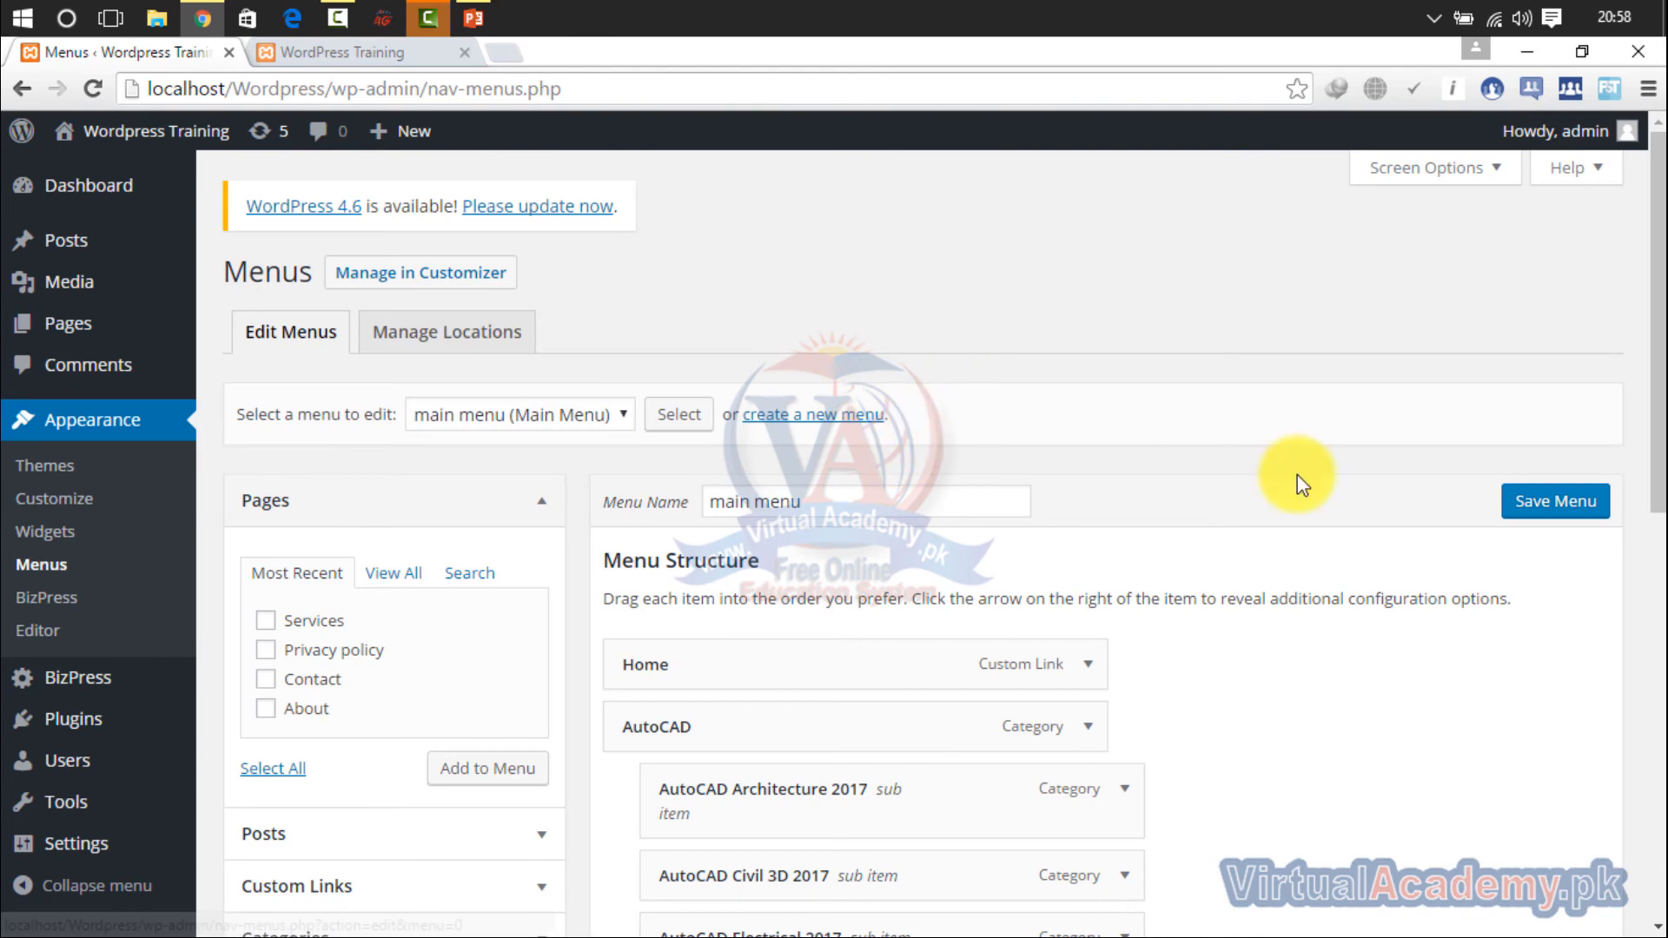
drag(1658, 270, 1445, 363)
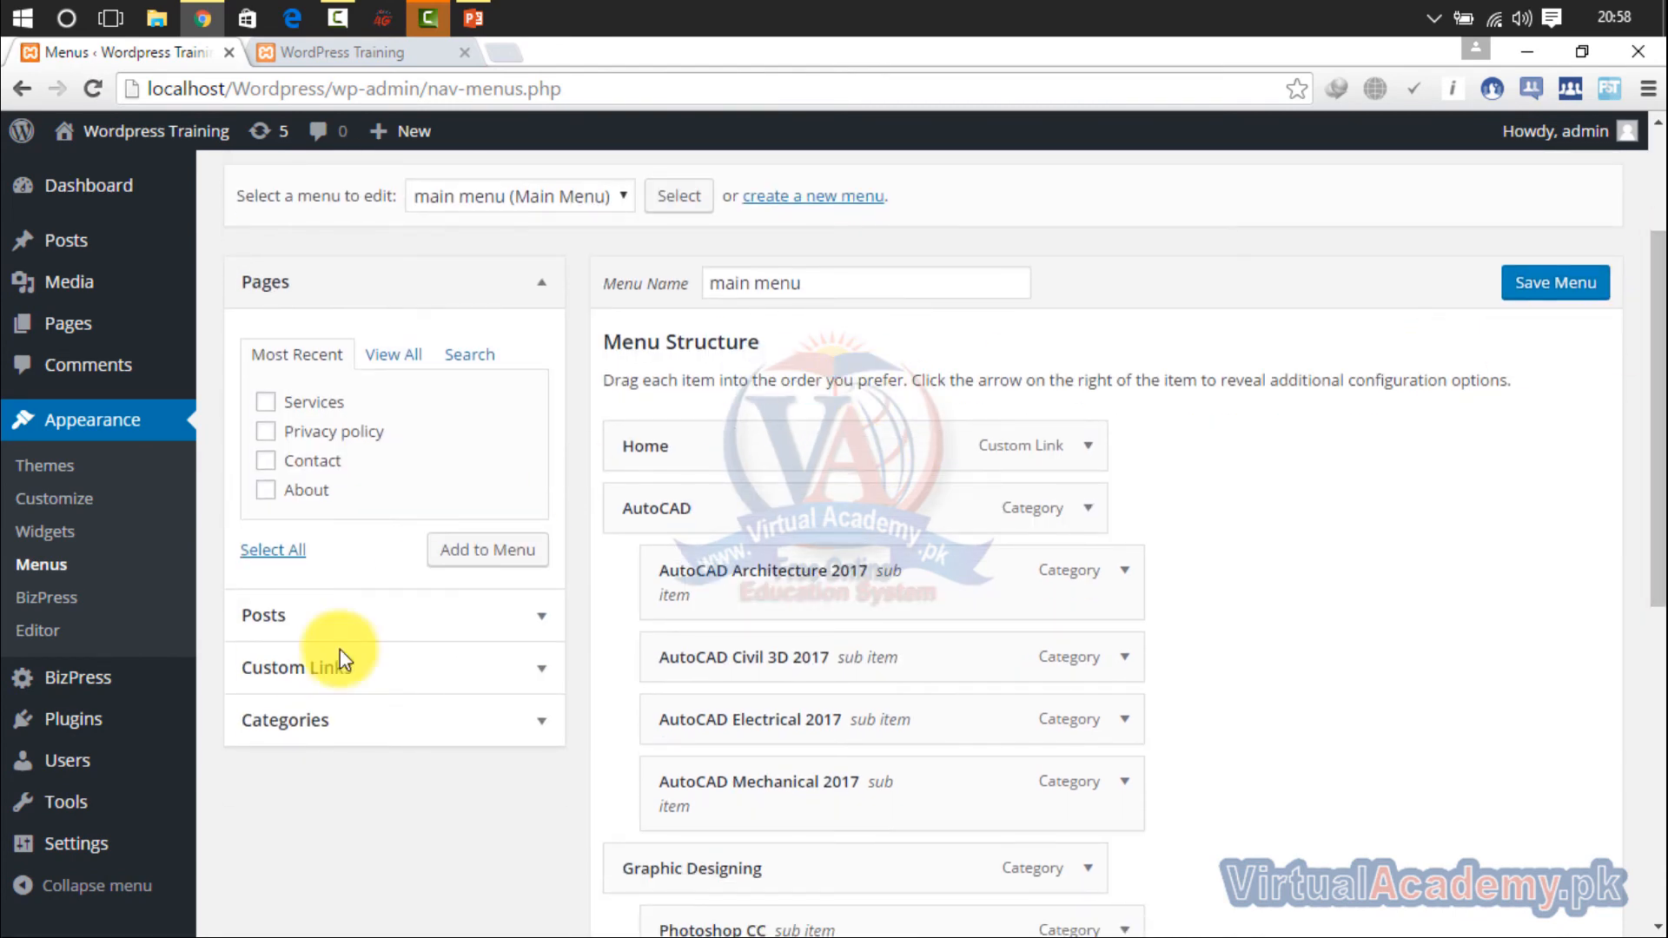
click(291, 738)
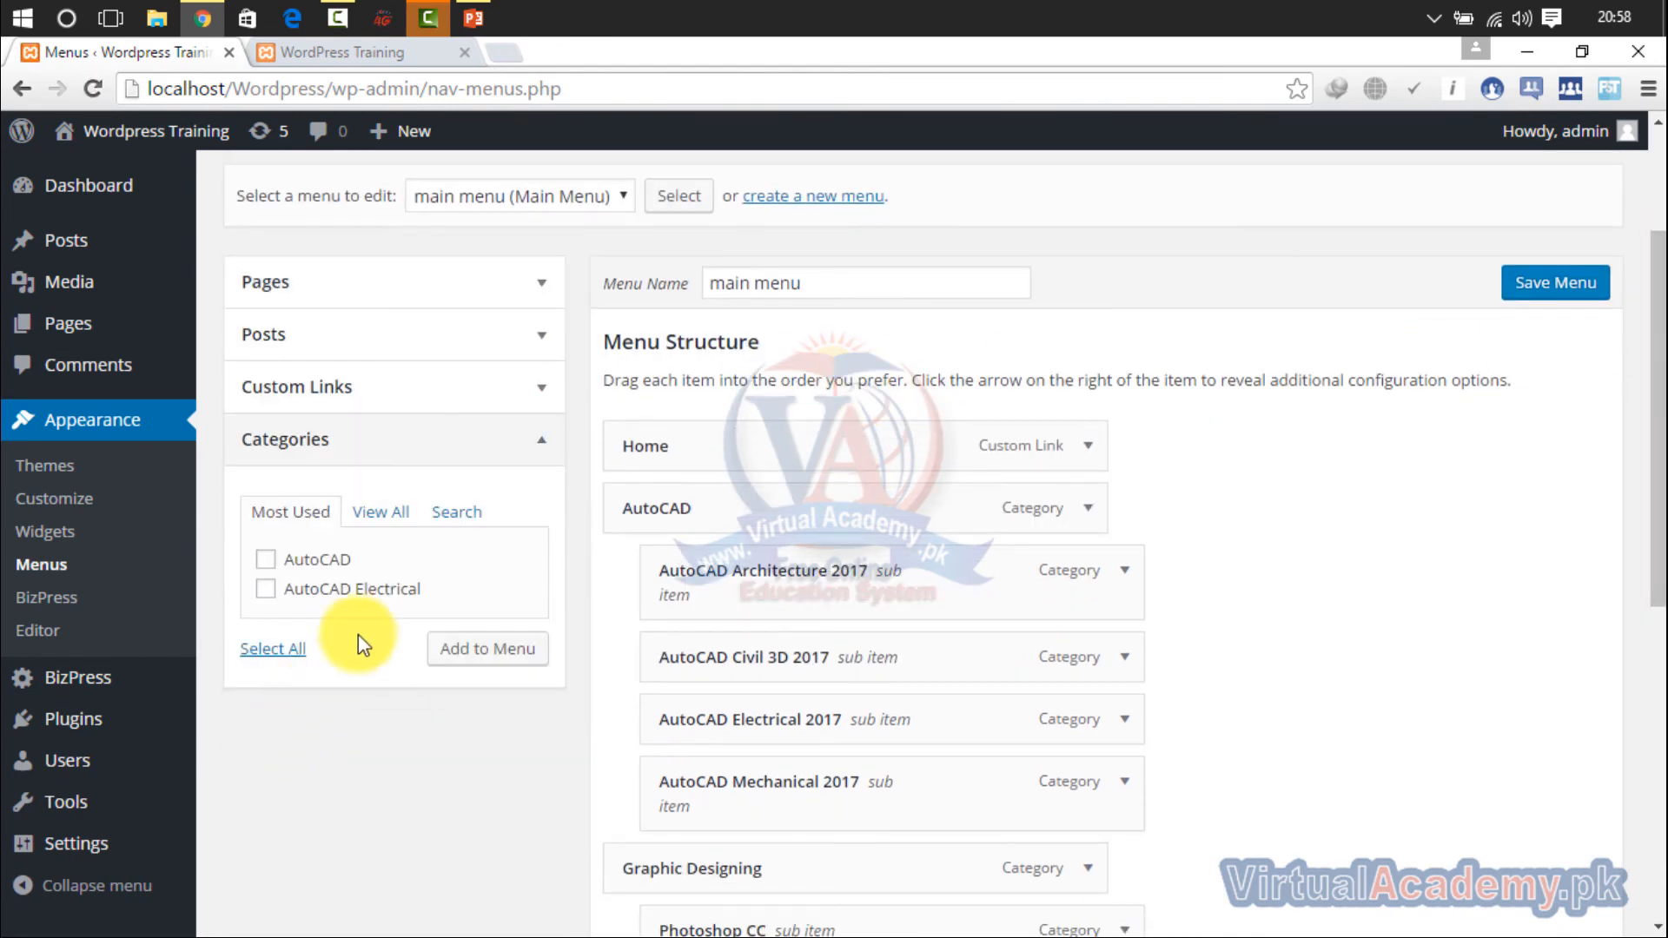
click(382, 513)
drag(1660, 485, 1640, 650)
scroll(532, 319, down, 3)
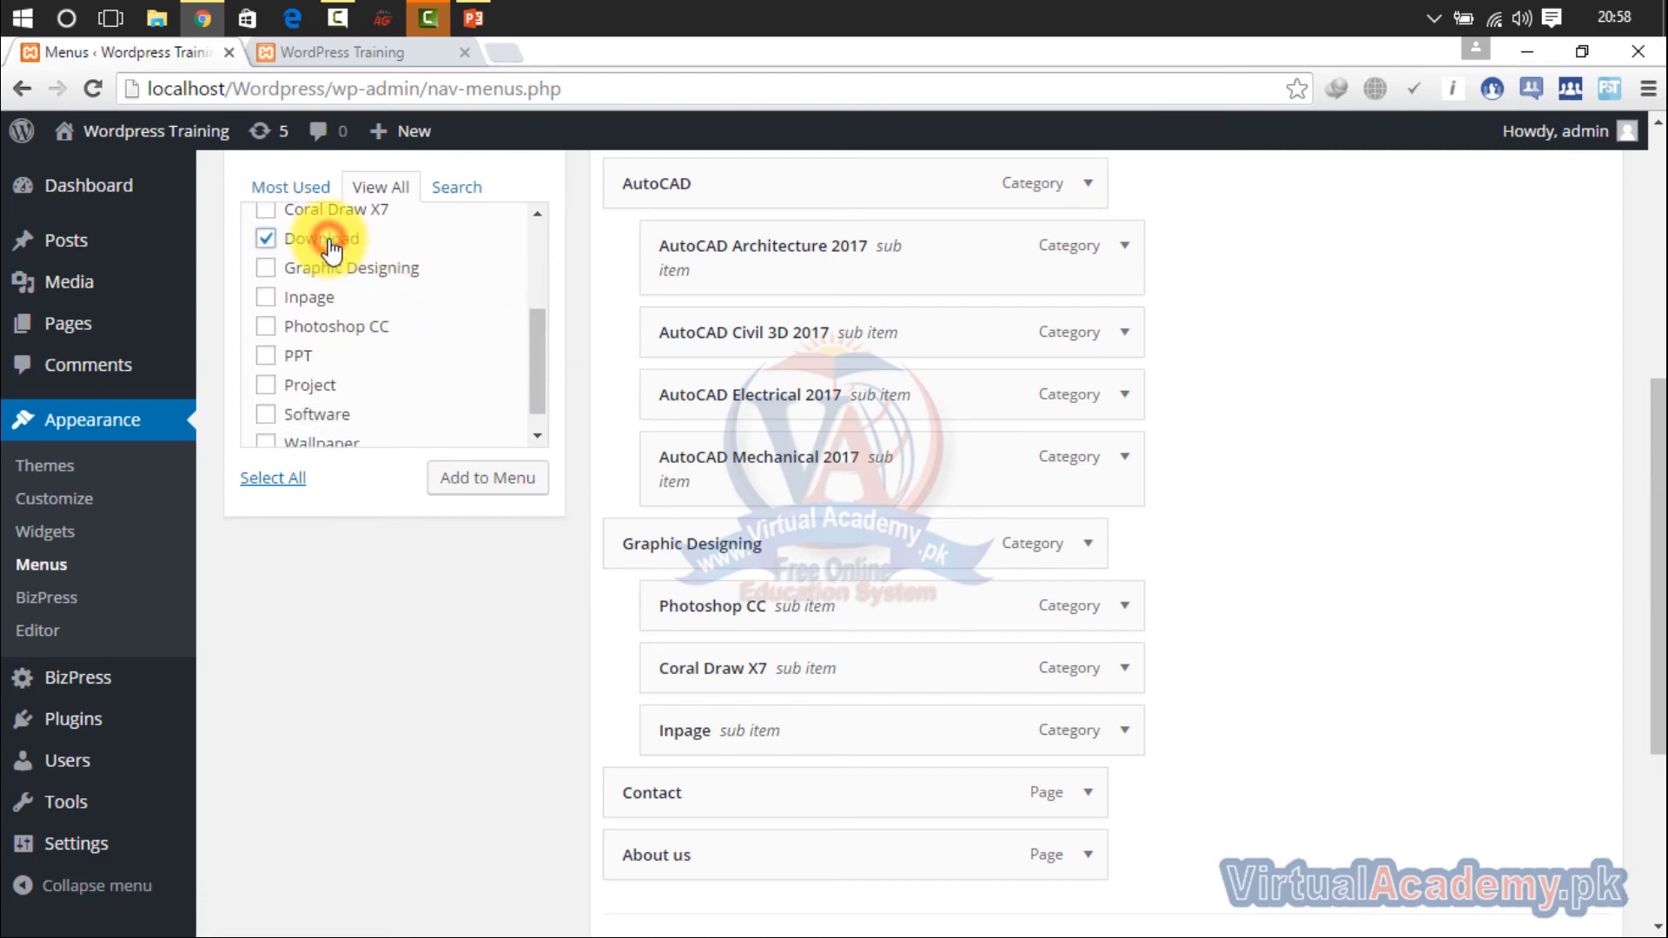
click(295, 358)
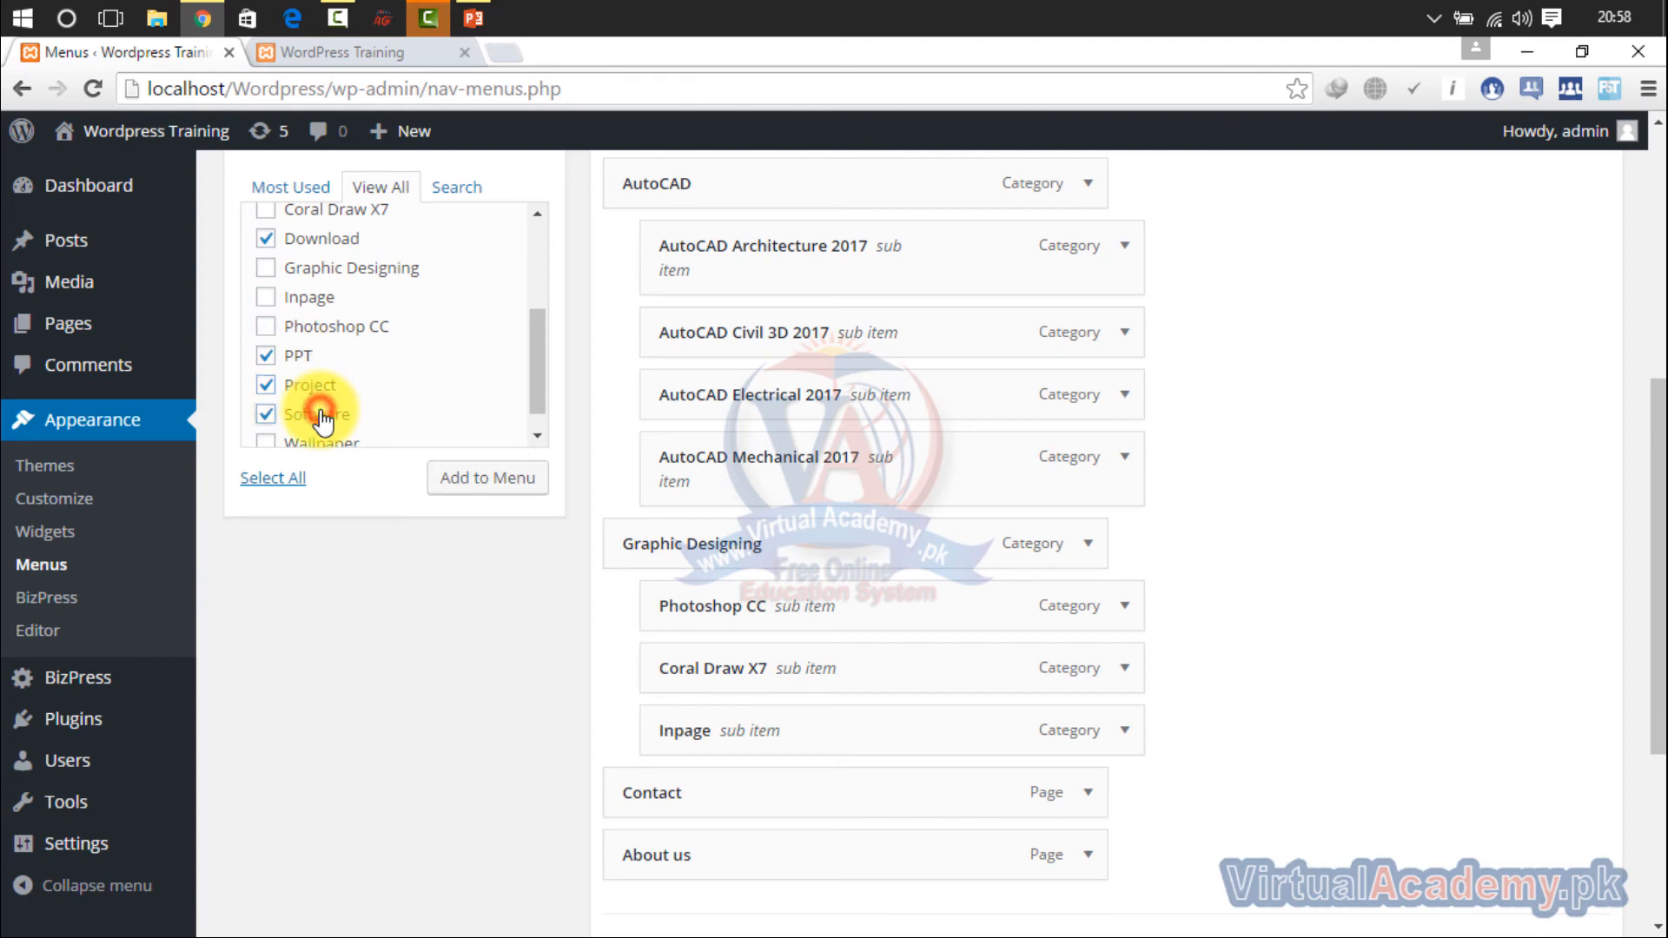
drag(537, 343, 537, 369)
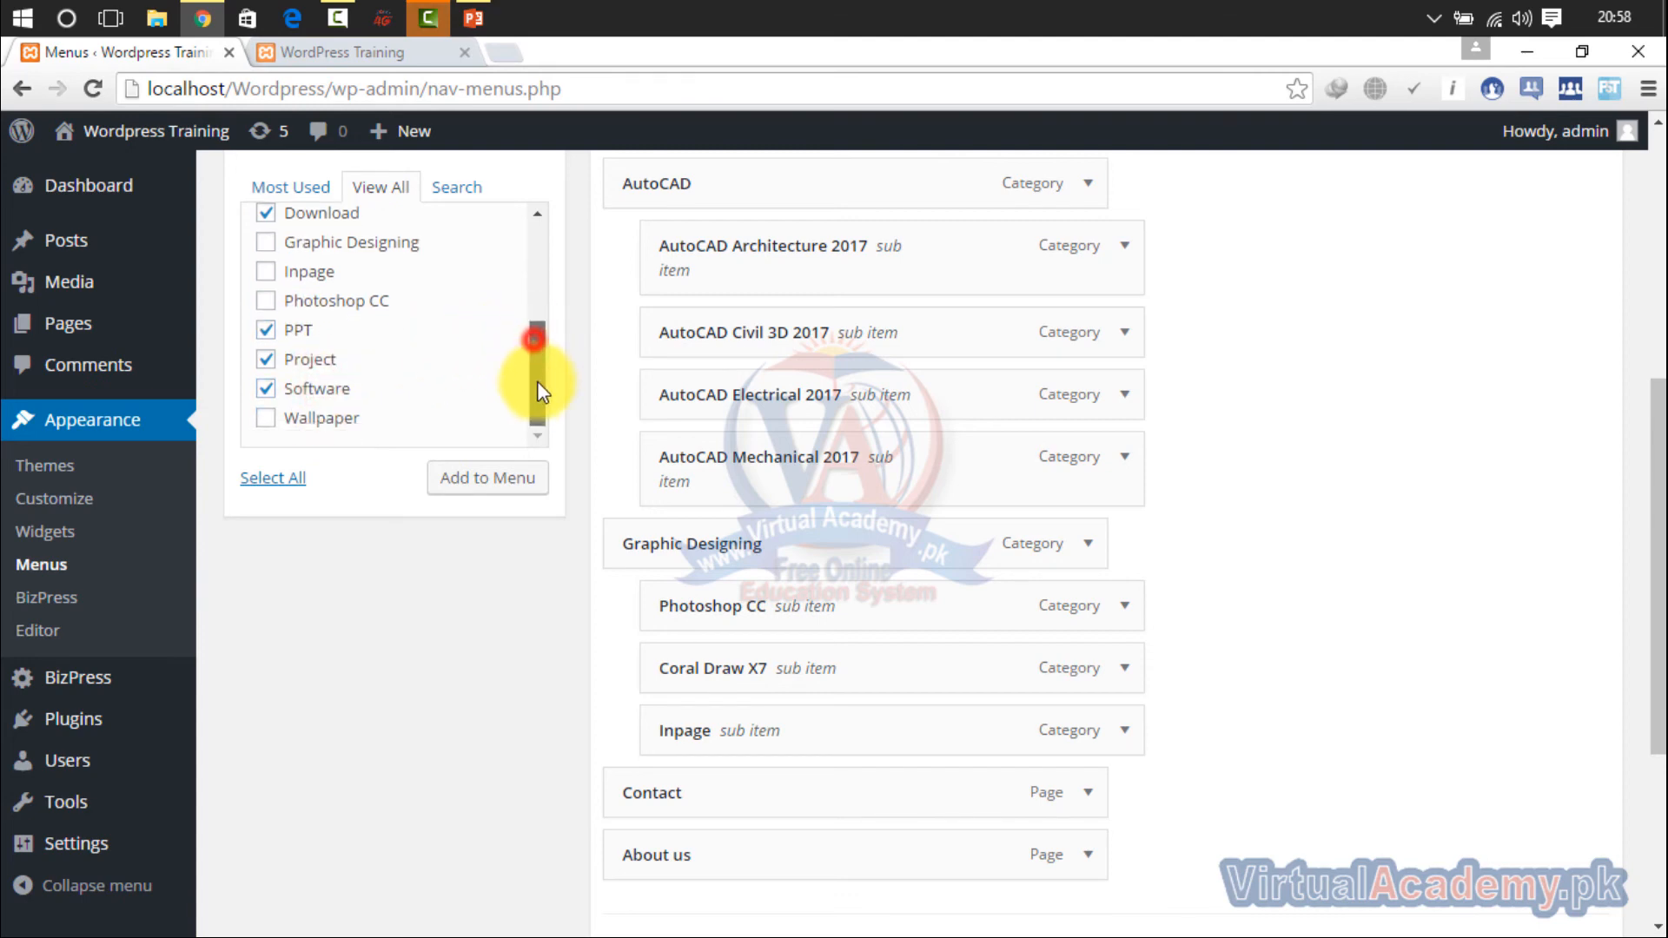
click(339, 426)
click(488, 483)
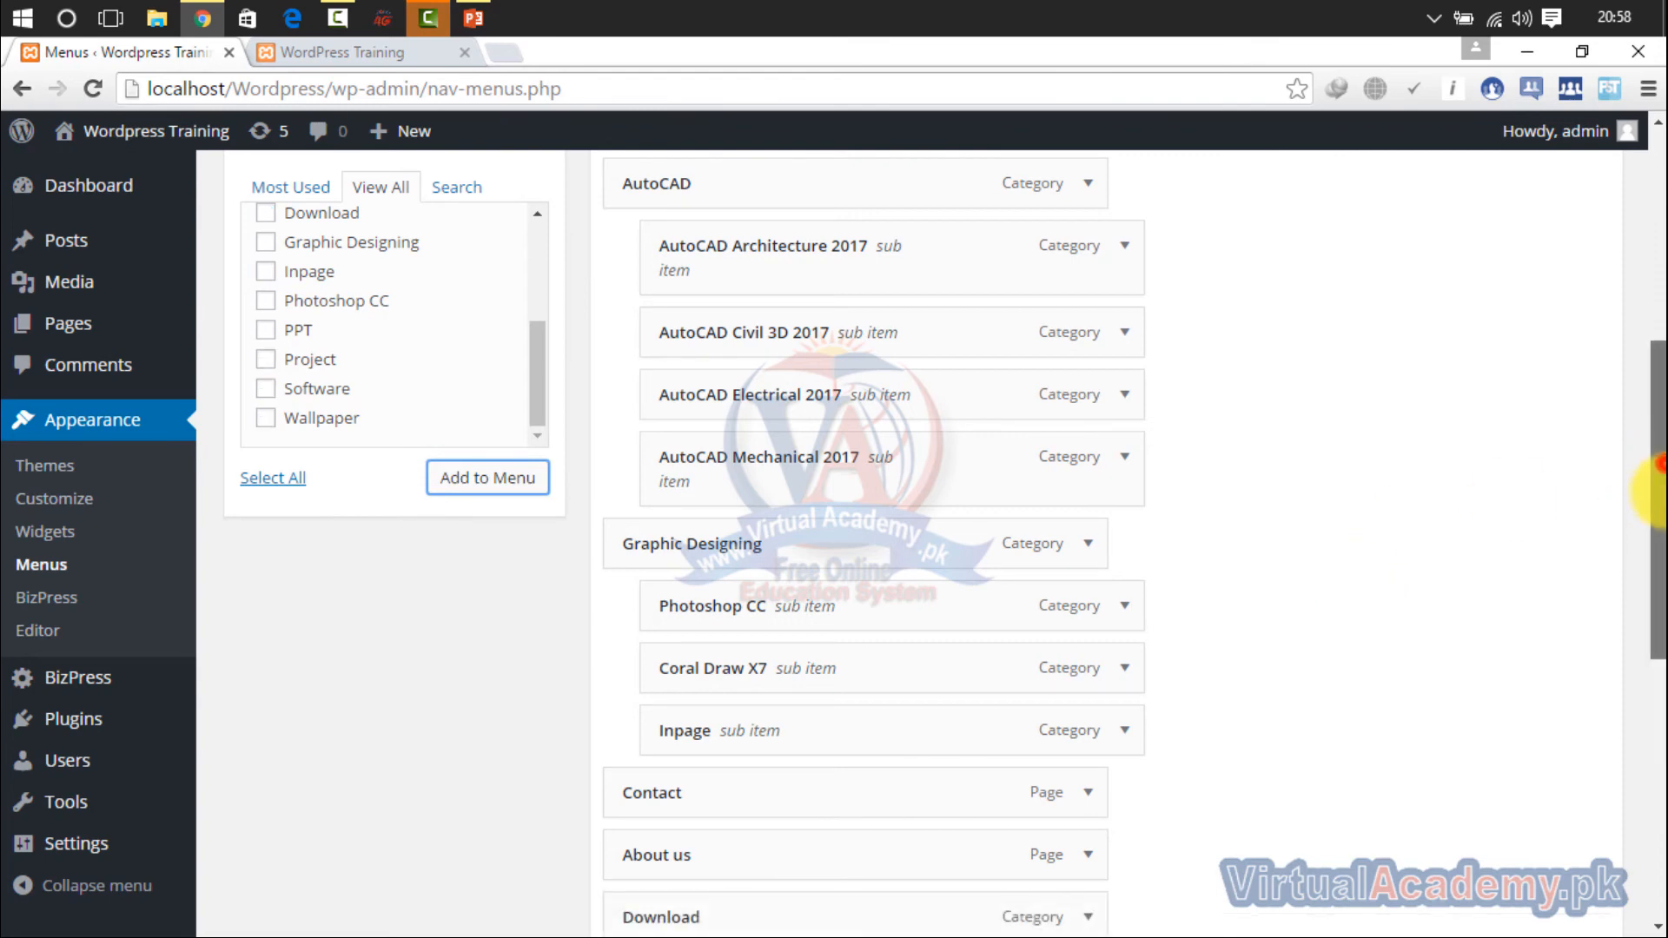
Step: Nest PPT, Project, Software and Wallpaper as sub-items under Download in the menu structure
scroll(1656, 486, down, 5)
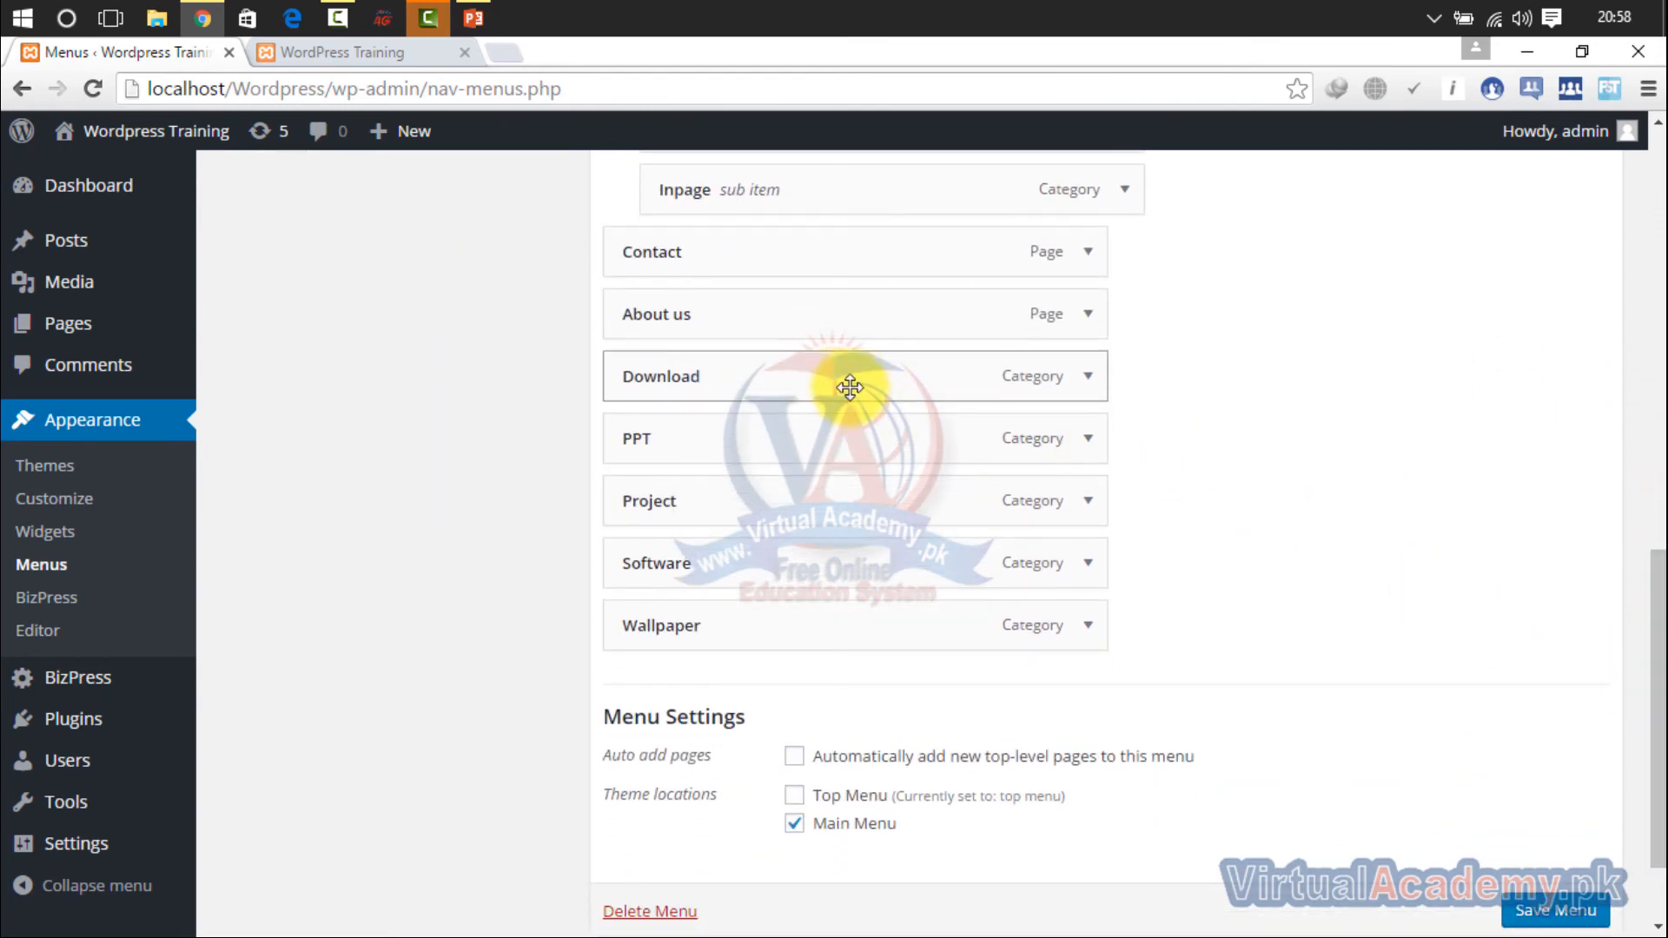
drag(793, 435, 843, 445)
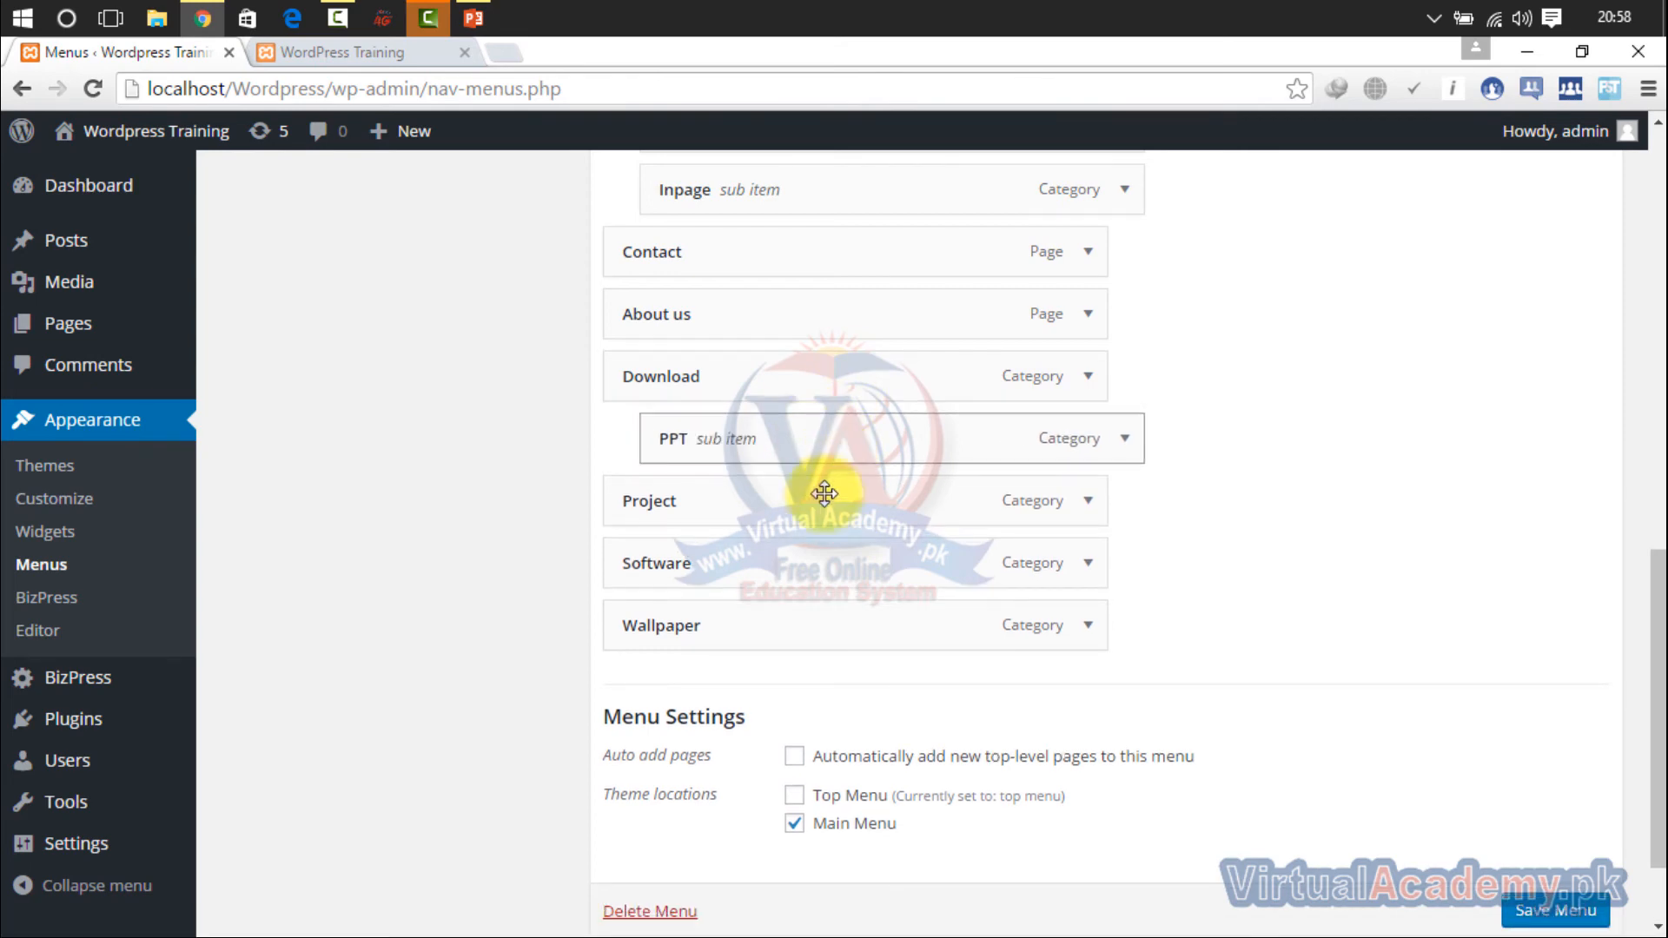
drag(803, 505, 875, 503)
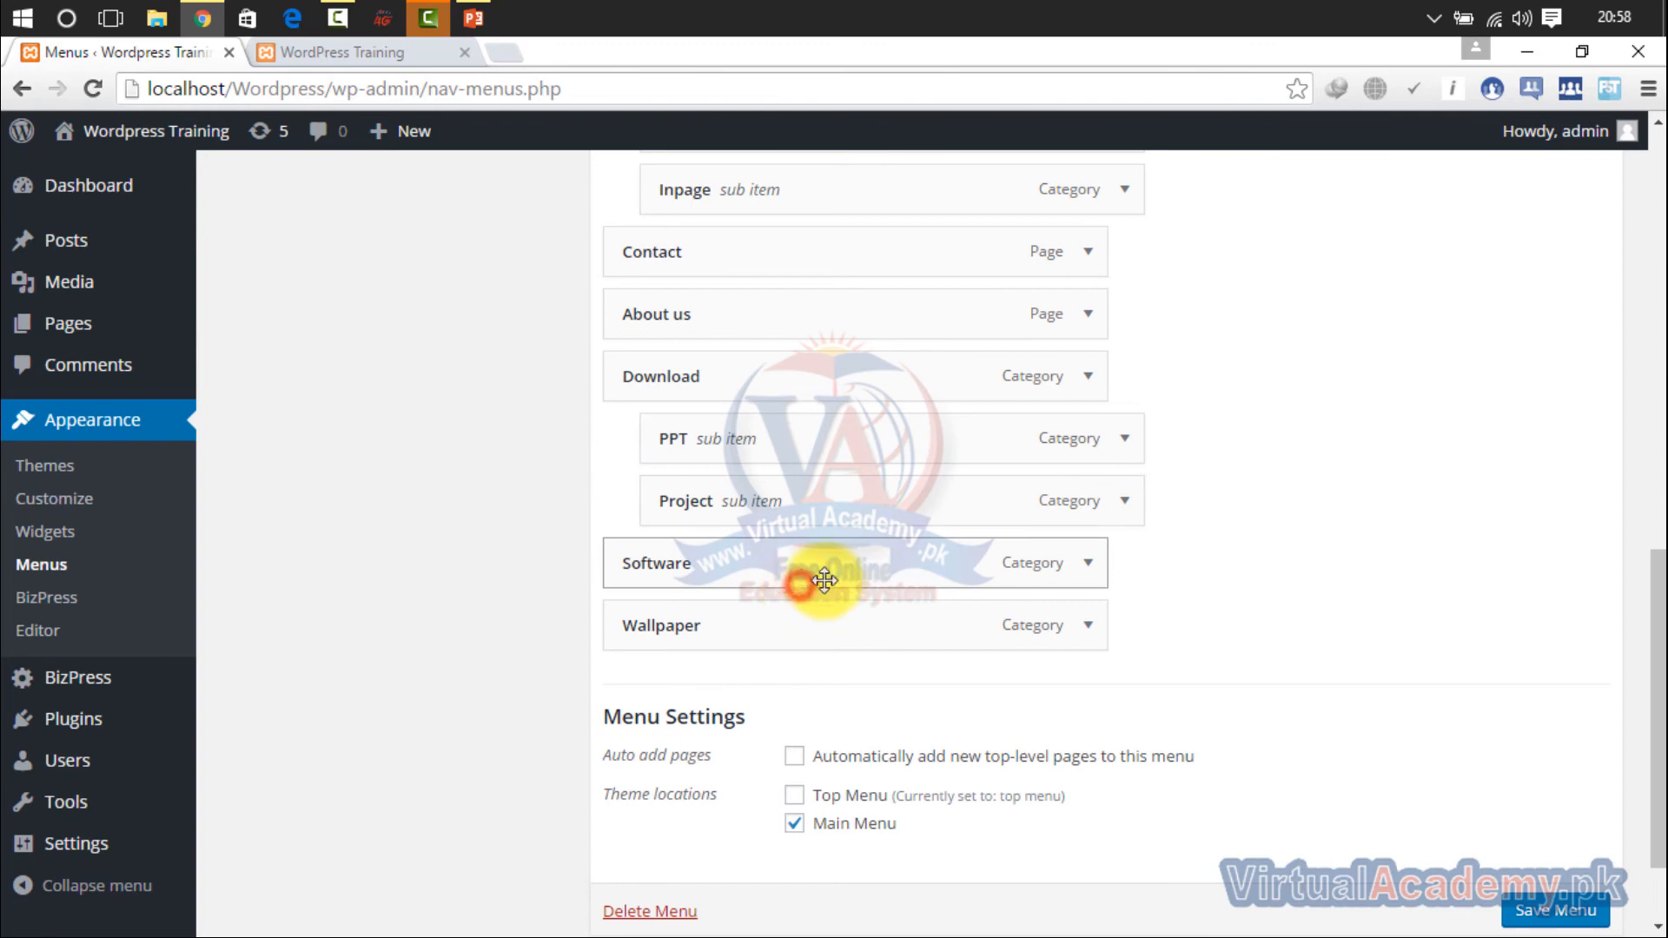
drag(825, 580, 845, 576)
drag(790, 634, 838, 628)
Step: Move the Download item with its sub-items between Graphic Designing's sub-items and Contact
drag(1649, 556, 1648, 456)
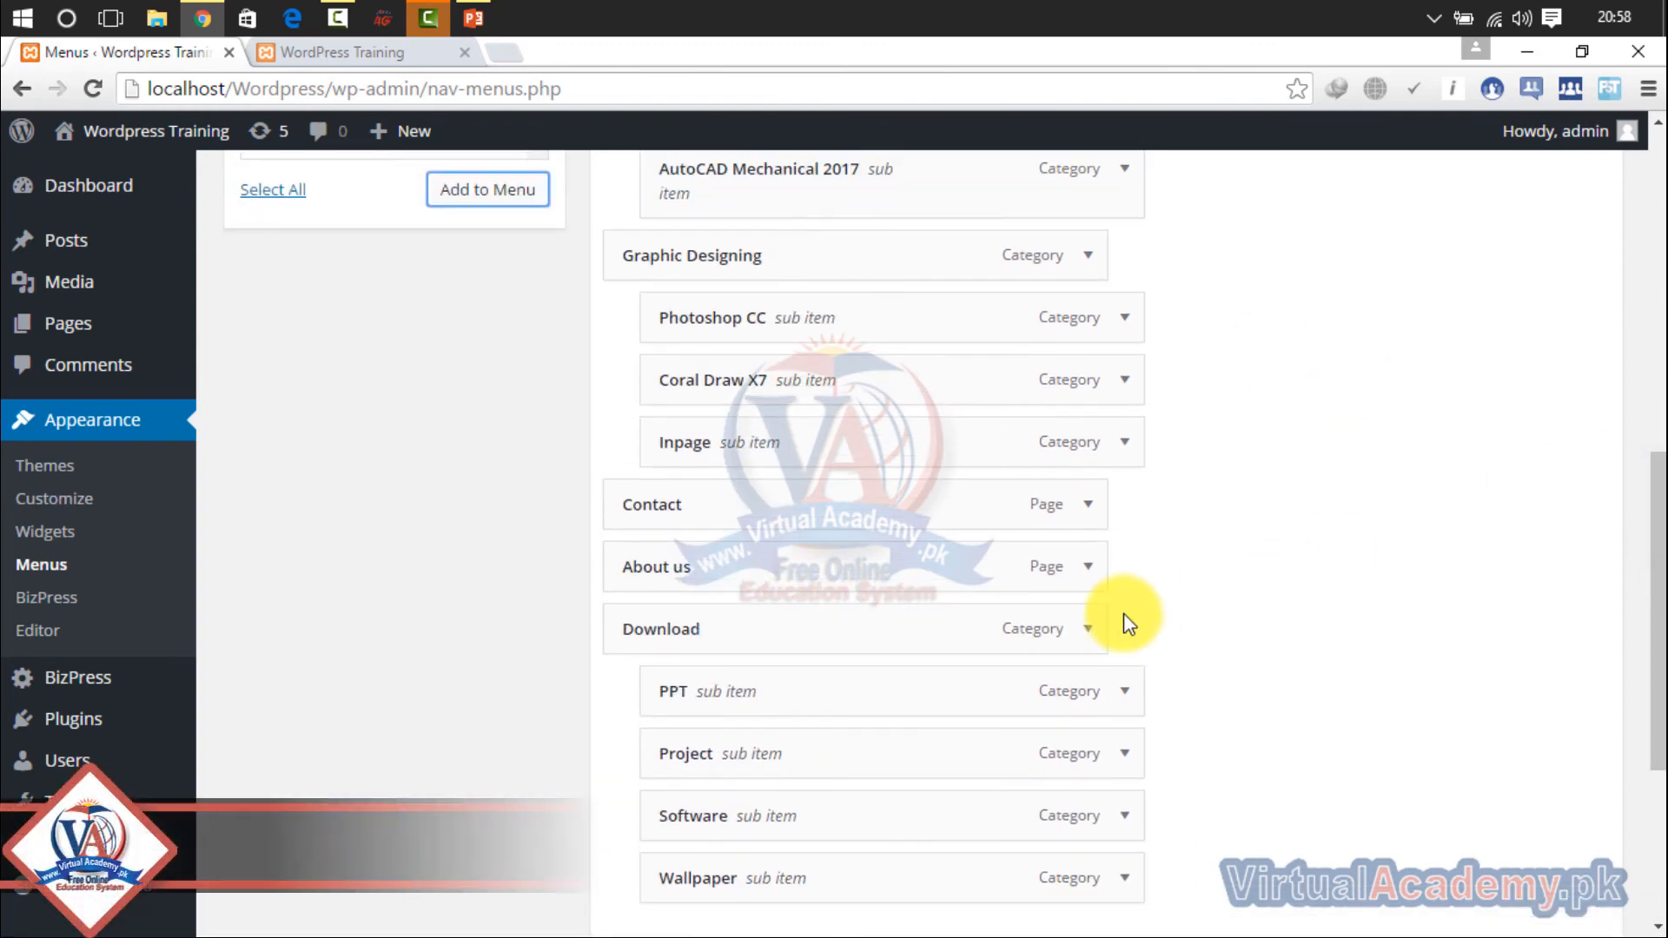
drag(955, 643, 957, 506)
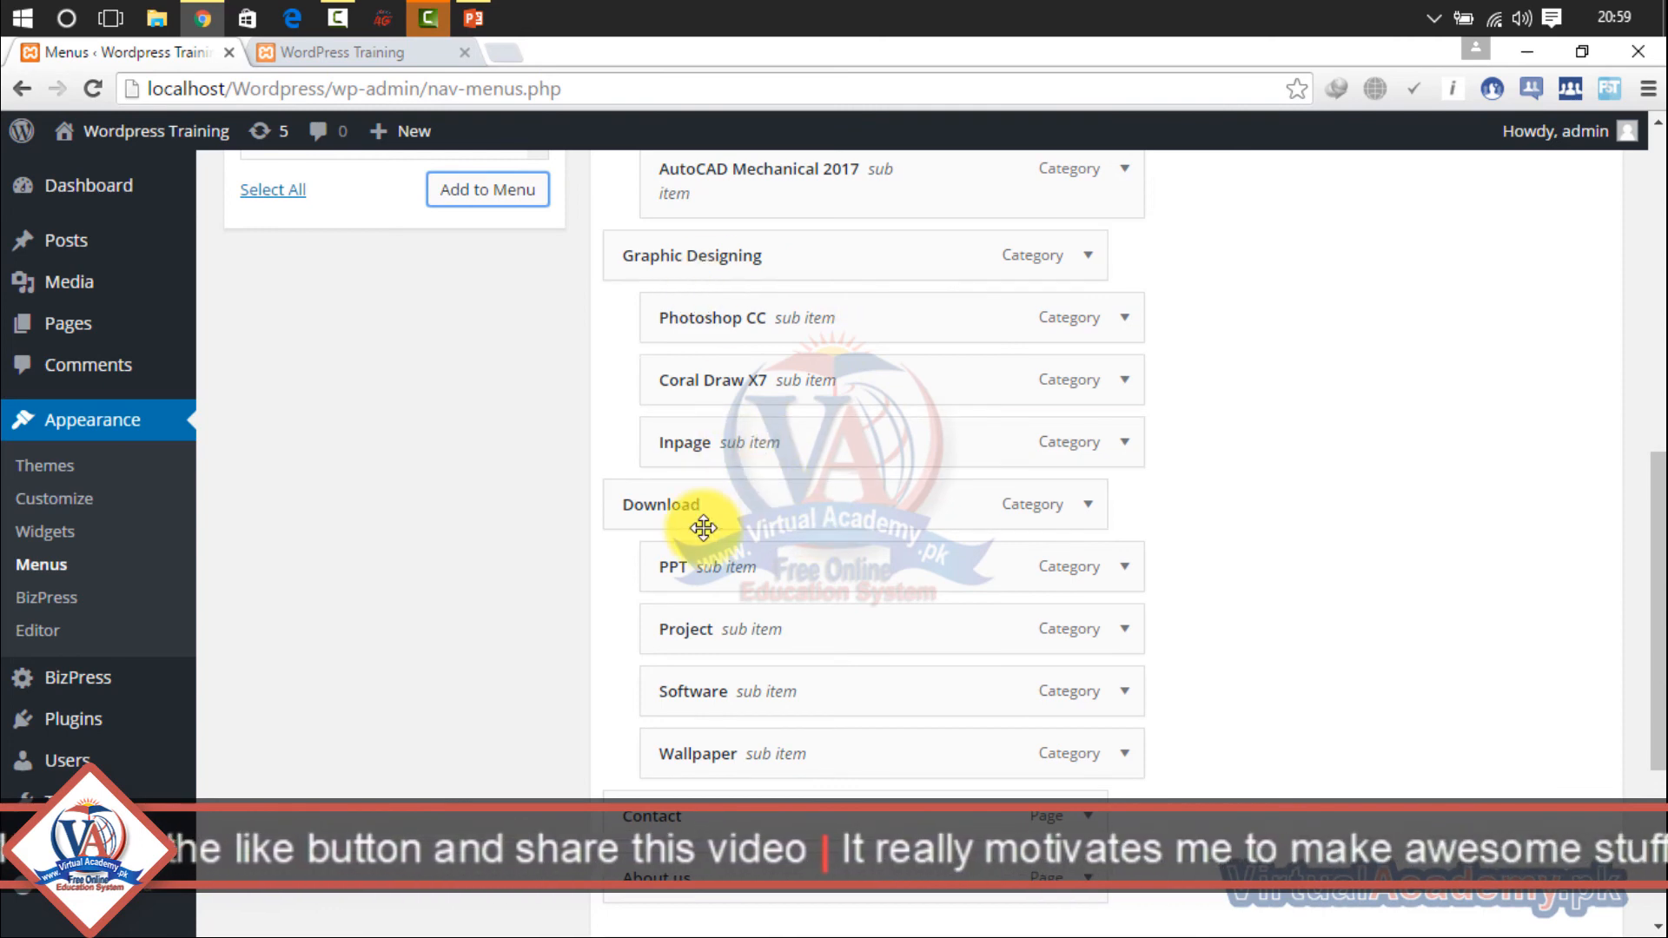
Step: Try nesting Graphic Designing under AutoCAD Mechanical 2017 and return it to the top level
scroll(1647, 482, down, 2)
scroll(1650, 461, up, 7)
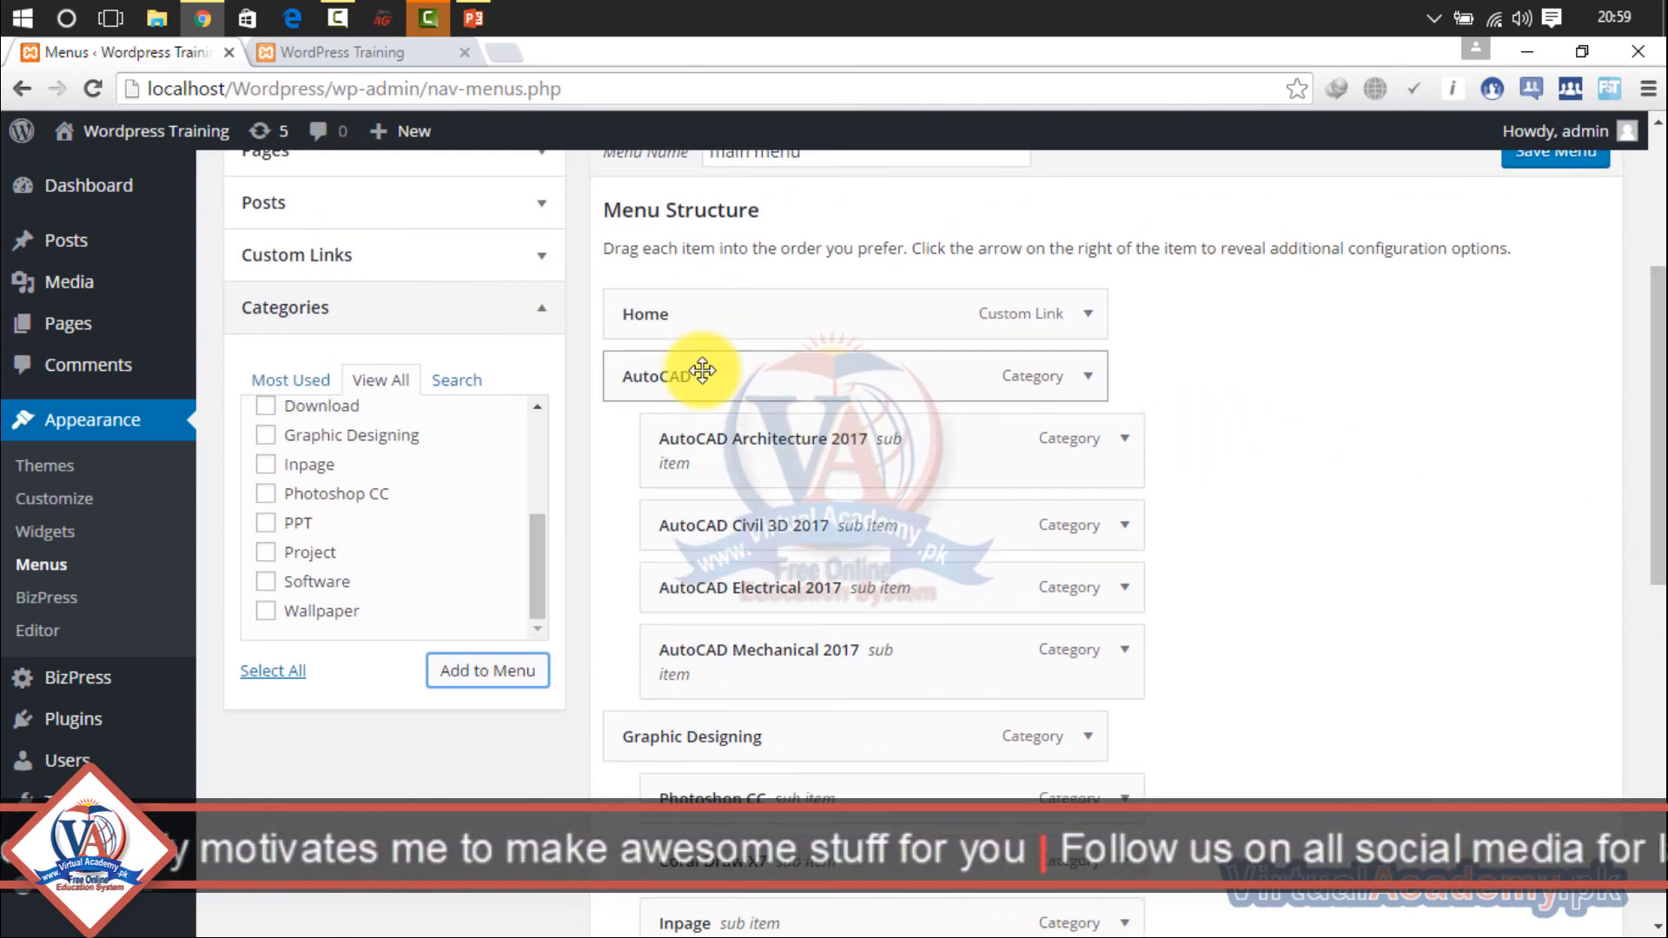
drag(750, 739, 824, 738)
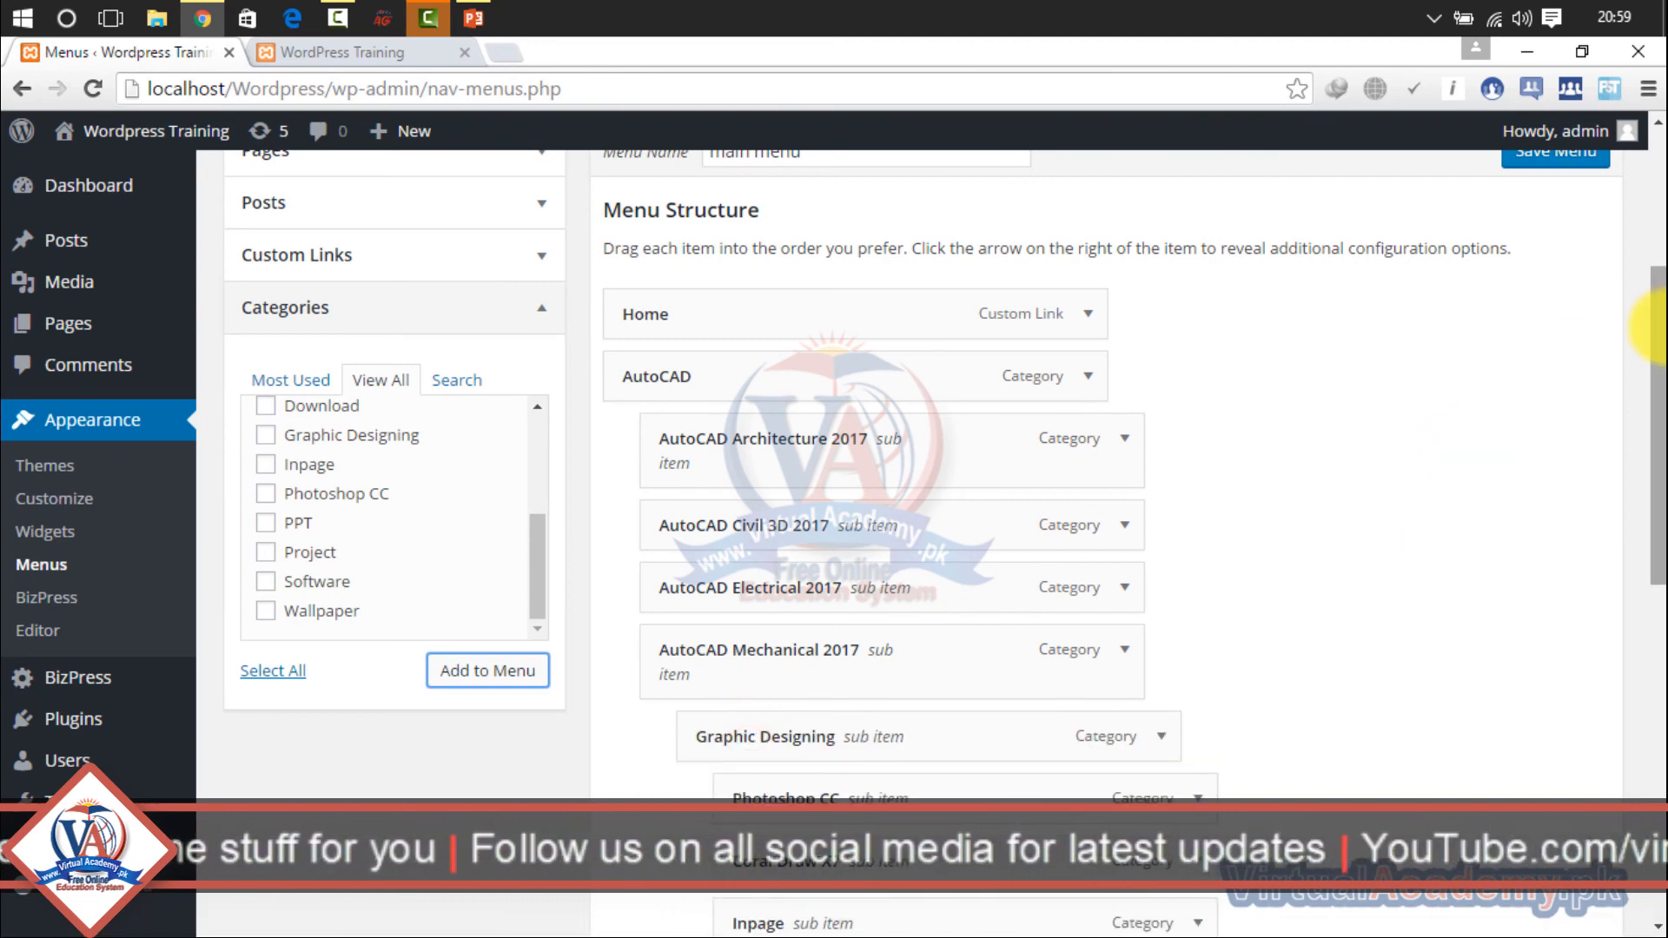
drag(875, 758, 795, 760)
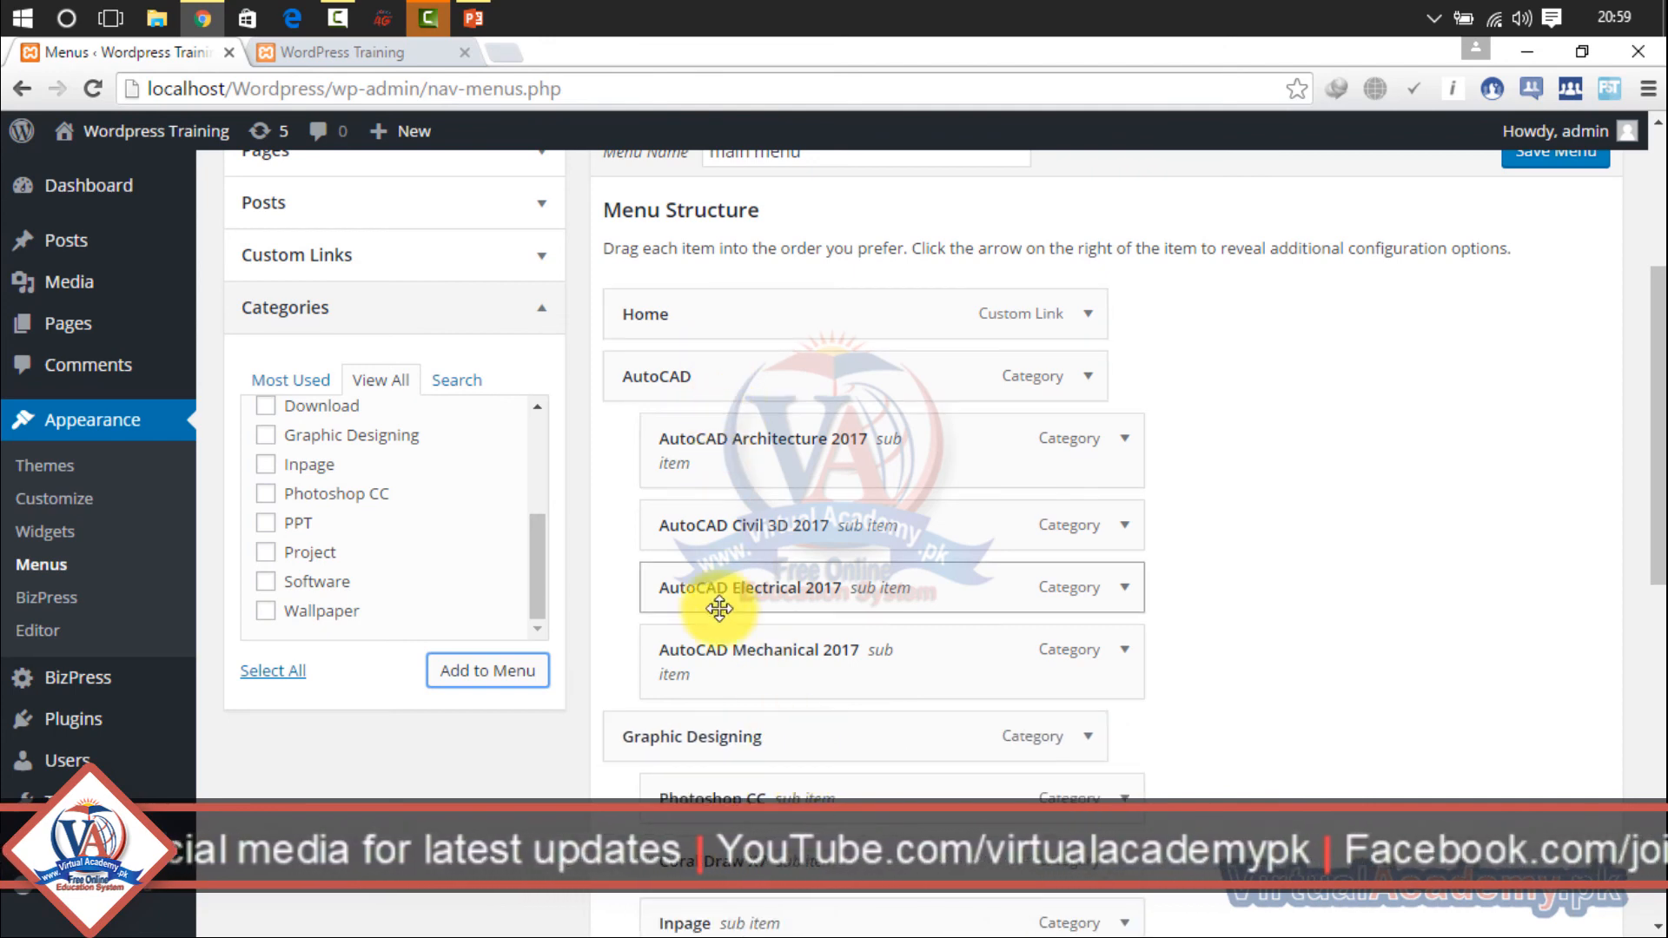
Step: Review the order and nesting of the menu items and save the main menu
drag(1655, 444, 1612, 637)
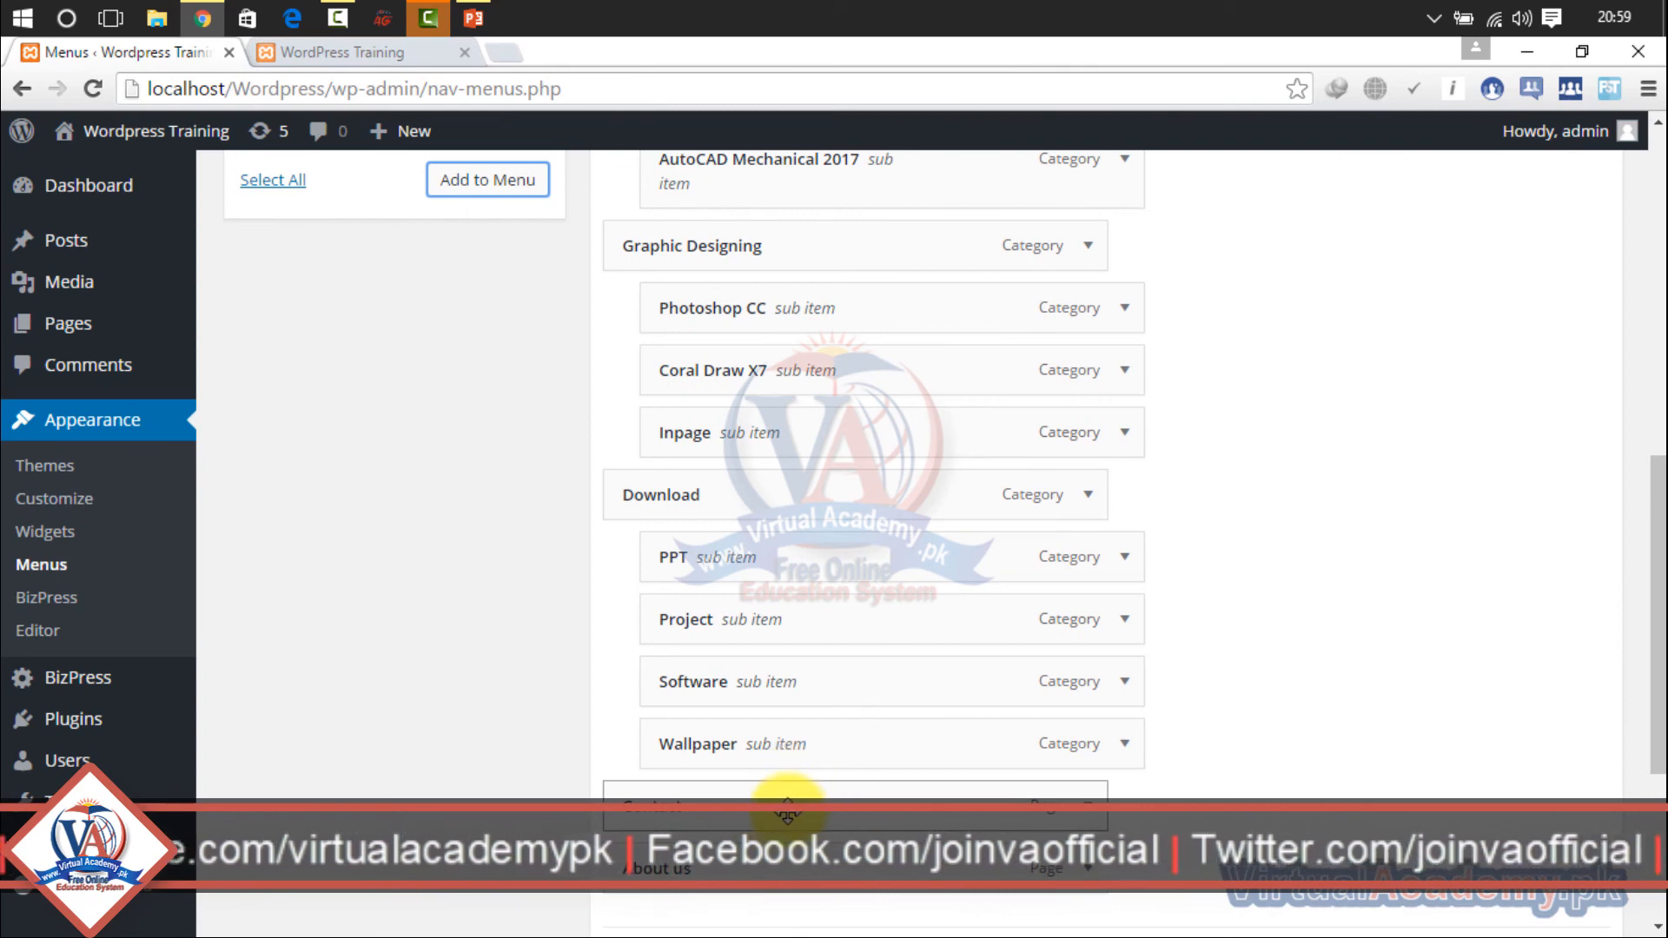
drag(1651, 660, 1653, 463)
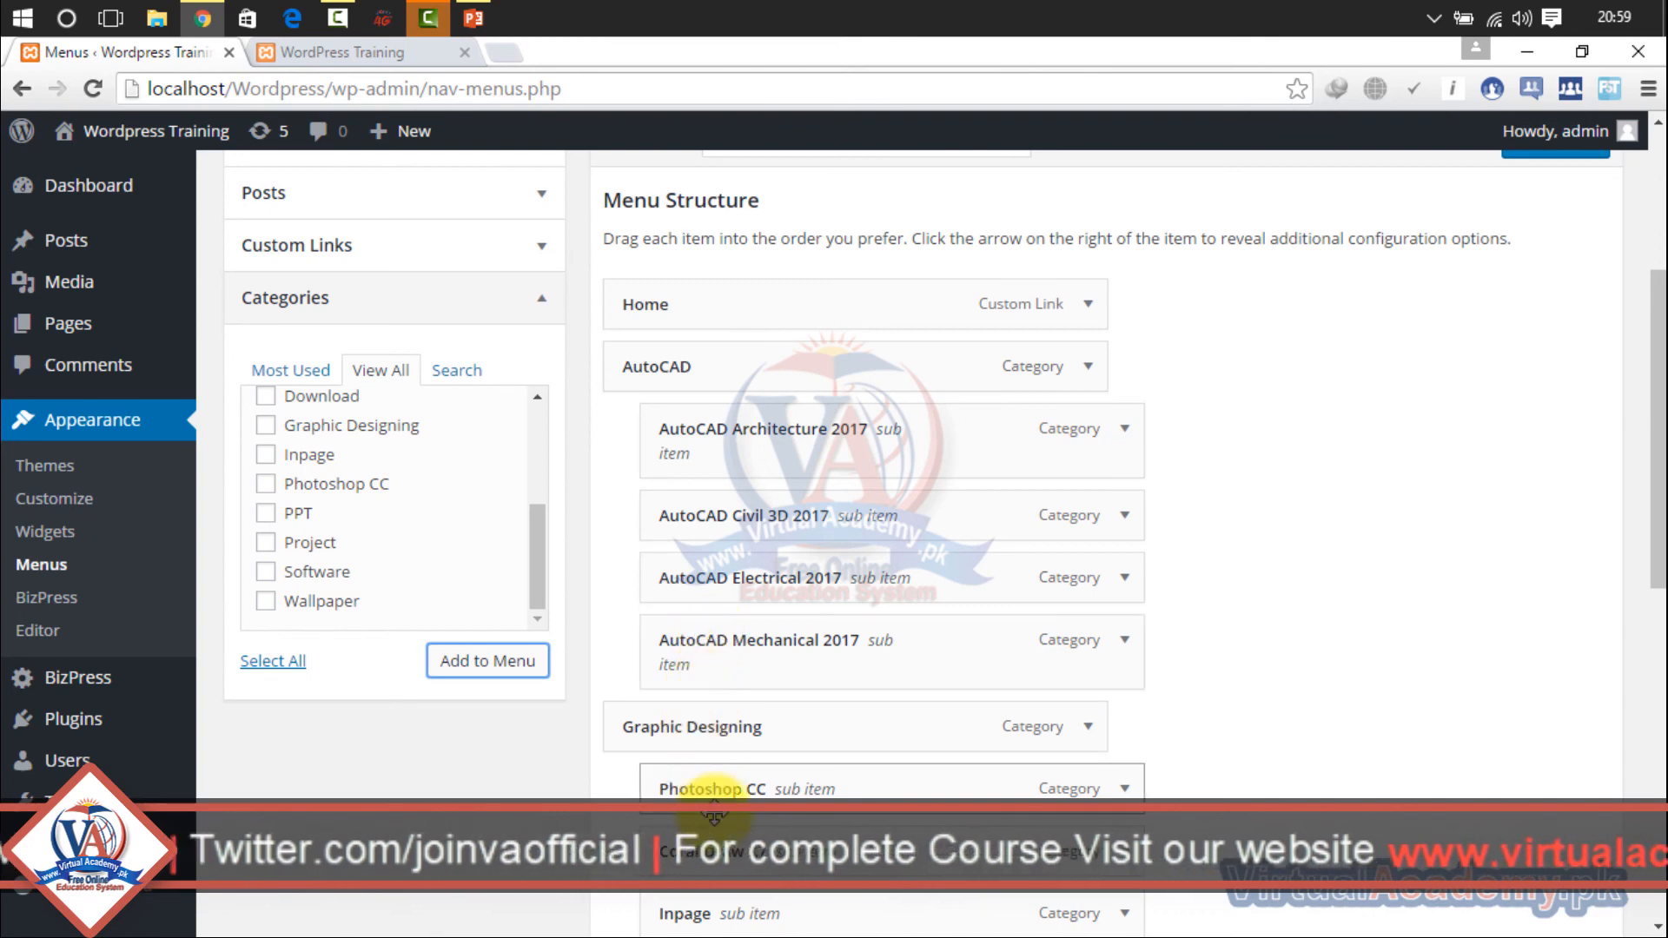
drag(1656, 417, 1656, 669)
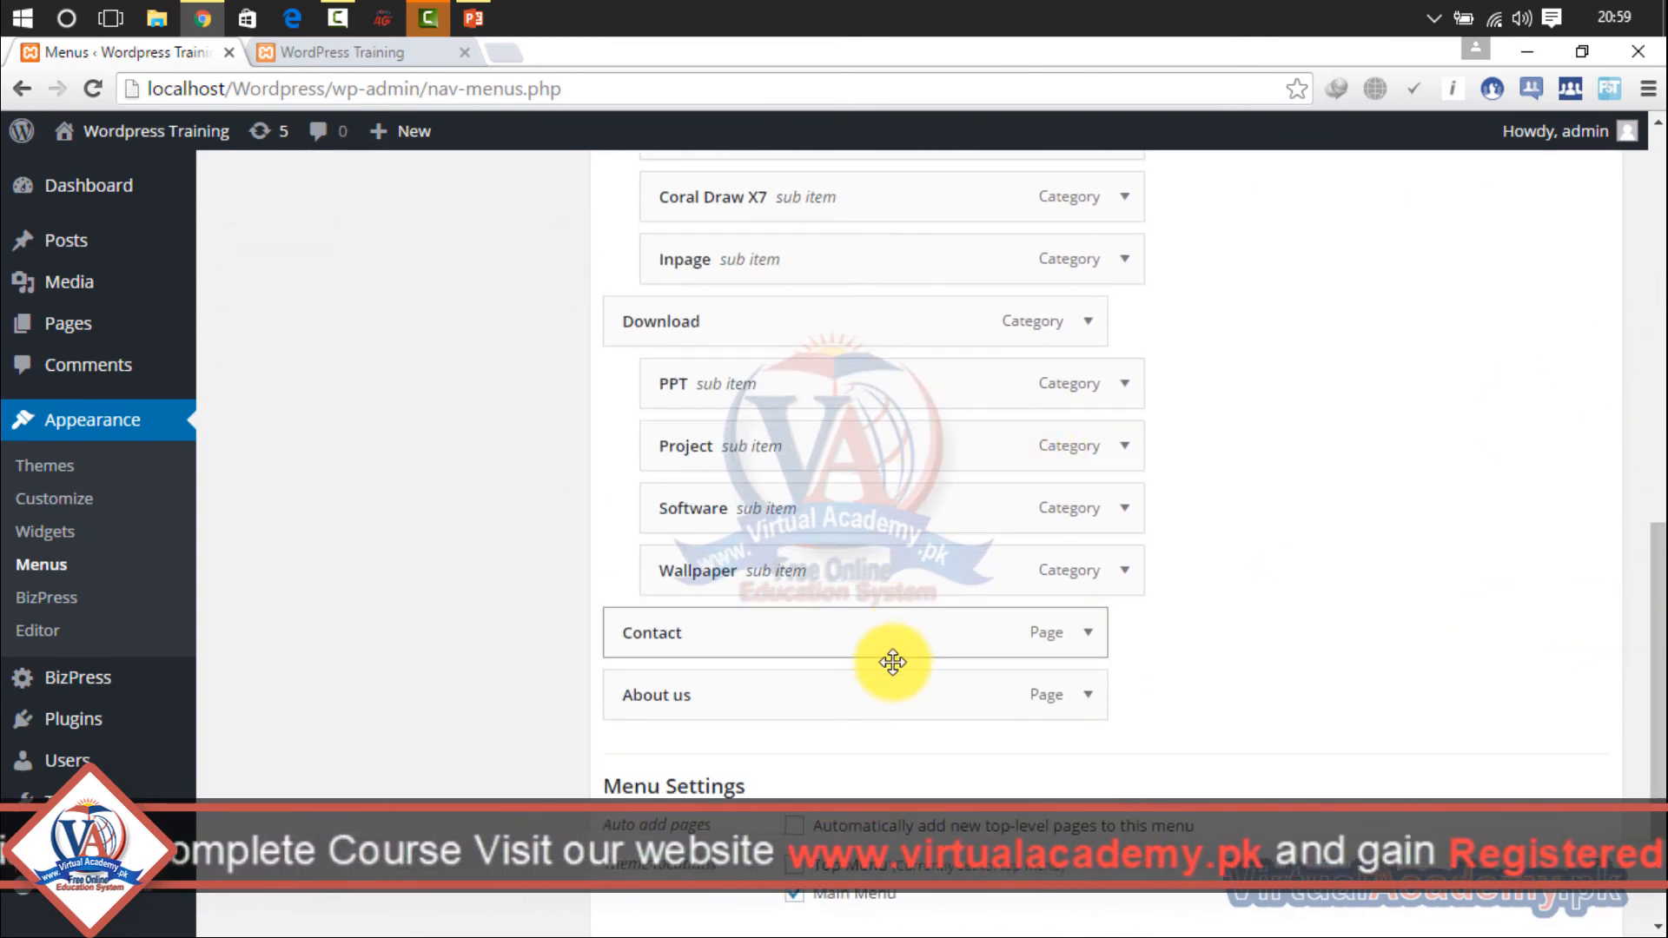
drag(1658, 608, 1660, 321)
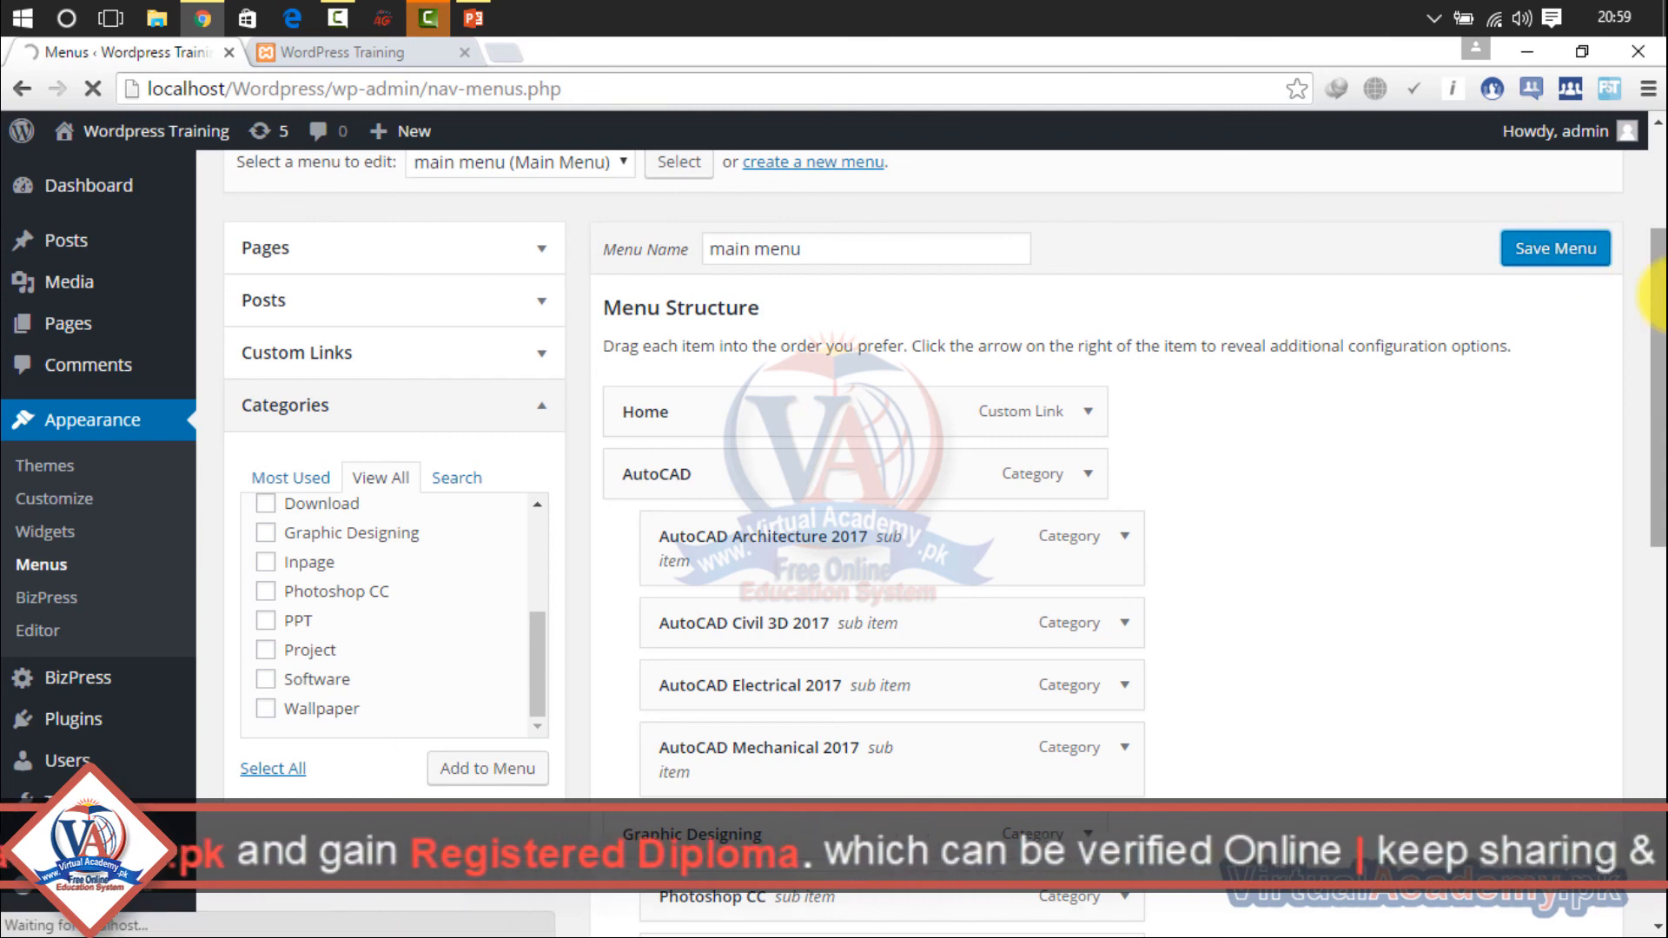
key(ctrl+a)
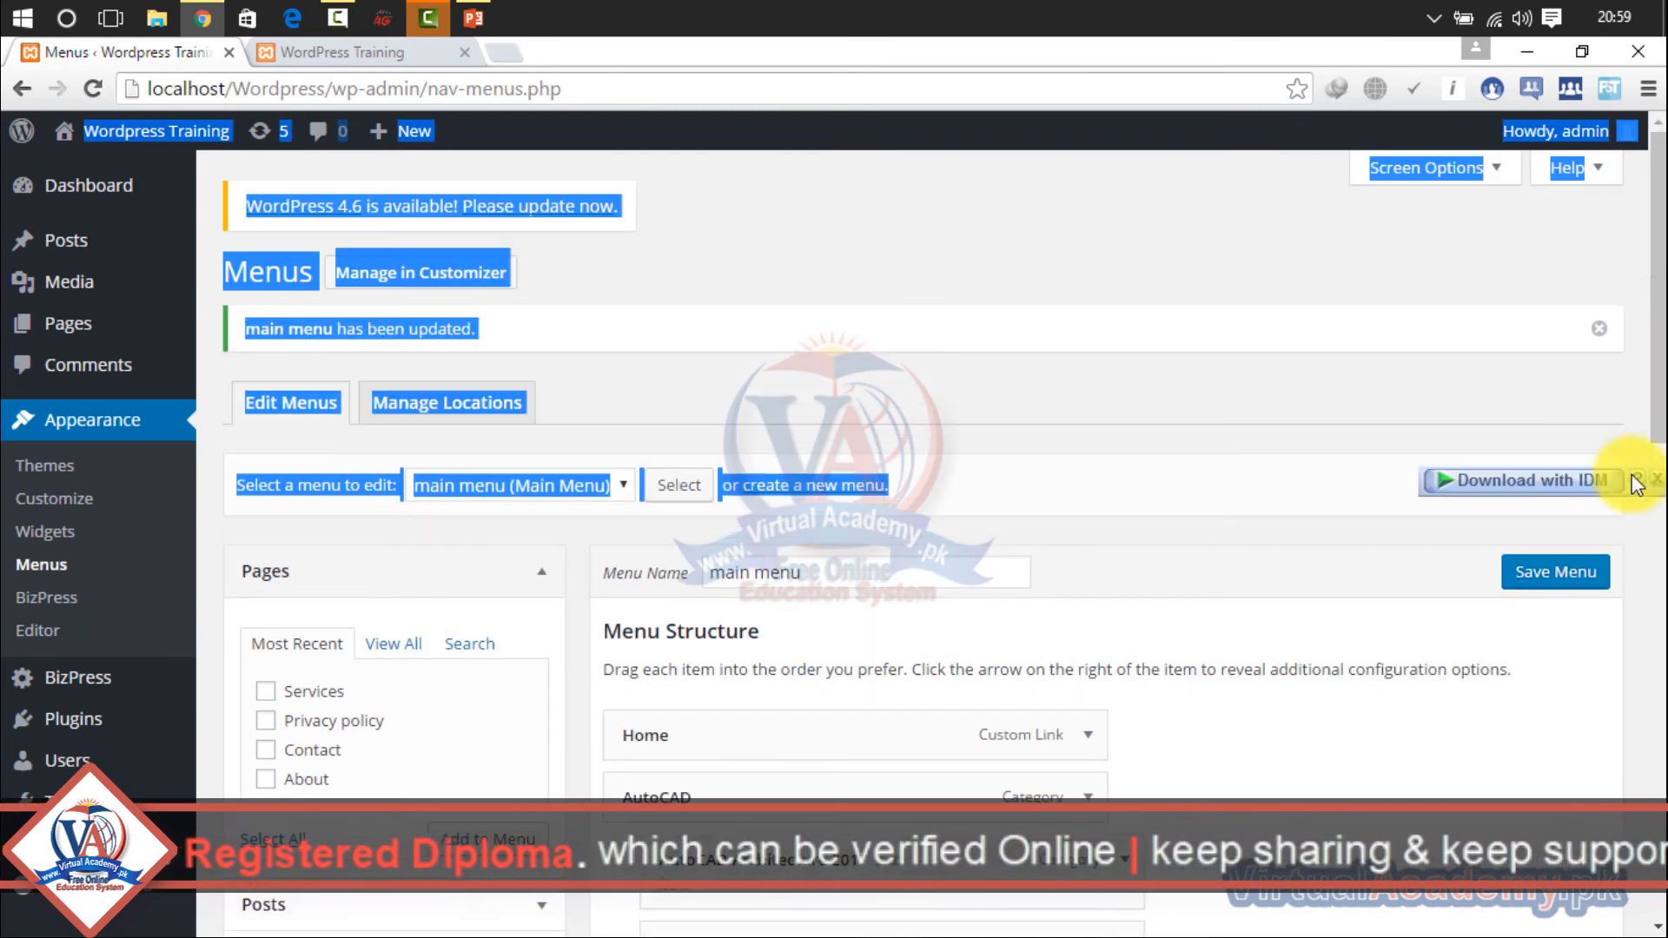
click(988, 250)
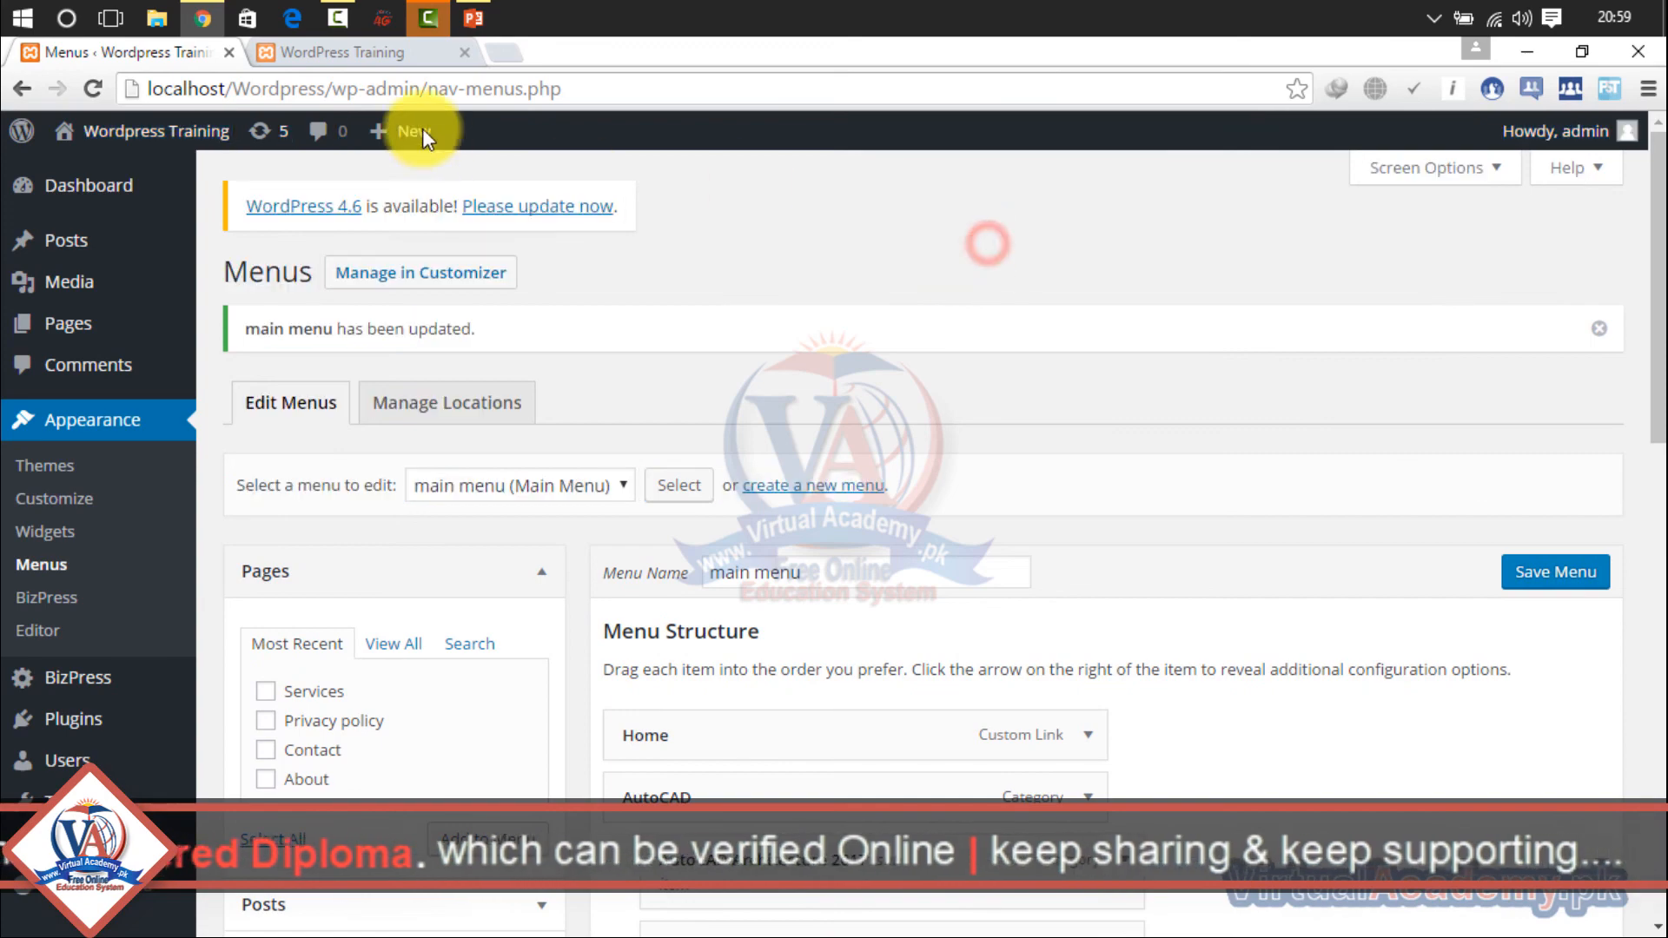
Step: Reload the site's front page and check the submenus of AutoCAD, Graphic Designing and Download
click(409, 57)
click(95, 86)
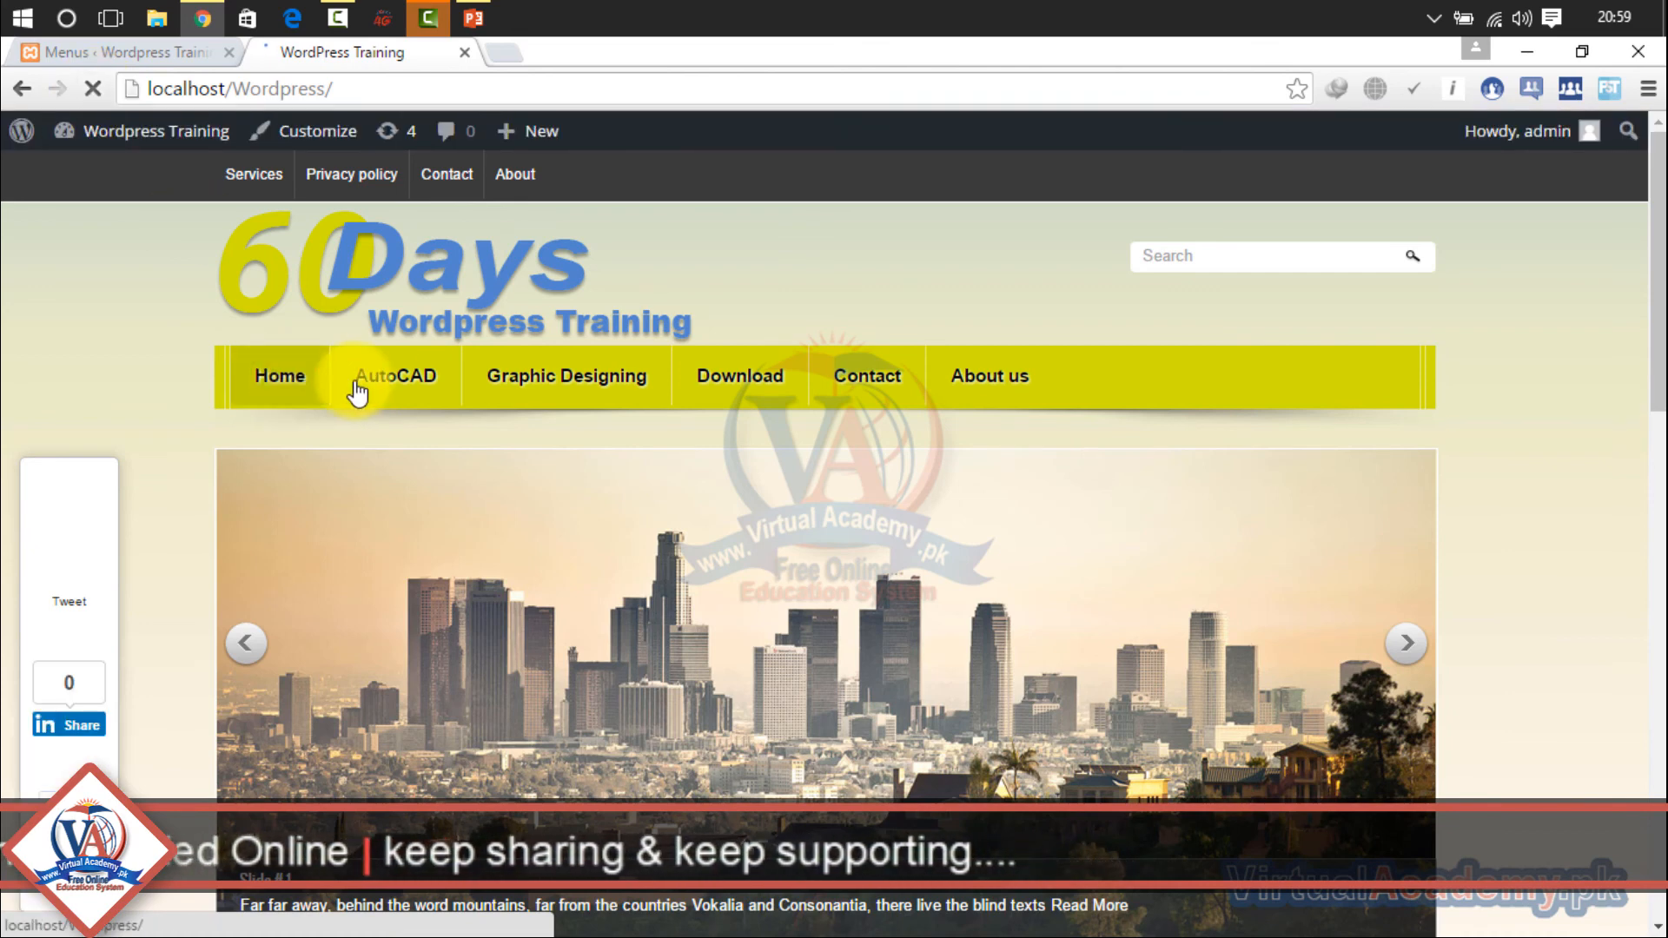
mouse_move(395, 392)
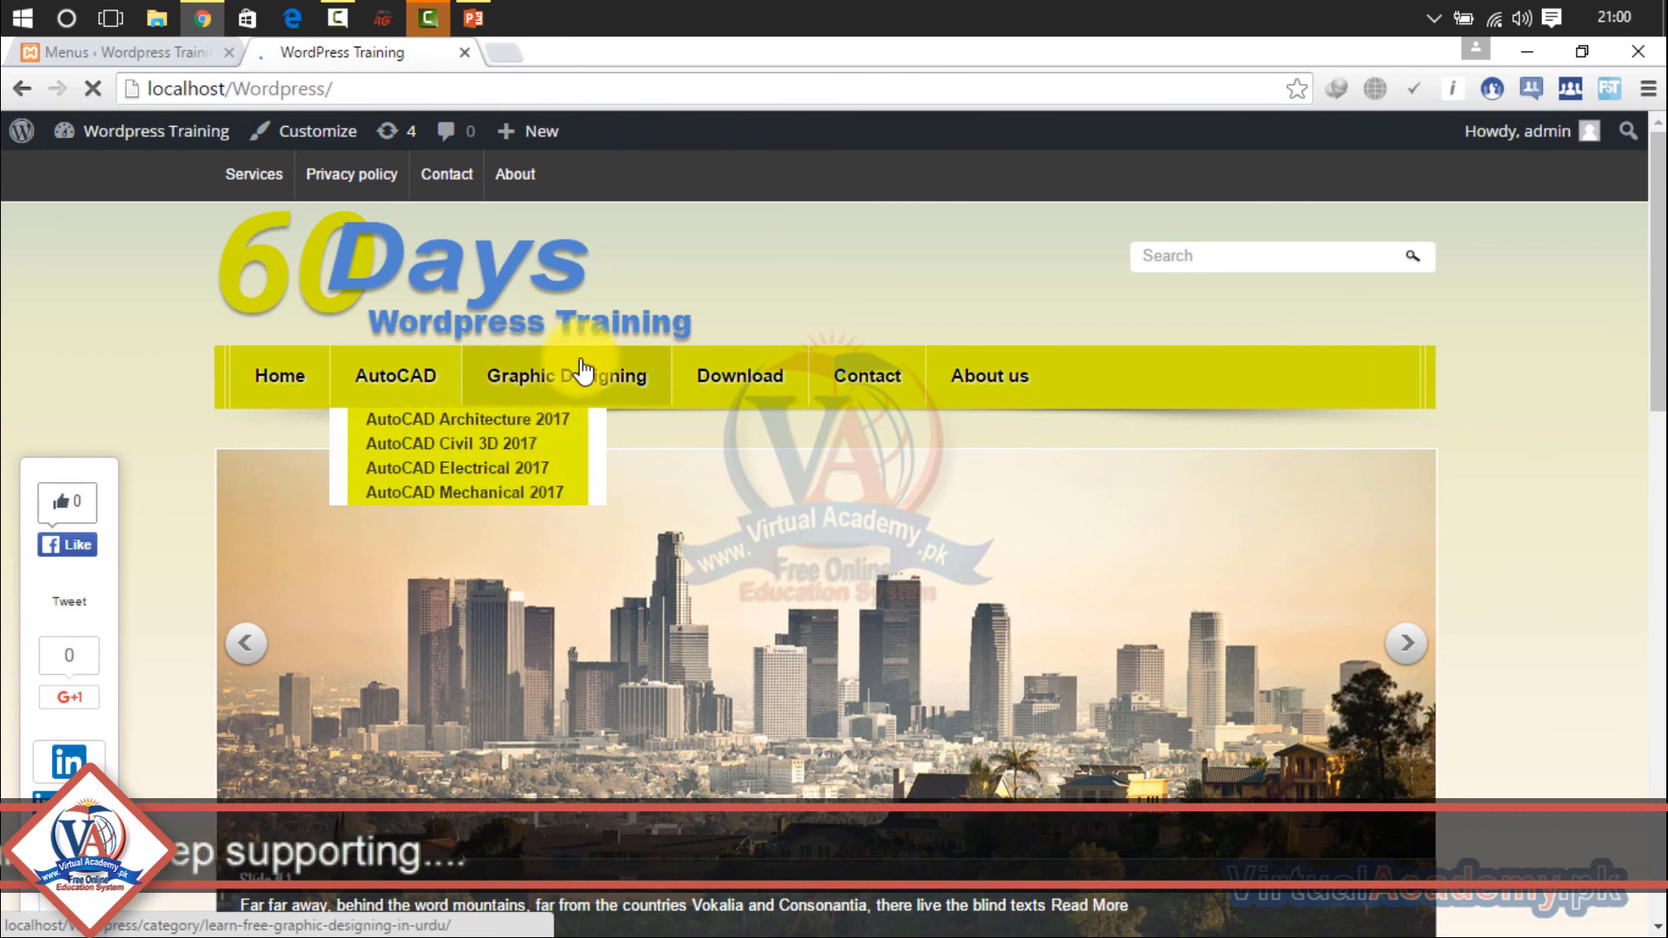
mouse_move(577, 373)
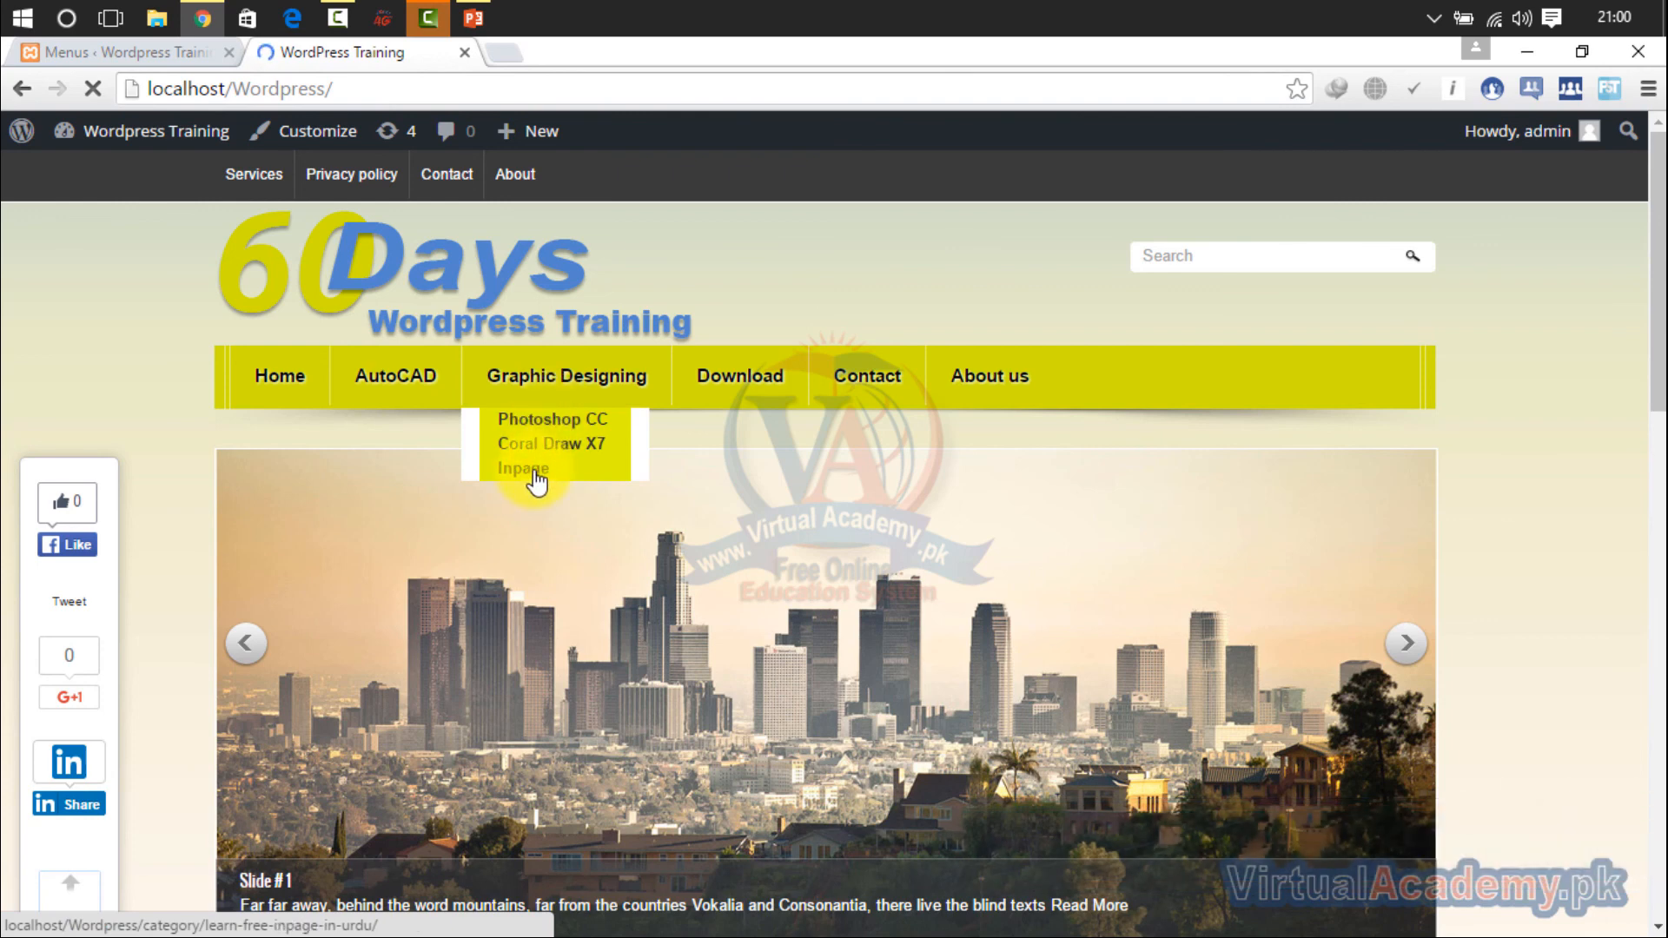
mouse_move(754, 399)
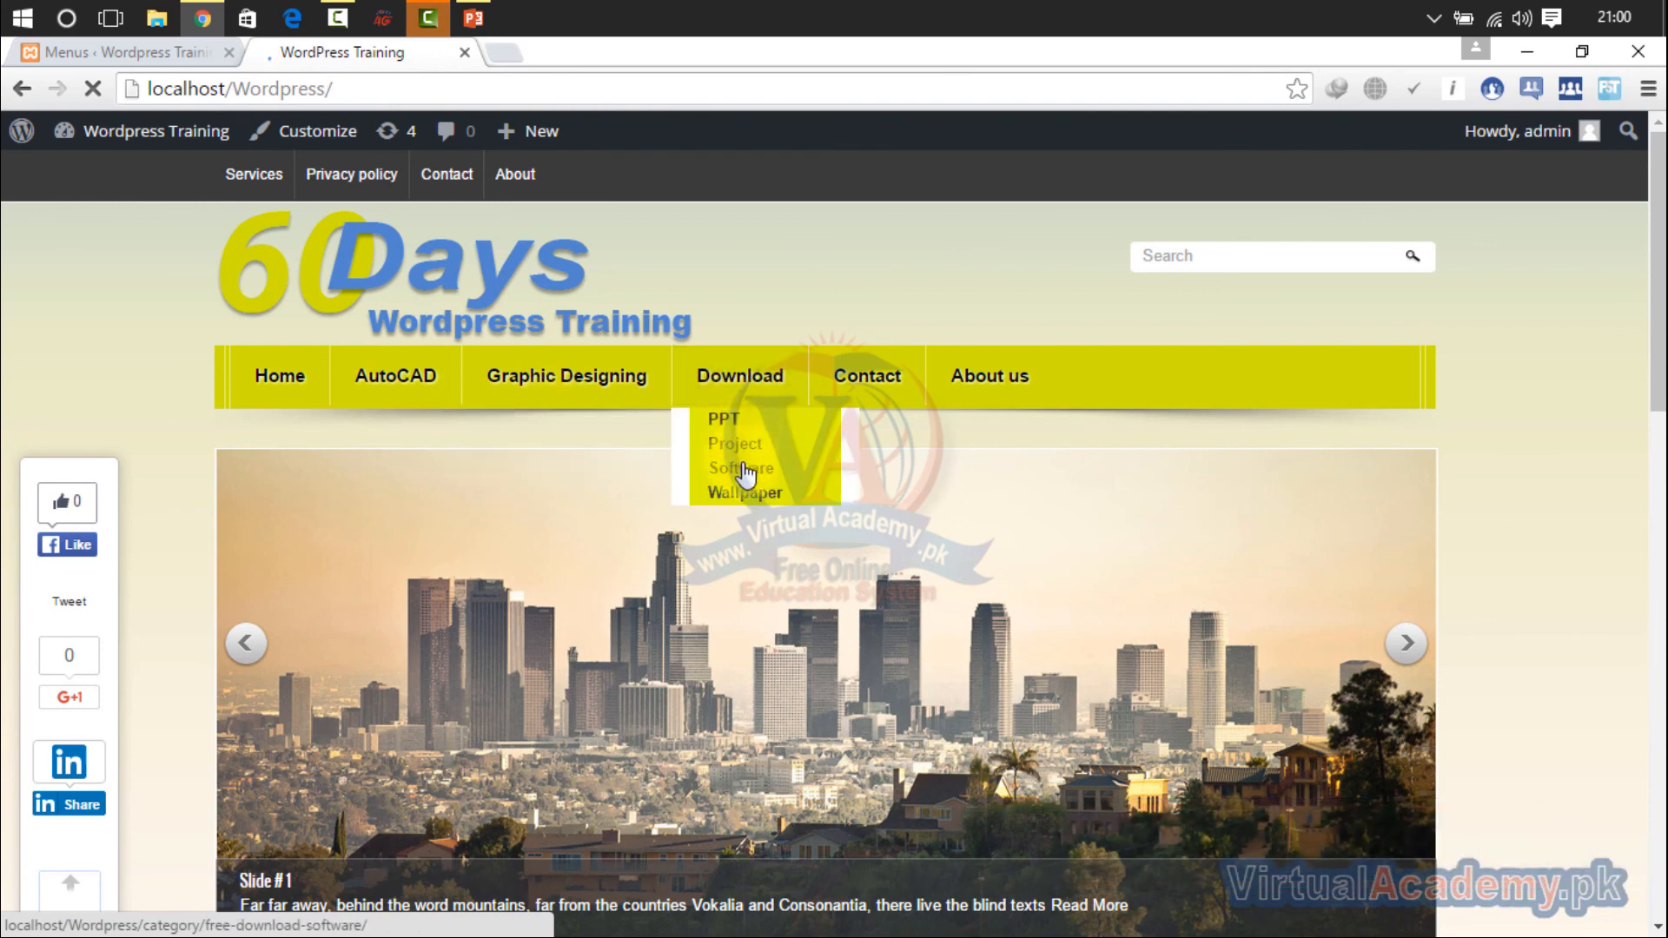